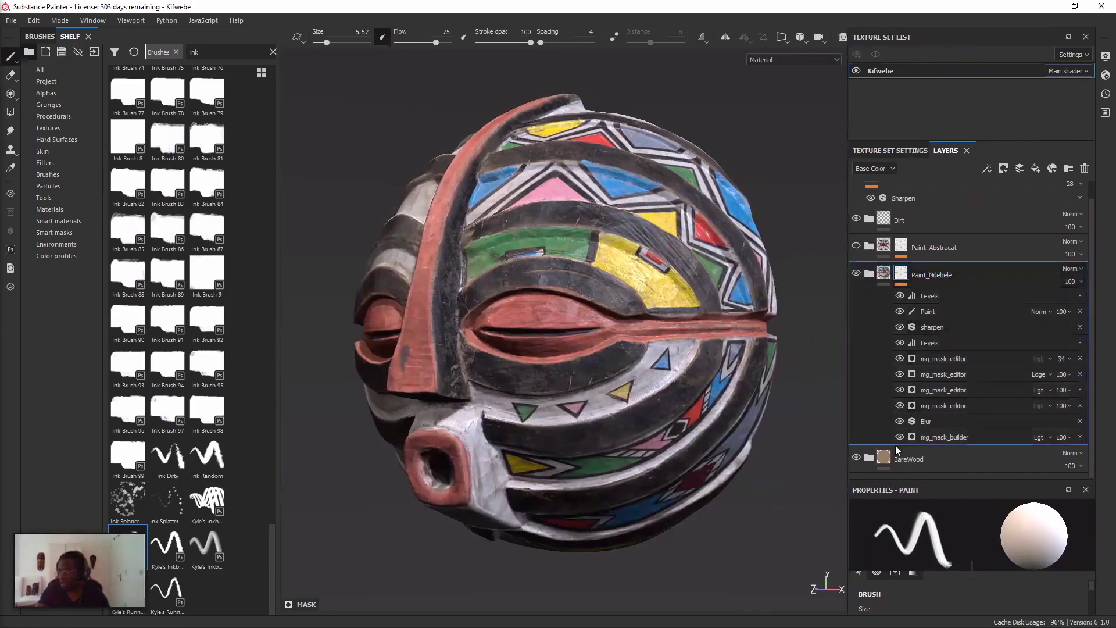
- Hide the Paint_Ndebele folder and examine the bare wood surface of the mask underneath
left_click(888, 461)
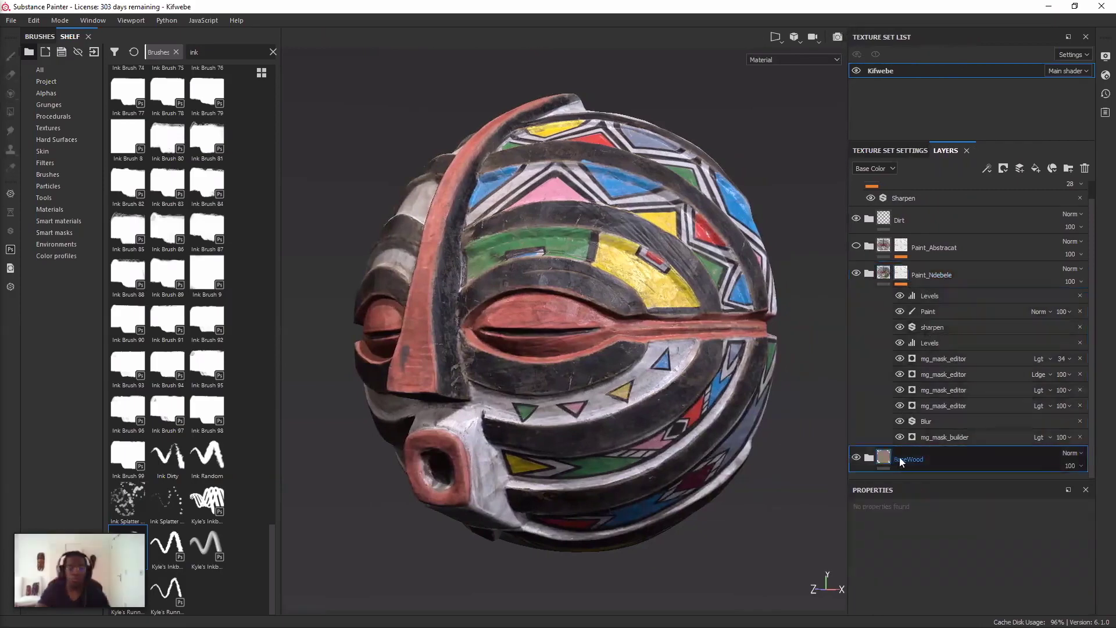
left_click(923, 278)
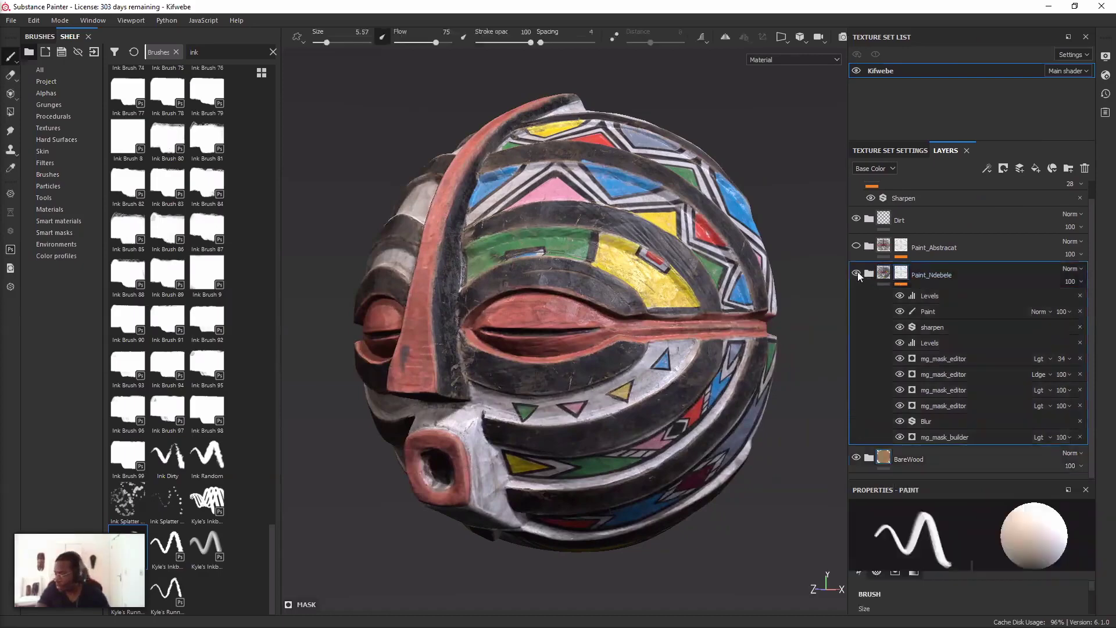
left_click(857, 271)
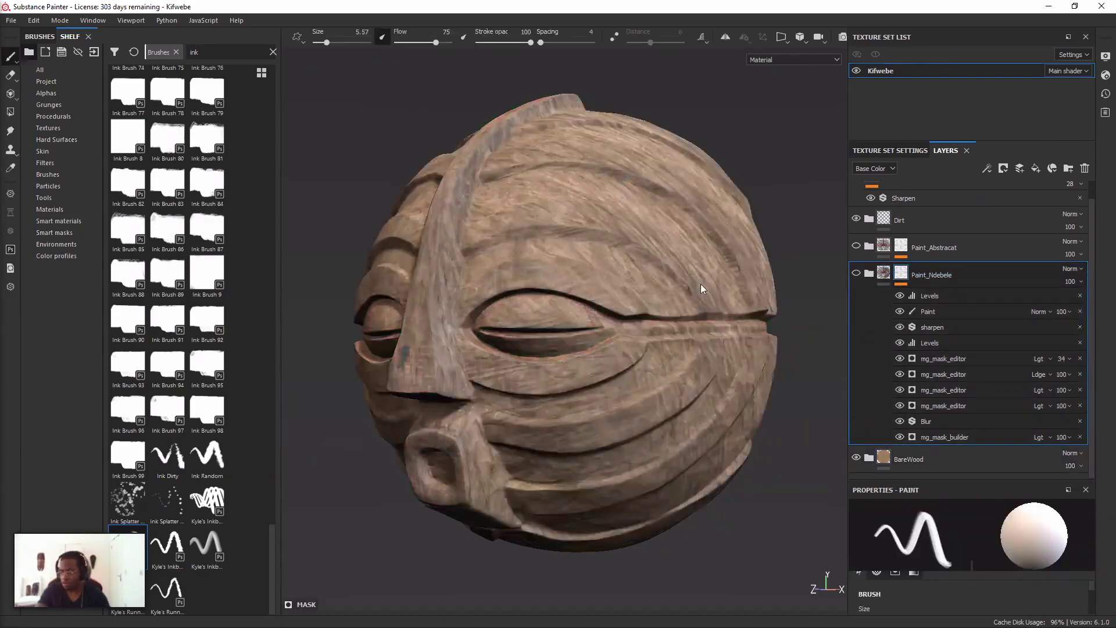
left_click_drag(700, 284, 565, 291, "alt")
scroll(639, 273, "up", 3)
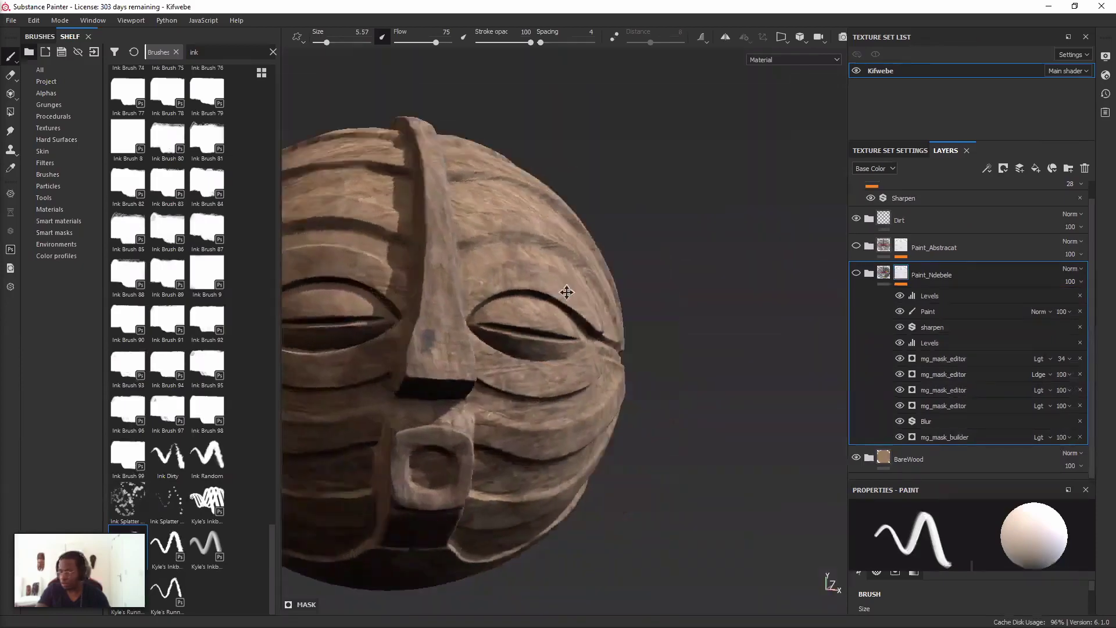
left_click_drag(572, 333, 622, 289, "alt")
scroll(608, 264, "up", 3)
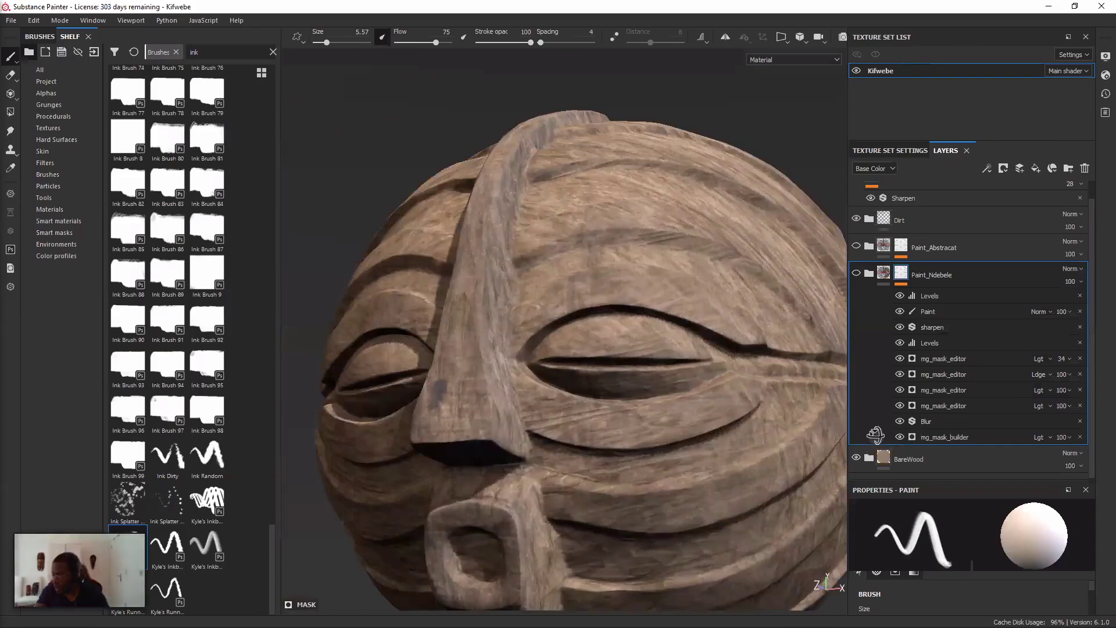
- Expand the BareWood folder, hide the Wood_CellDetail_A and Wood_CellDetail_B layers, and examine the base wood grain around the nose
scroll(901, 440, "down", 3)
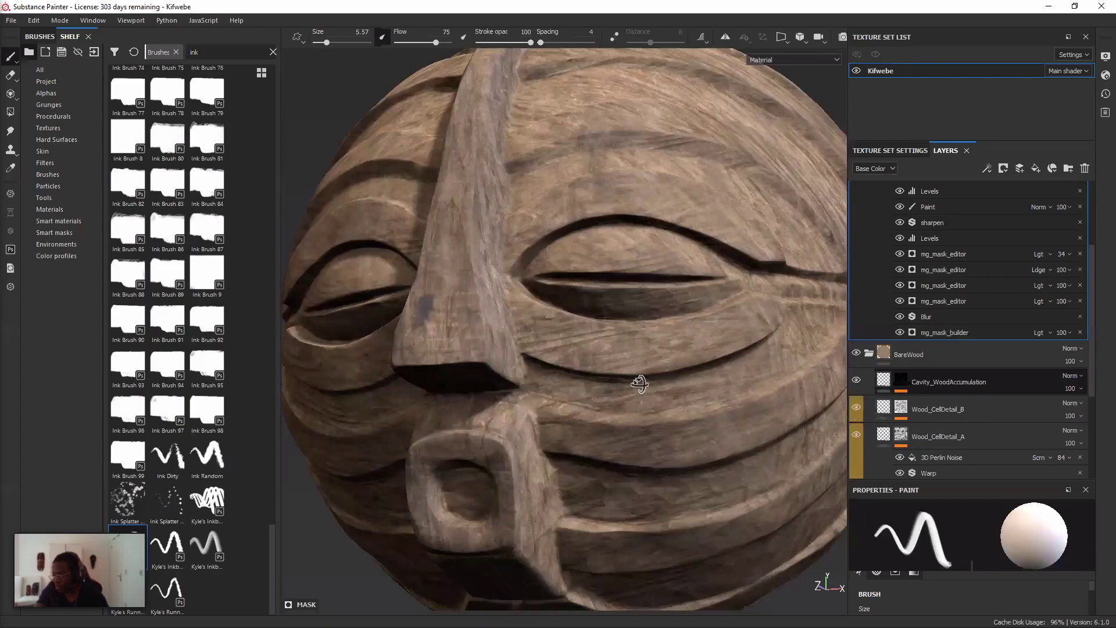
scroll(856, 444, "down", 5)
left_click(856, 444)
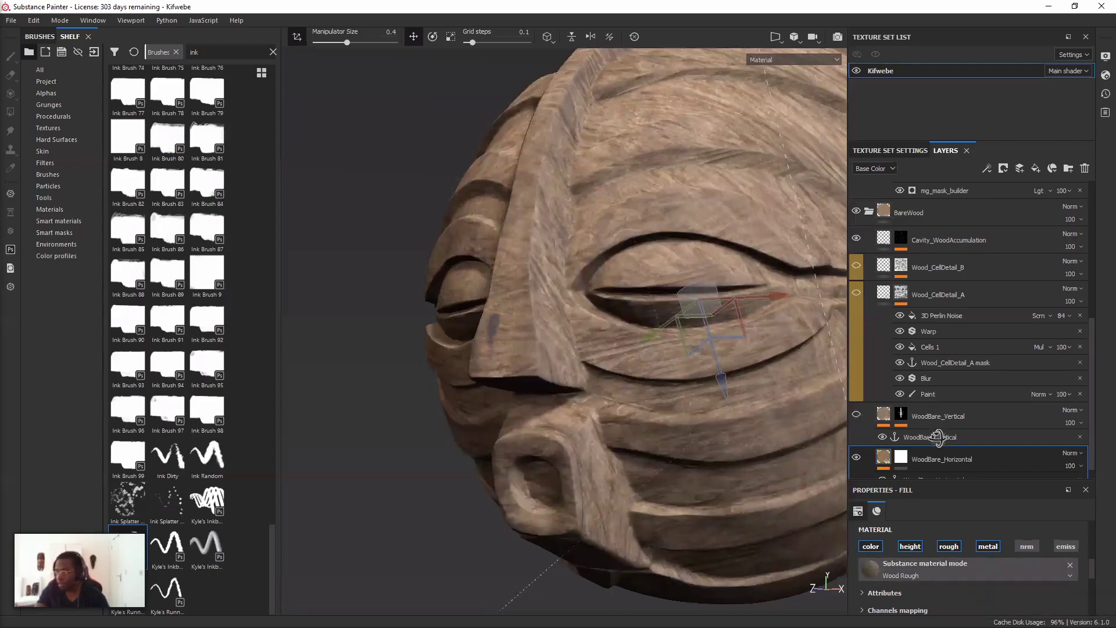
left_click_drag(938, 437, 947, 415, "alt")
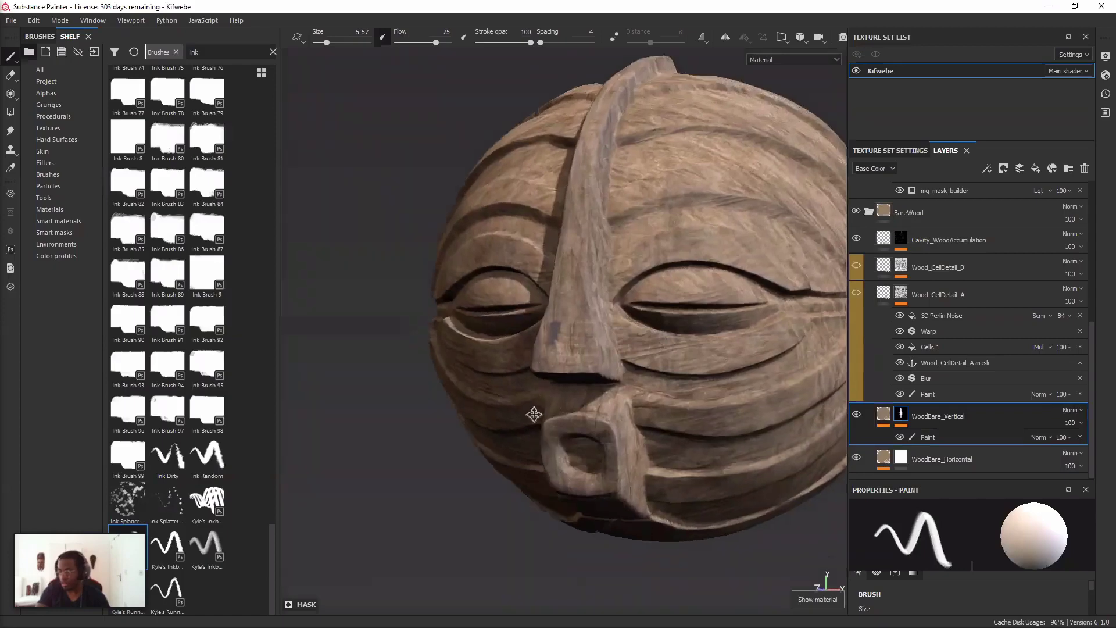
scroll(556, 289, "up", 3)
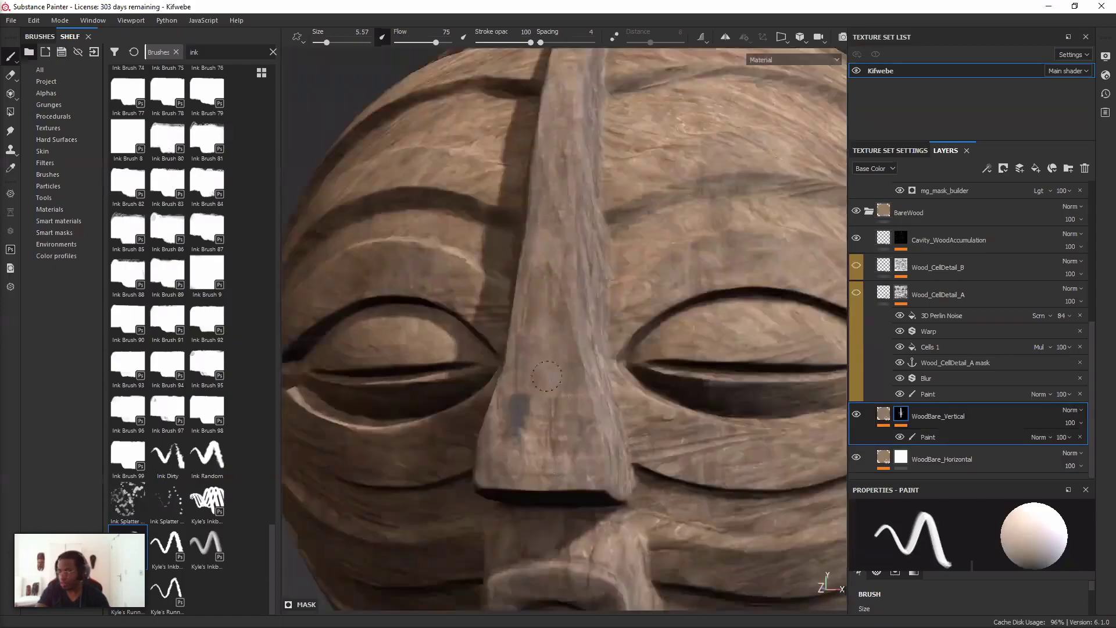
left_click_drag(518, 306, 530, 366, "alt")
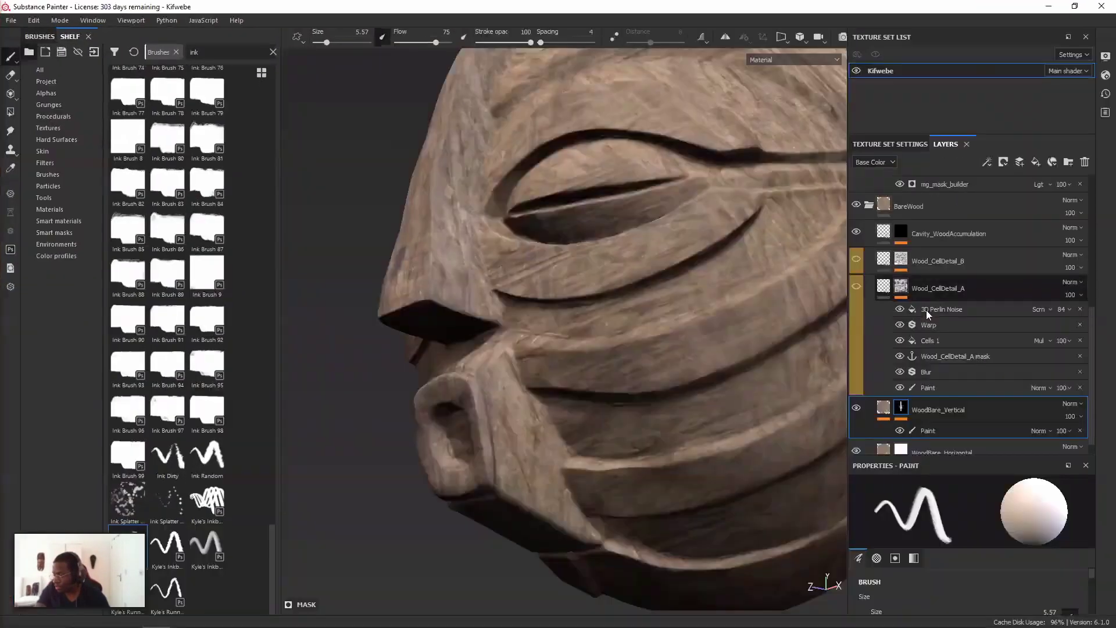
- Inspect the Paint, 3D Perlin Noise and Blur effects of the Wood_CellDetail_A layer and examine its mask around the eye
left_click(928, 387)
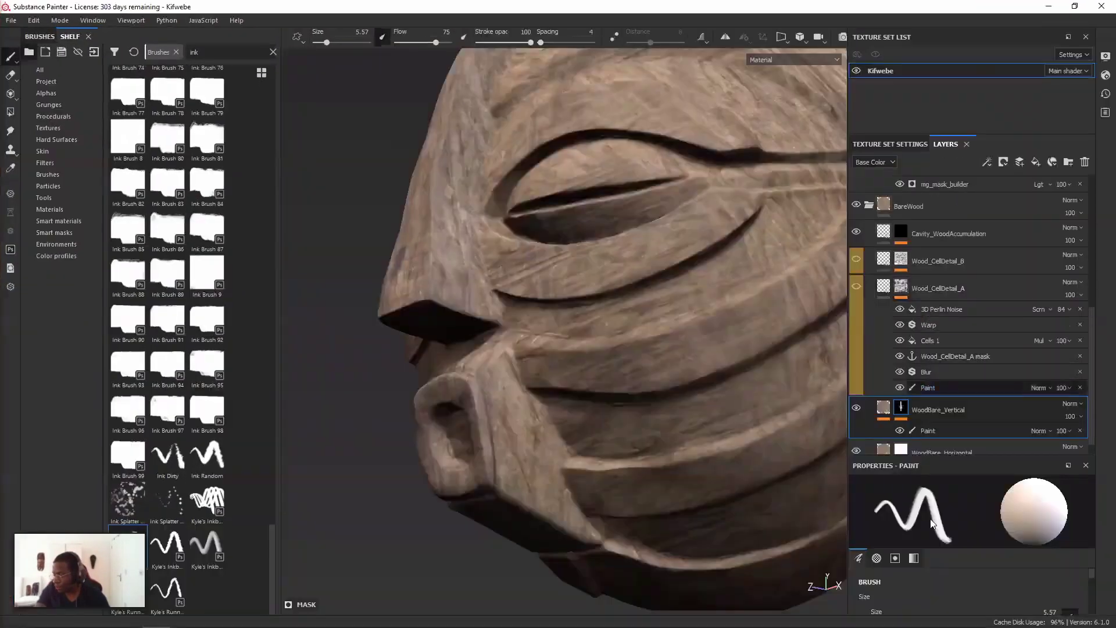
left_click(907, 309)
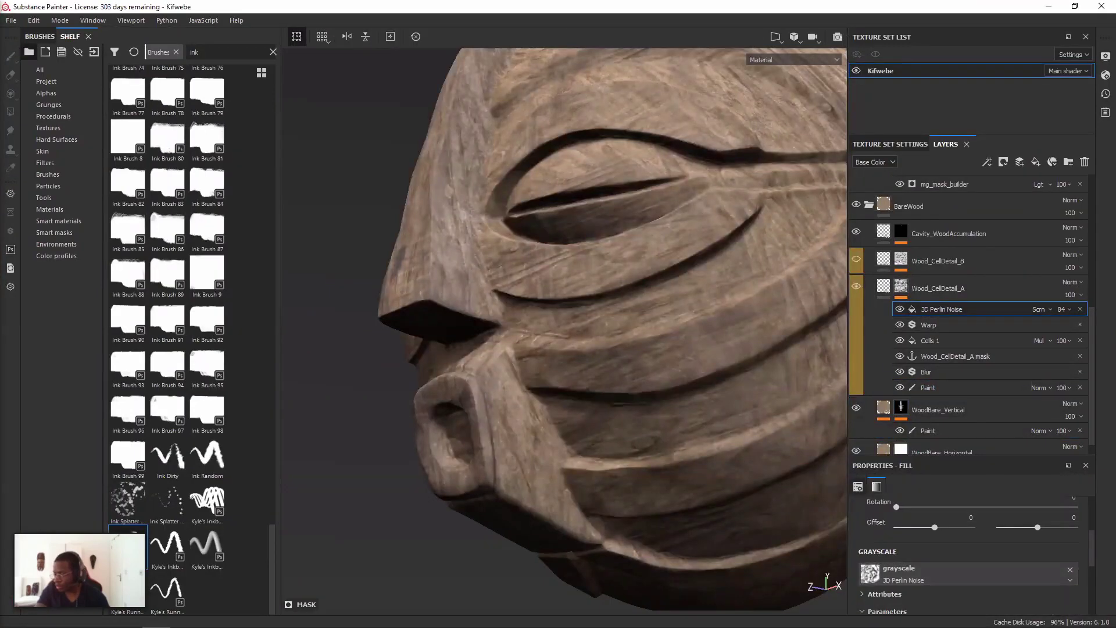
left_click(921, 372)
left_click_drag(603, 267, 588, 262, "alt")
scroll(584, 259, "up", 2)
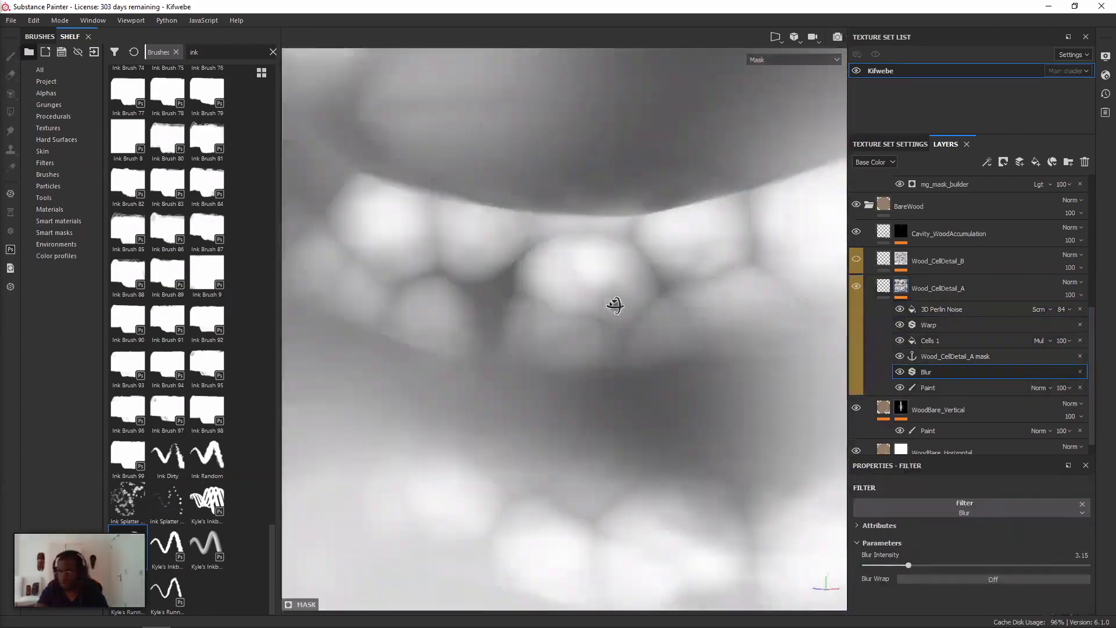
left_click_drag(614, 304, 692, 257, "alt")
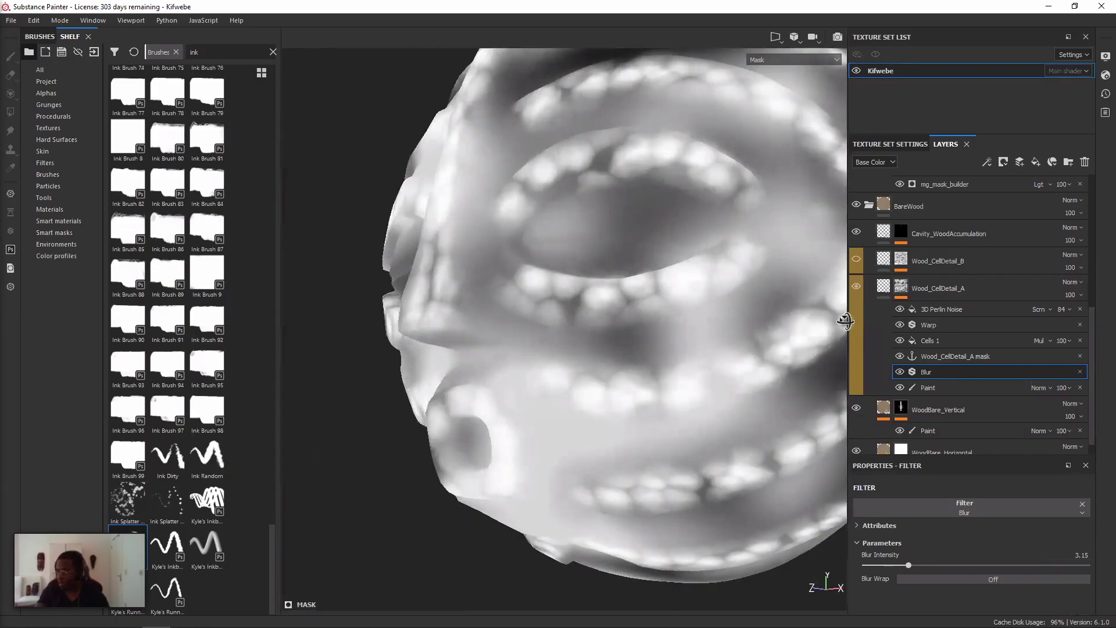
- Display the Wood_CellDetail_B layer's mask on the model and examine its cell pattern up close
key("m")
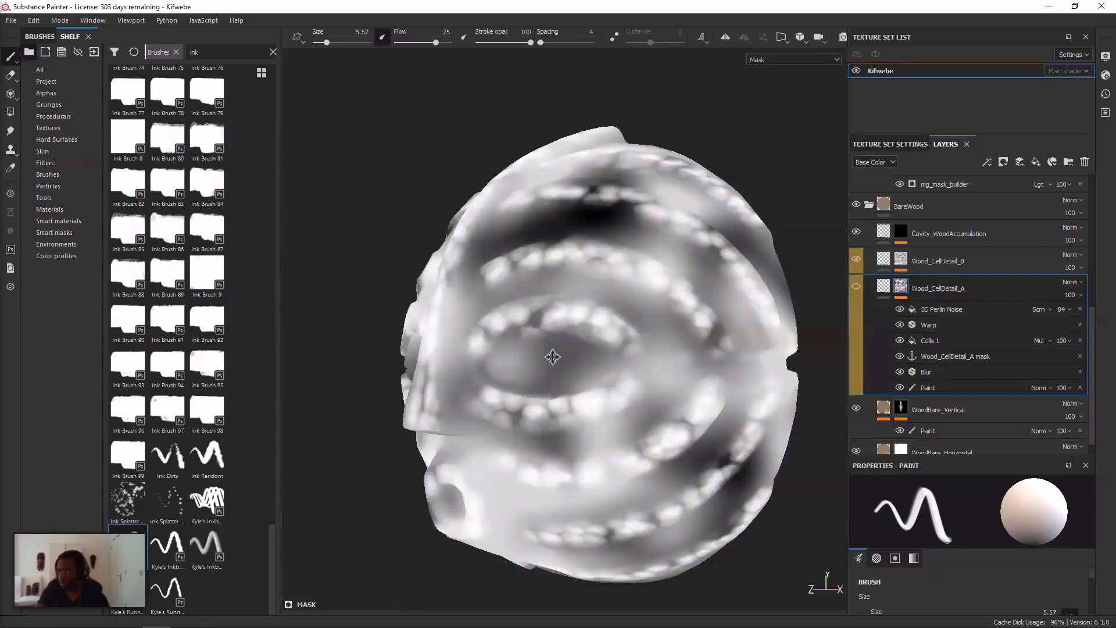
mouse_move(553, 356)
left_mouse_down("alt")
mouse_move(838, 275)
mouse_move(703, 338)
mouse_move(669, 384)
mouse_move(680, 331)
mouse_move(828, 299)
mouse_move(908, 263)
left_mouse_up("alt")
left_click(906, 261)
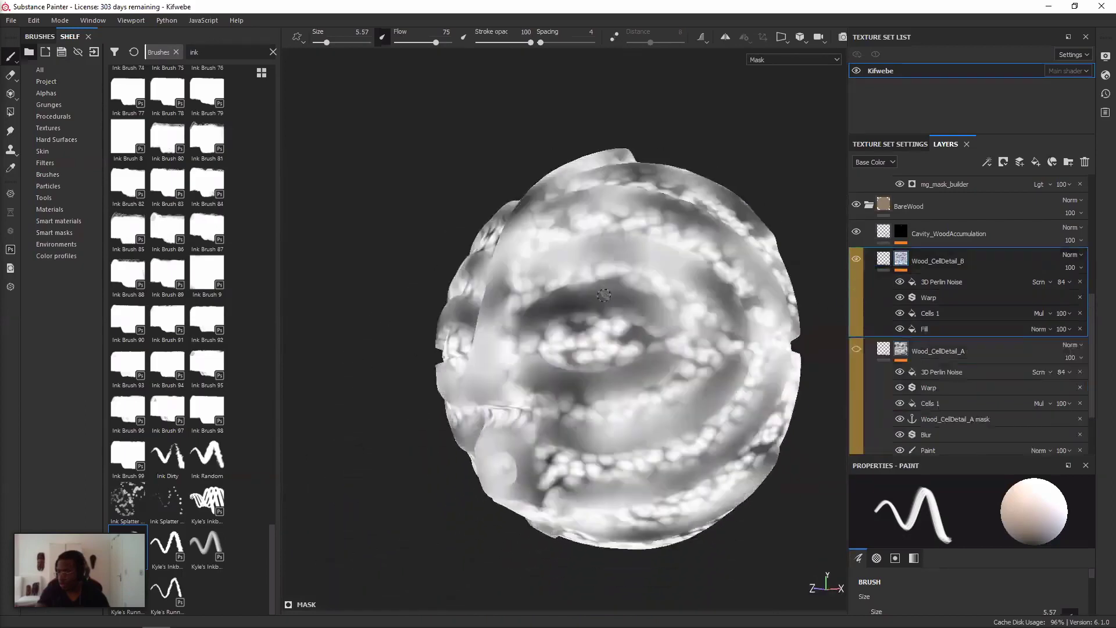
scroll(584, 315, "up", 2)
scroll(575, 317, "up", 3)
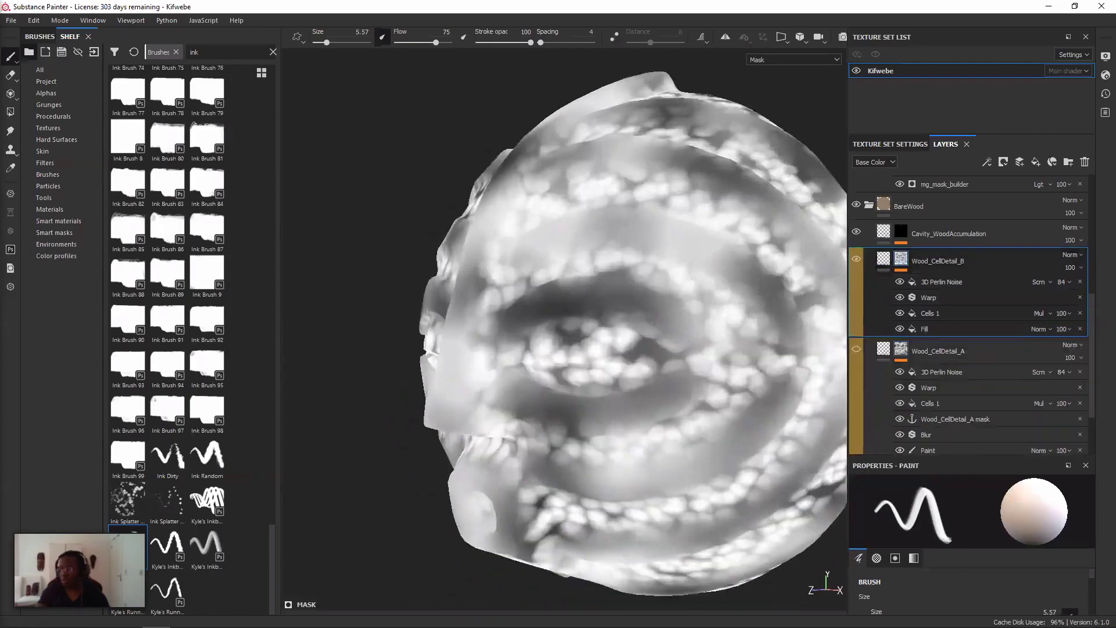
left_click_drag(709, 291, 779, 295, "alt")
scroll(568, 256, "up", 1)
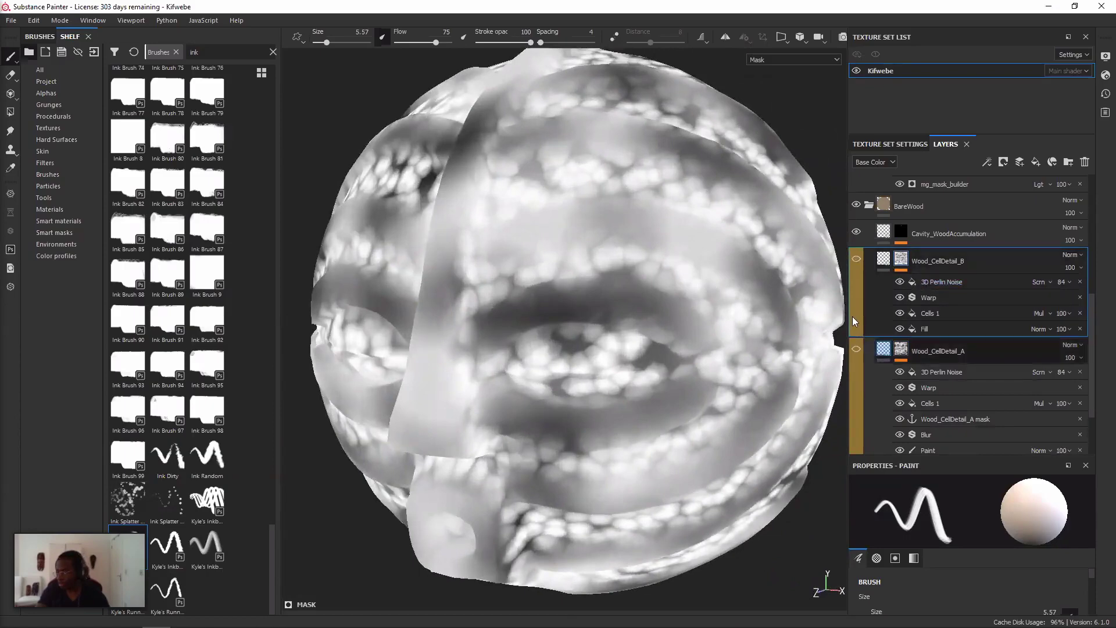
- Switch off the whole effect stack in the Wood_CellDetail_A mask, from 3D Perlin Noise down to Paint
scroll(906, 336, "down", 1)
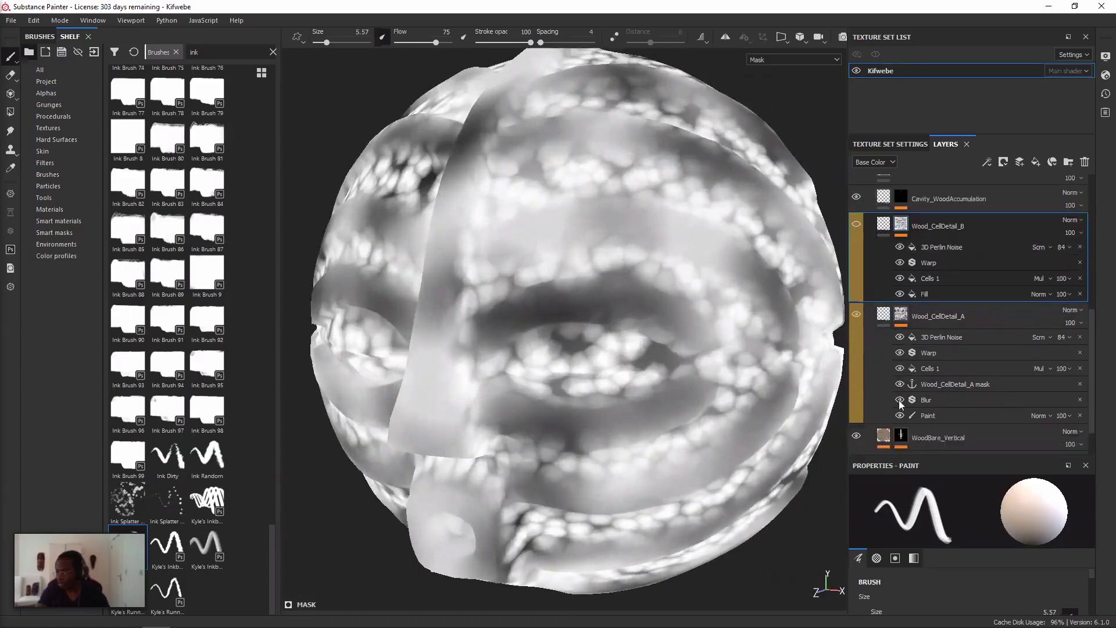
left_click(900, 368)
left_click(900, 352)
left_click(900, 415)
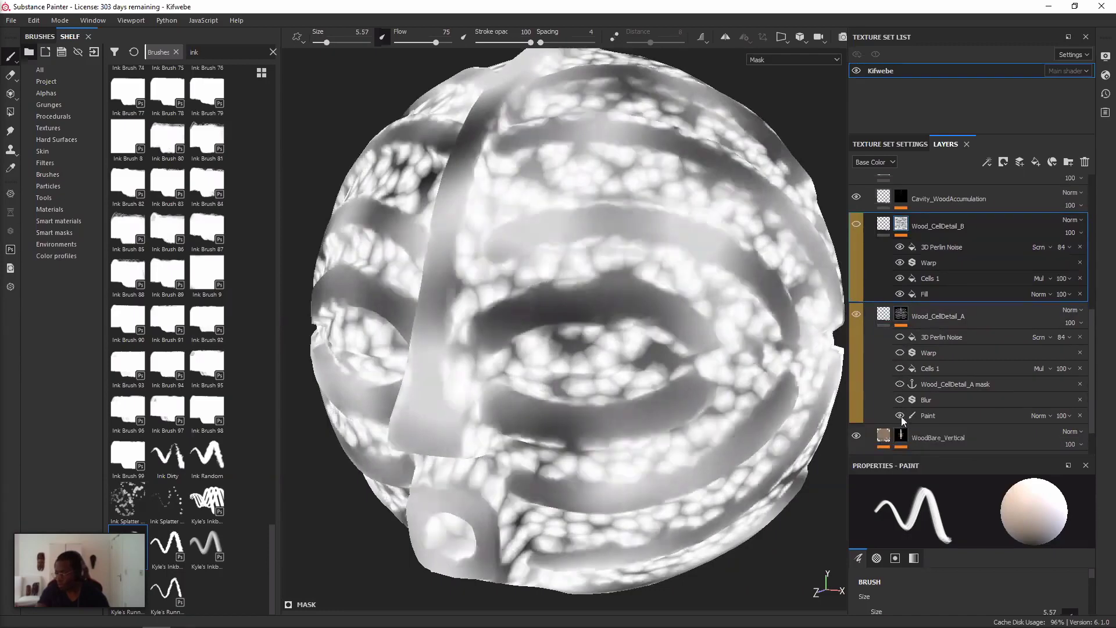
left_click(901, 415)
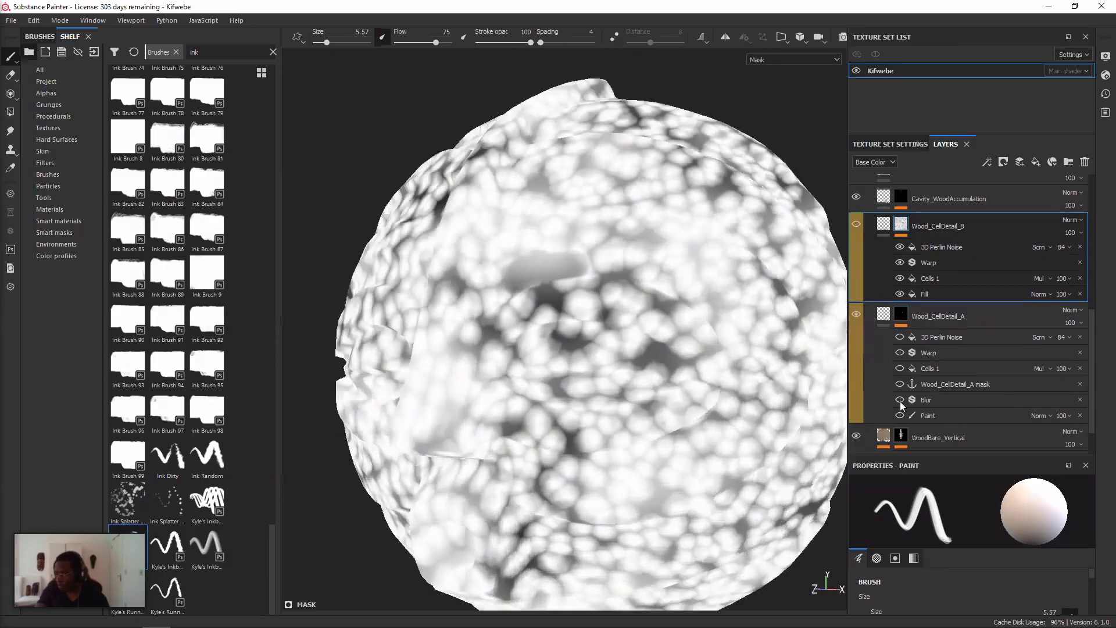
- Switch the Wood_CellDetail_A mask effects back on in order, from Paint and Blur up to Warp and 3D Perlin Noise
left_click(899, 398)
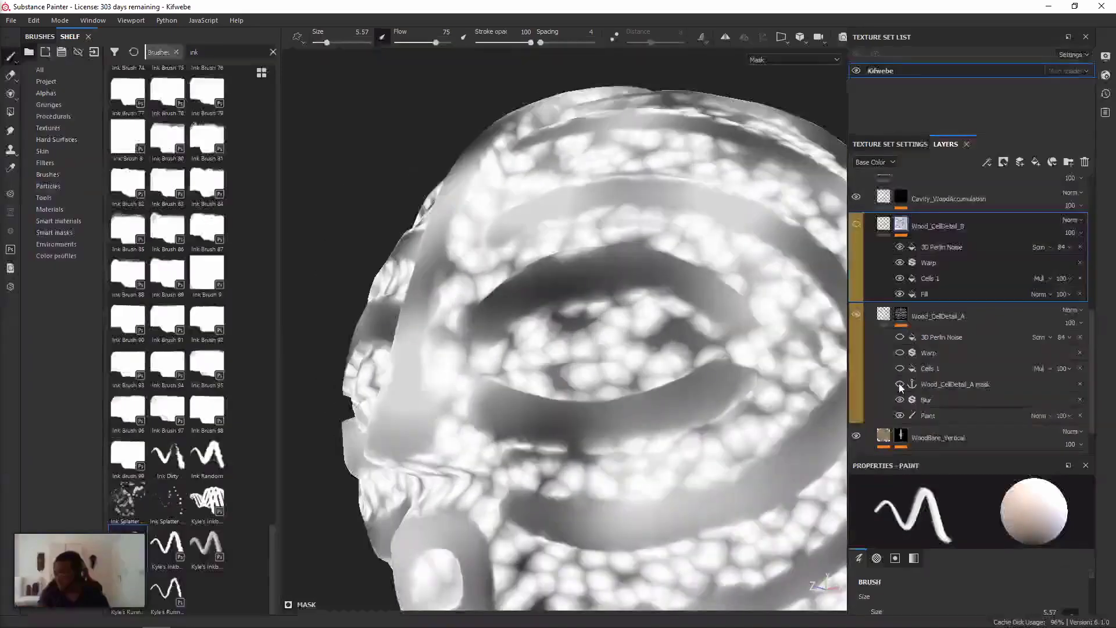
left_click(900, 337)
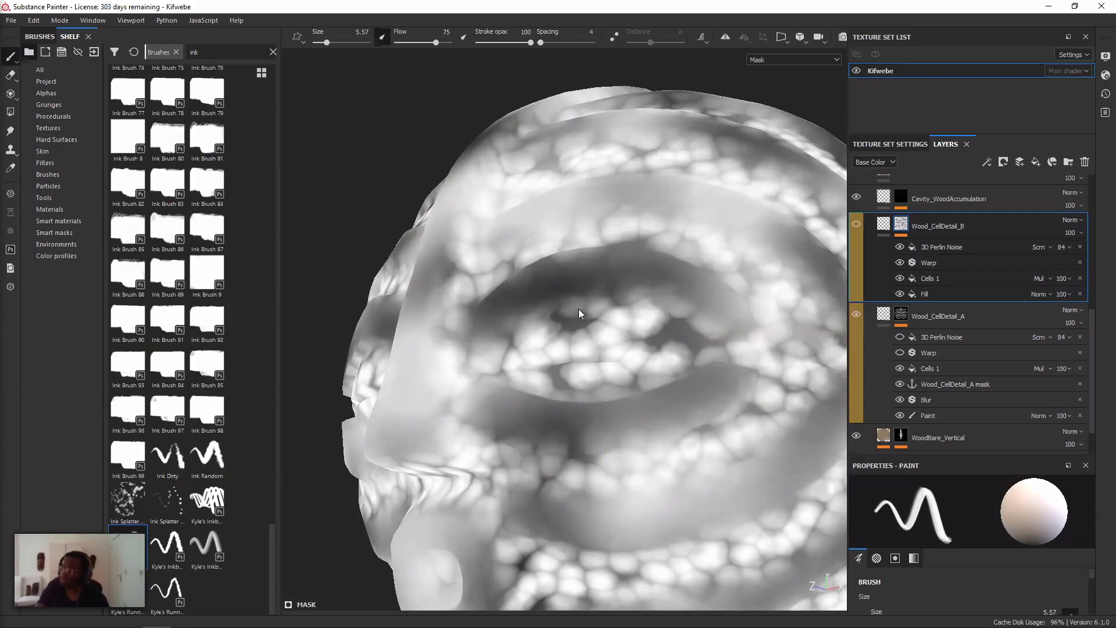
left_click_drag(900, 337, 900, 353)
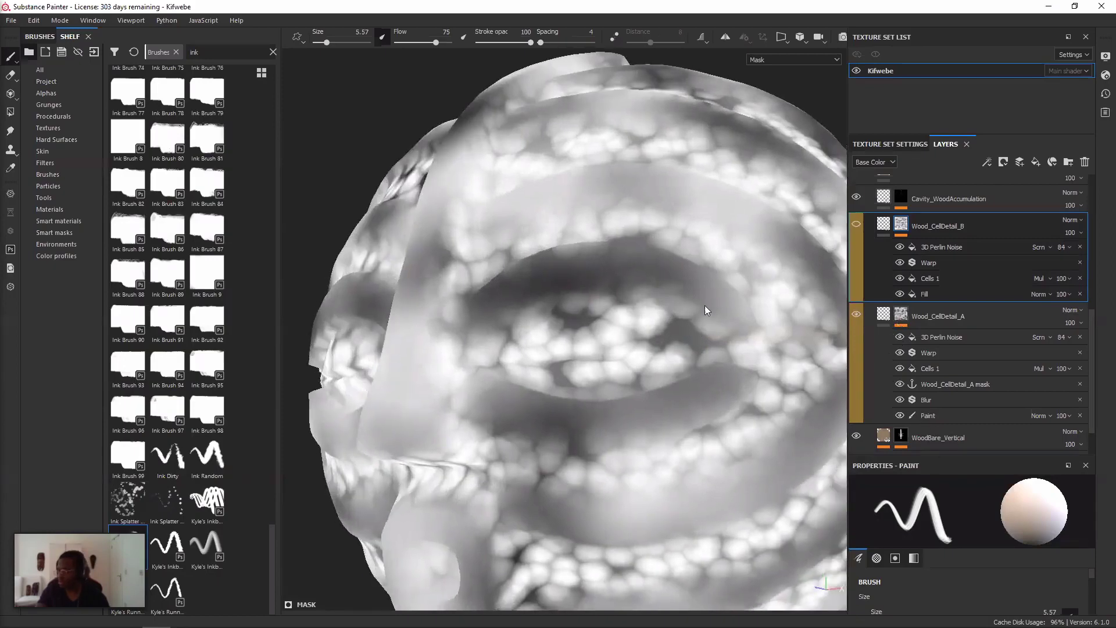
middle_click_drag(705, 305, 712, 305, "alt")
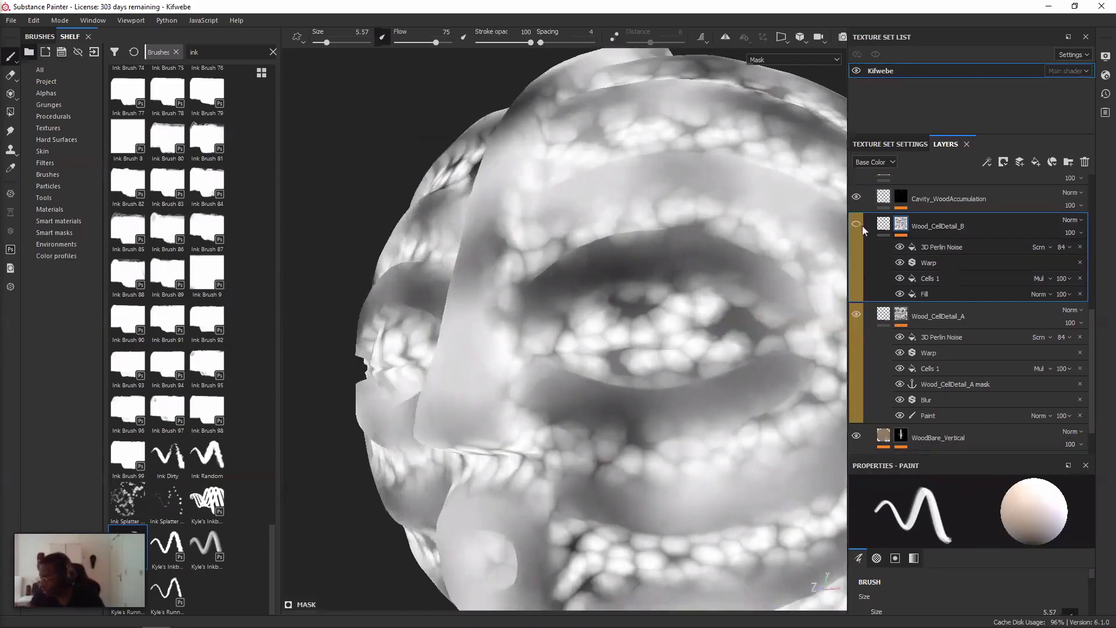
- Compare the wood material with the Wood_CellDetail_A mask around the eye and nose
left_click(929, 415)
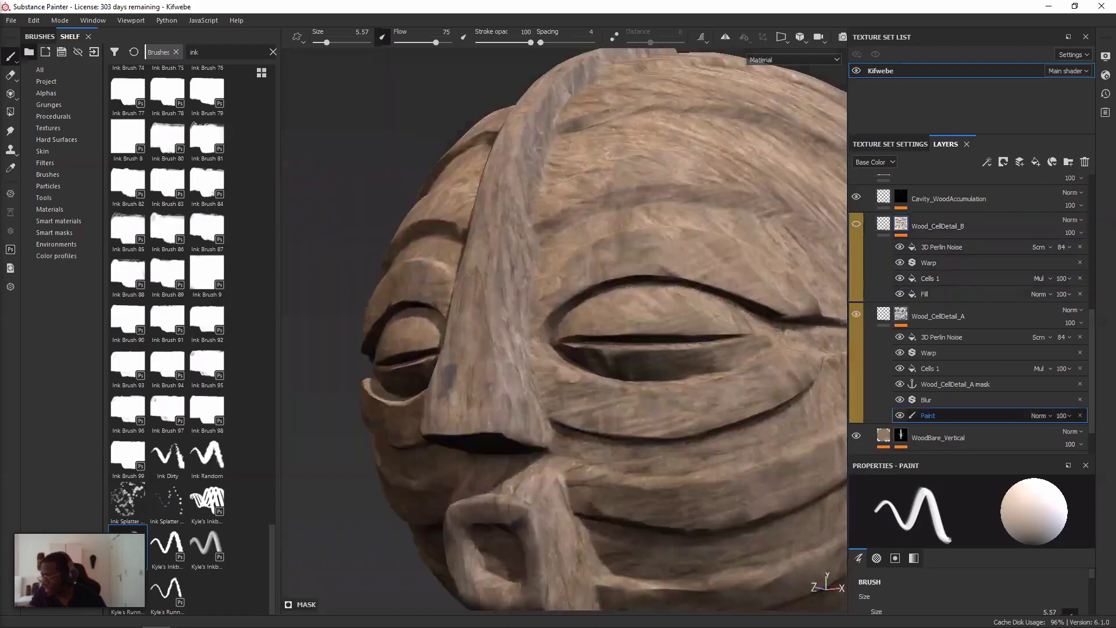
key("m")
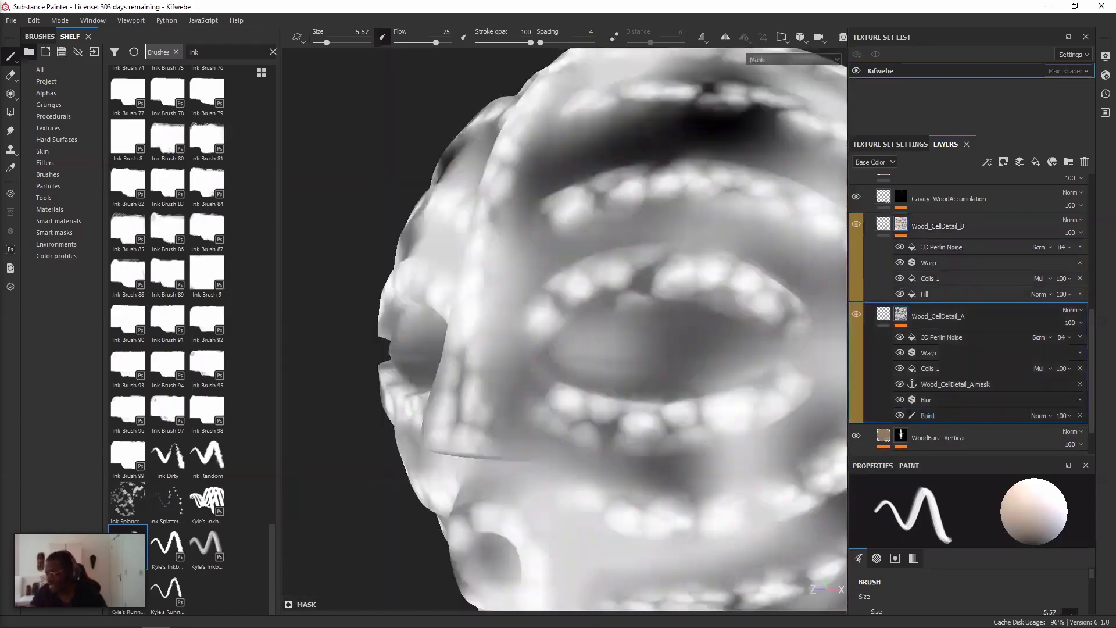
scroll(680, 227, "up", 2)
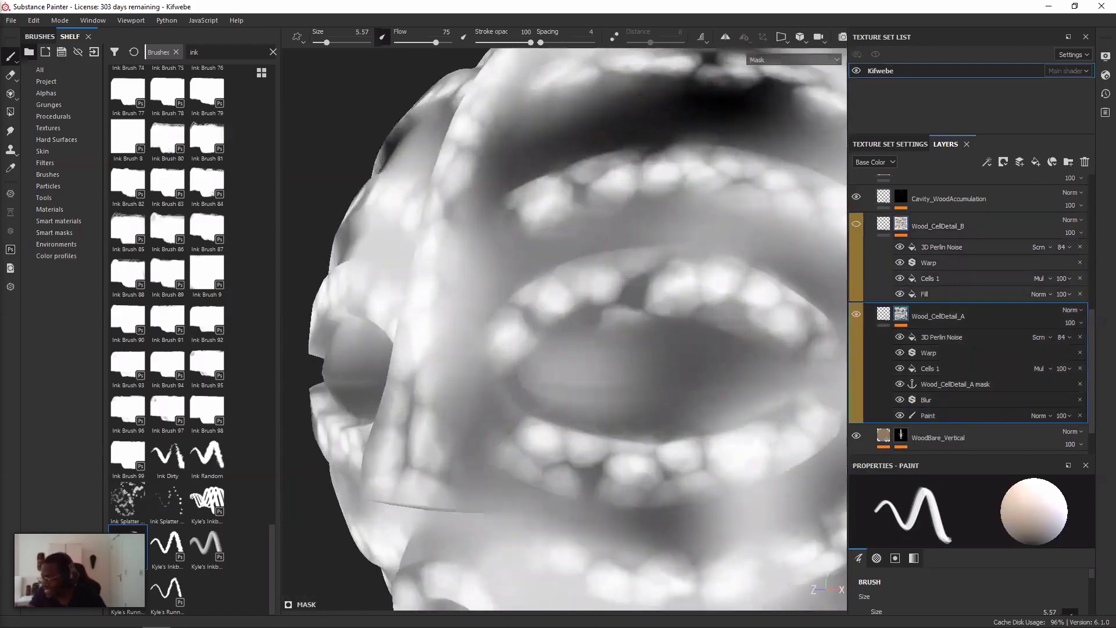
left_click_drag(680, 227, 759, 231, "alt")
left_click_drag(680, 256, 616, 255, "alt")
- Show the Wood_CellDetail_B layer and return the viewport to the material display
left_click(857, 224)
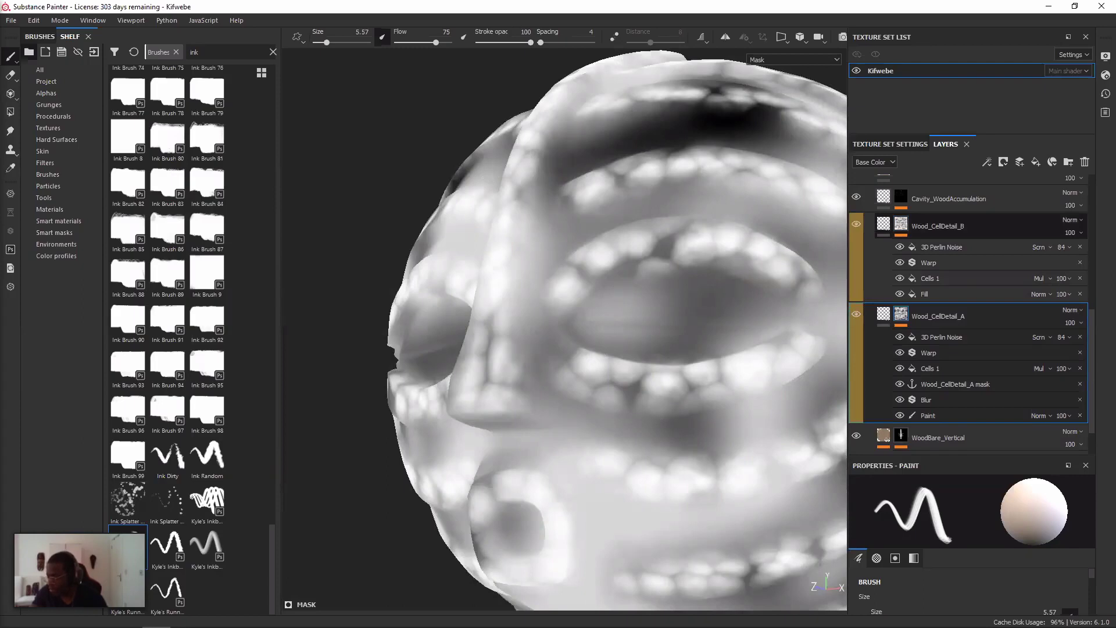
key("m")
left_click_drag(430, 290, 614, 293, "alt")
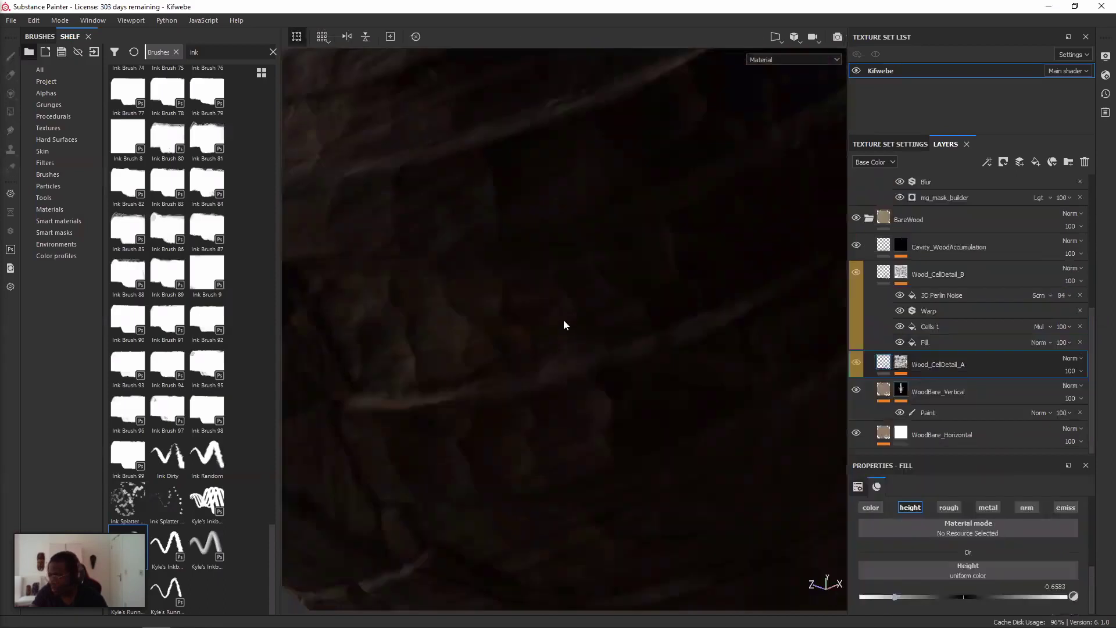
- Set the Wood_CellDetail_A fill's height to -1 and check the carved facets around the eye
scroll(563, 321, "down", 2)
scroll(564, 329, "down", 2)
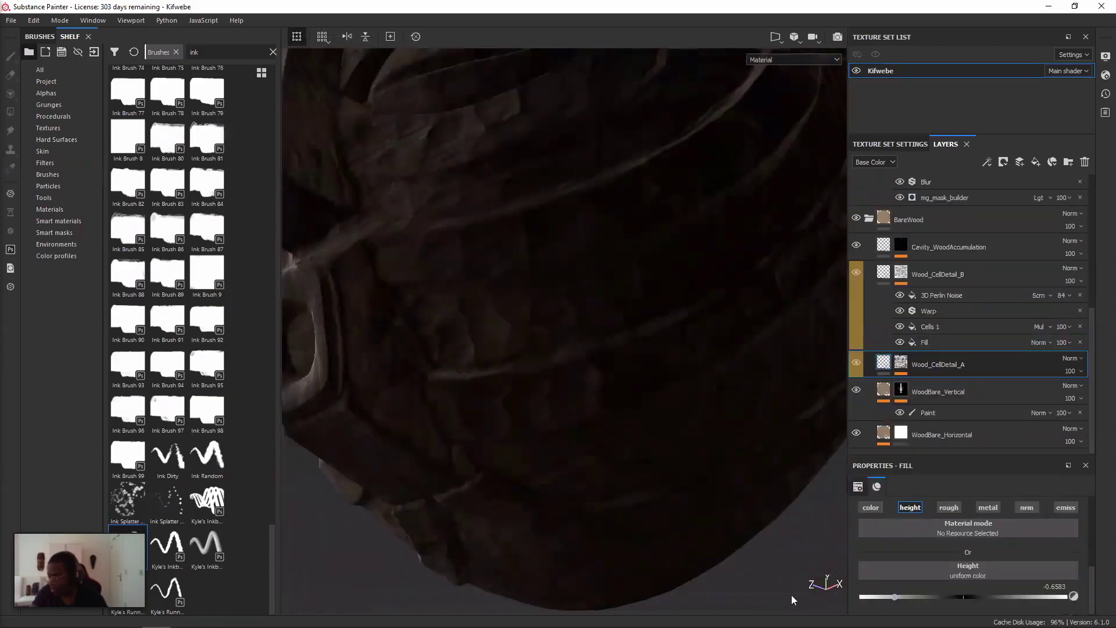
scroll(618, 431, "down", 1)
scroll(617, 431, "down", 2)
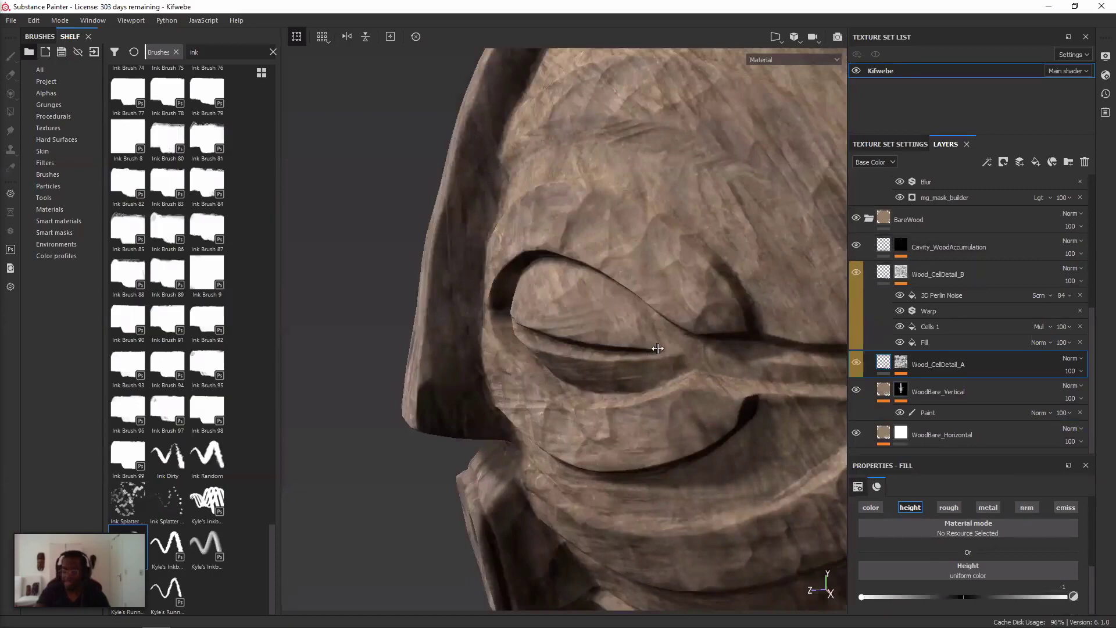
left_click_drag(658, 348, 640, 345, "alt")
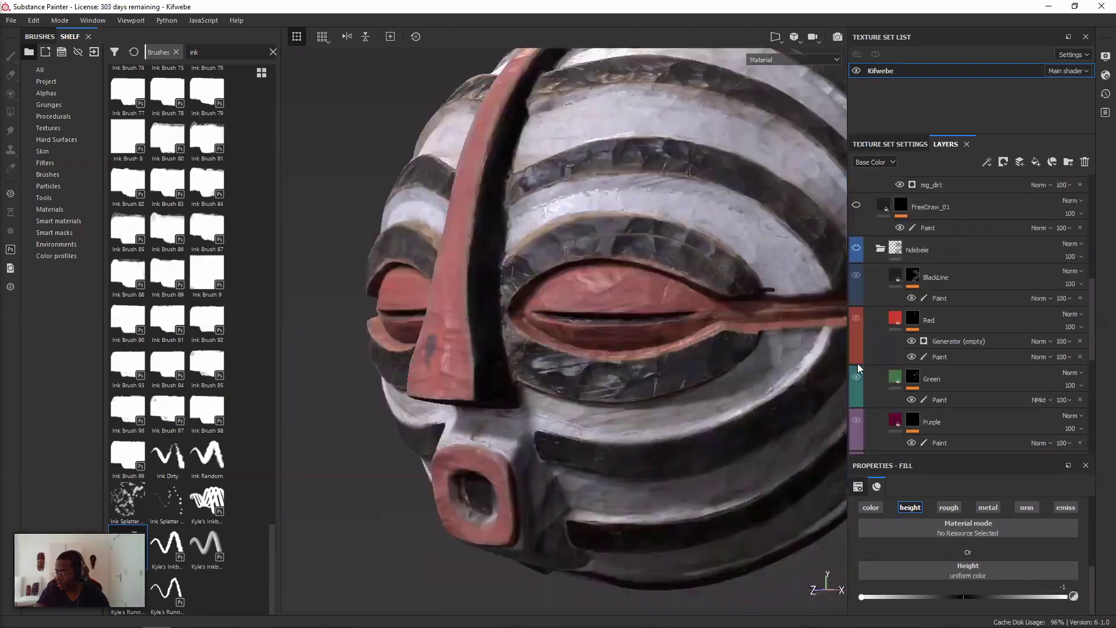
- Hide the Red and BlackPaint layers above WhitePaint so that only the white coat covers the wood
left_click(856, 319)
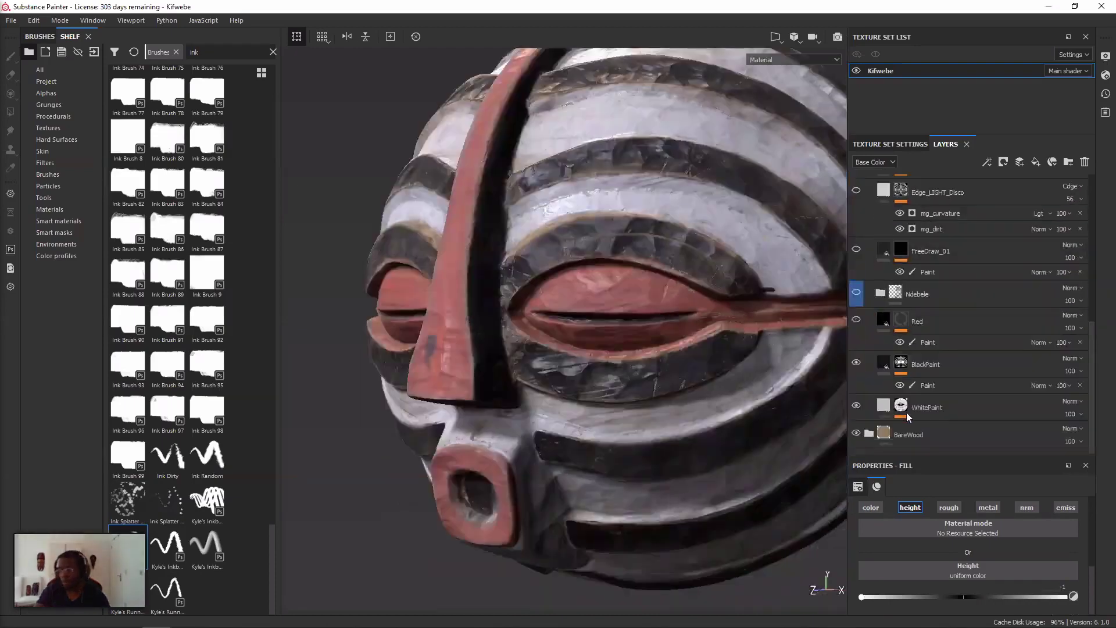
left_click(857, 362)
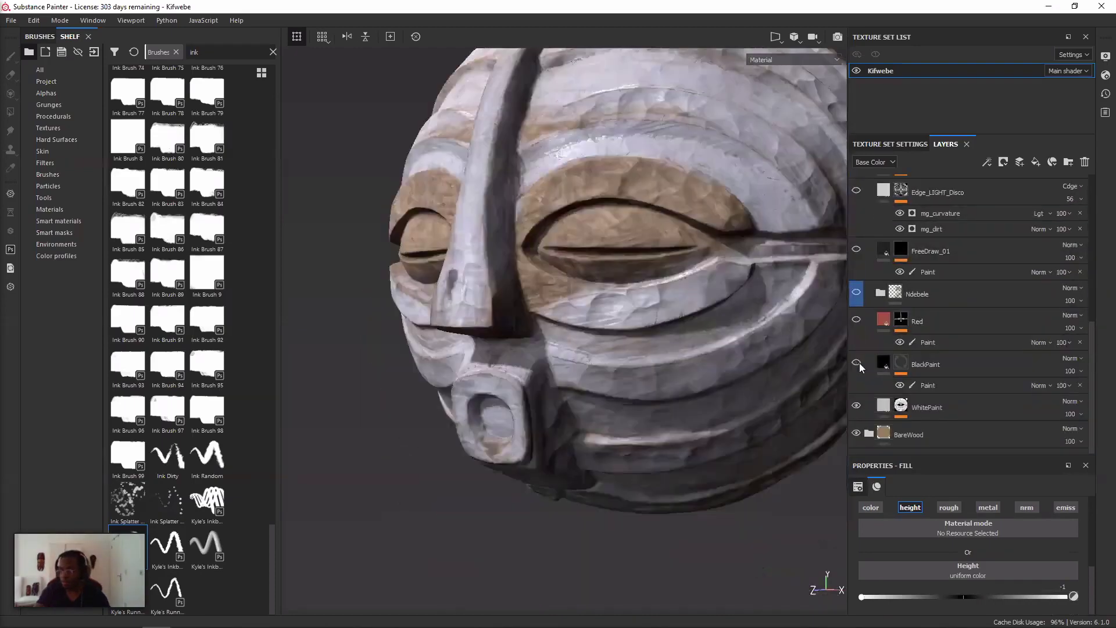
- Compare the mask with the Red and BlackPaint layers shown and hidden over the white coat
left_click(856, 320)
left_click_drag(828, 325, 860, 329, "alt")
left_click(857, 361)
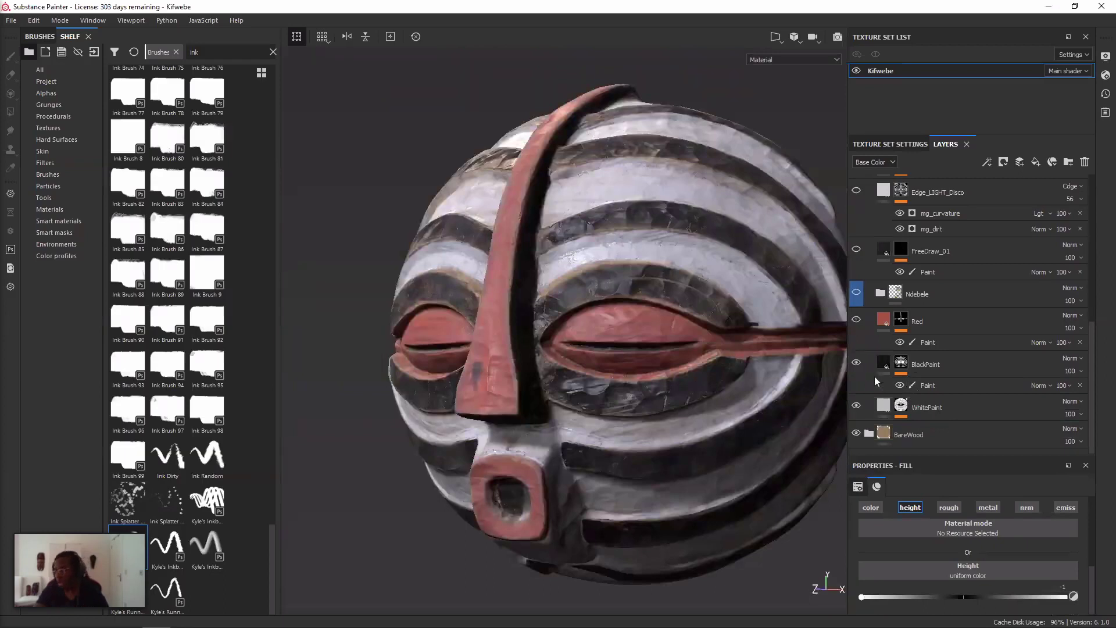
left_click(899, 385)
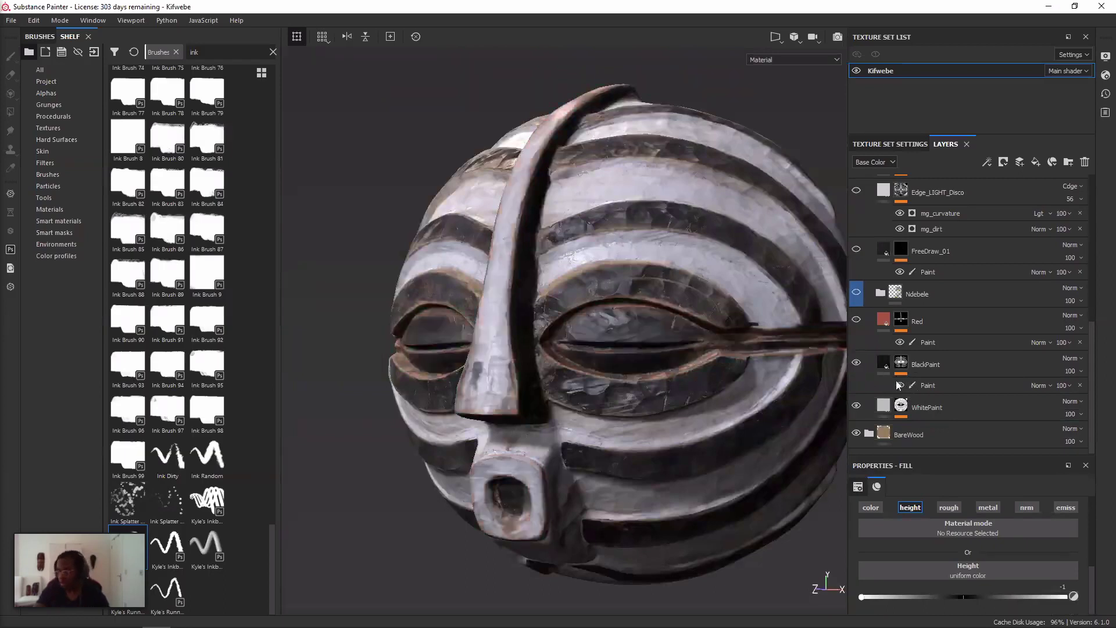
left_click(910, 411)
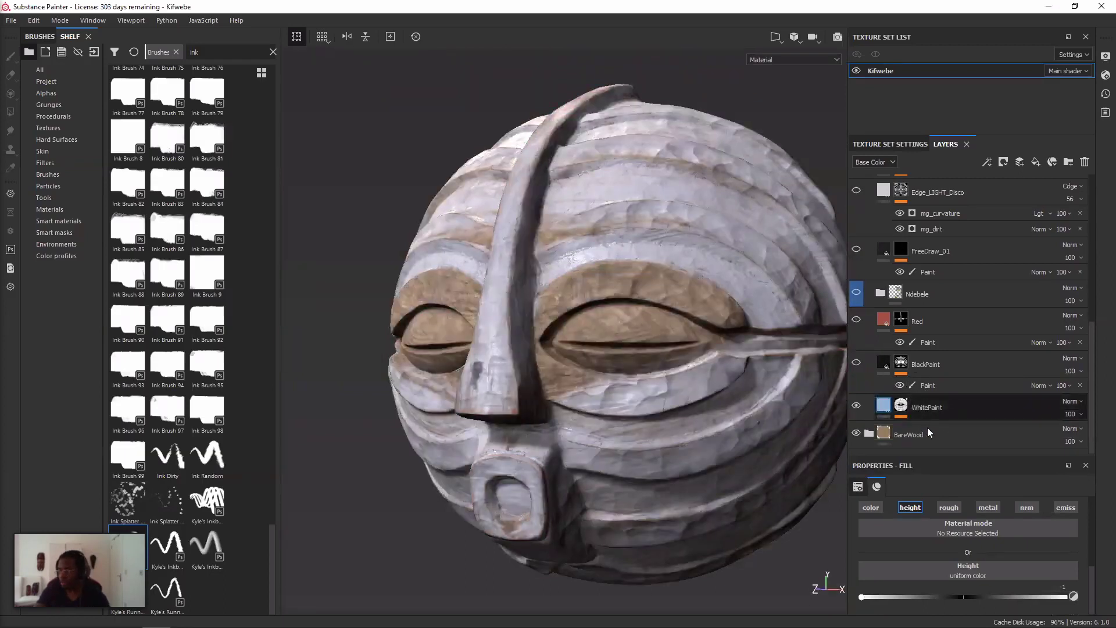
- Select the WhitePaint layer's Paint effect and examine the white coat's brushed edges around both eyes, the nose and the brow
left_click(926, 429)
left_click_drag(587, 349, 550, 349, "alt")
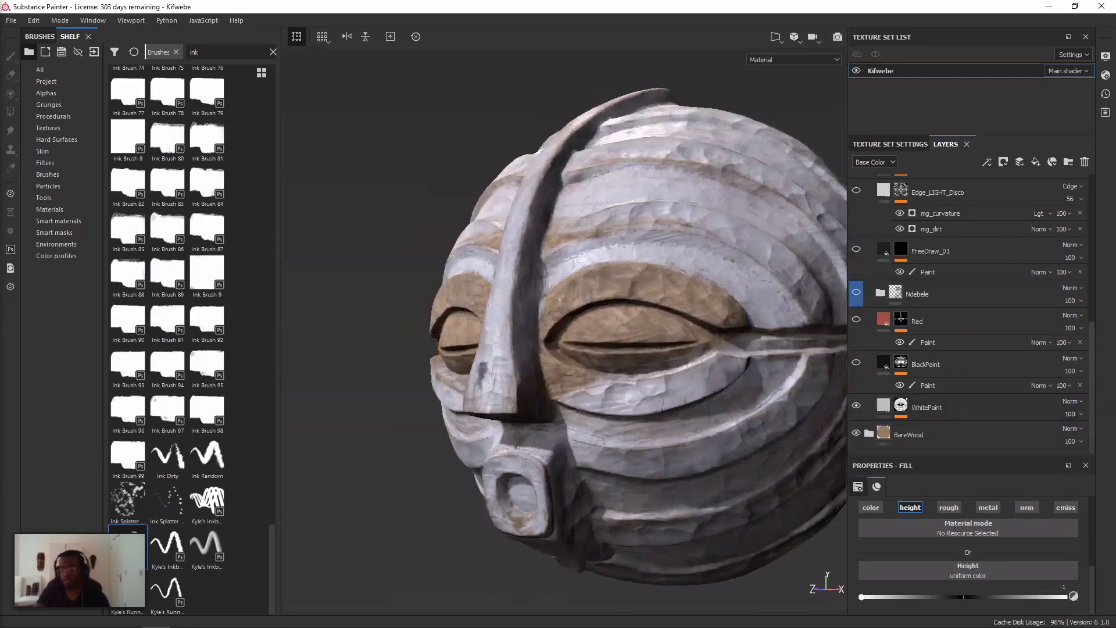
scroll(639, 331, "up", 3)
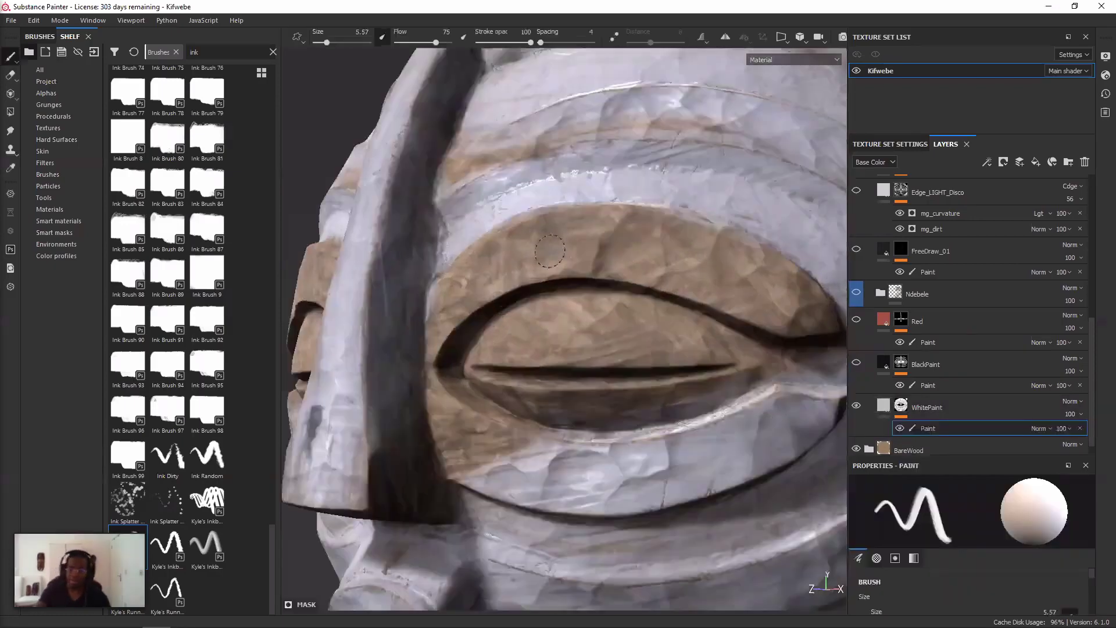
middle_click_drag(520, 263, 560, 267, "alt")
left_click_drag(560, 267, 598, 271, "alt")
scroll(656, 227, "down", 3)
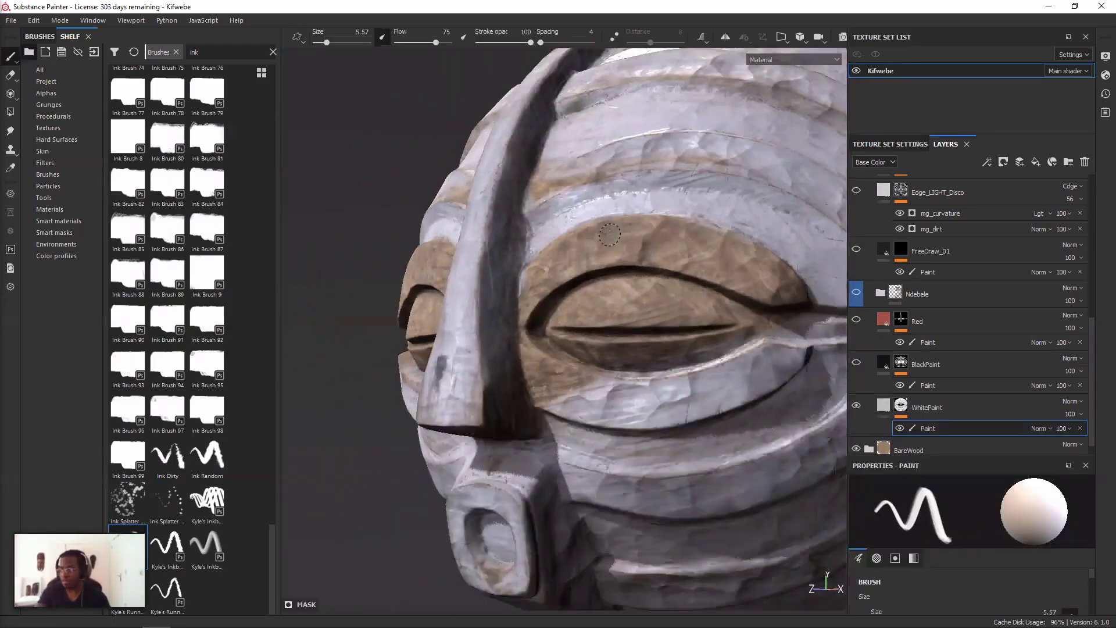
mouse_move(668, 252)
left_mouse_down("alt")
mouse_move(640, 165)
mouse_move(639, 187)
left_mouse_up("alt")
scroll(593, 293, "up", 2)
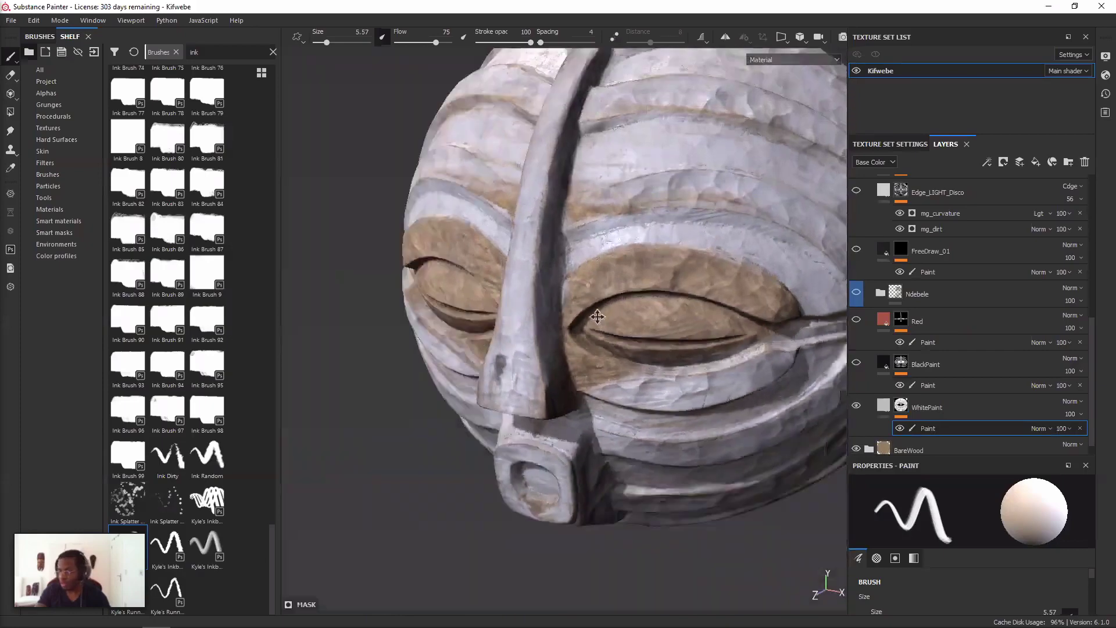
scroll(641, 318, "down", 2)
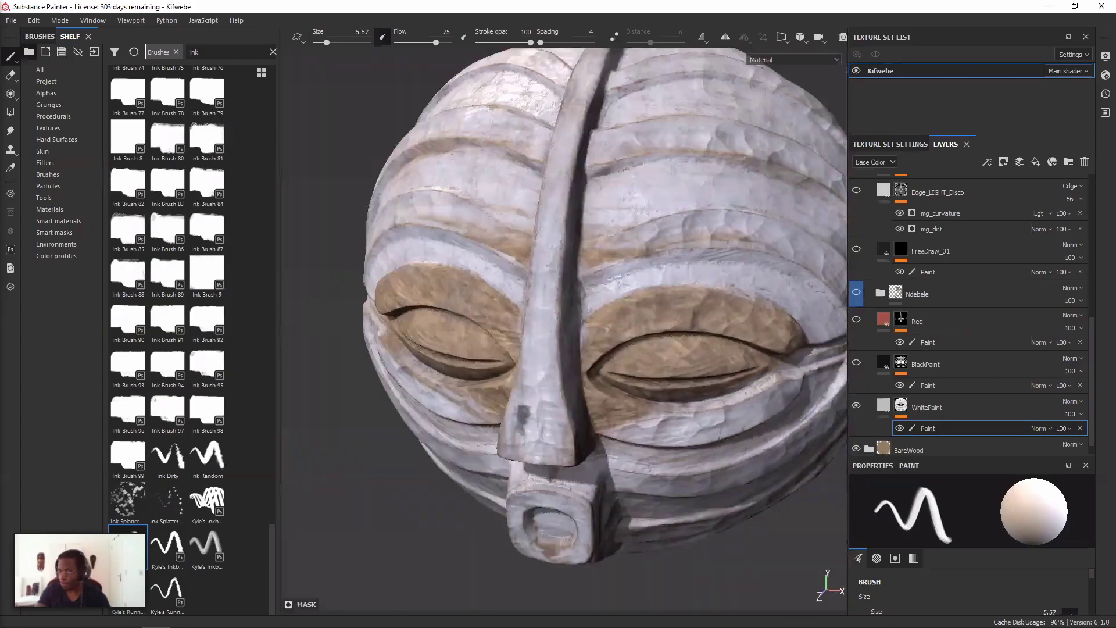
scroll(599, 246, "up", 2)
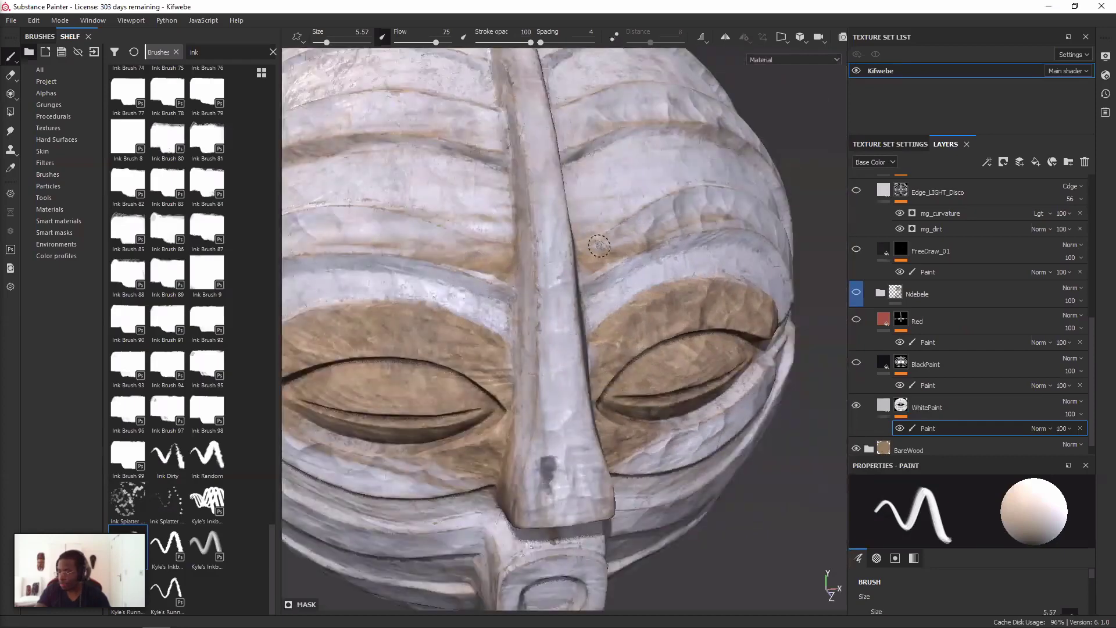
left_click_drag(599, 246, 657, 250, "alt")
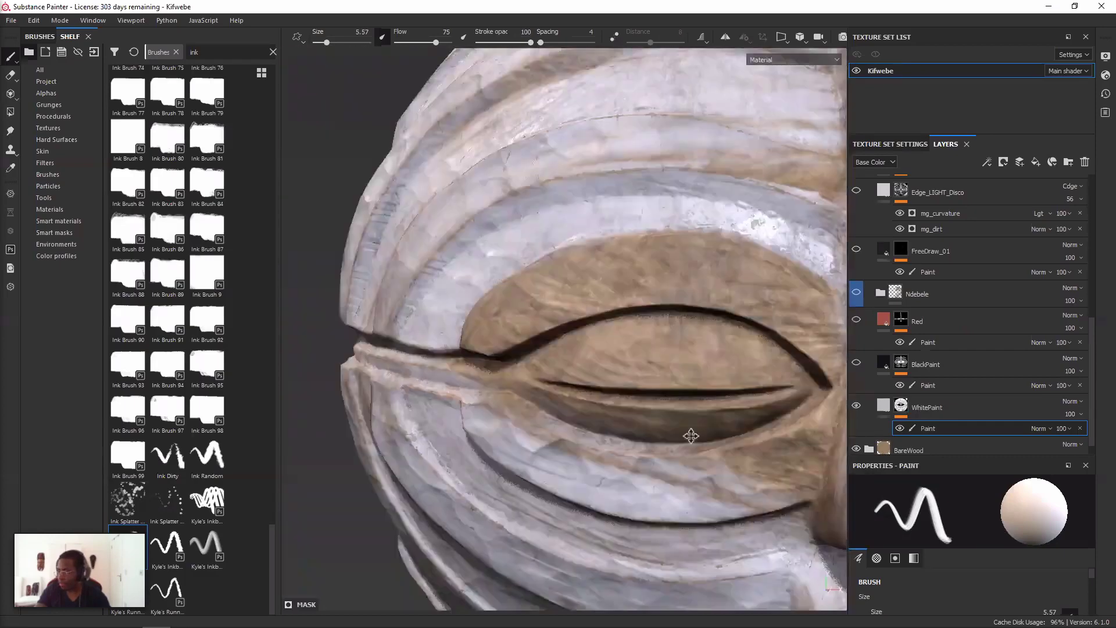
left_click_drag(581, 326, 553, 326, "alt")
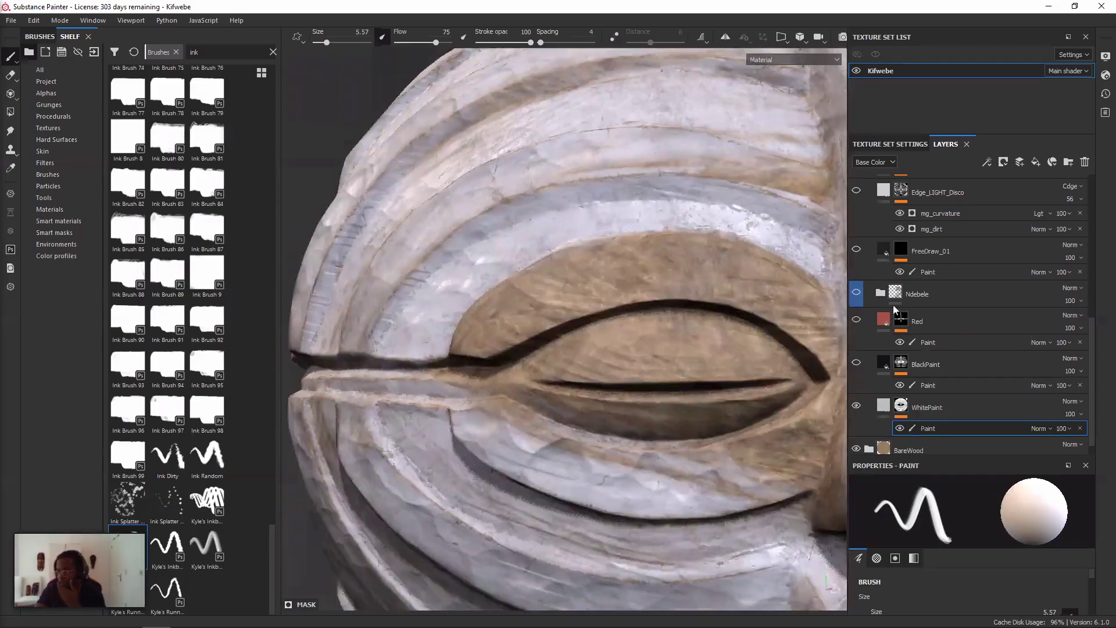
- Show the Red, BlackPaint, FreeDraw_01 and Edge_LIGHT_Disco layers over the white coat
left_click_drag(788, 313, 644, 320, "alt")
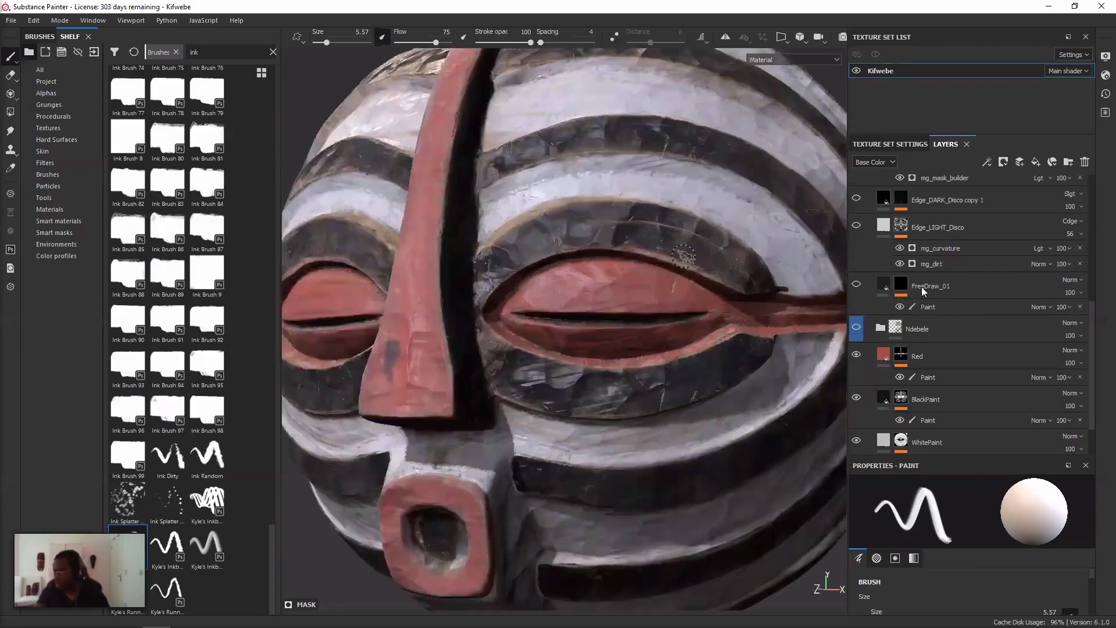
scroll(877, 267, "up", 5)
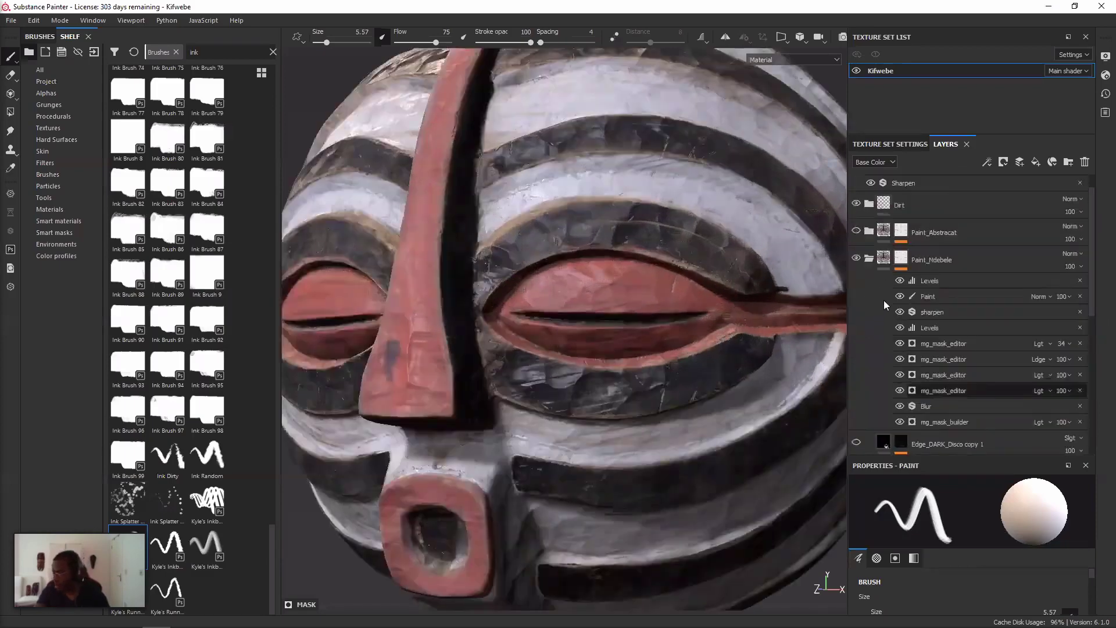
scroll(877, 269, "down", 5)
scroll(873, 276, "up", 5)
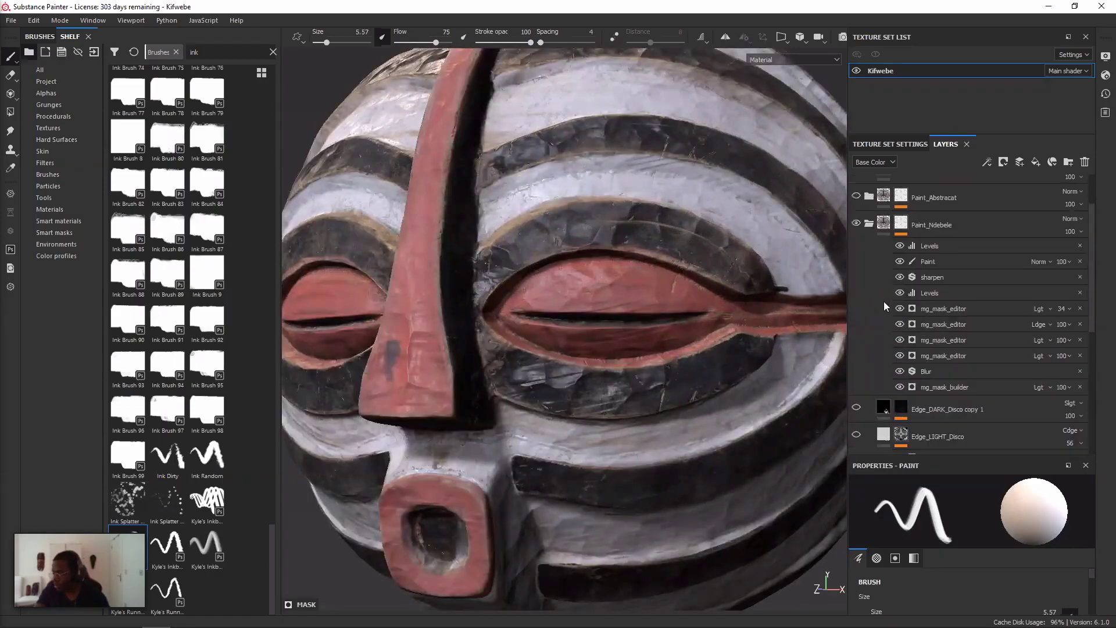
scroll(859, 313, "down", 5)
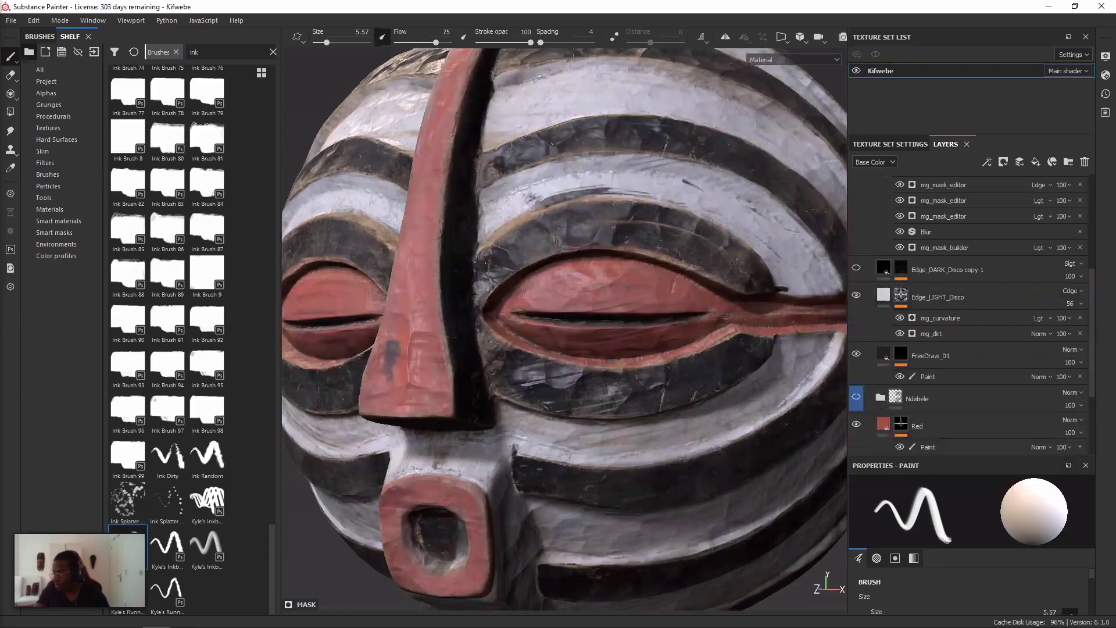
- Show the BlackLine layer in the Ndebele folder and examine its Paint effect's line patterns around the eye and cheek
left_click(880, 398)
scroll(903, 355, "down", 1)
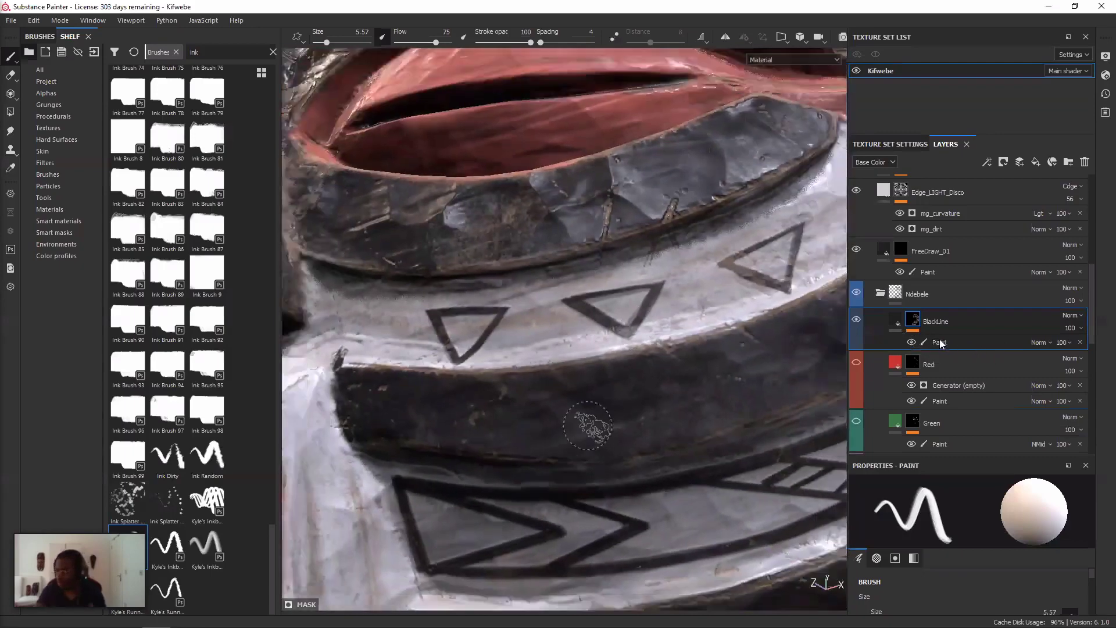
left_click(925, 342)
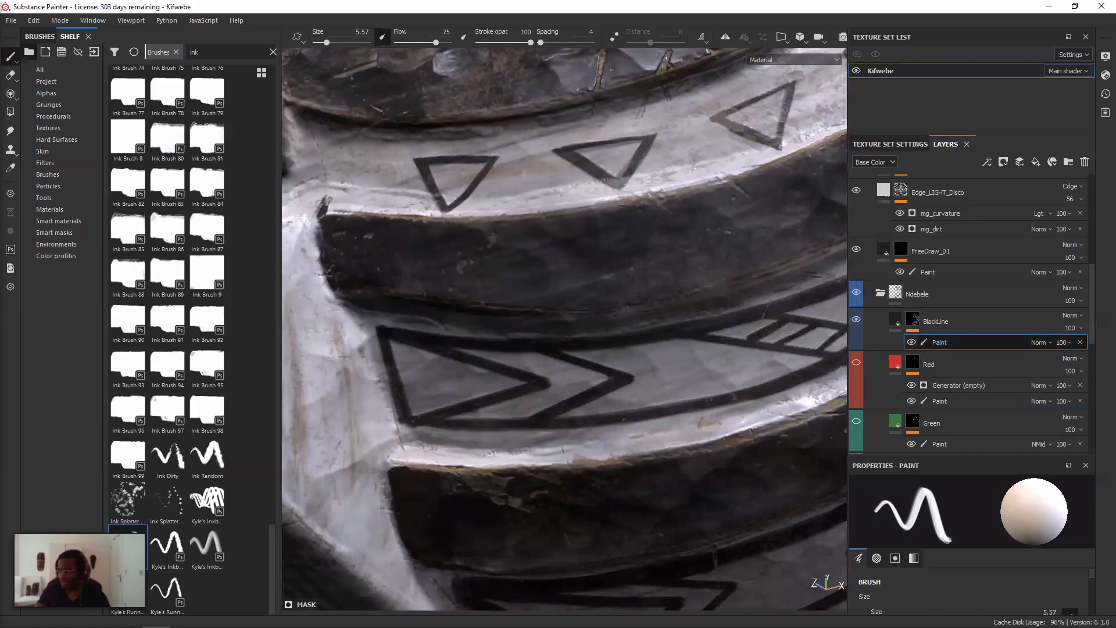
middle_click_drag(637, 332, 629, 359, "alt")
middle_click_drag(638, 289, 625, 328, "alt")
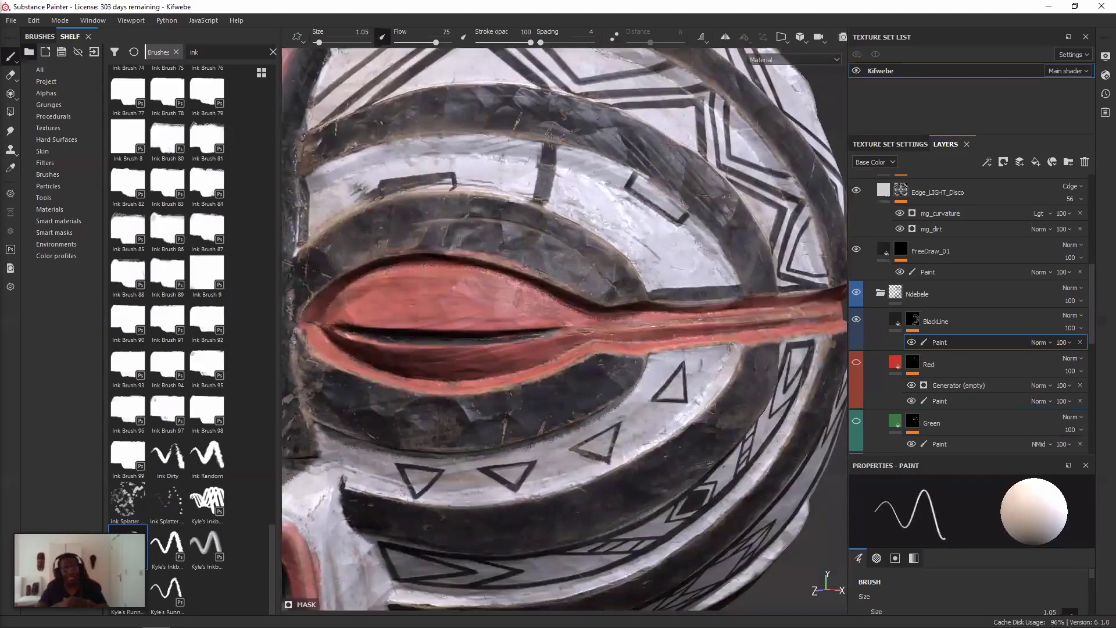
middle_click_drag(558, 331, 581, 287, "alt")
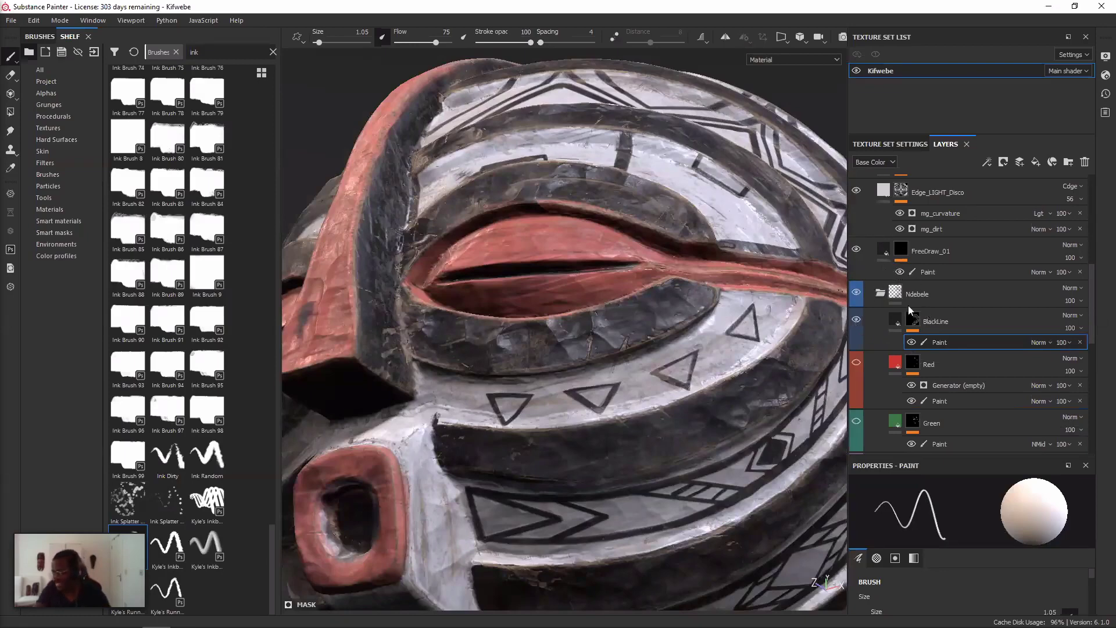
- Hide the BlackLine patterns and select the FreeDraw_01 layer's Paint effect for drawing around the eye and cheek
key("ctrl+z")
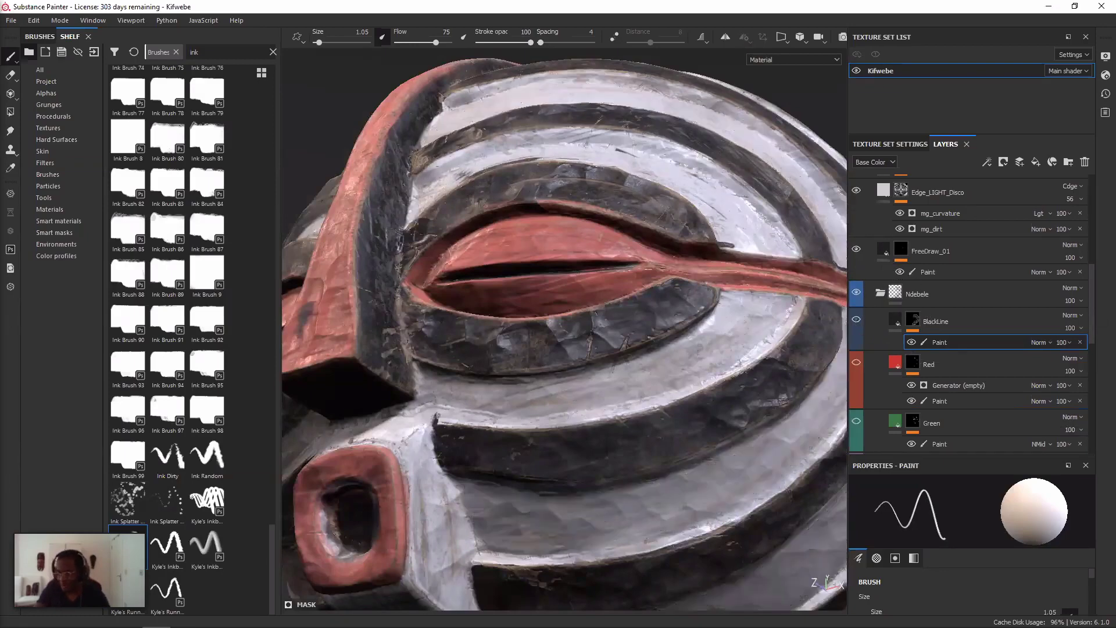
key("ctrl+z")
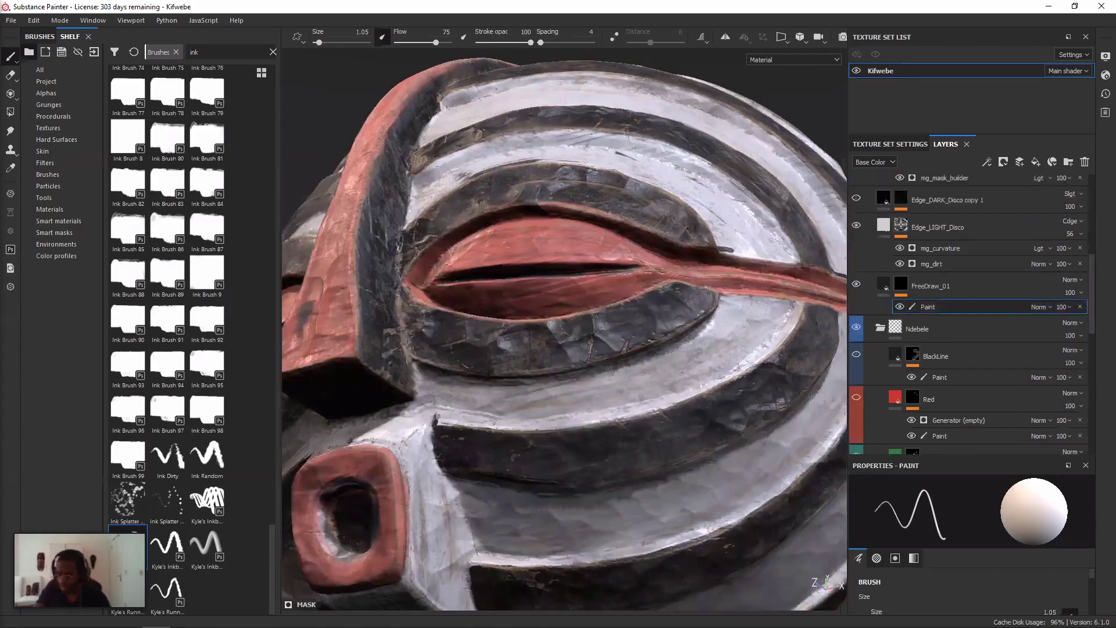
left_click_drag(558, 349, 622, 348, "alt")
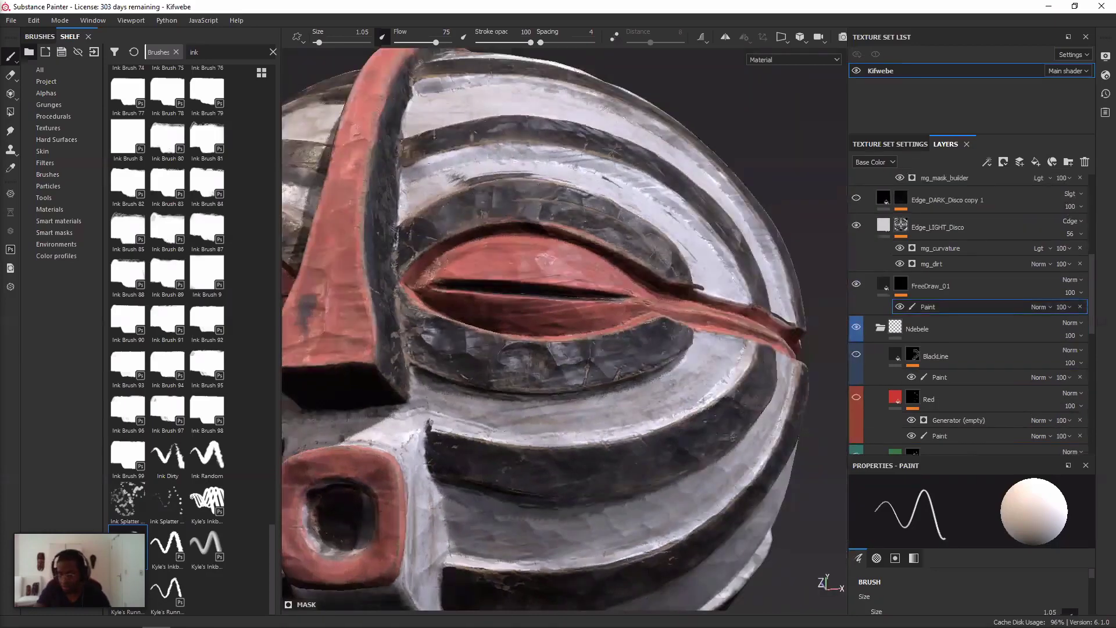
left_click_drag(733, 436, 680, 433, "alt")
left_click_drag(570, 415, 535, 415, "alt")
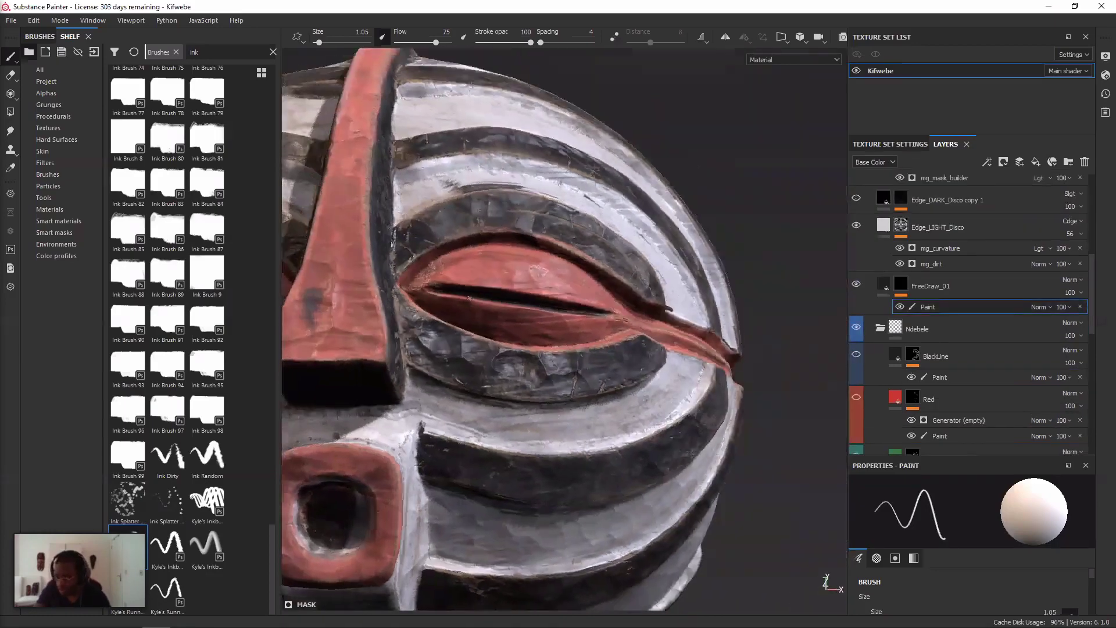
left_click_drag(523, 349, 558, 343, "alt")
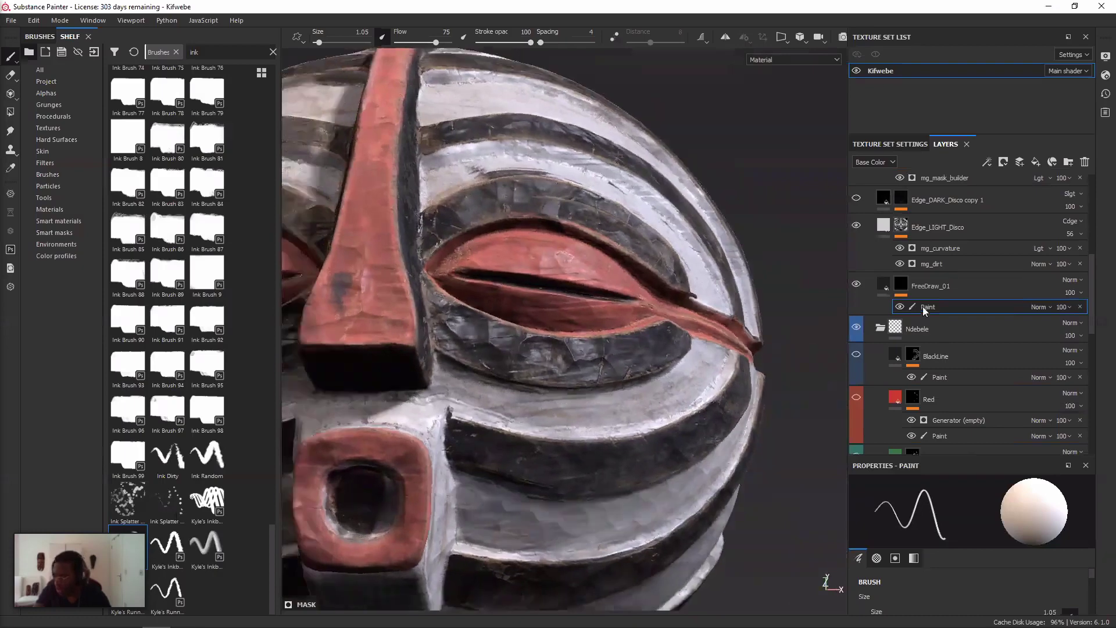
left_click_drag(326, 414, 289, 381, "alt")
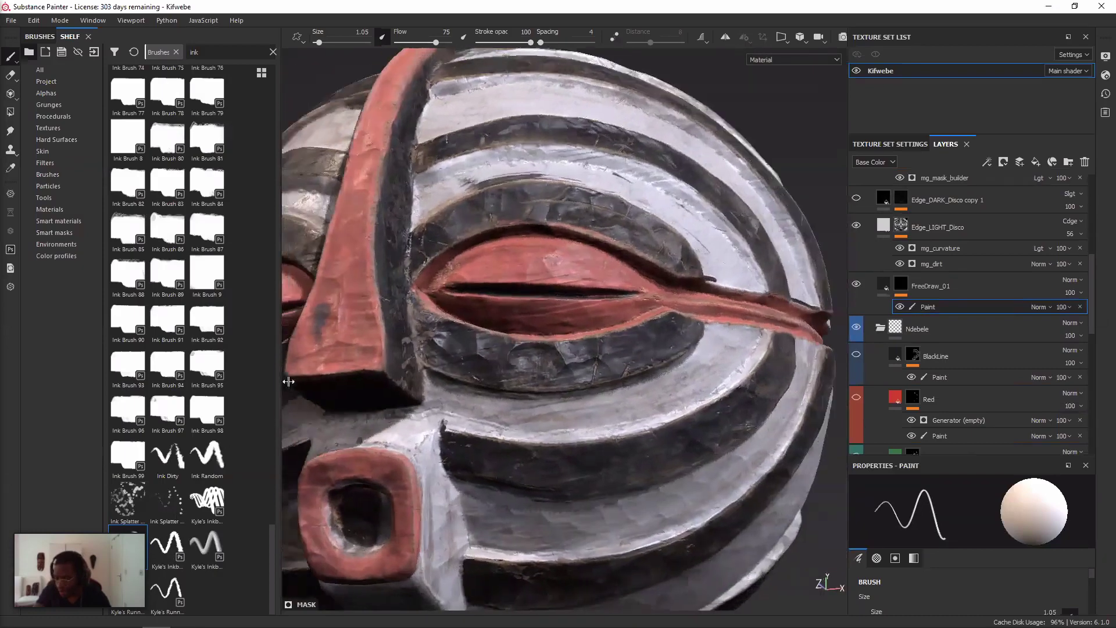
left_click_drag(556, 381, 523, 384, "alt")
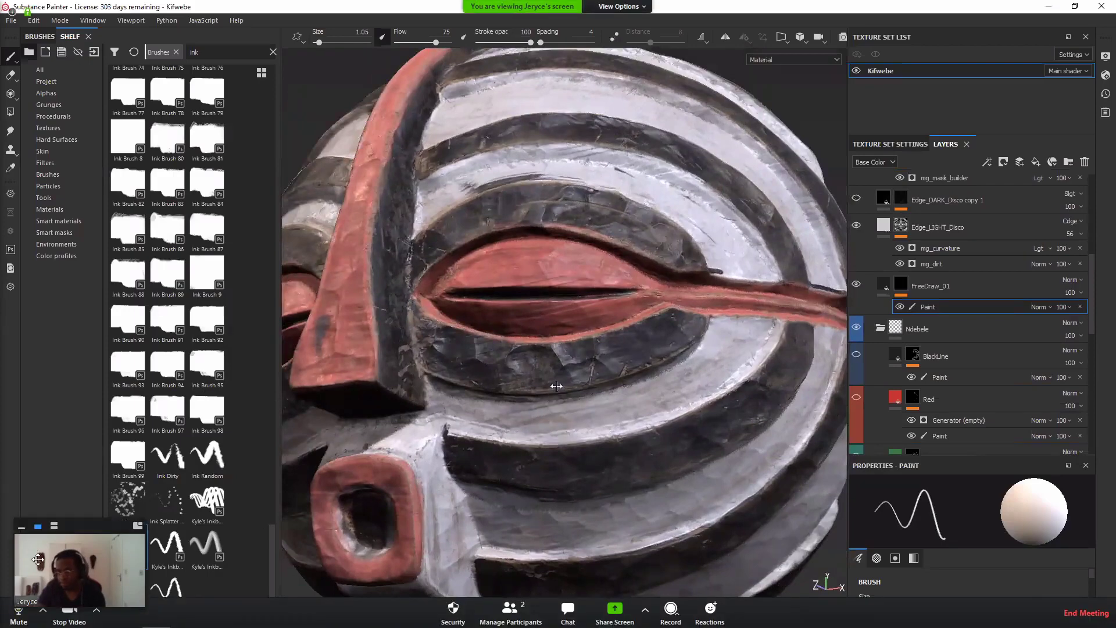
- Move the meeting's floating video window clear of the brush thumbnails and the brush properties
left_click_drag(83, 528, 79, 434)
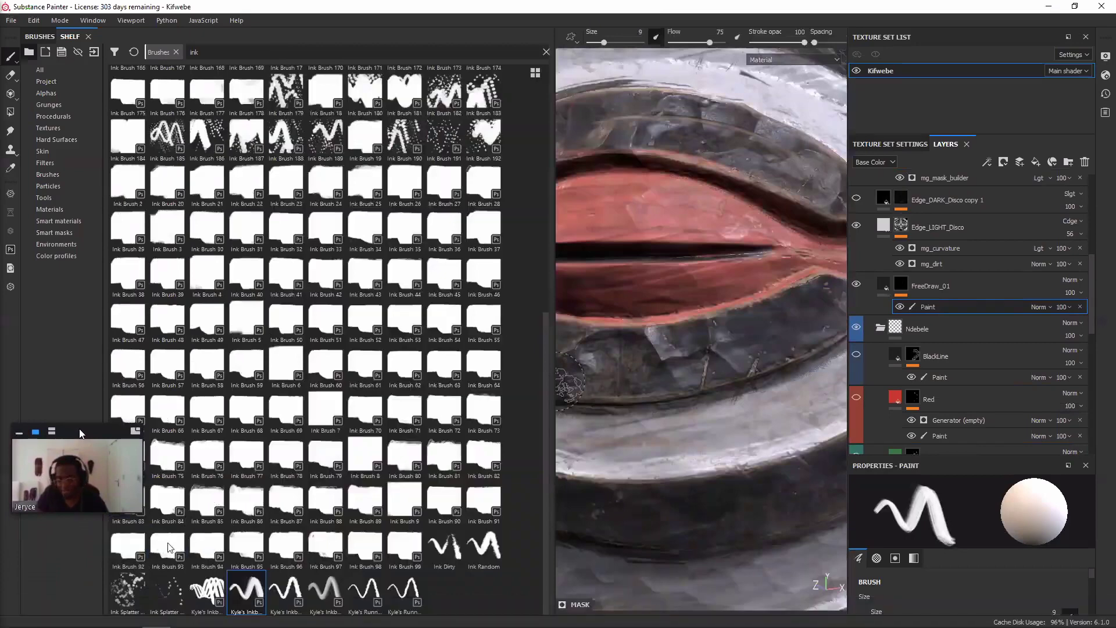
mouse_move(81, 429)
left_mouse_down()
mouse_move(1046, 496)
mouse_move(1039, 506)
left_mouse_up()
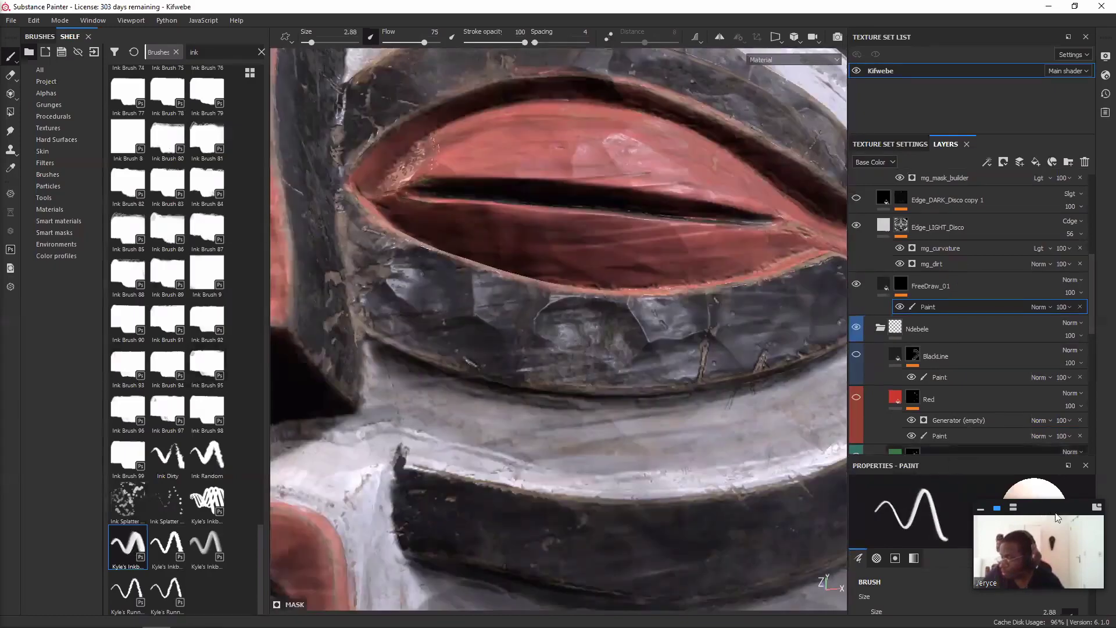
left_click_drag(1039, 512, 103, 457)
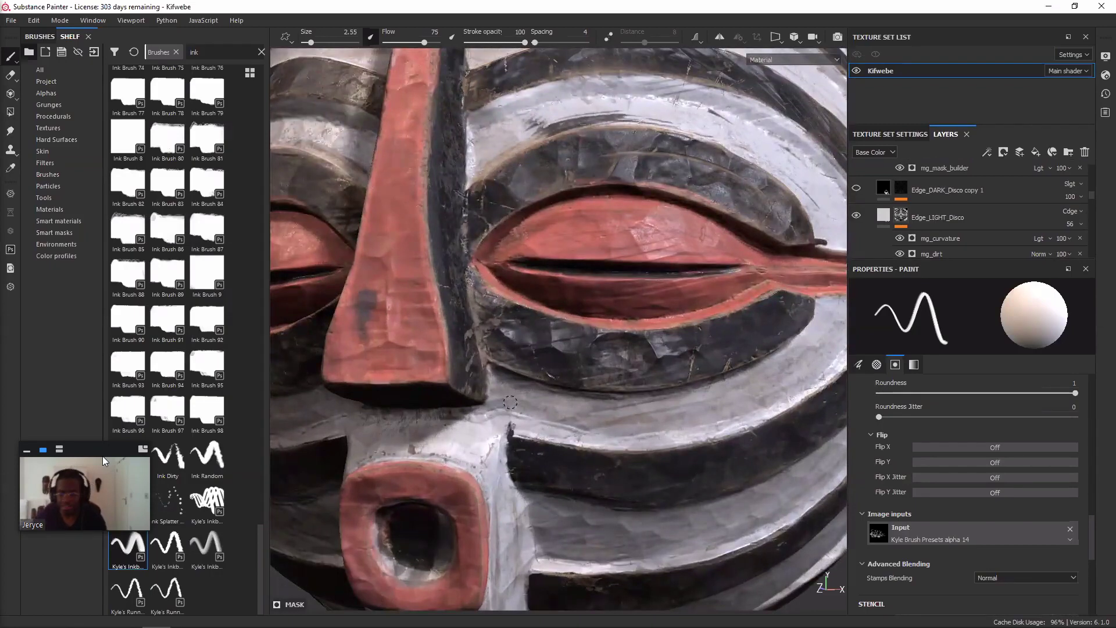
- Paint a thin black zigzag with two peaks on the white band below the eye, using the ink brush at size 2.55
left_click_drag(514, 430, 536, 393)
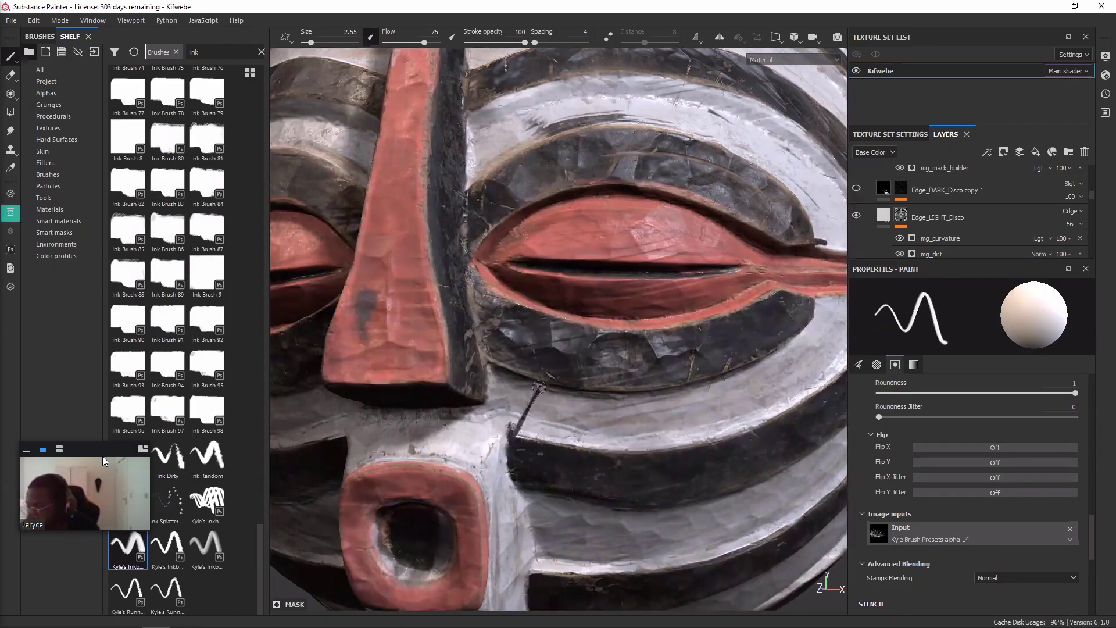
left_click_drag(539, 388, 564, 445)
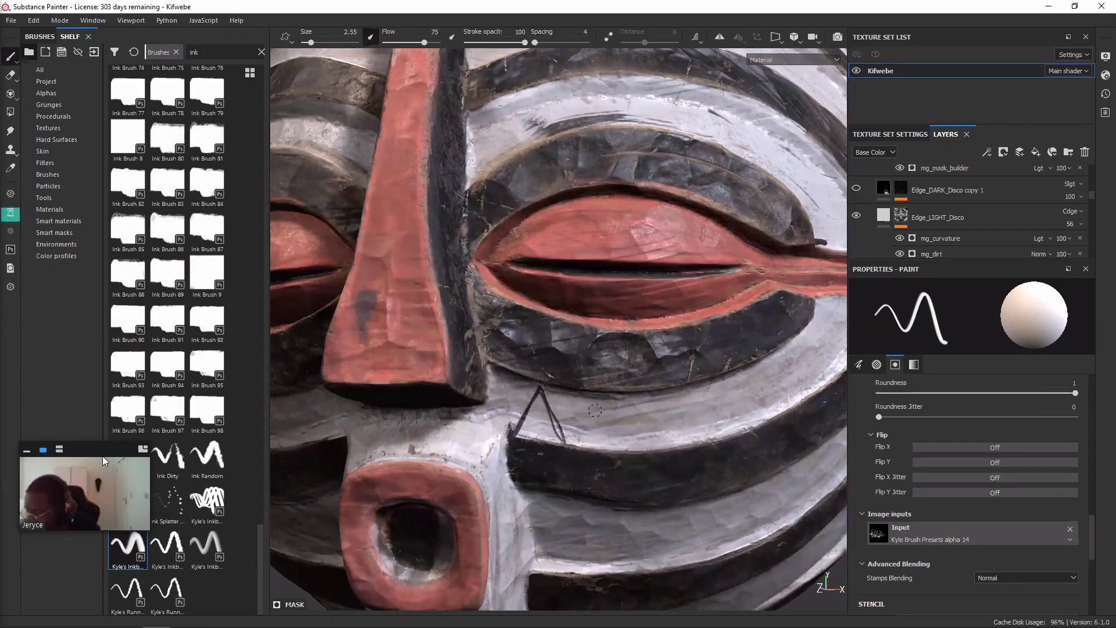
left_click(606, 398, "shift")
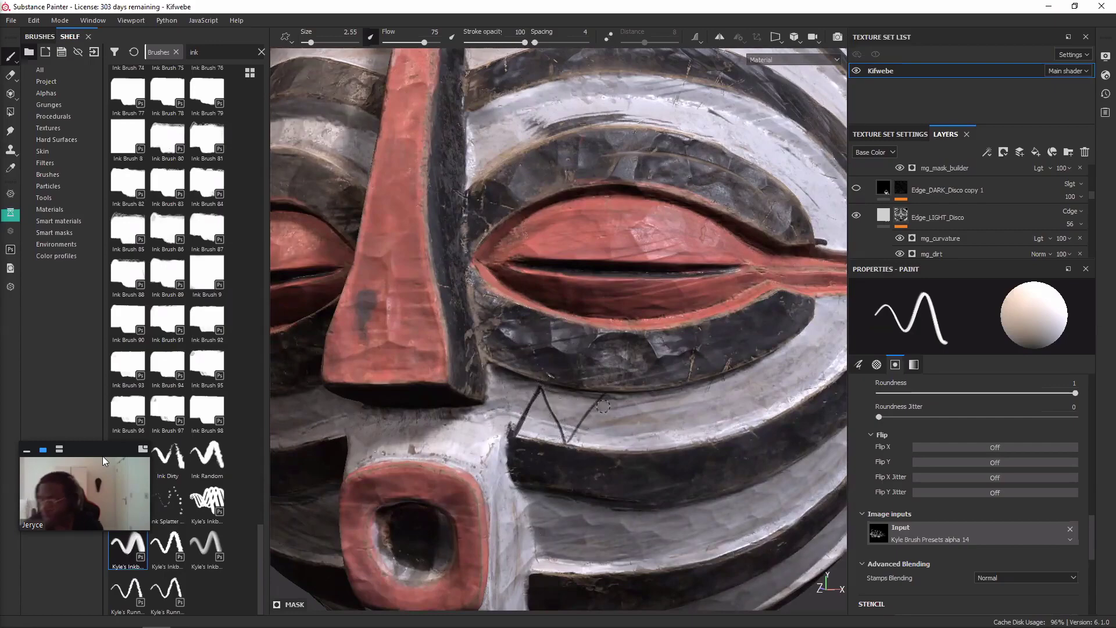
left_click(631, 448, "shift")
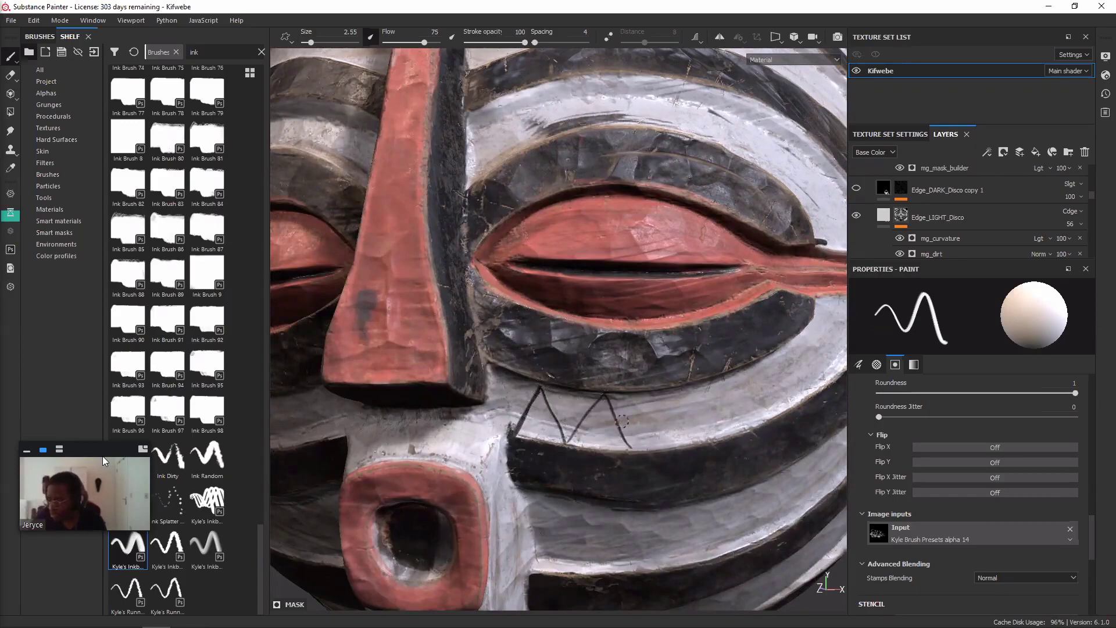
left_click_drag(622, 421, 422, 395, "alt")
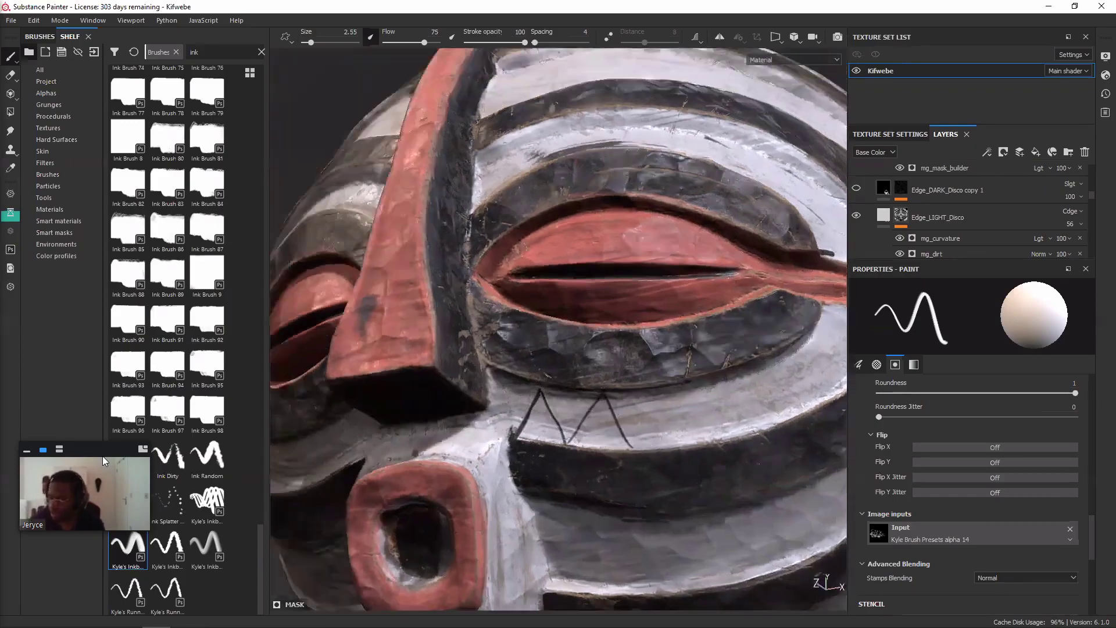
scroll(590, 425, "up", 4)
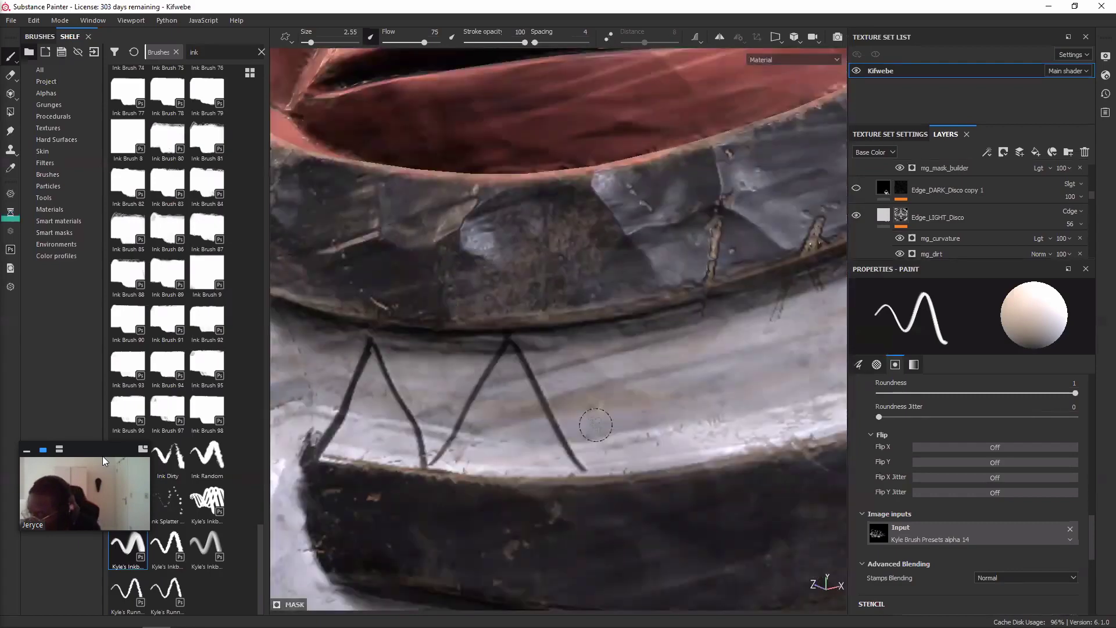
- Extend the zigzag below the eye with a third peak, letter a short exclamation beside it and paint a black wavy line on the next white band
scroll(590, 425, "up", 2)
scroll(605, 364, "up", 1)
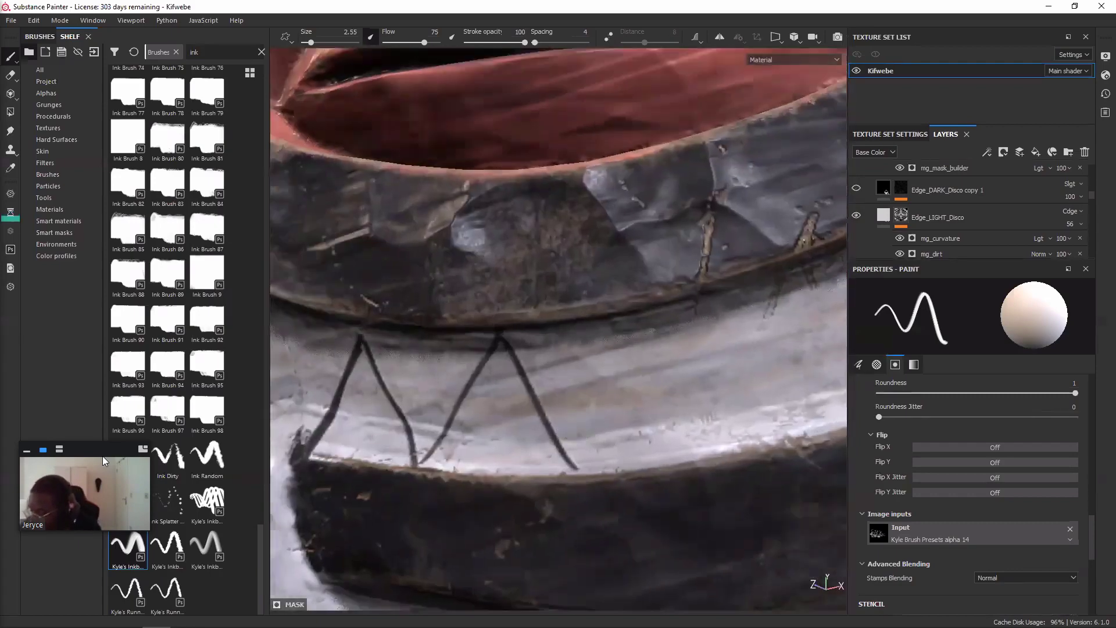
middle_click_drag(606, 359, 553, 344, "alt")
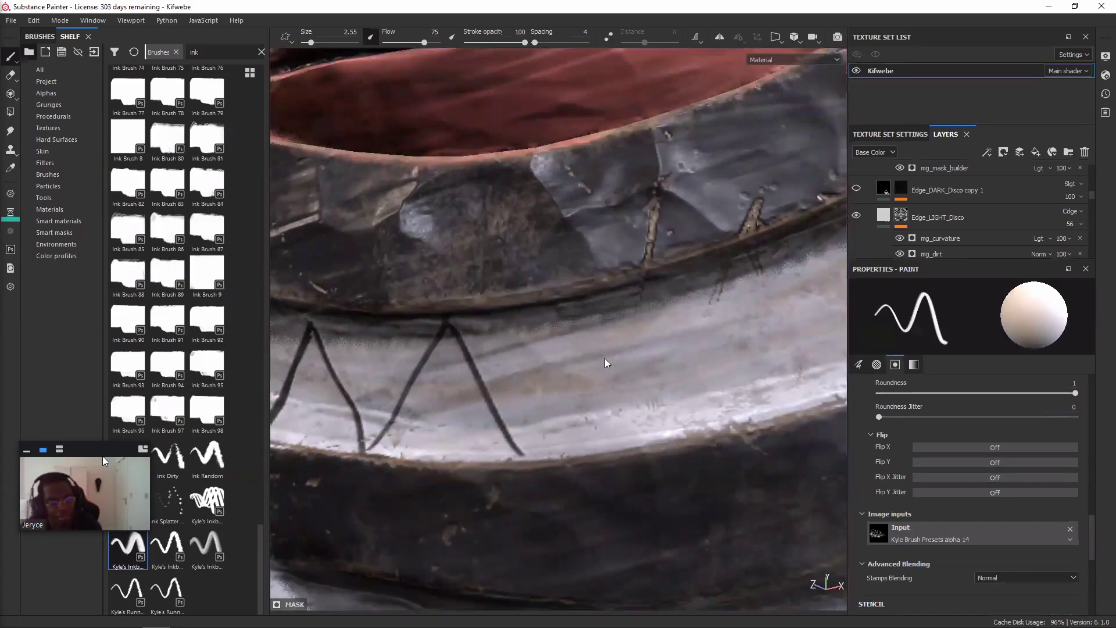
scroll(605, 363, "down", 5)
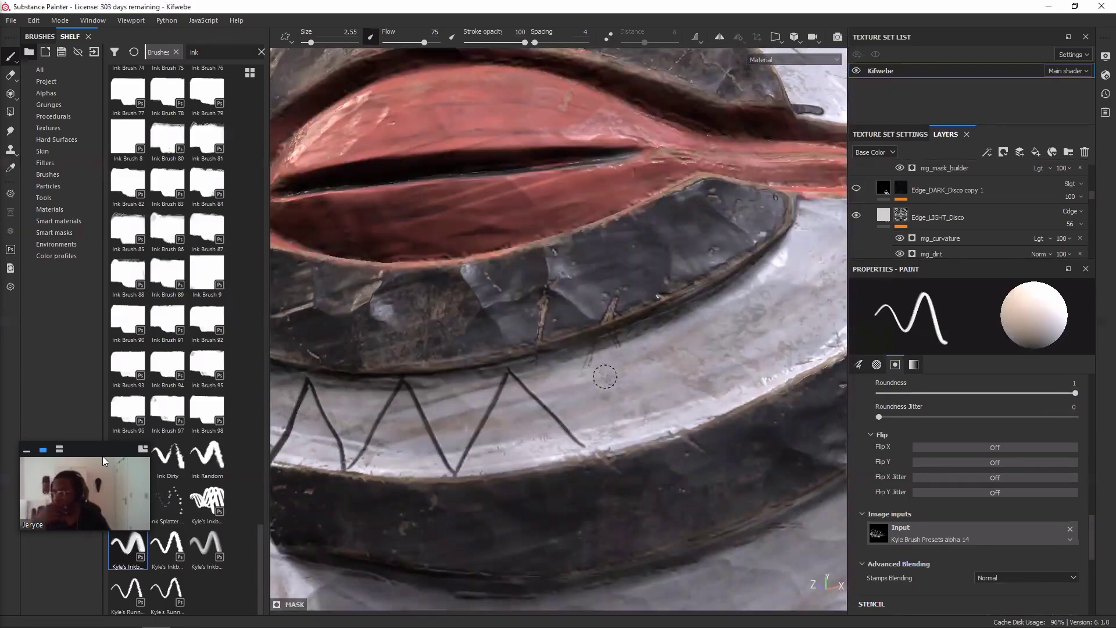
scroll(604, 376, "up", 1)
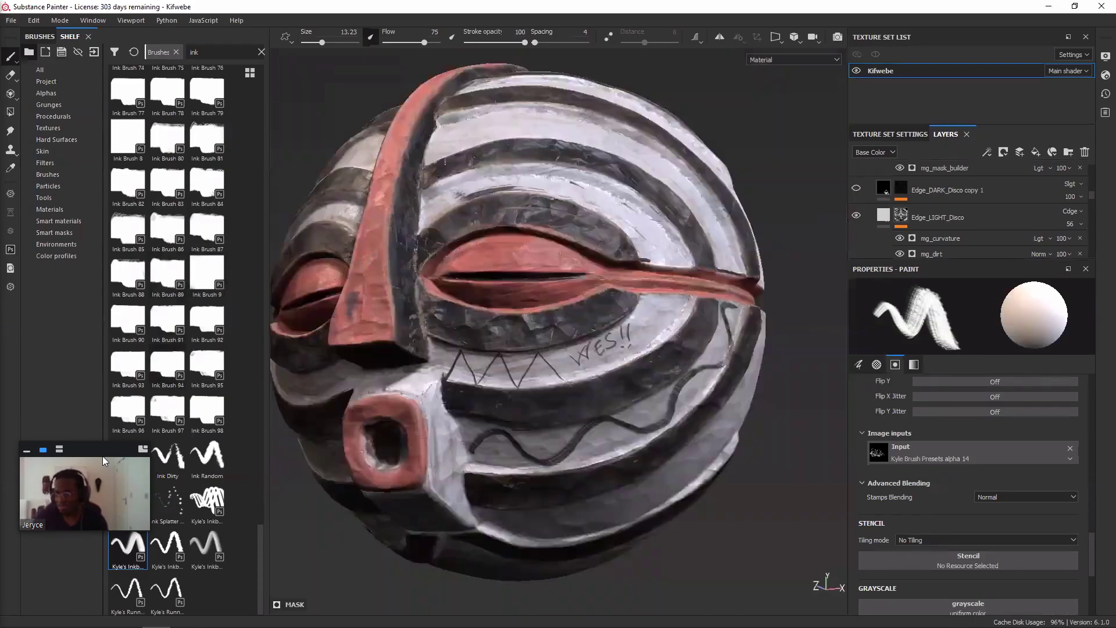
- Move the floating video window off the brush thumbnails, try the Ink Splatter brush and return to Kyle's ink brush at size 9
scroll(219, 347, "up", 3)
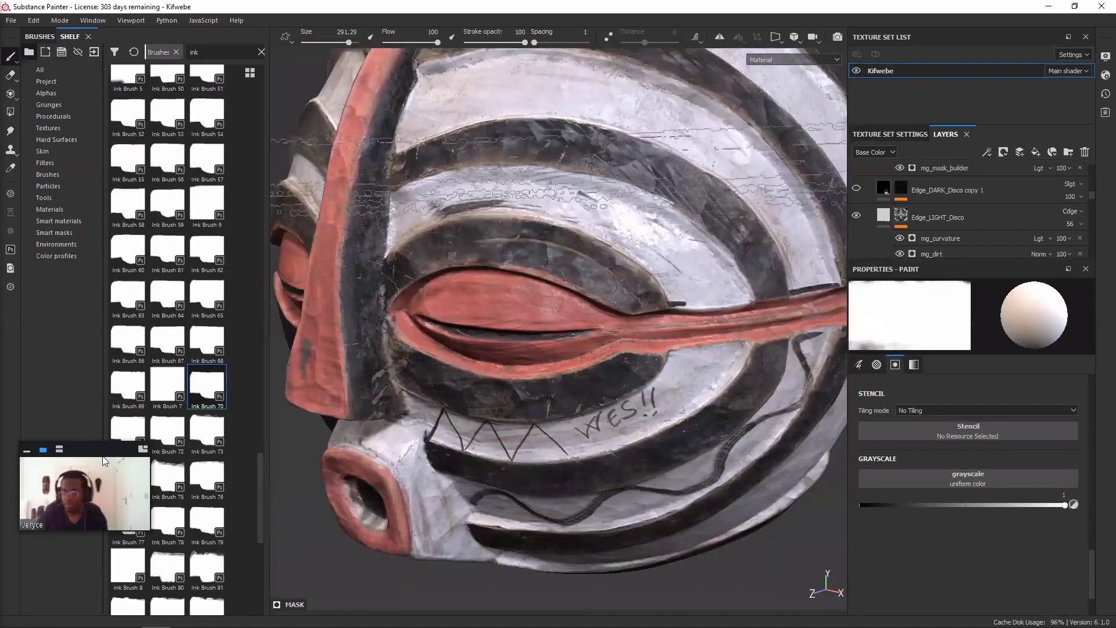
left_click_drag(102, 456, 90, 530)
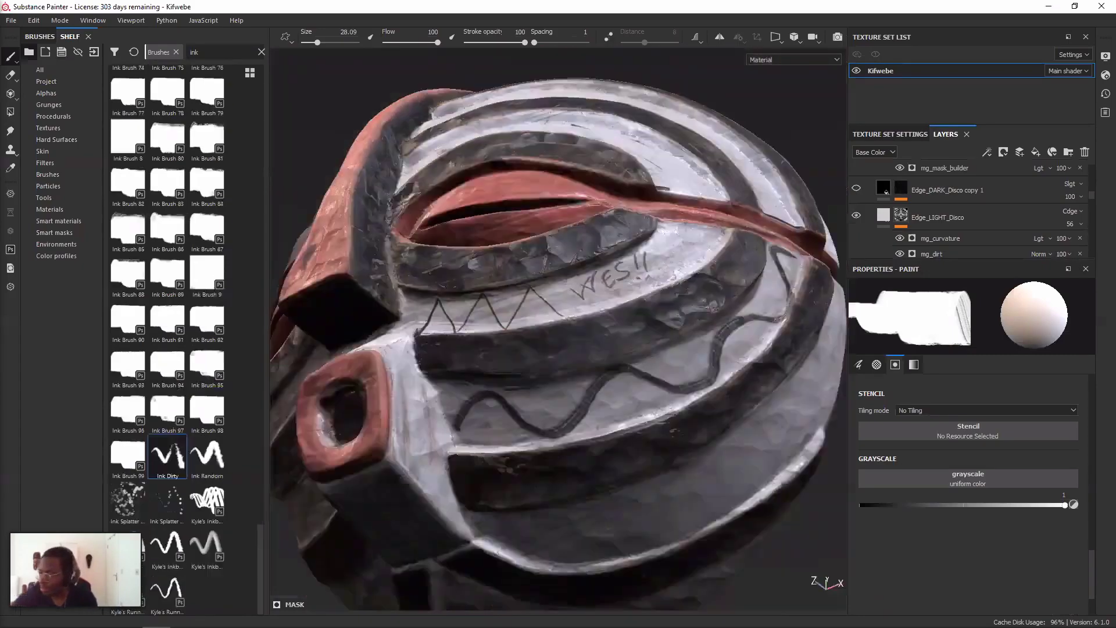
left_click(168, 501)
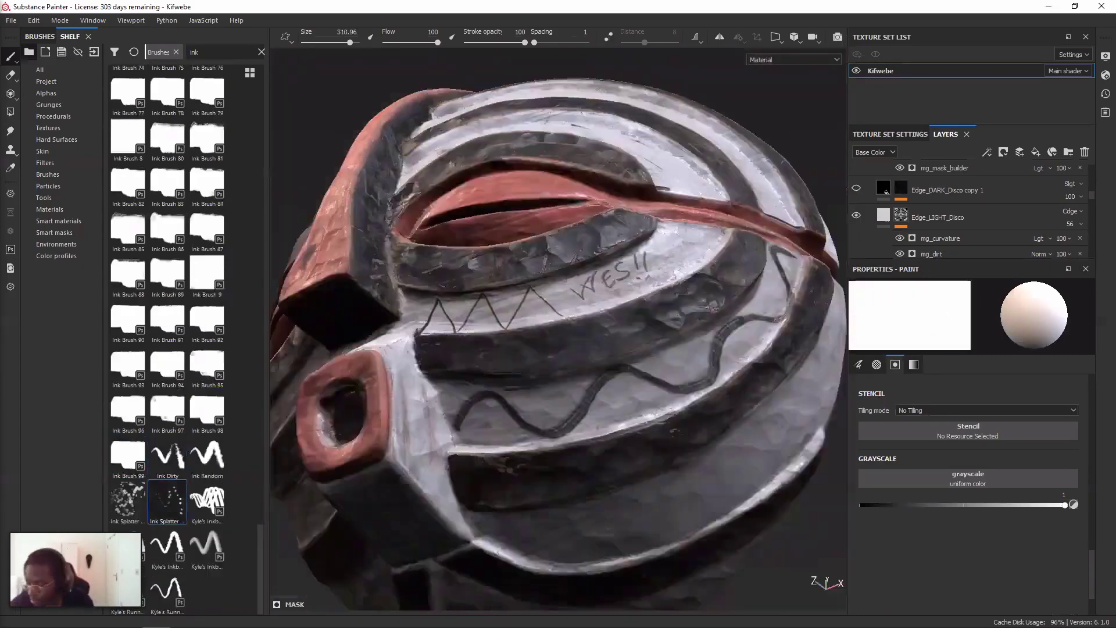
left_click(207, 501)
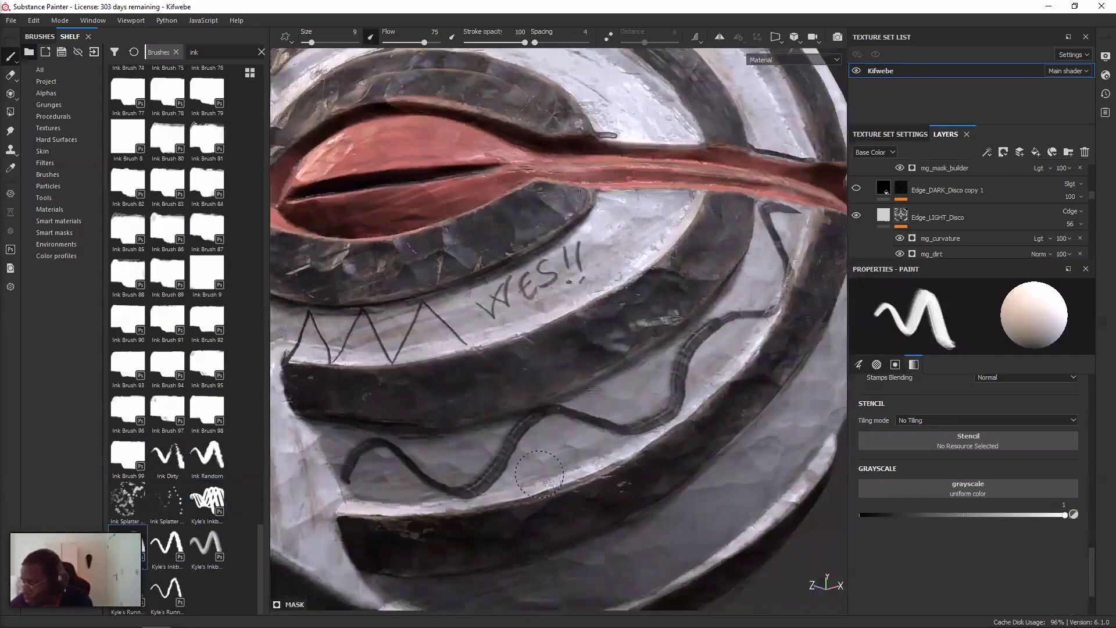
- Paint solid black half-circles inside the wavy line's curves on the cheek and start a red band around the lower one
mouse_move(529, 483)
left_mouse_down()
mouse_move(549, 453)
mouse_move(576, 459)
mouse_move(541, 482)
mouse_move(593, 456)
mouse_move(593, 477)
mouse_move(549, 488)
left_mouse_up()
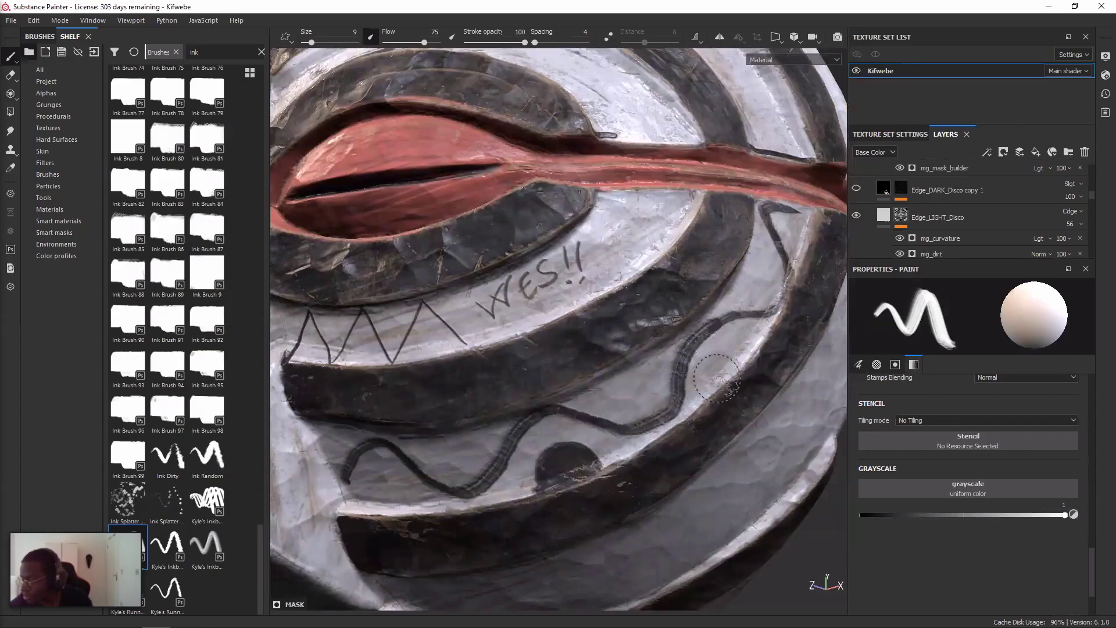
mouse_move(695, 380)
left_mouse_down()
mouse_move(727, 366)
mouse_move(701, 395)
mouse_move(749, 343)
mouse_move(709, 392)
mouse_move(757, 341)
mouse_move(697, 384)
mouse_move(758, 337)
left_mouse_up()
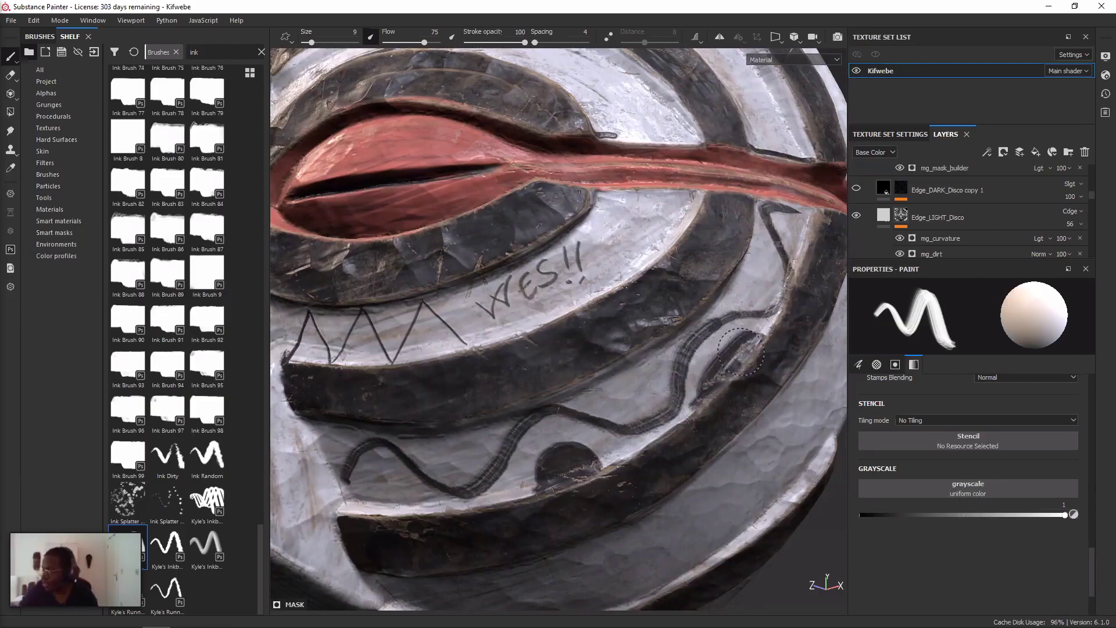
left_click_drag(740, 351, 720, 343, "alt")
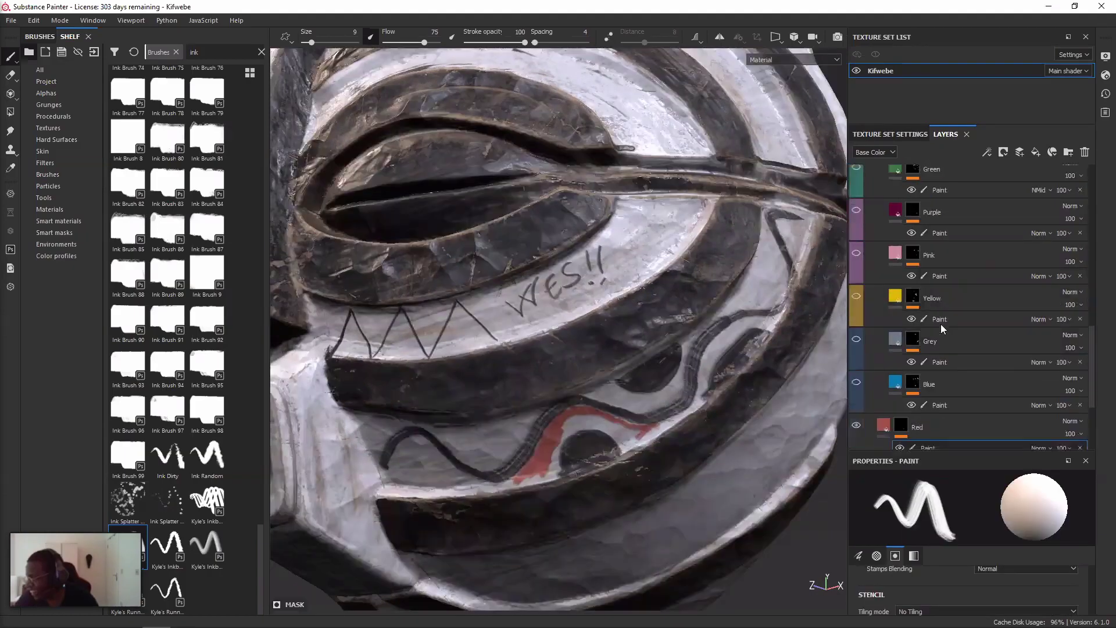
- Show the Yellow layer with a new Paint effect replacing the hidden old one, and paint a yellow band around the upper black half-circle
left_click(933, 353)
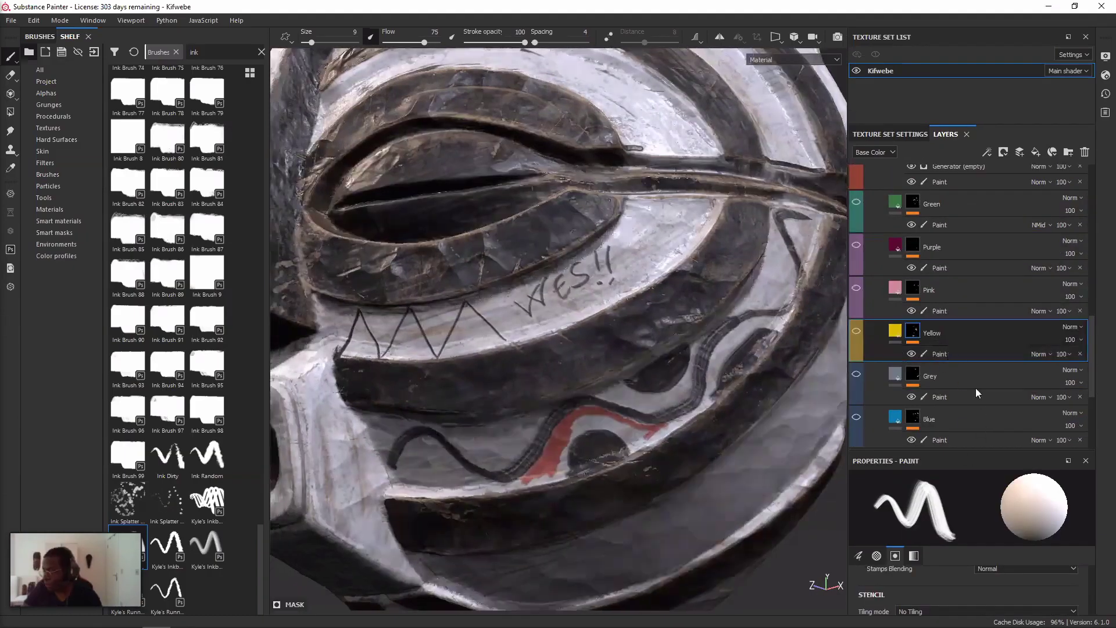
left_click_drag(837, 361, 638, 256, "alt")
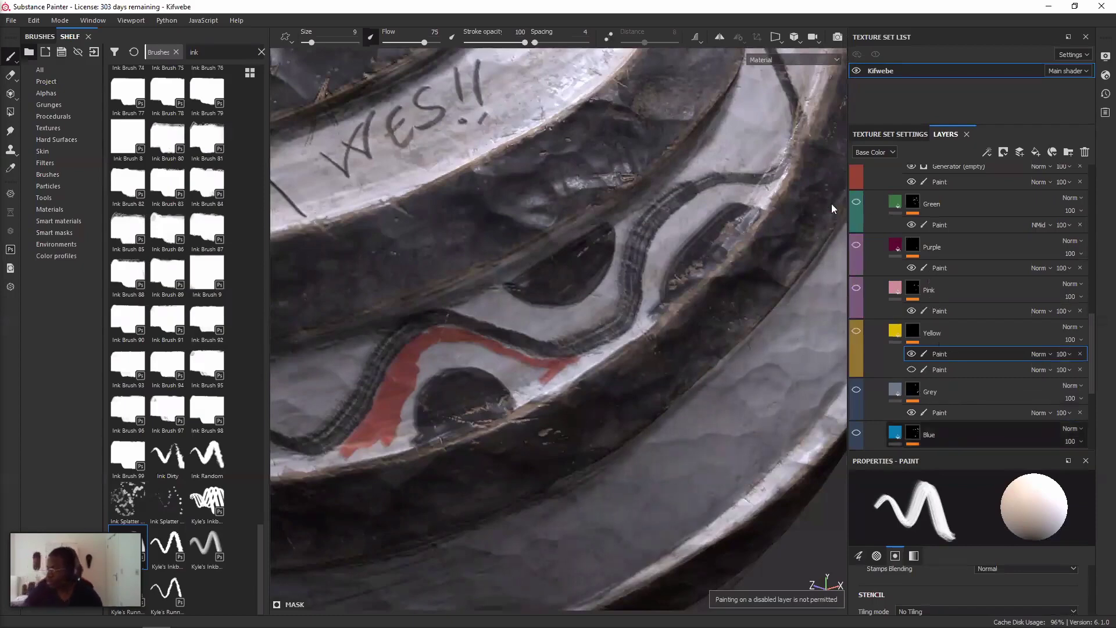
scroll(970, 308, "down", 5)
scroll(971, 308, "up", 1)
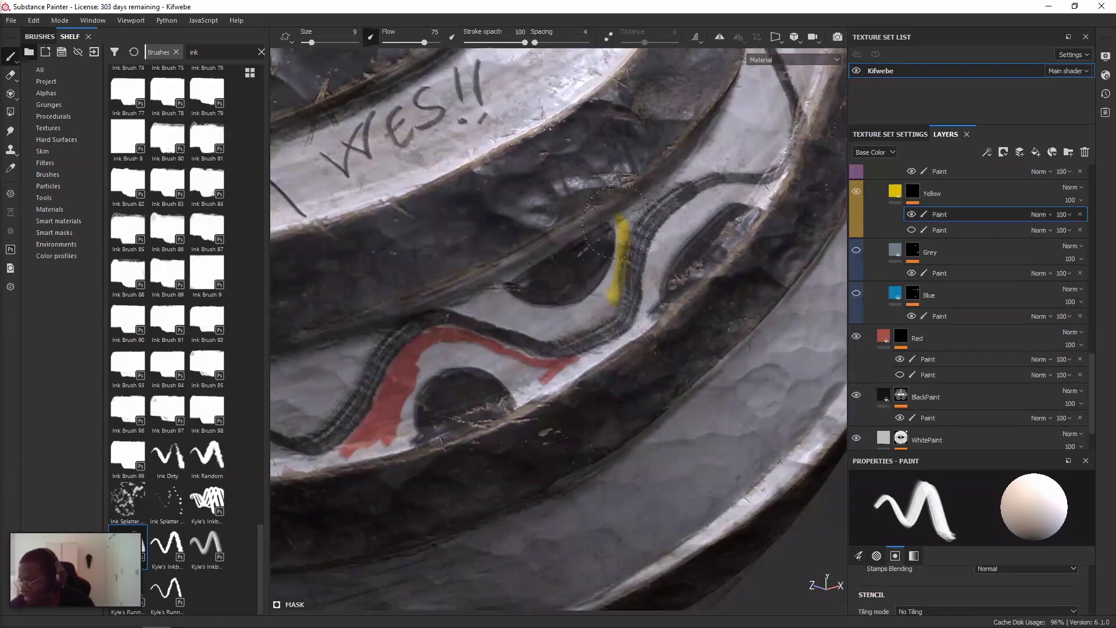
left_click_drag(618, 238, 595, 303)
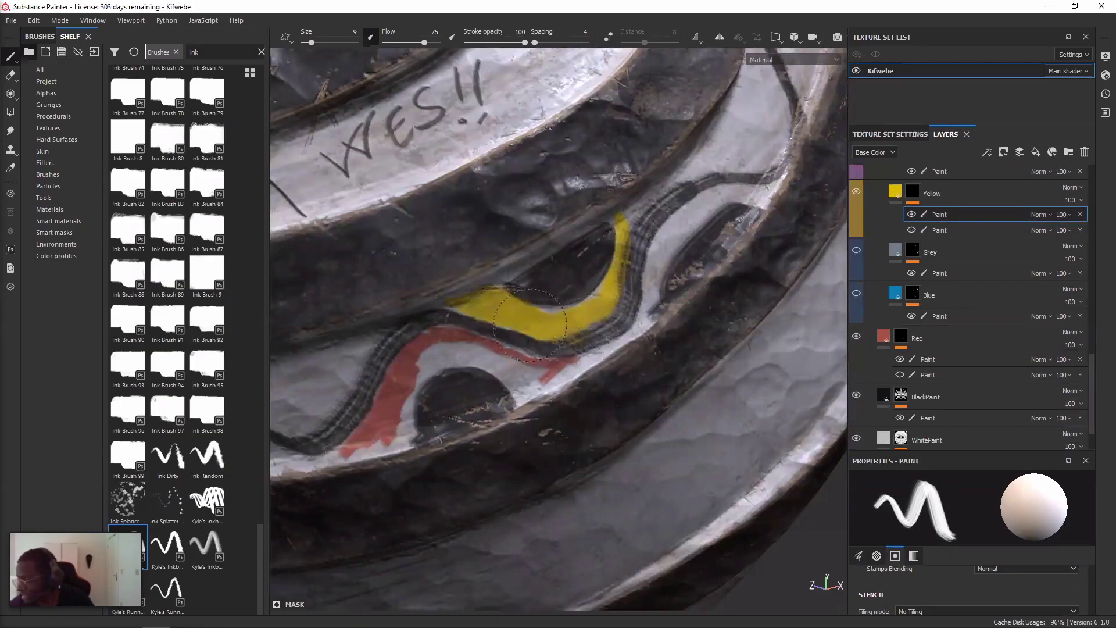
- Fill out the red band around the lower black half-circle in the Red layer's active Paint effect
left_click(960, 359)
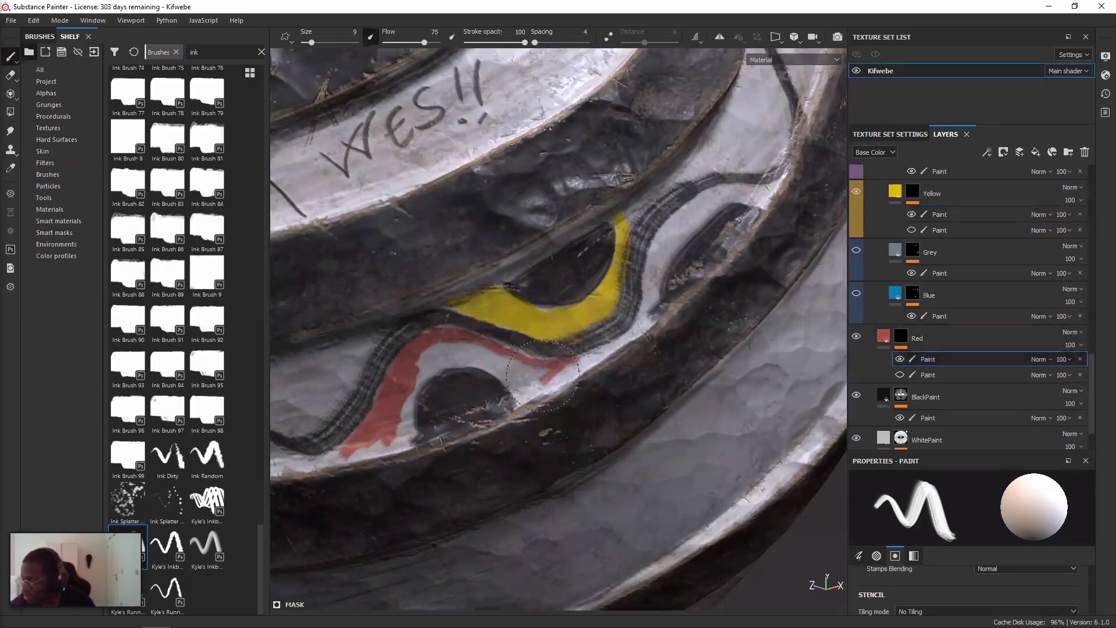
mouse_move(543, 376)
left_mouse_down()
mouse_move(540, 385)
mouse_move(563, 370)
mouse_move(504, 377)
mouse_move(433, 360)
mouse_move(511, 362)
left_mouse_up()
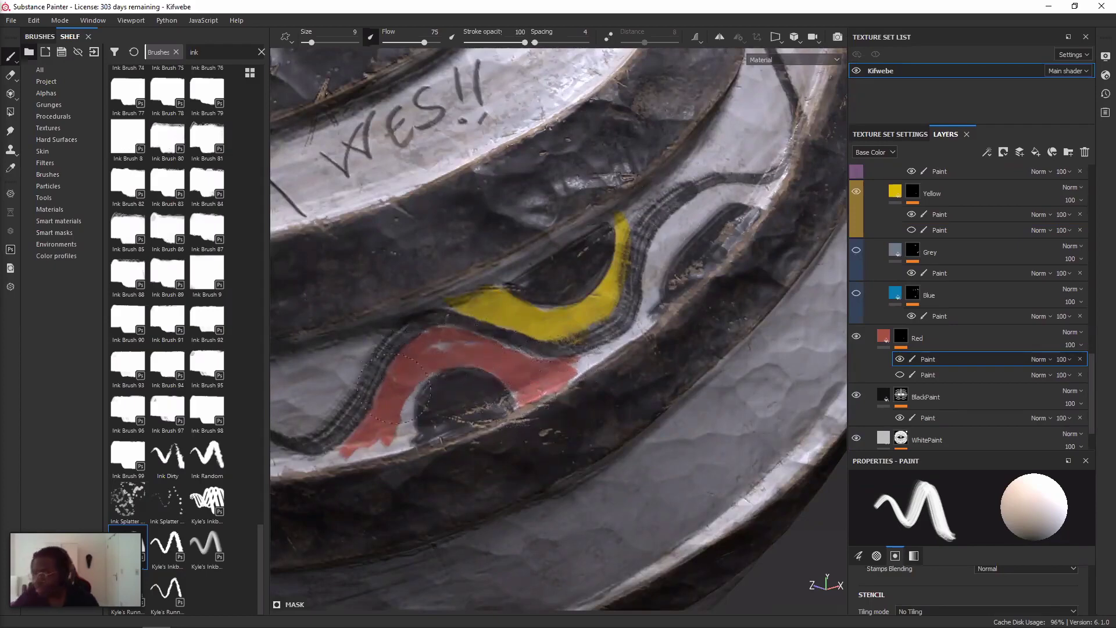
left_click_drag(397, 388, 352, 436)
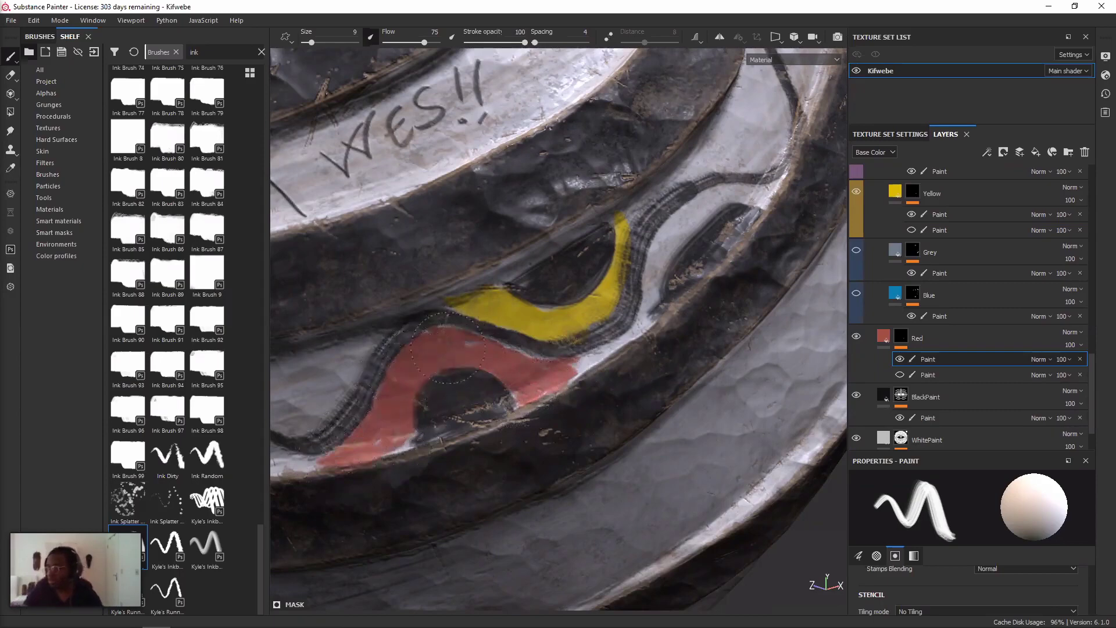
- Examine the painted cheek pattern from several angles and distances
left_click_drag(456, 347, 668, 361, "alt")
middle_click_drag(675, 390, 753, 397, "alt")
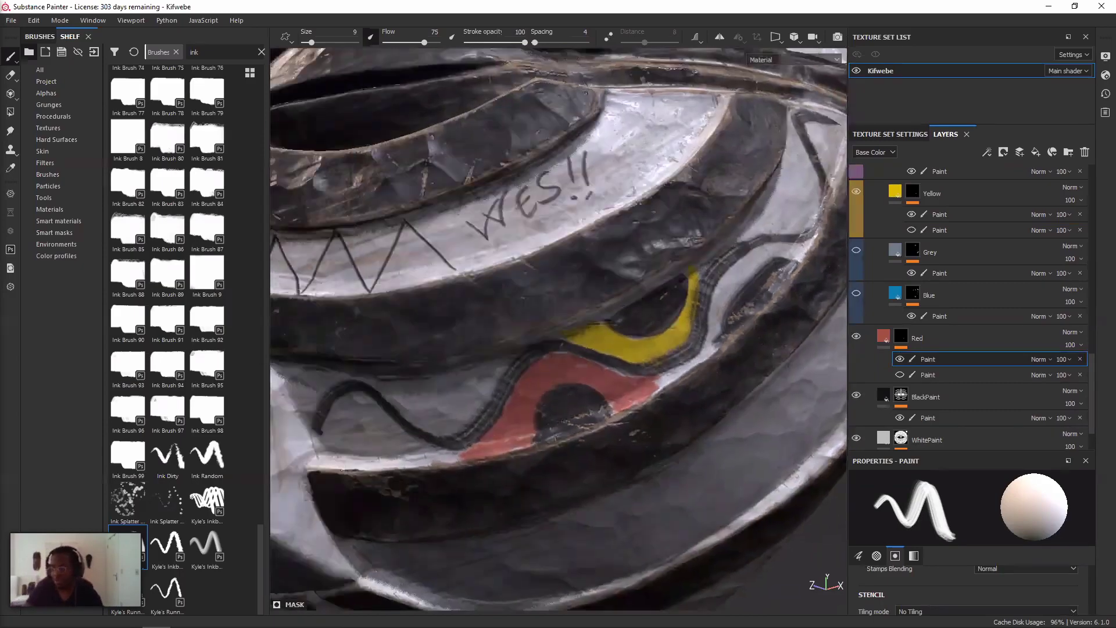
left_click_drag(543, 326, 613, 345, "alt")
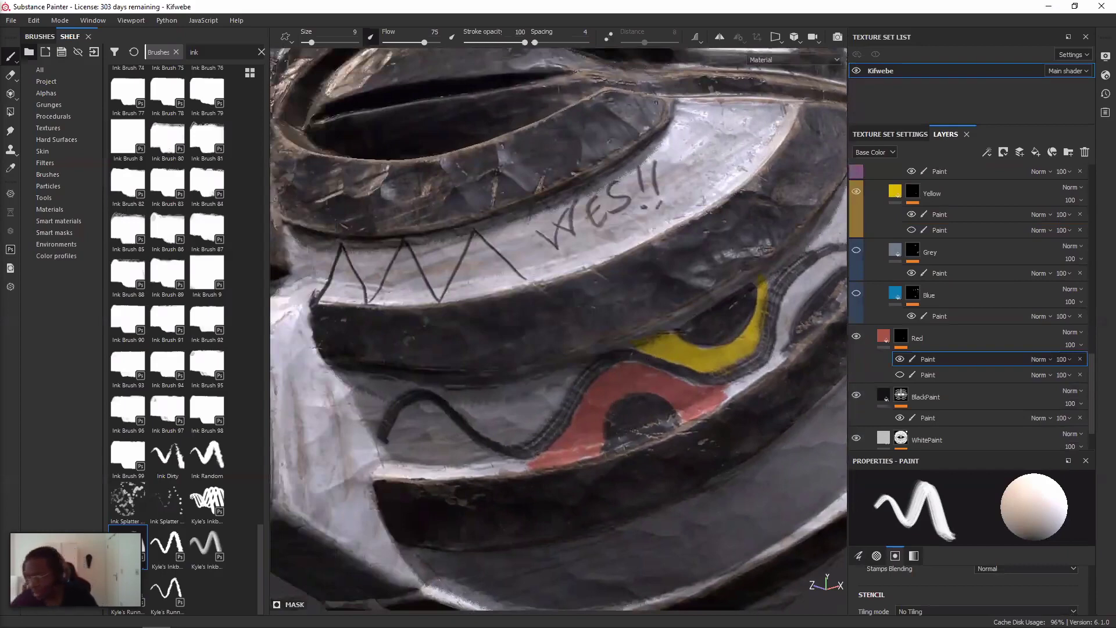
scroll(614, 345, "down", 3)
scroll(613, 344, "up", 2)
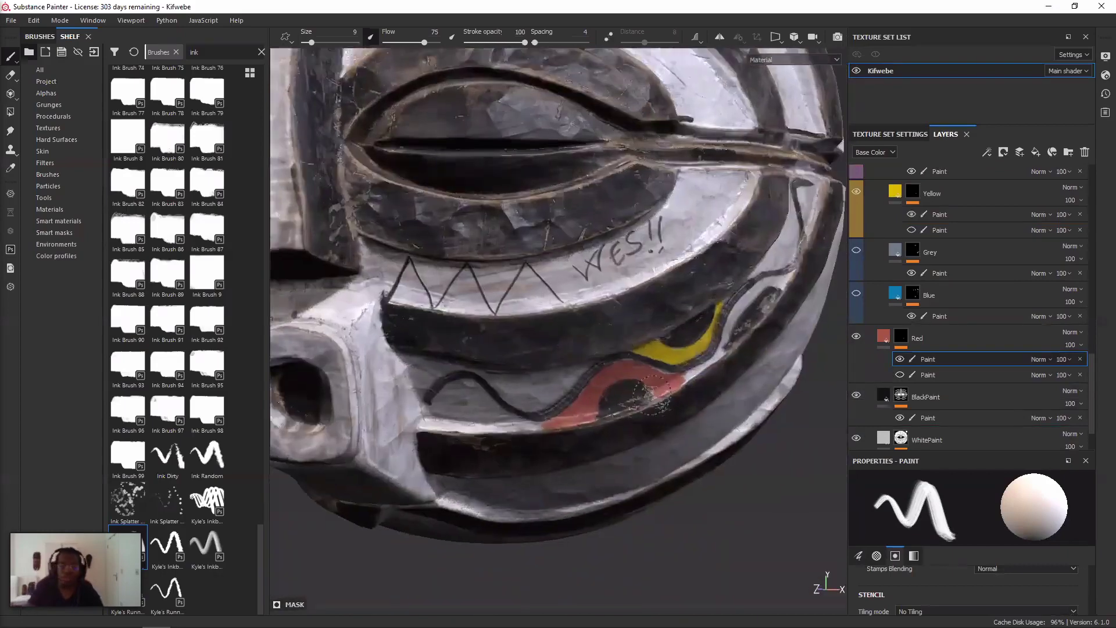
scroll(583, 372, "up", 2)
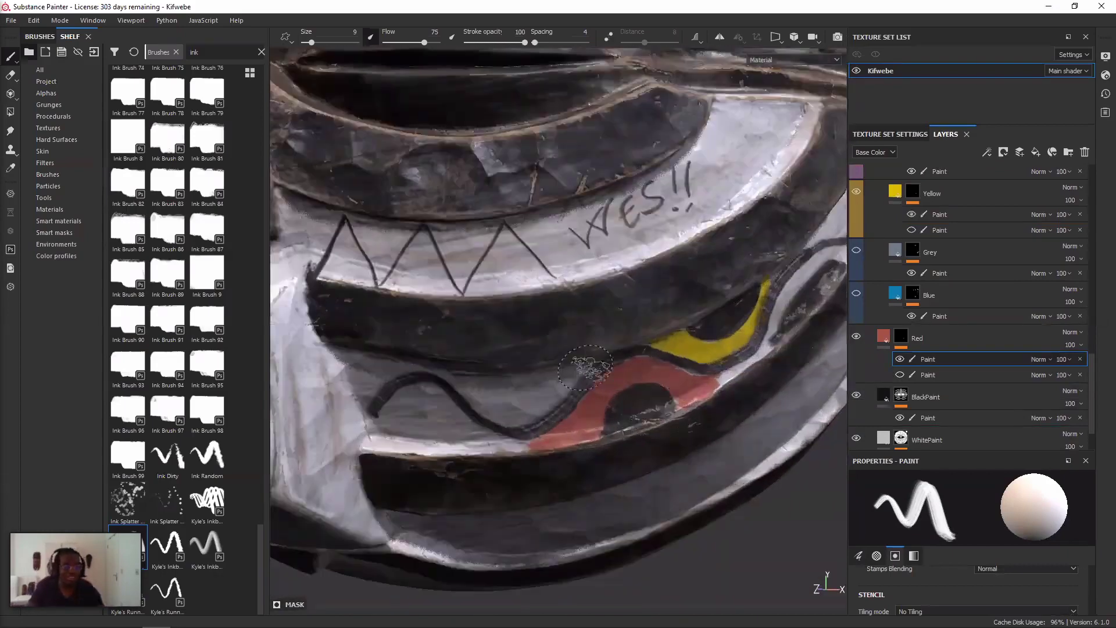
scroll(585, 367, "up", 3)
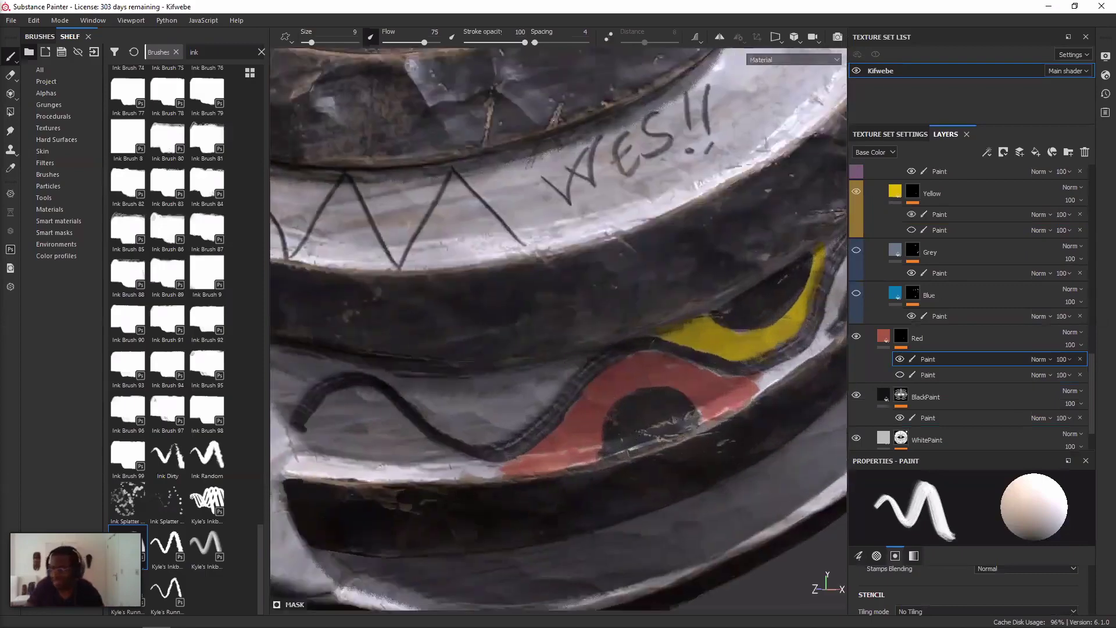
- Paint a red point from the red band's end down over the edge of the black stripe below
mouse_move(713, 407)
left_mouse_down("alt")
mouse_move(661, 351)
mouse_move(604, 343)
left_mouse_up("alt")
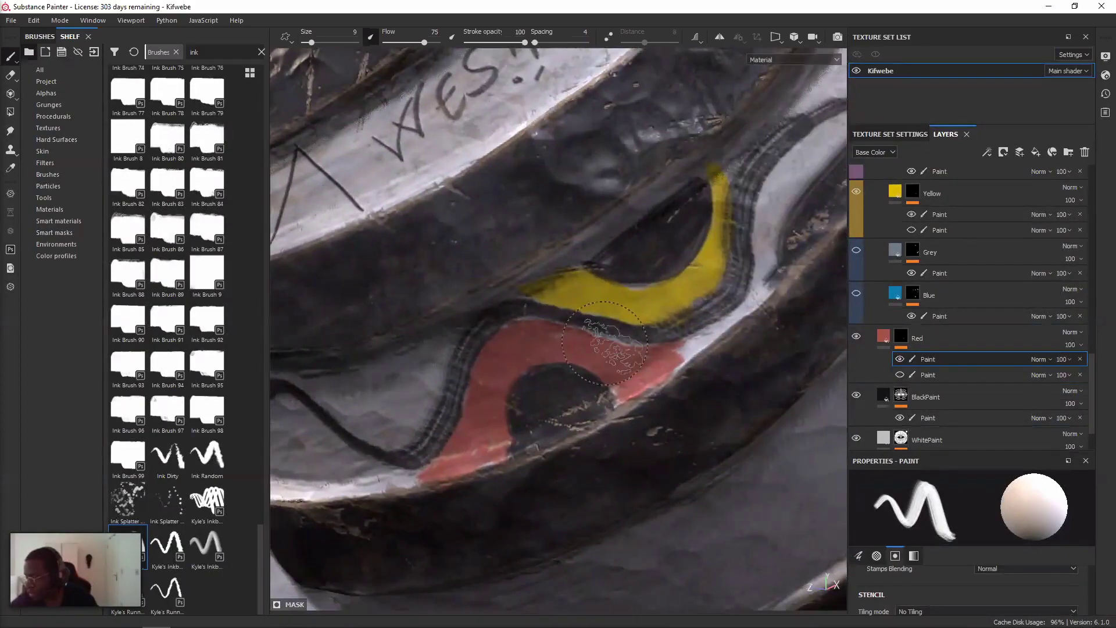
scroll(604, 343, "up", 1)
scroll(604, 342, "up", 1)
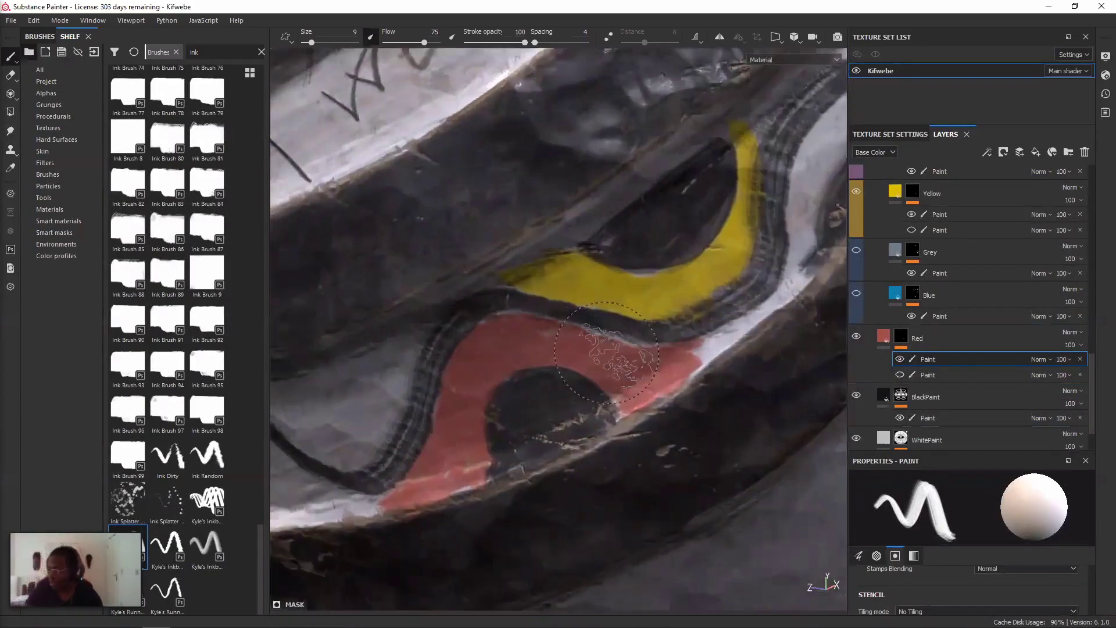
left_click_drag(655, 384, 678, 411, "alt")
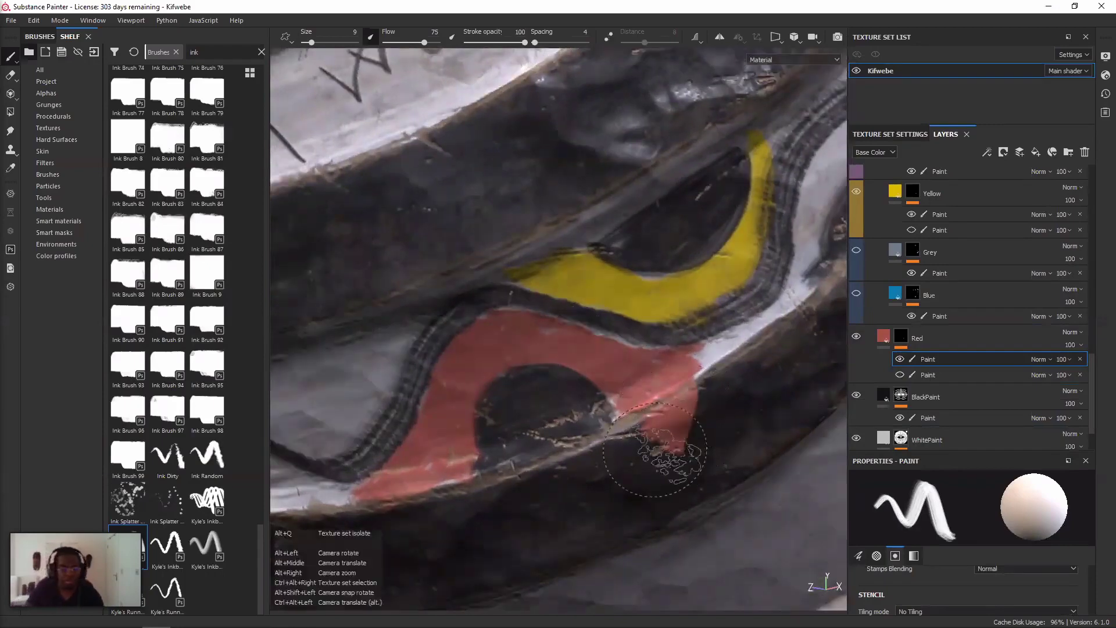
left_click_drag(655, 449, 673, 430, "alt")
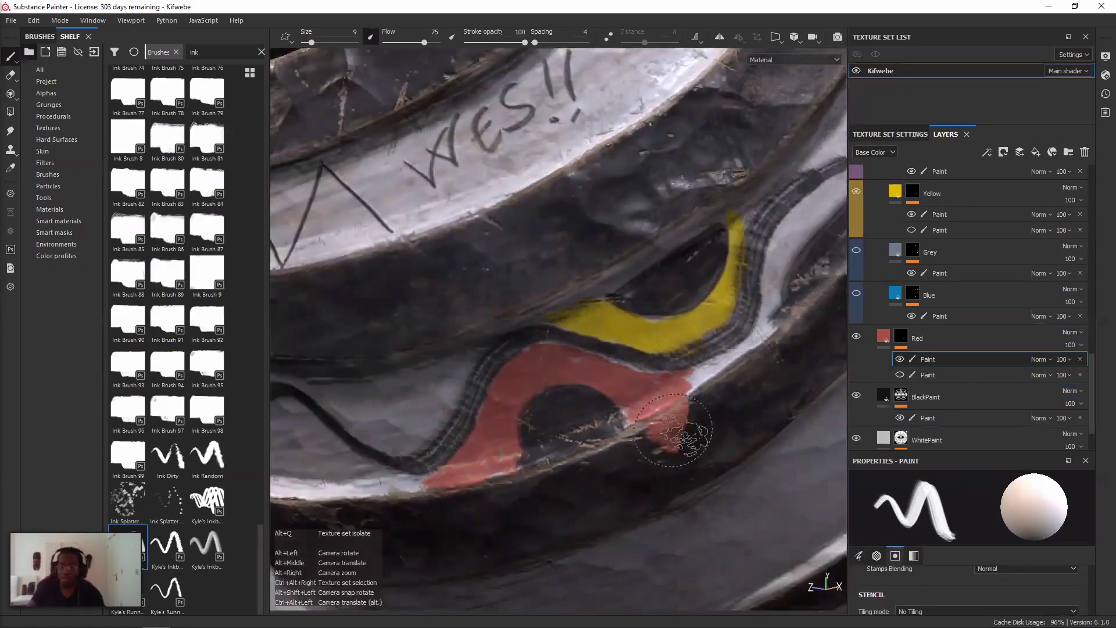
- Show the Blue layer, hide its existing Paint effect and add a new Paint effect to its mask
key("f")
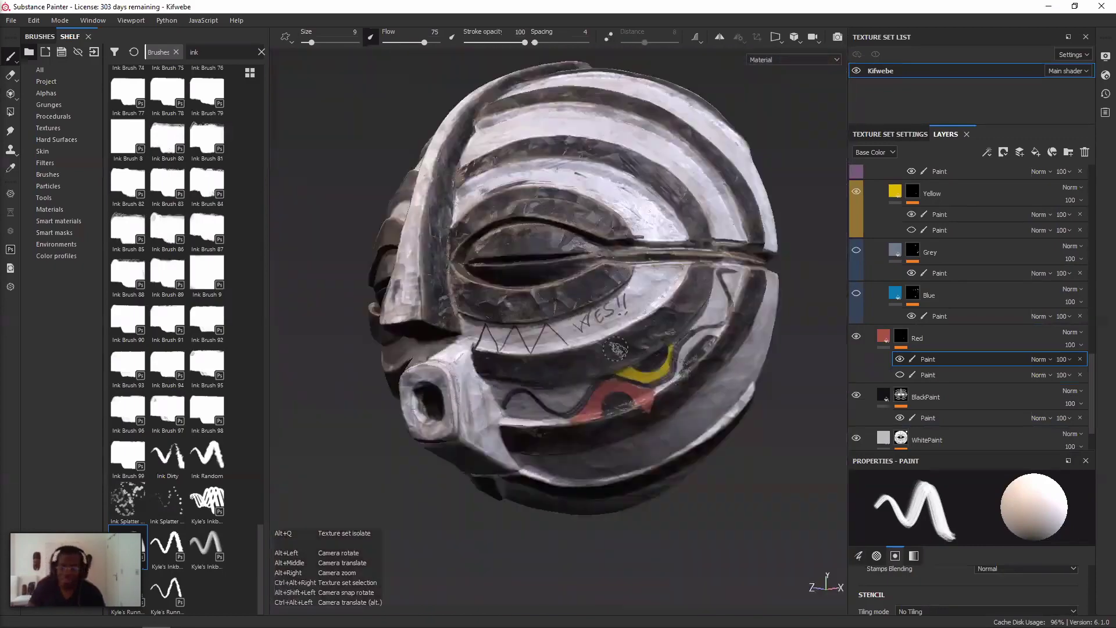
left_click_drag(624, 350, 609, 349, "alt")
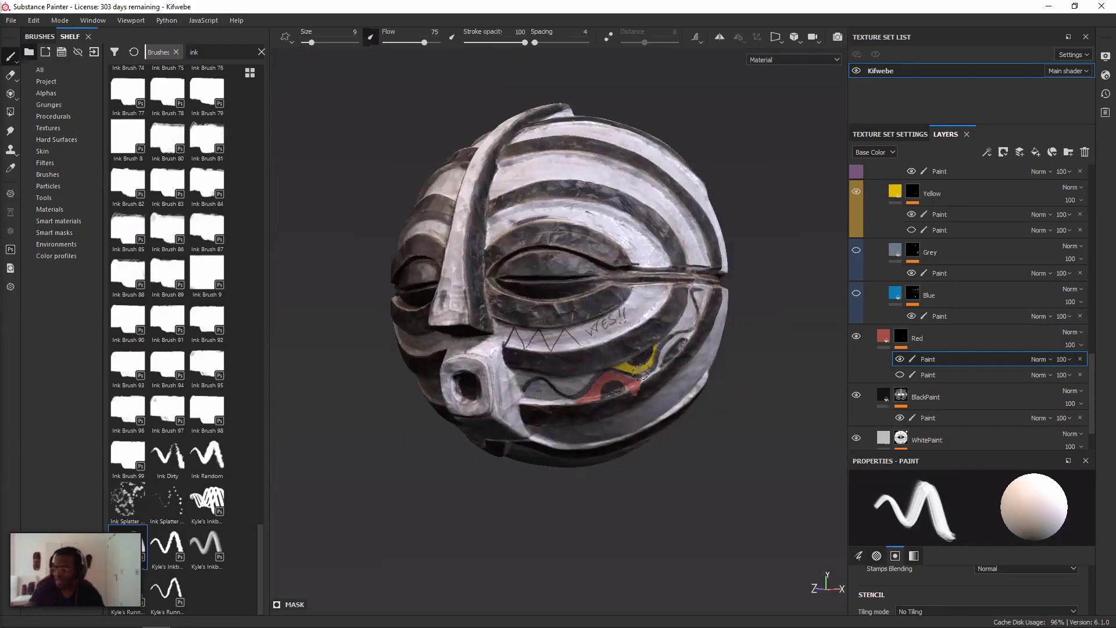
scroll(687, 354, "up", 2)
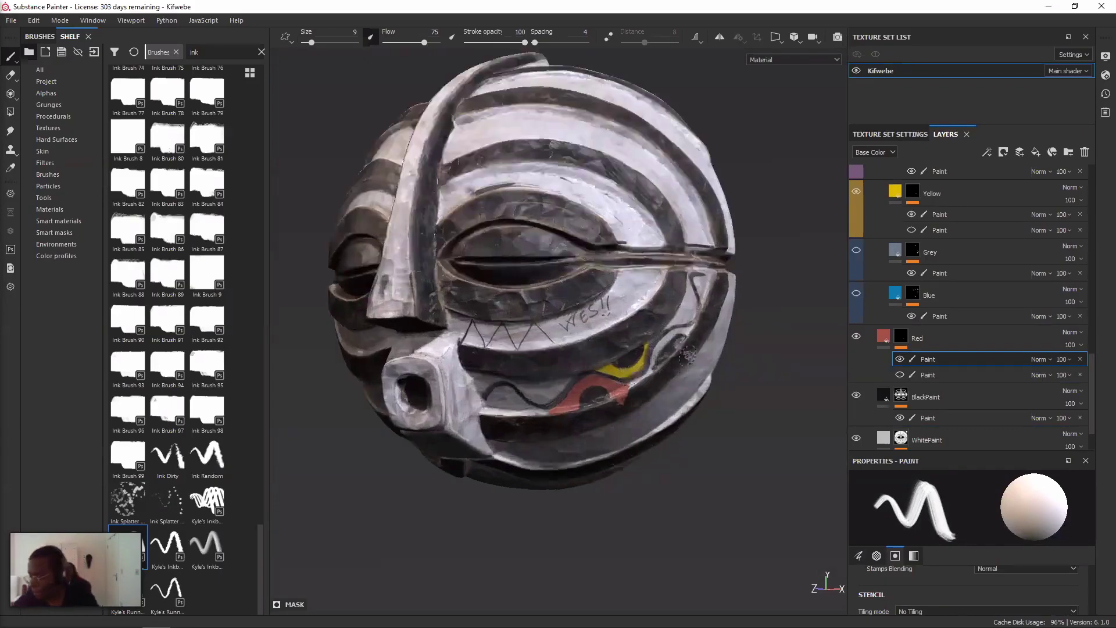
scroll(687, 355, "up", 2)
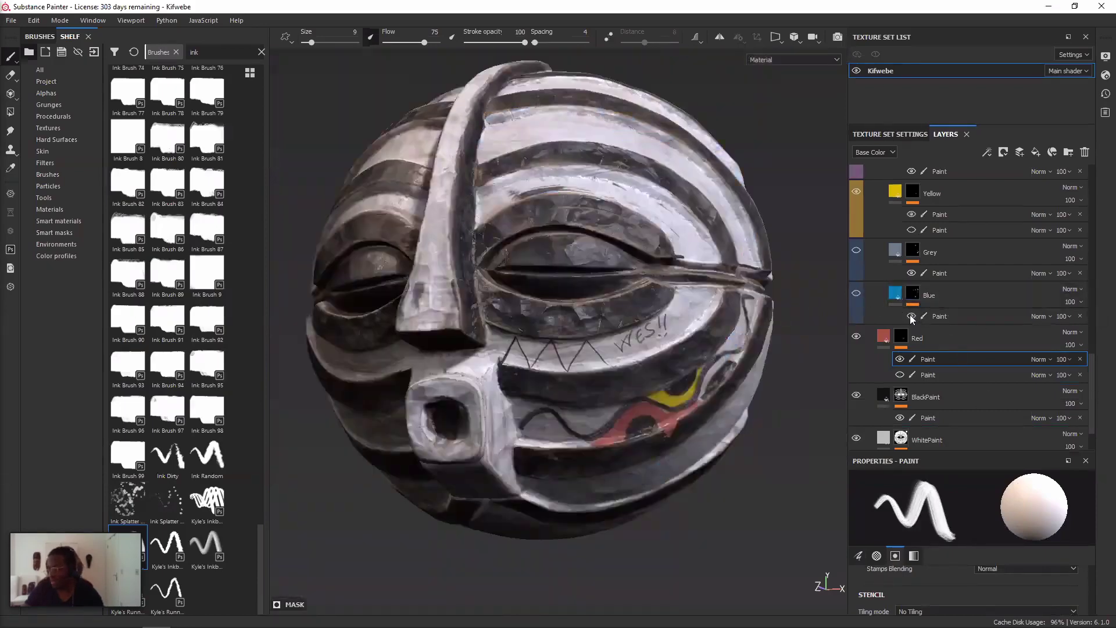
right_click(942, 296)
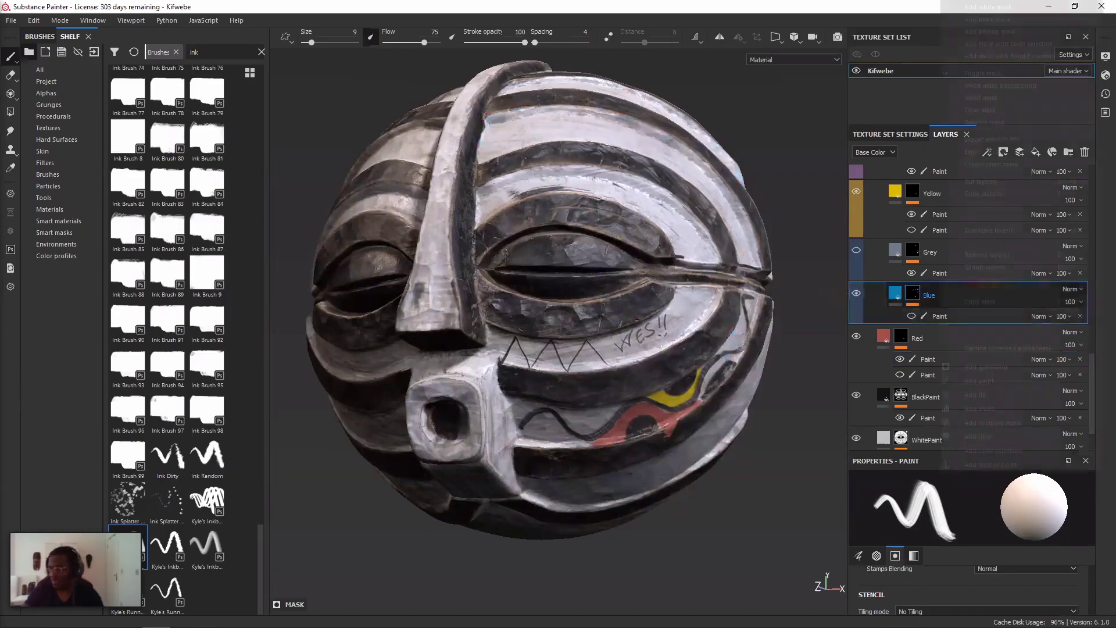
scroll(721, 392, "up", 3)
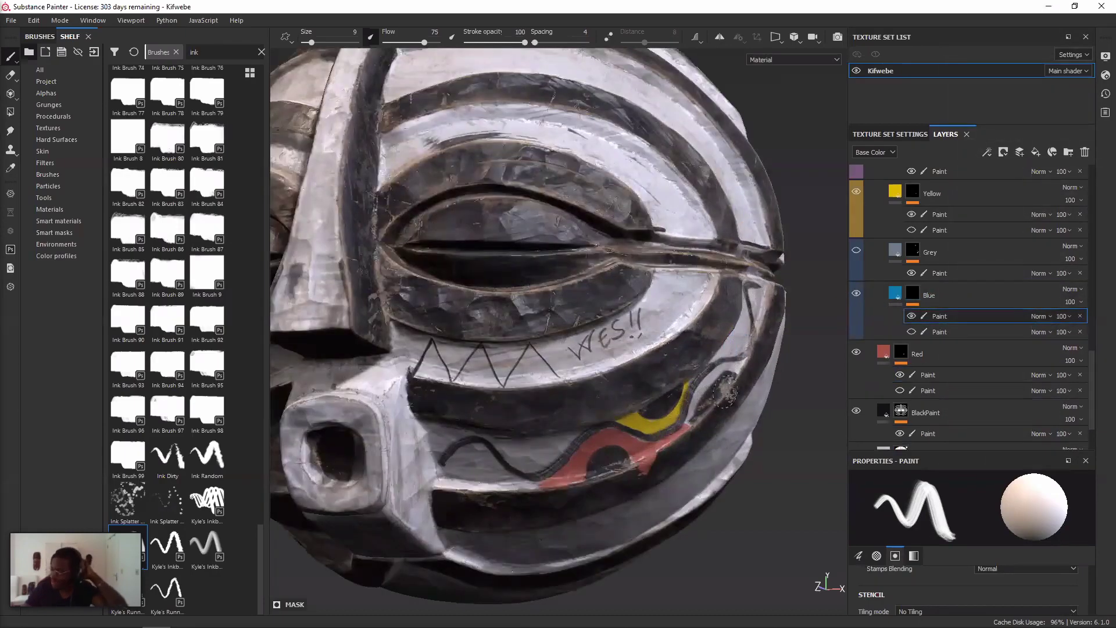
left_click_drag(724, 392, 709, 385, "alt")
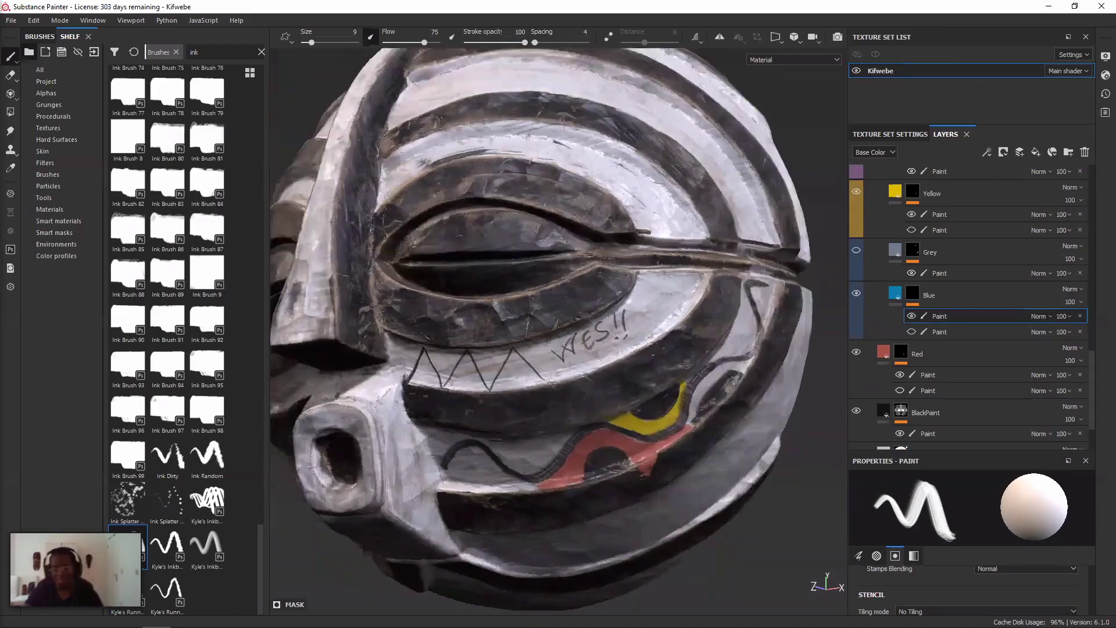
scroll(577, 363, "down", 5)
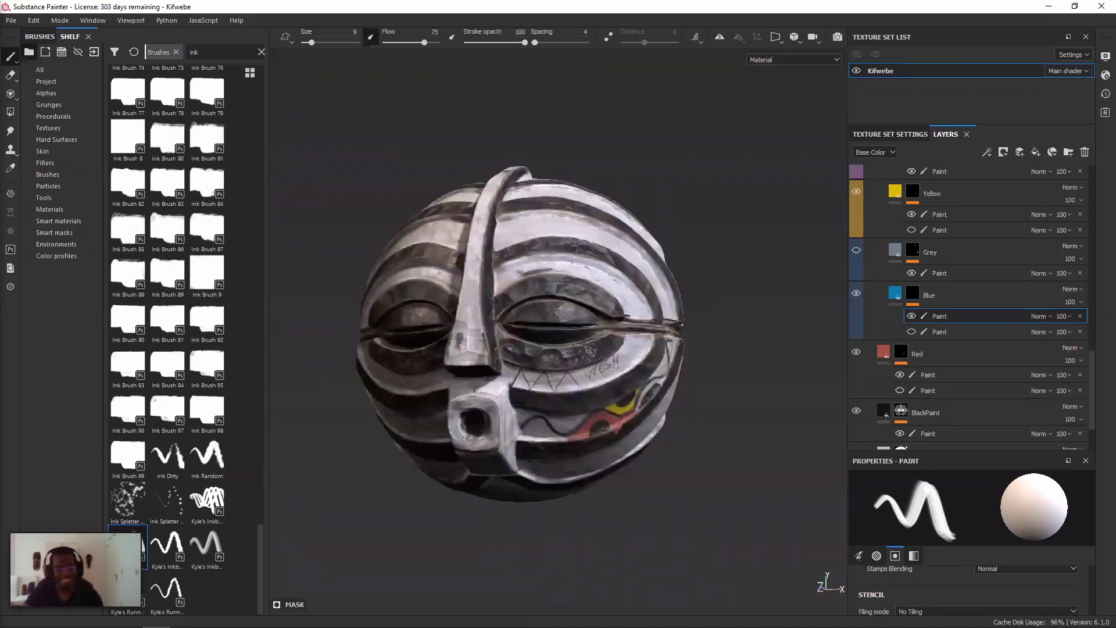
- Paint a blue fill between the wavy black line and the black stripe near the cheek's outer end, just below the eye slit
scroll(577, 363, "down", 3)
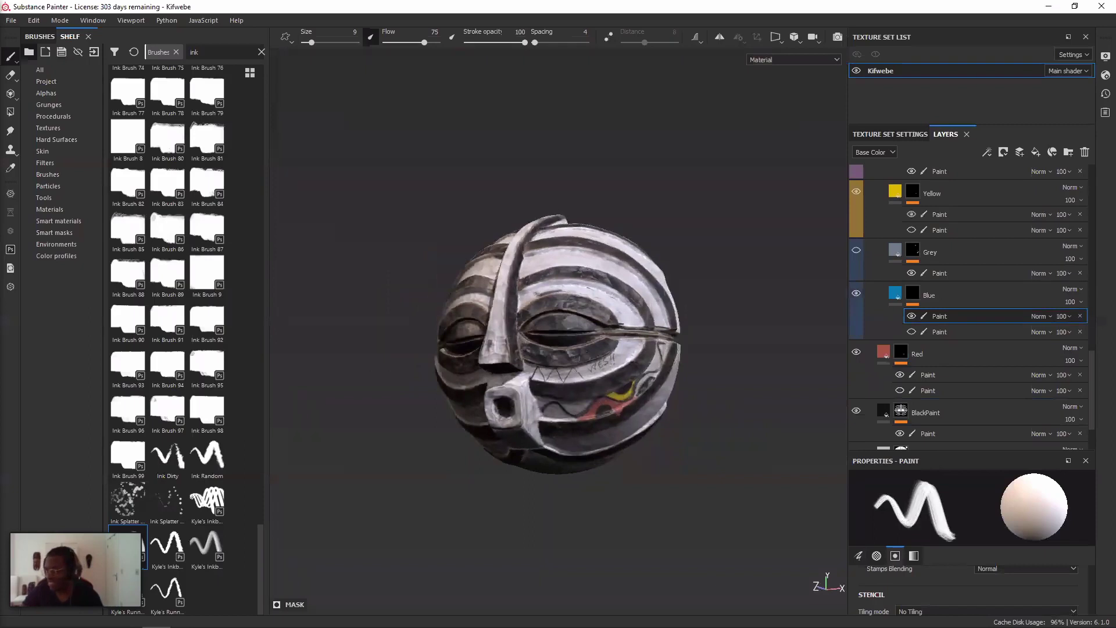
scroll(632, 384, "up", 4)
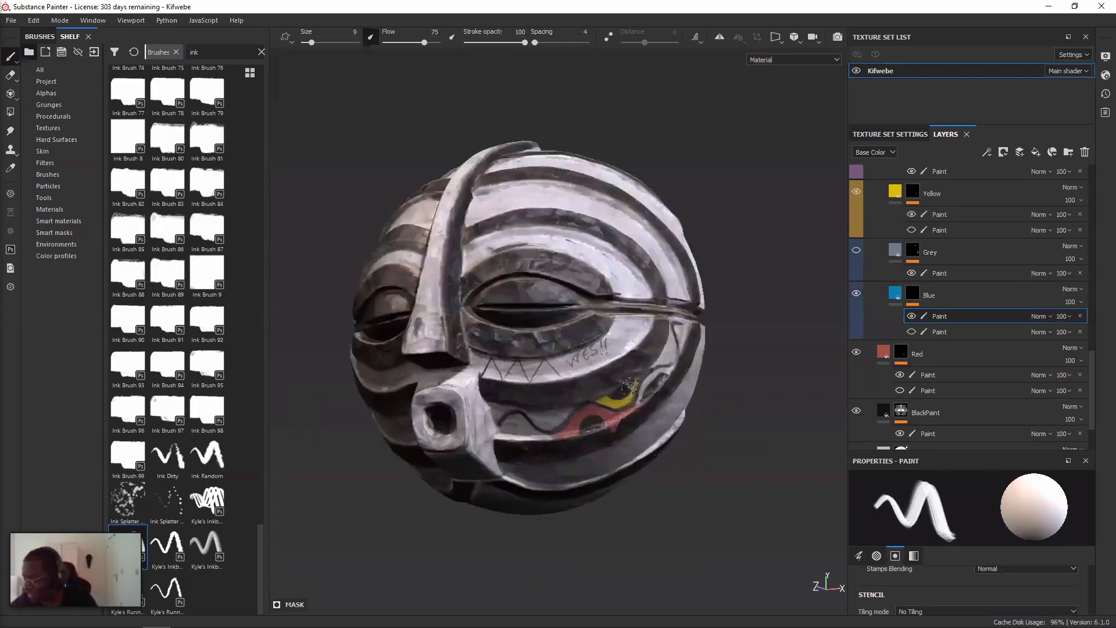
scroll(630, 385, "up", 4)
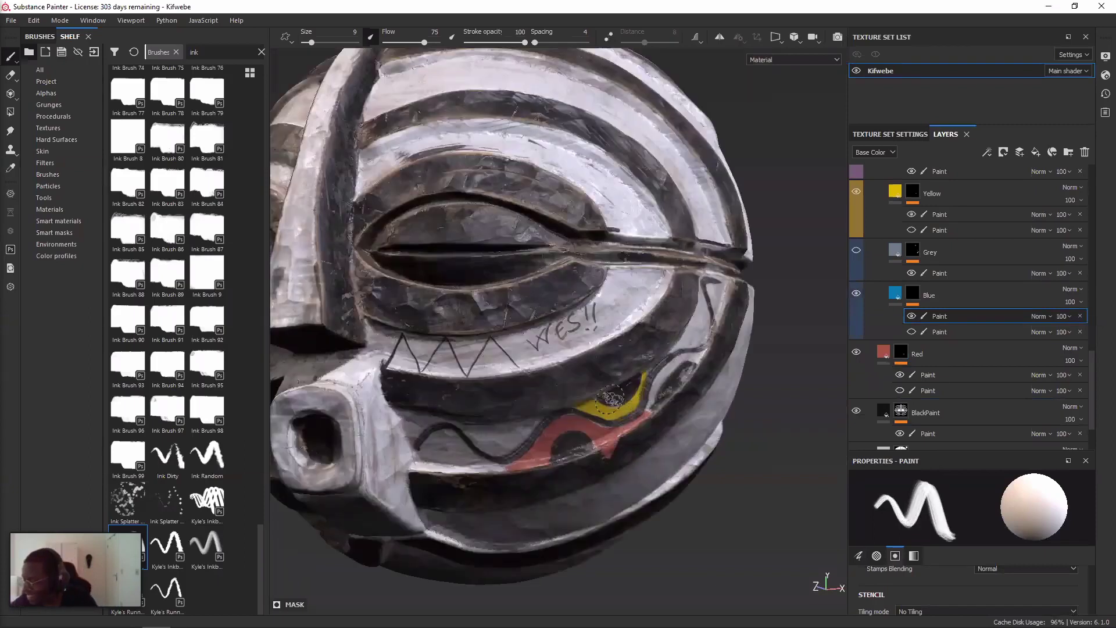
scroll(611, 399, "up", 2)
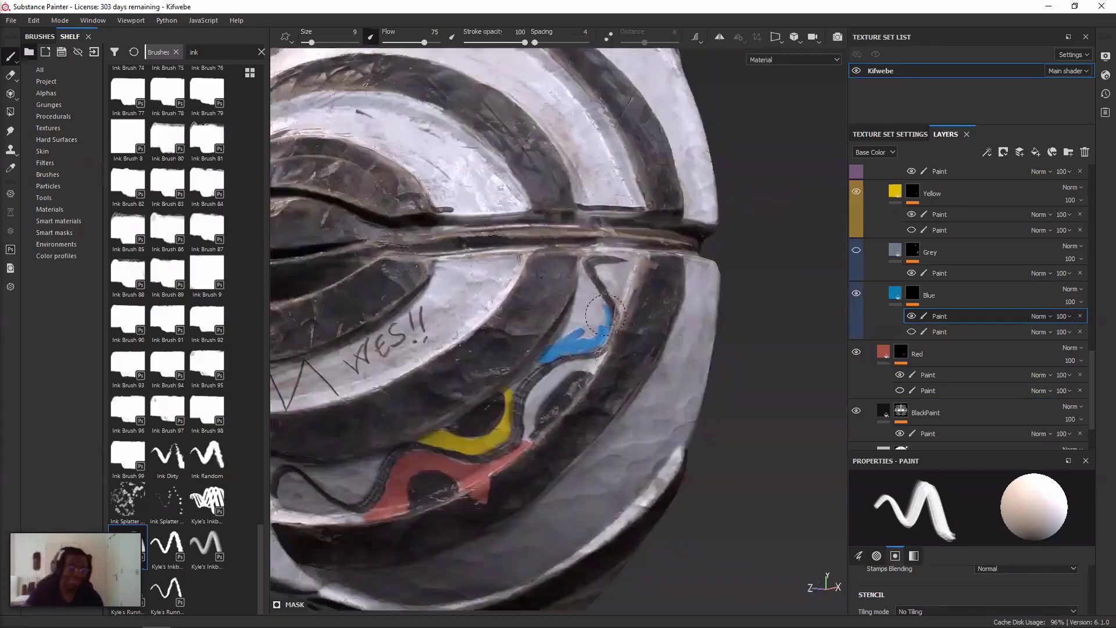
left_click_drag(600, 324, 566, 325)
key("alt")
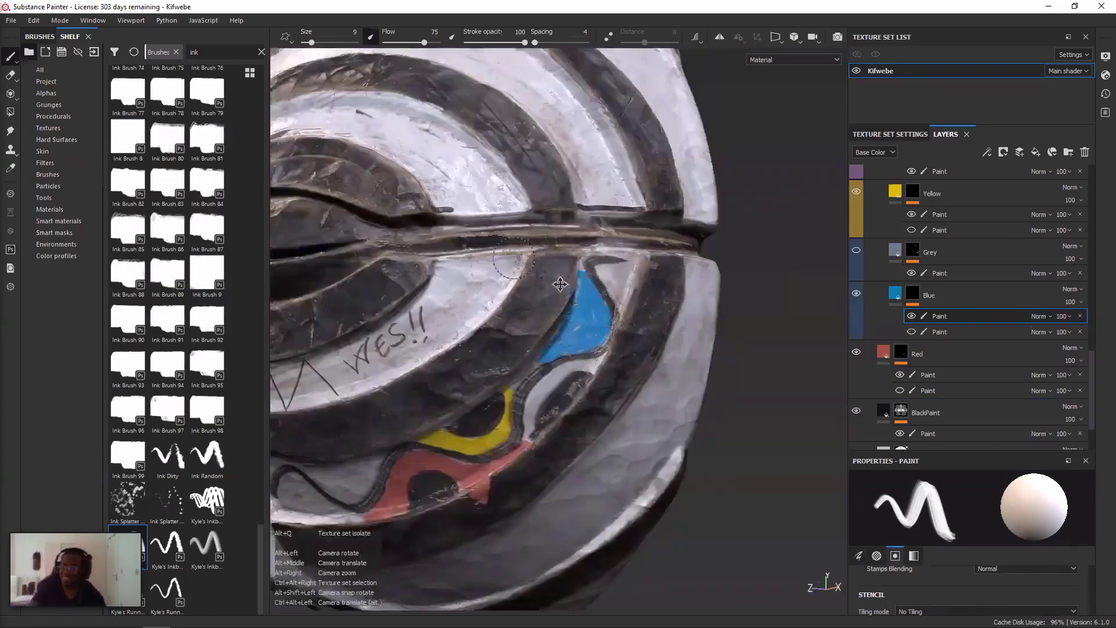
left_click_drag(642, 287, 657, 255, "alt")
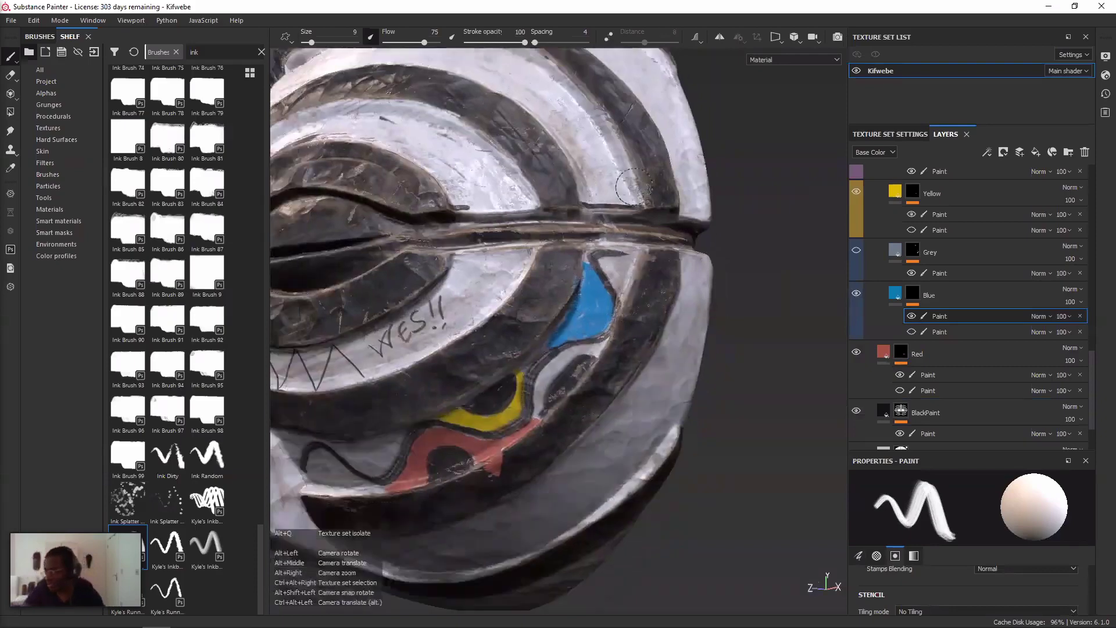
right_click_drag(633, 187, 590, 274, "alt")
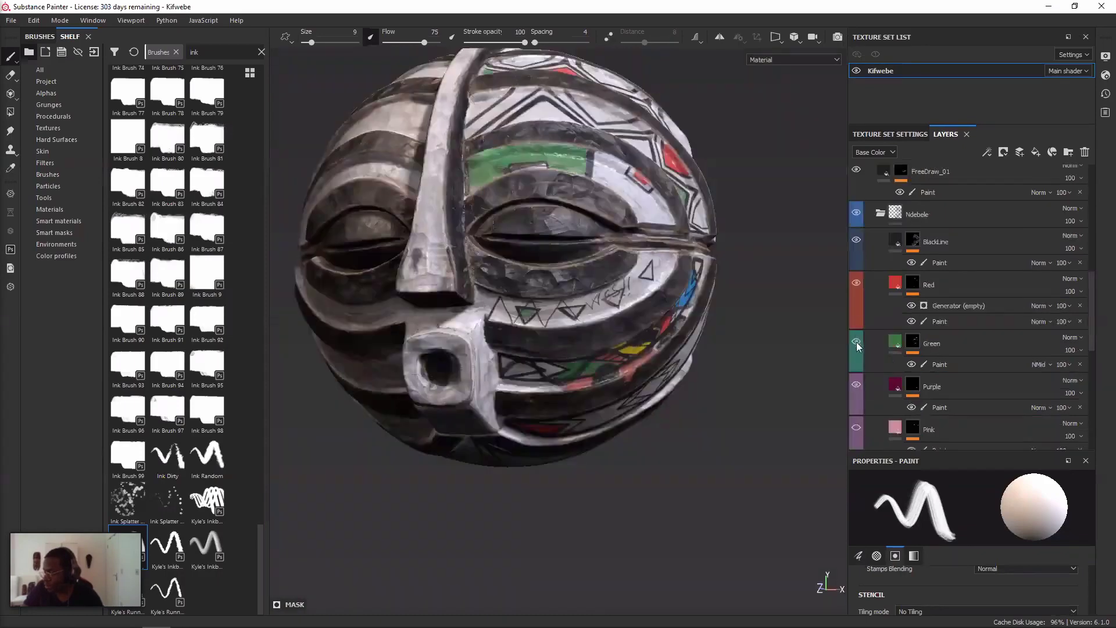
- Show the hidden colour layers in the Ndebele folder and replace the Yellow and Blue layers' test Paint effects with their original ones
scroll(856, 342, "down", 2)
scroll(912, 342, "down", 2)
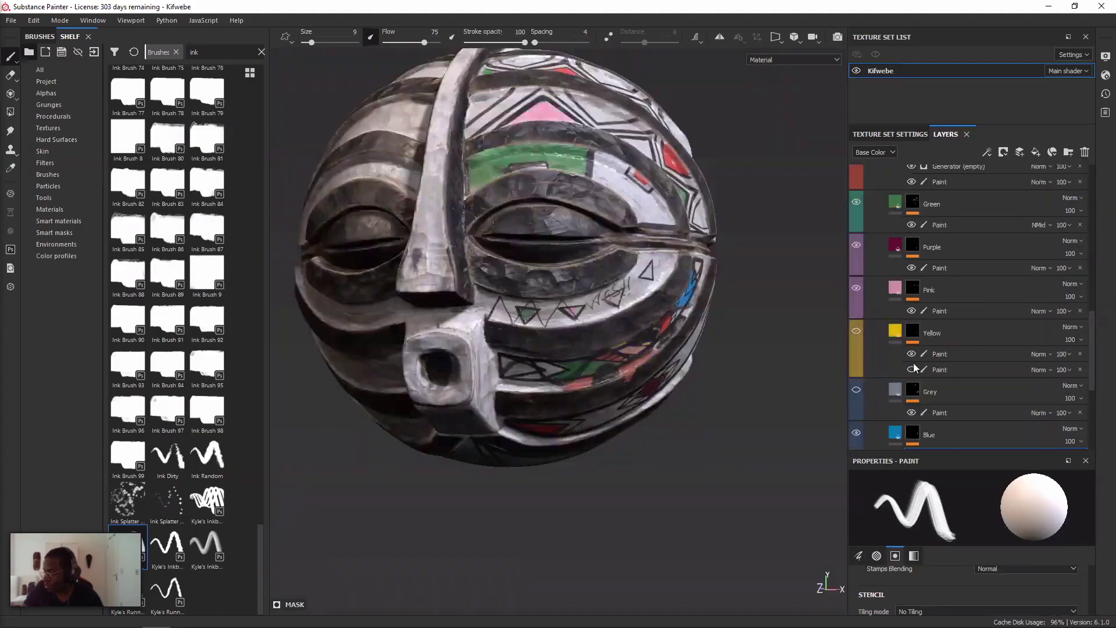
scroll(912, 295, "down", 1)
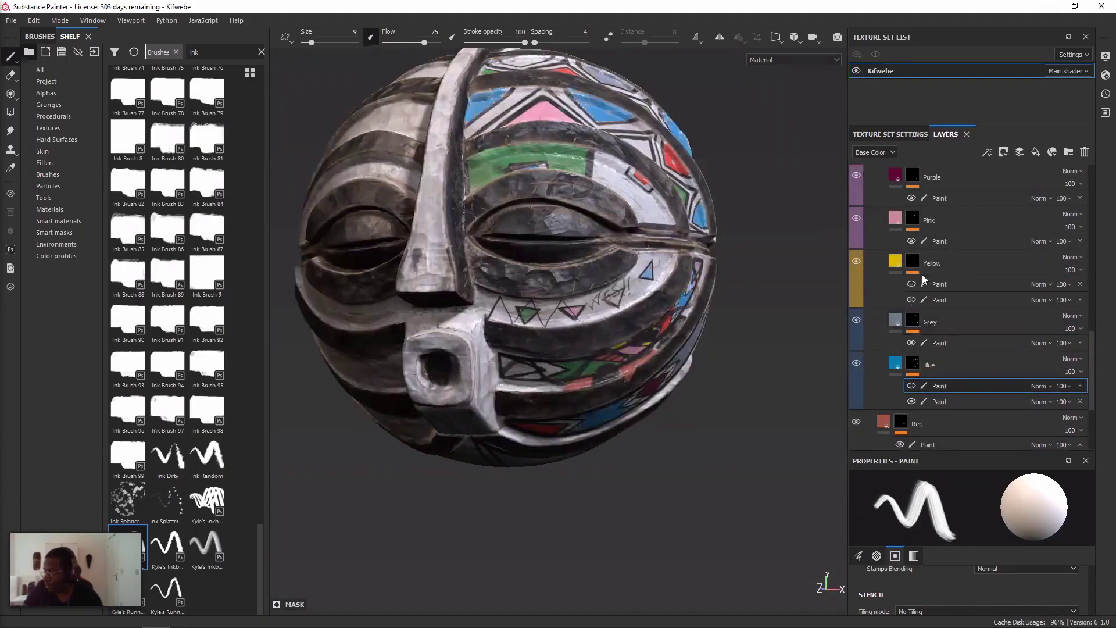
scroll(912, 295, "up", 3)
scroll(576, 286, "up", 1)
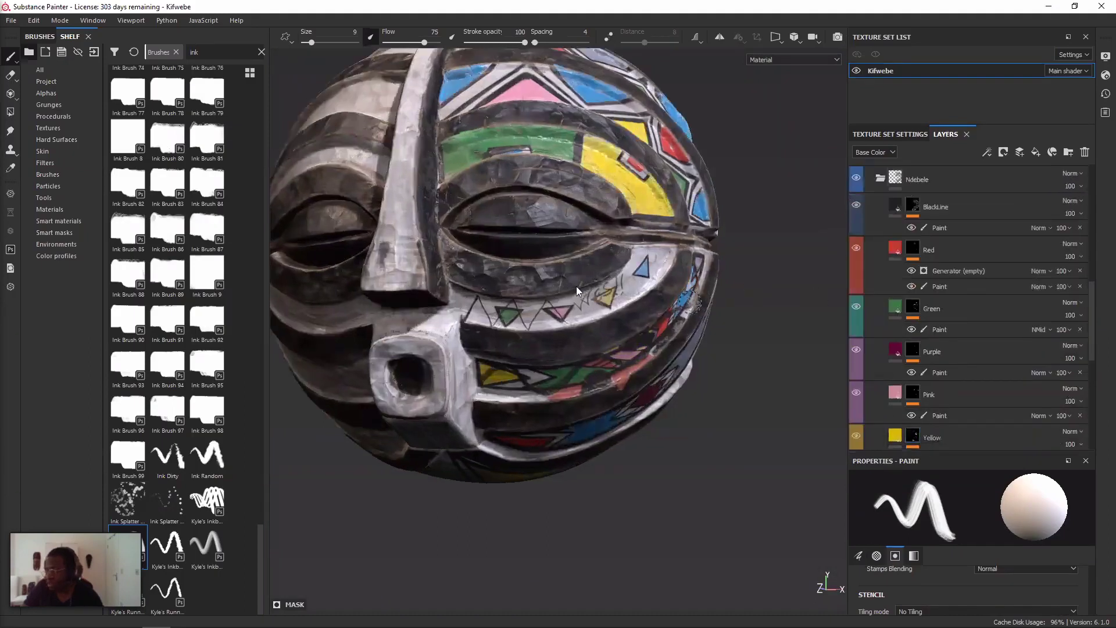
- Hide the FreeDraw_01 layer's Paint effect and switch the lower Red layer from its test Paint effect to its original one
right_click_drag(594, 281, 896, 295, "alt")
right_click_drag(761, 321, 672, 334, "alt")
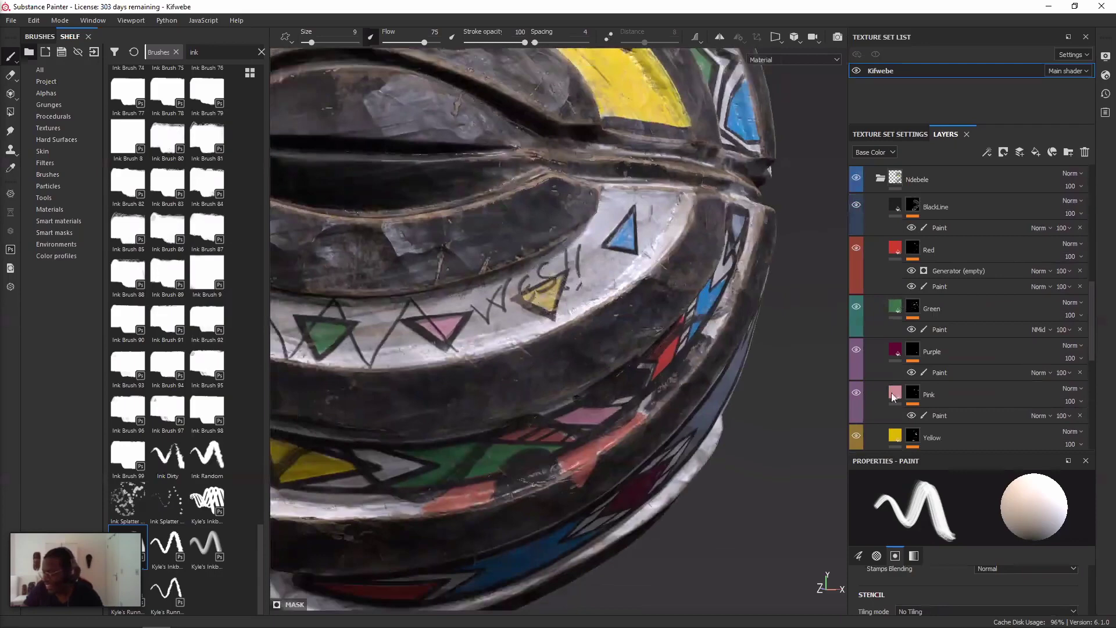
scroll(912, 410, "up", 3)
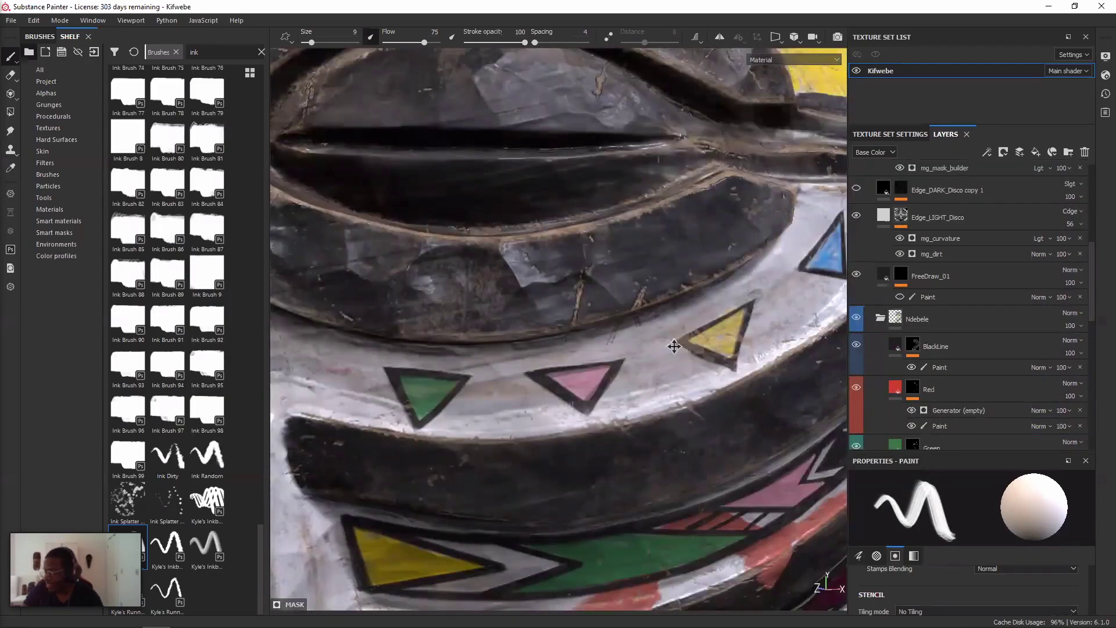
right_click_drag(832, 402, 798, 367, "alt")
right_click_drag(934, 366, 901, 375, "alt")
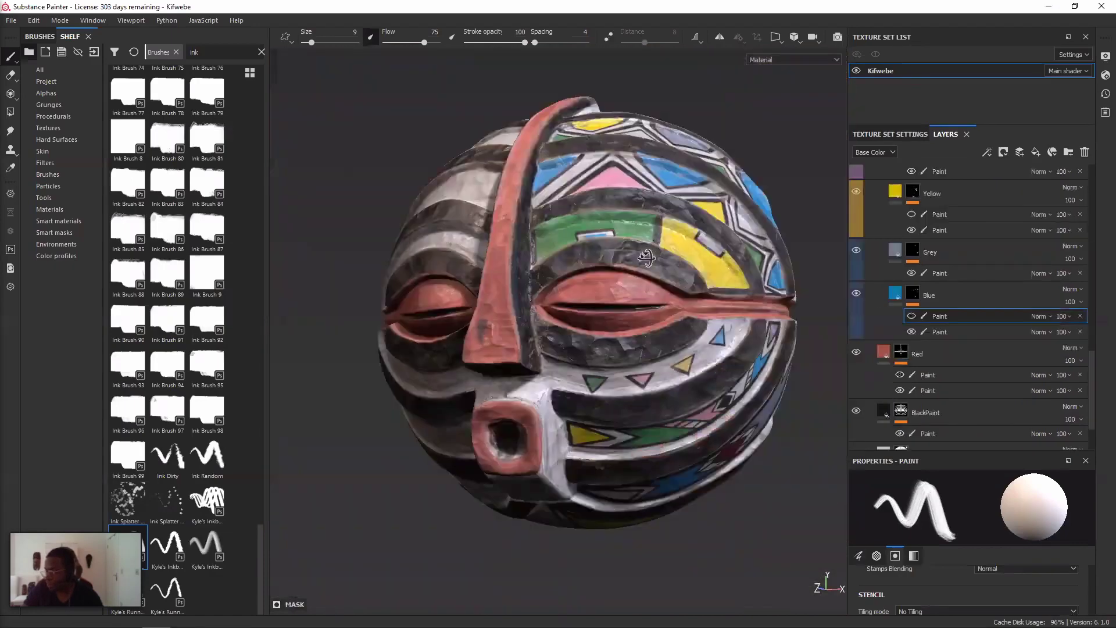
- Examine the finished Ndebele pattern from the side and front, then closely around the coloured triangles below the eye
left_click_drag(617, 157, 577, 290, "alt")
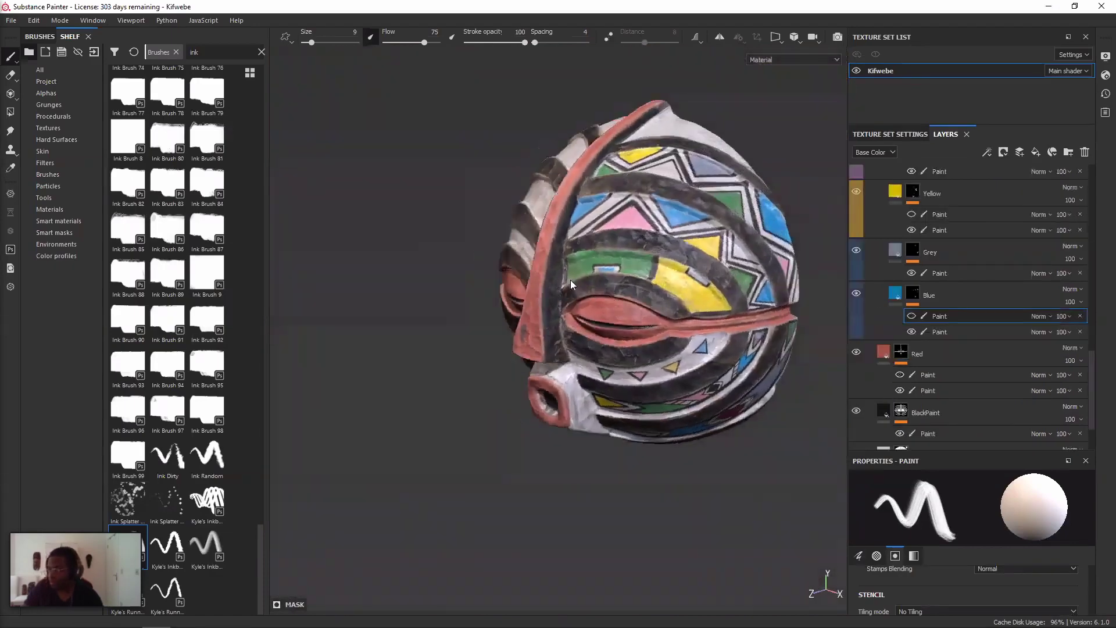
scroll(600, 282, "up", 3)
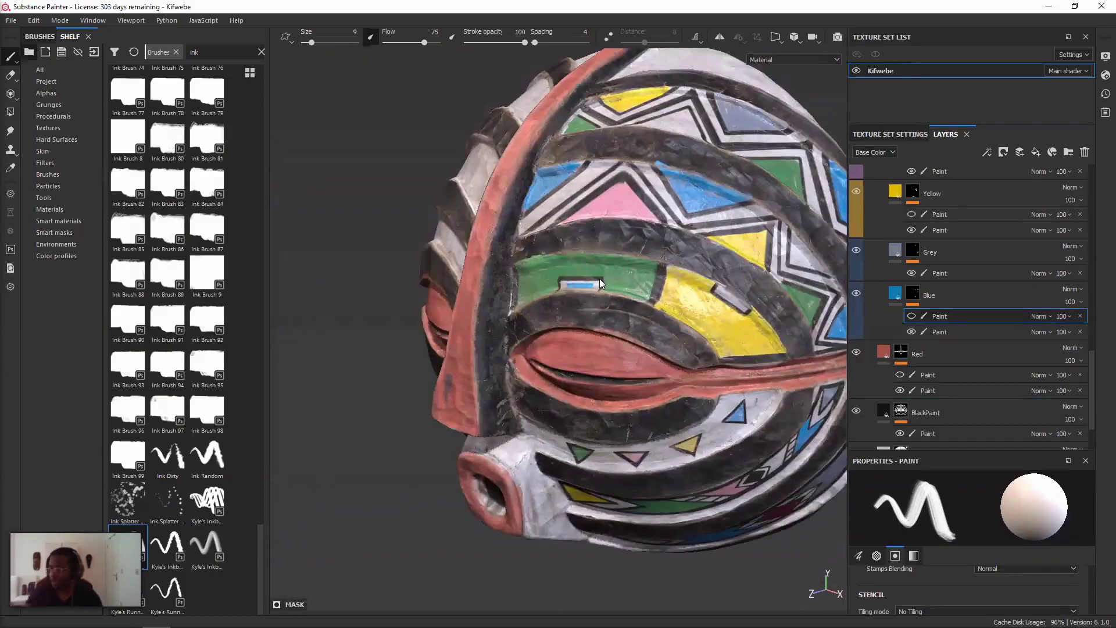
scroll(598, 281, "up", 2)
scroll(553, 306, "down", 6)
left_click_drag(554, 307, 585, 298, "alt")
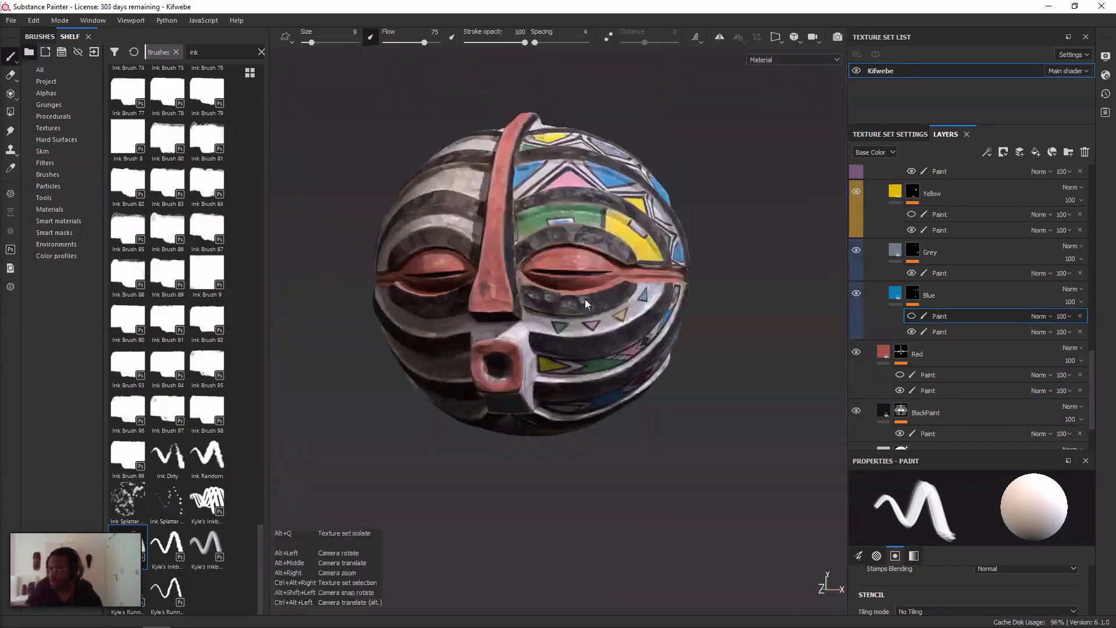
scroll(585, 299, "up", 4)
scroll(585, 299, "up", 2)
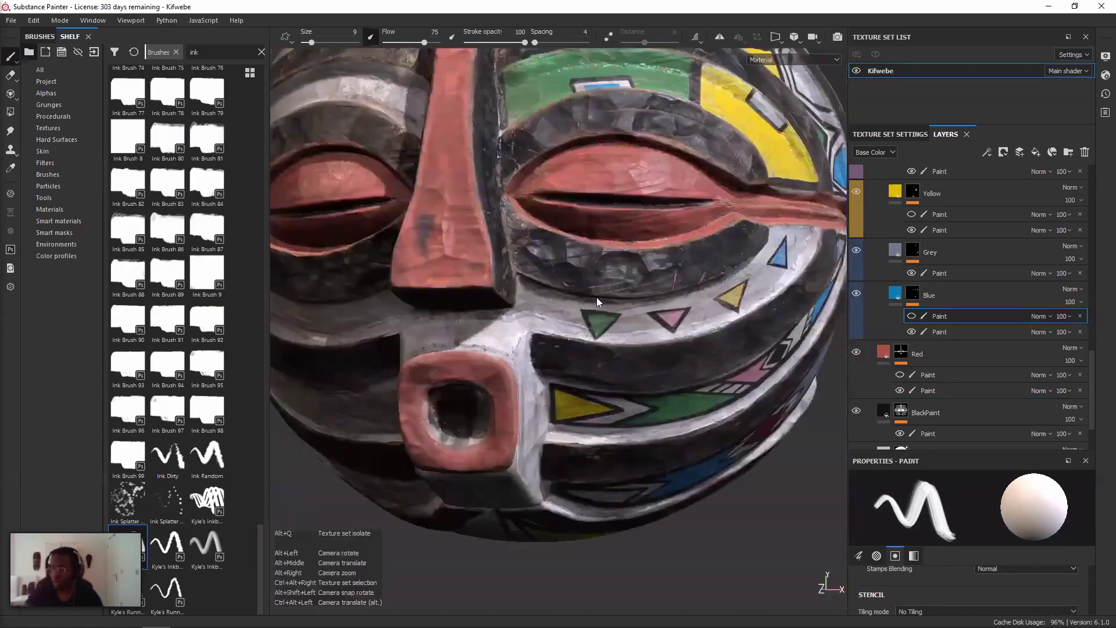
scroll(570, 296, "up", 2)
scroll(494, 334, "up", 3)
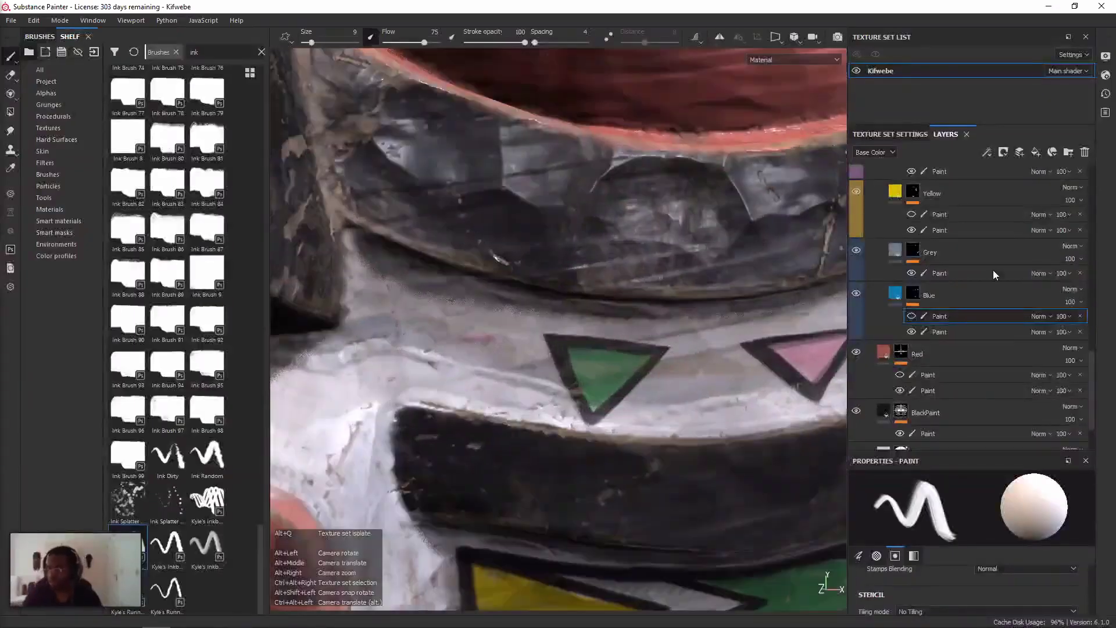
- Try a black zigzag stroke over the green triangle below the eye in the BlackLine layer's Paint effect with brush size 4.25
scroll(940, 271, "up", 5)
left_click(941, 264)
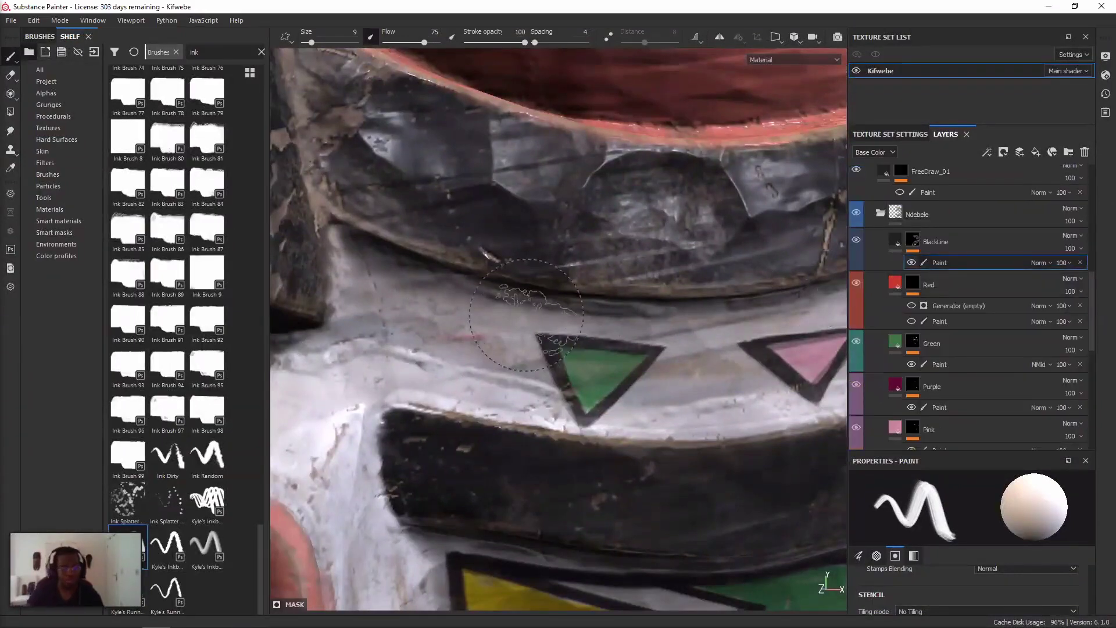
scroll(546, 307, "down", 1)
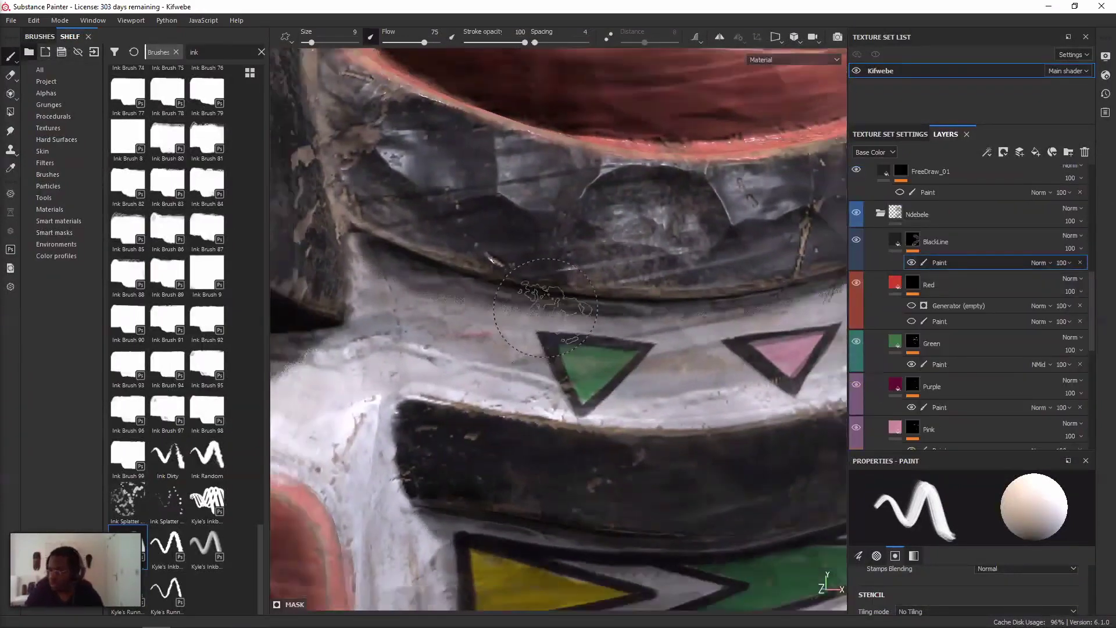
scroll(546, 307, "down", 2)
scroll(549, 307, "down", 2)
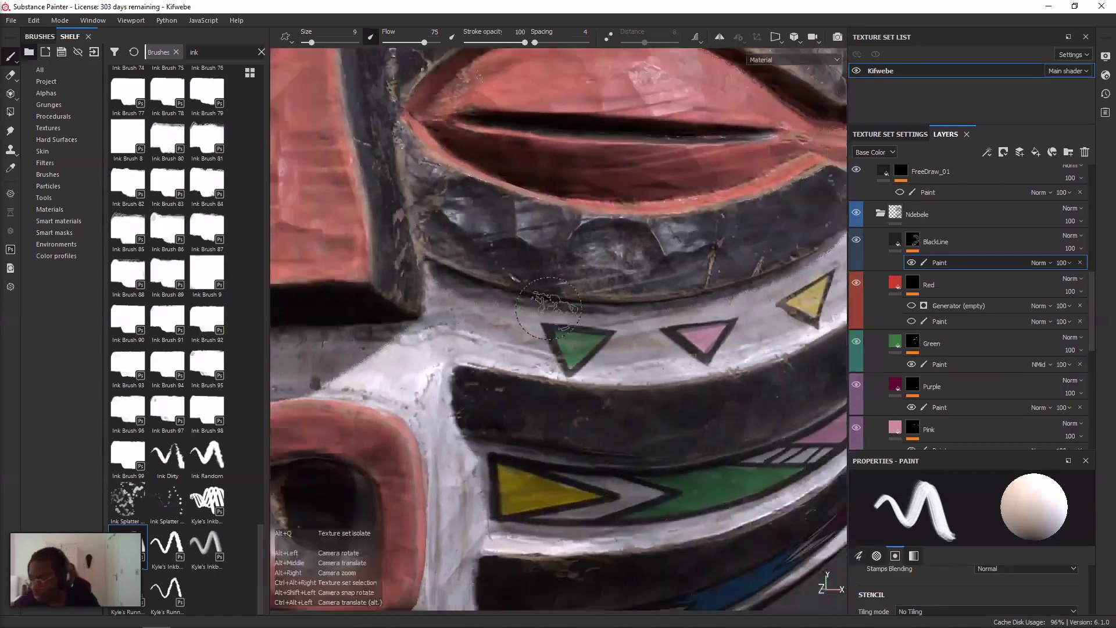
scroll(548, 307, "down", 3)
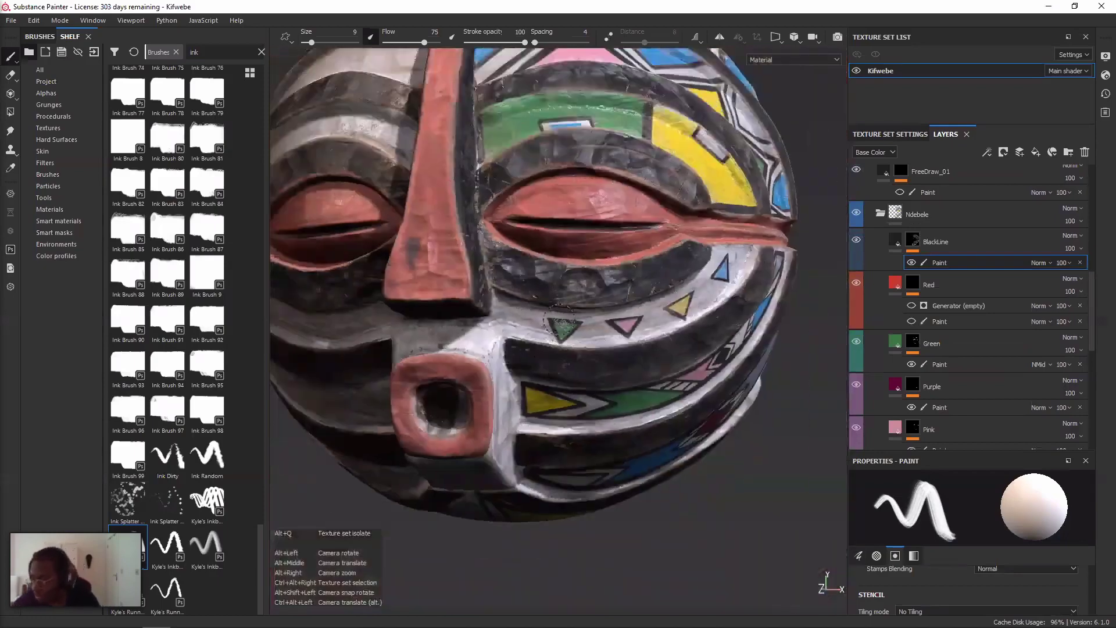
scroll(558, 315, "up", 2)
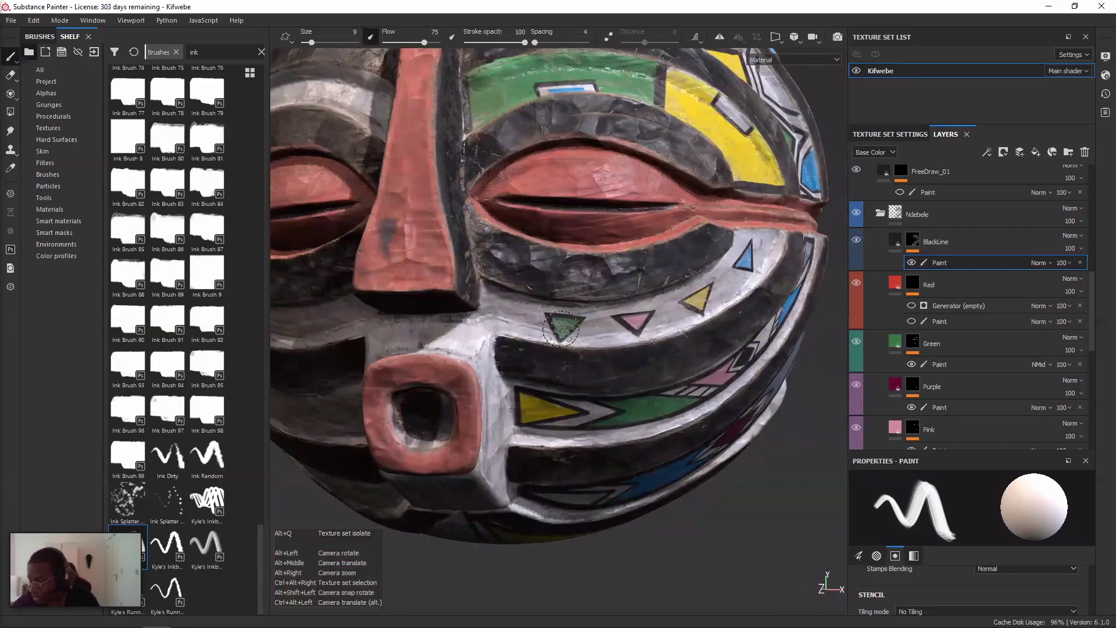
scroll(562, 328, "up", 1)
scroll(563, 329, "up", 3)
mouse_move(508, 381)
left_mouse_down()
mouse_move(592, 401)
mouse_move(599, 198)
mouse_move(596, 224)
left_mouse_up()
scroll(599, 197, "down", 2)
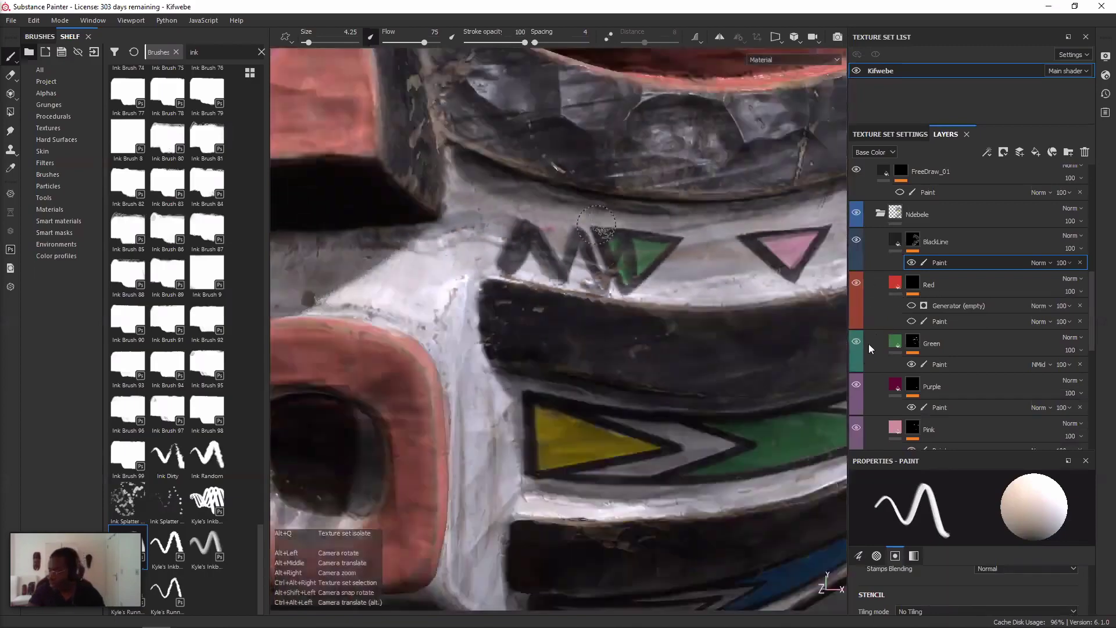
- Compare the mask with the lower Red layer's test Paint effect and with its original one on the nose, eyes and mouth
scroll(870, 344, "down", 10)
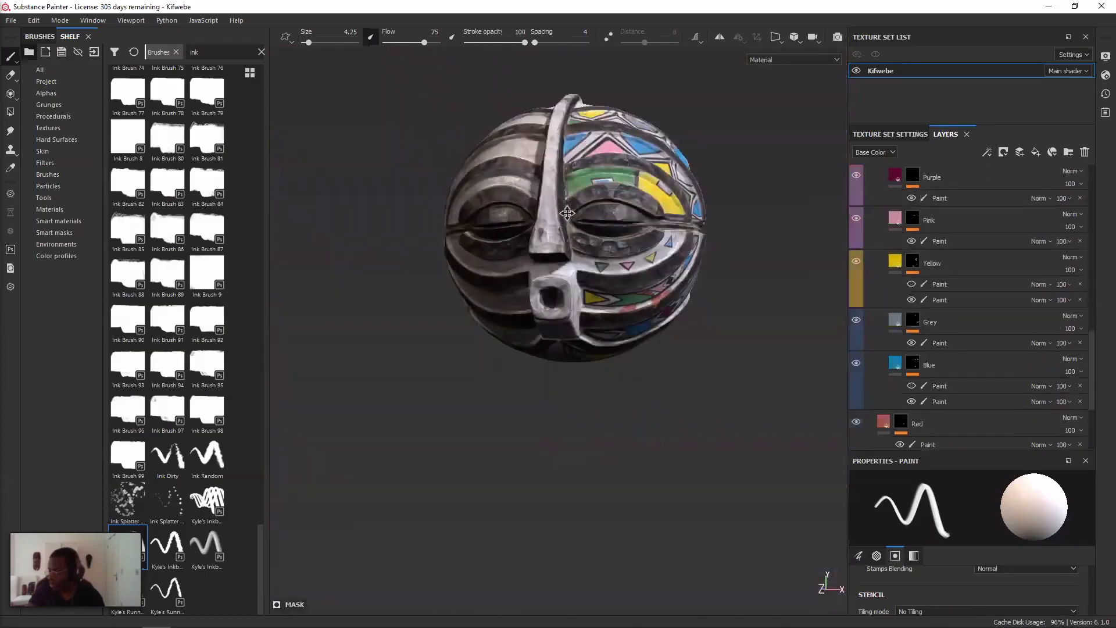
scroll(881, 331, "up", 1)
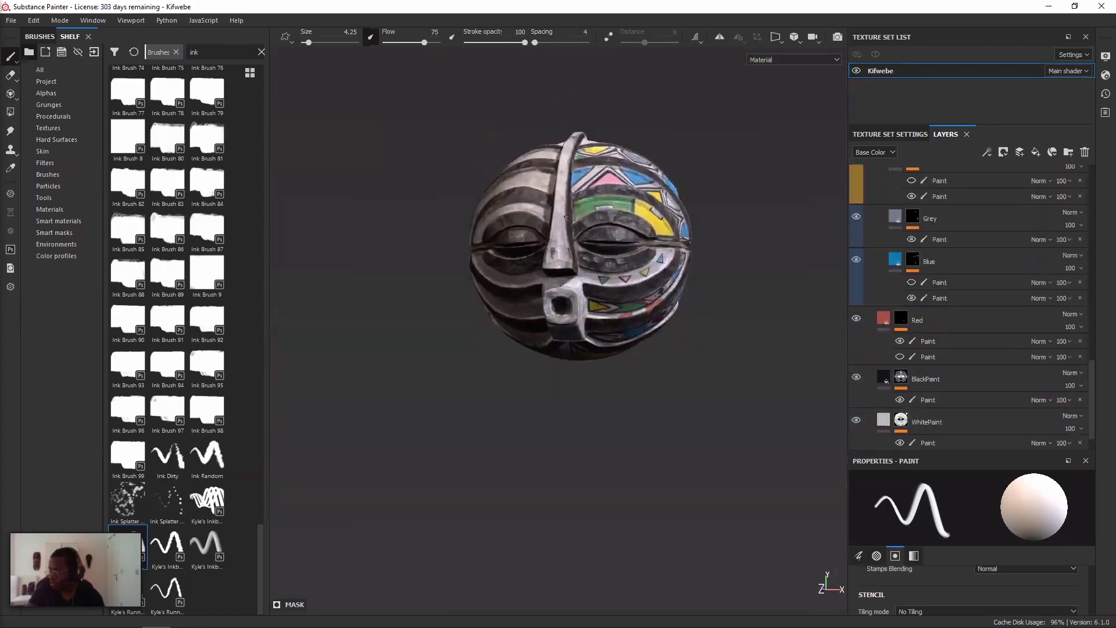
scroll(565, 216, "up", 1)
right_click_drag(564, 327, 520, 323, "alt")
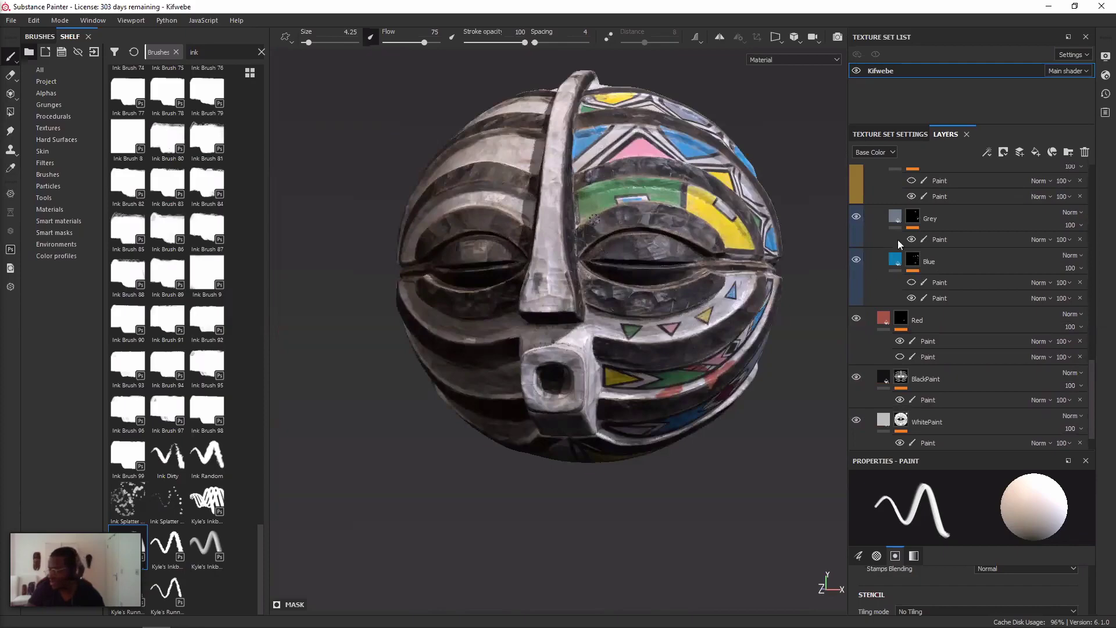
scroll(915, 273, "up", 3)
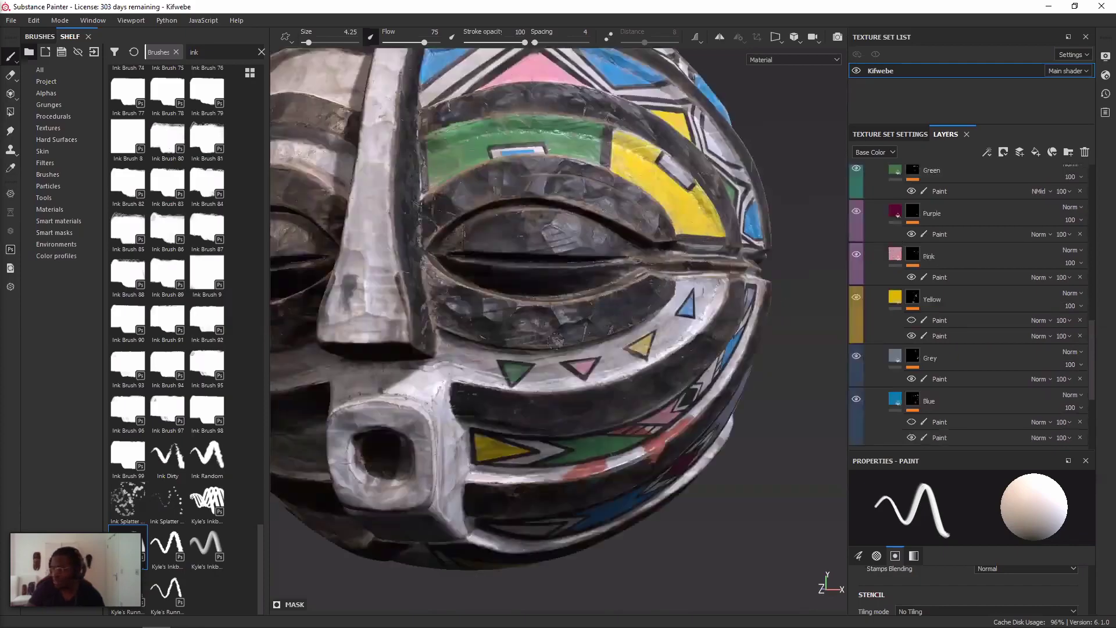
scroll(557, 341, "up", 3)
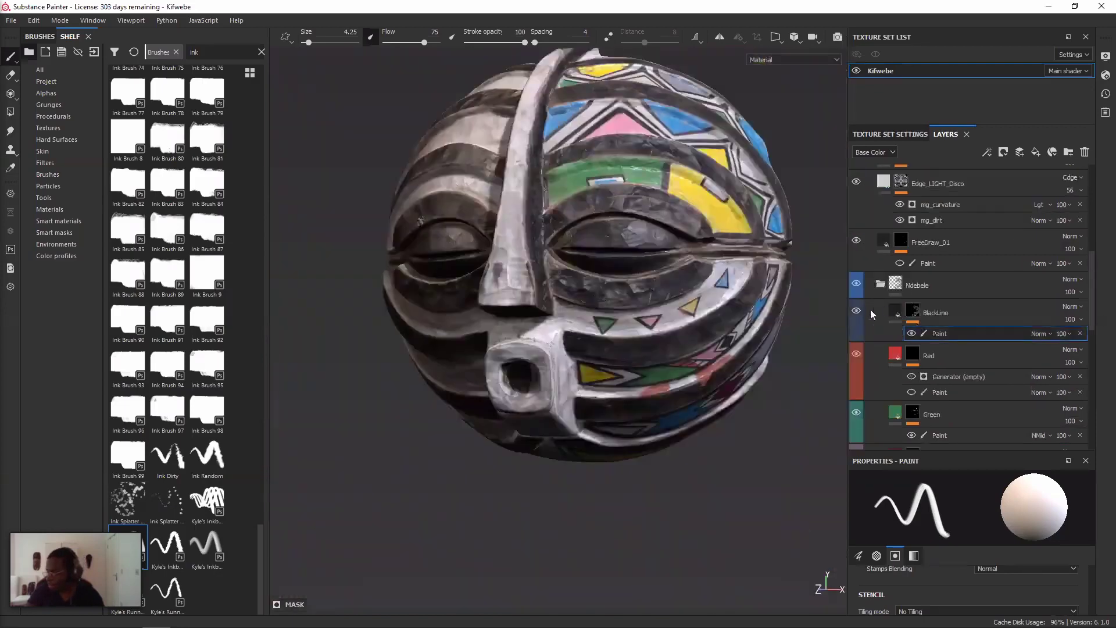
scroll(582, 226, "up", 1)
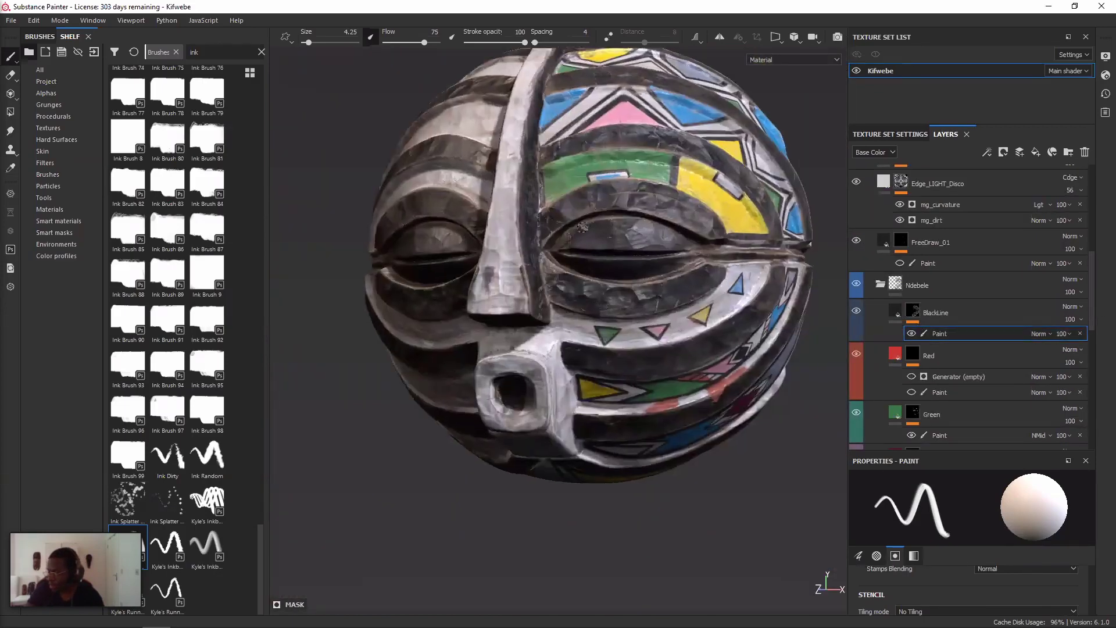
scroll(583, 227, "up", 1)
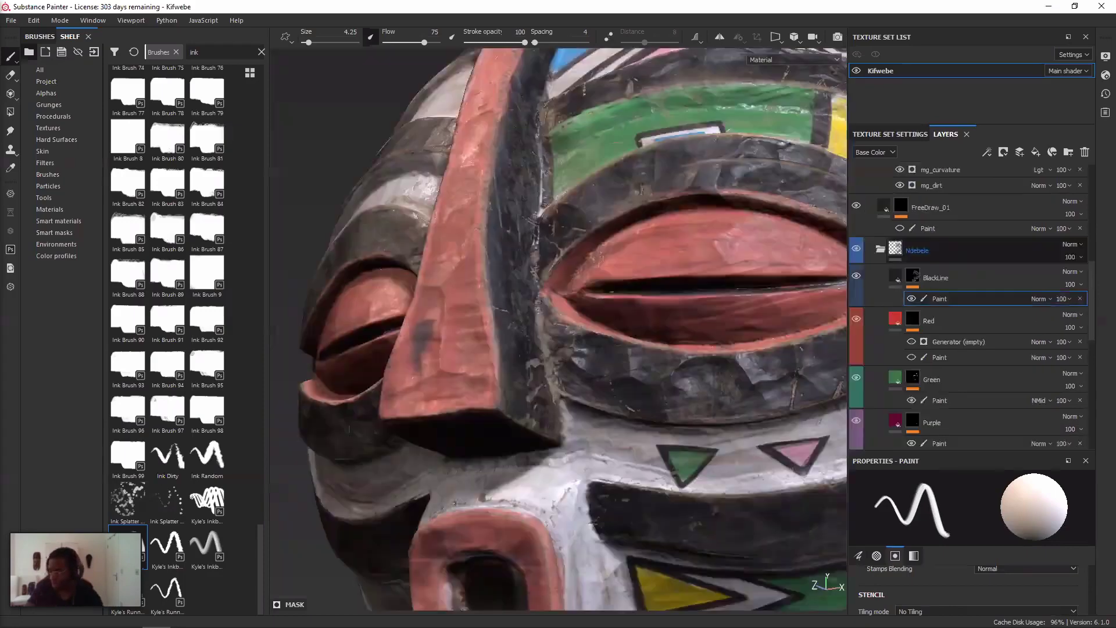
scroll(971, 308, "up", 3)
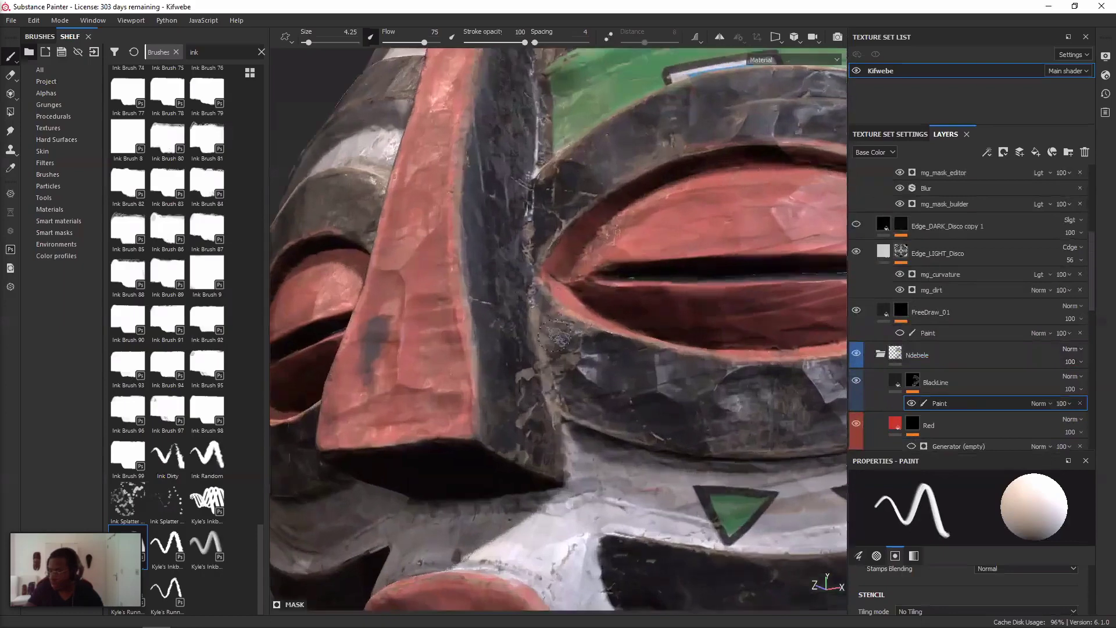
- View the top Levels effect in the Paint_Ndebele folder's mask stack and select the folder's mask again
scroll(555, 335, "up", 1)
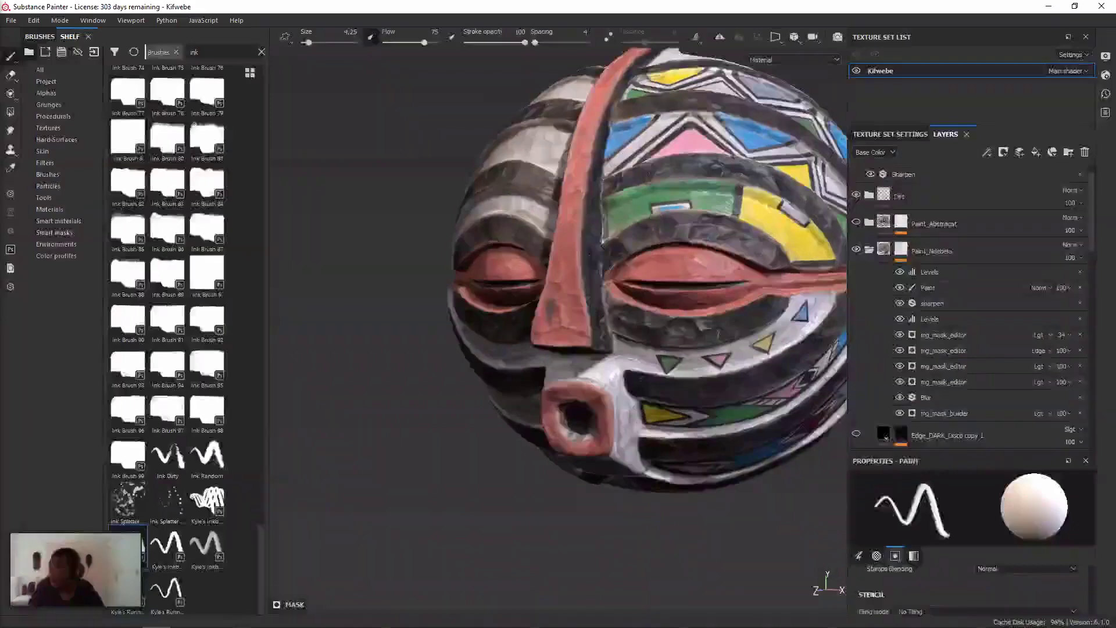
left_click(930, 237)
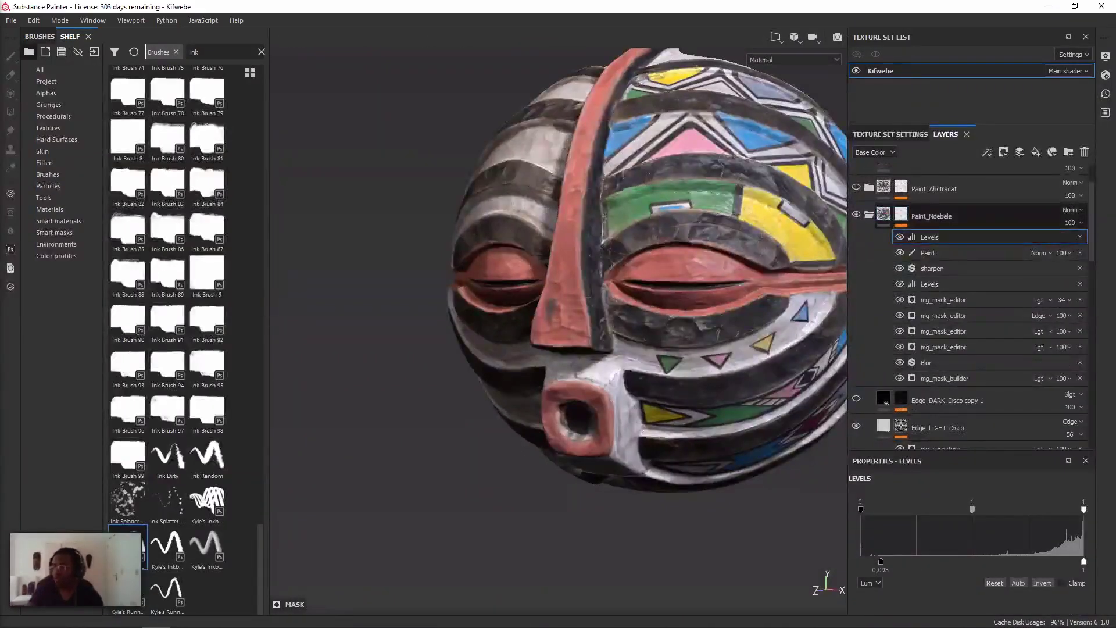
left_click(932, 217)
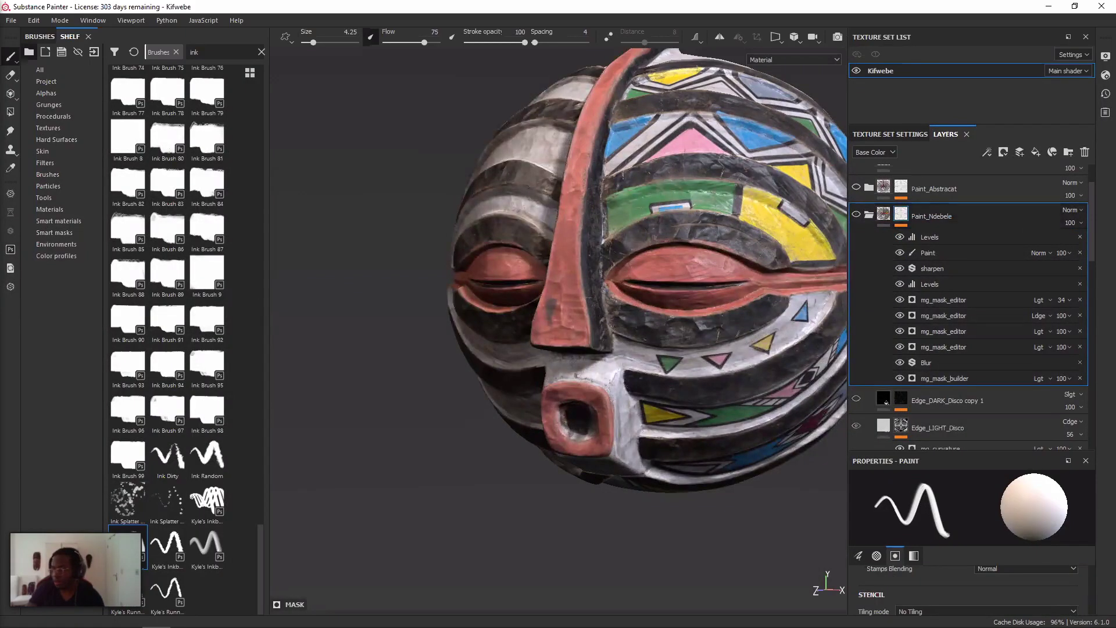
- Compare the mask with the Paint_Ndebele folder hidden and shown, and view its top Levels effect and lowest mg_mask_editor effect
left_click(856, 215)
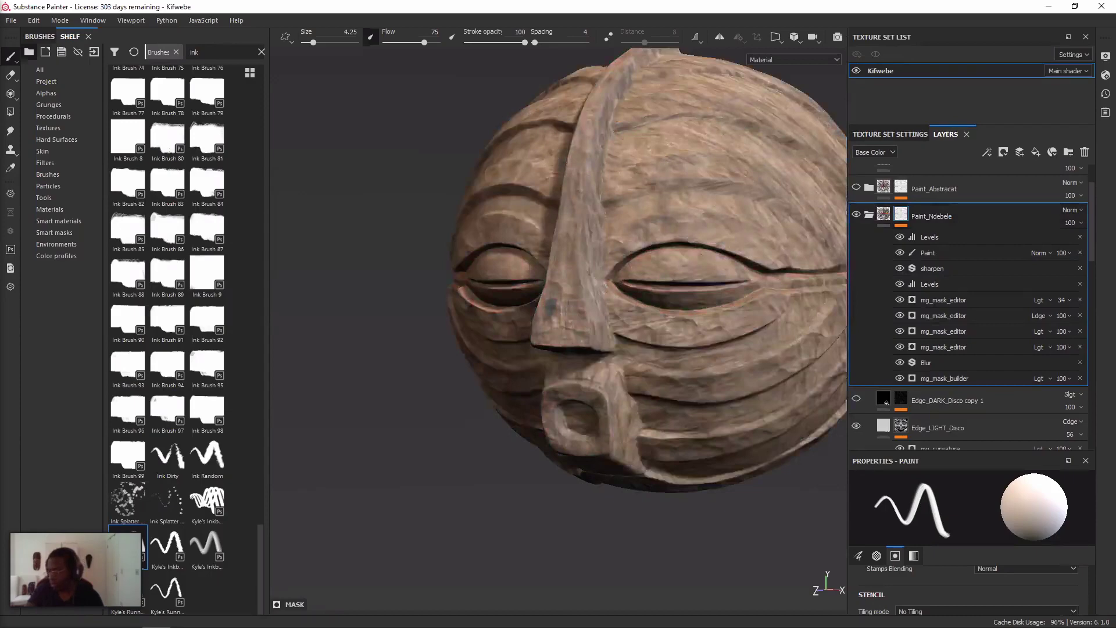
left_click(857, 214)
left_click(930, 237)
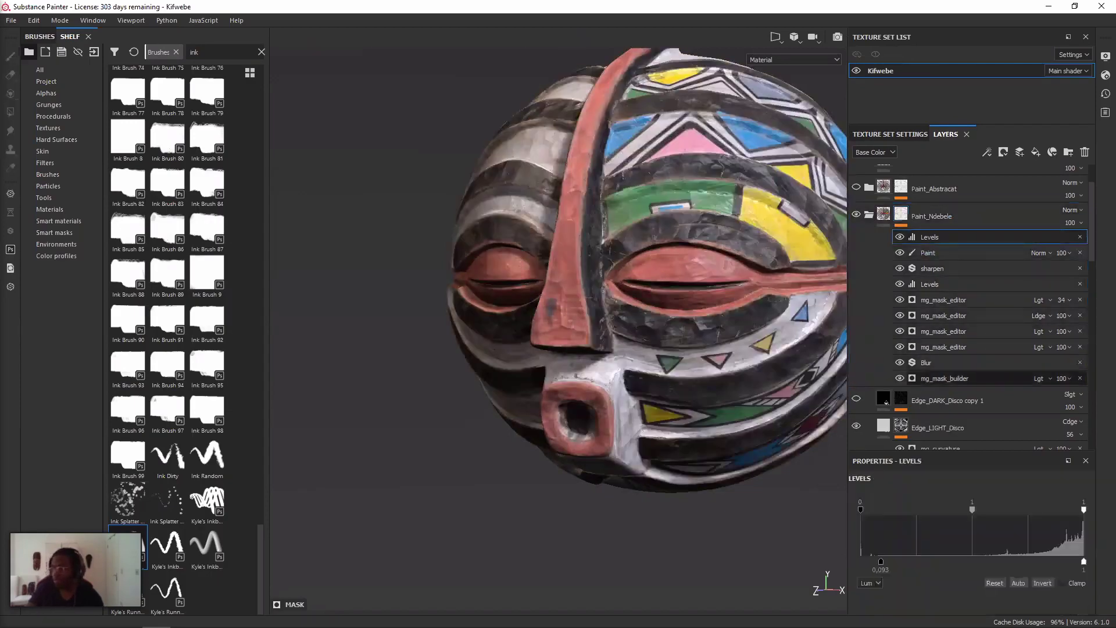
left_click(944, 347)
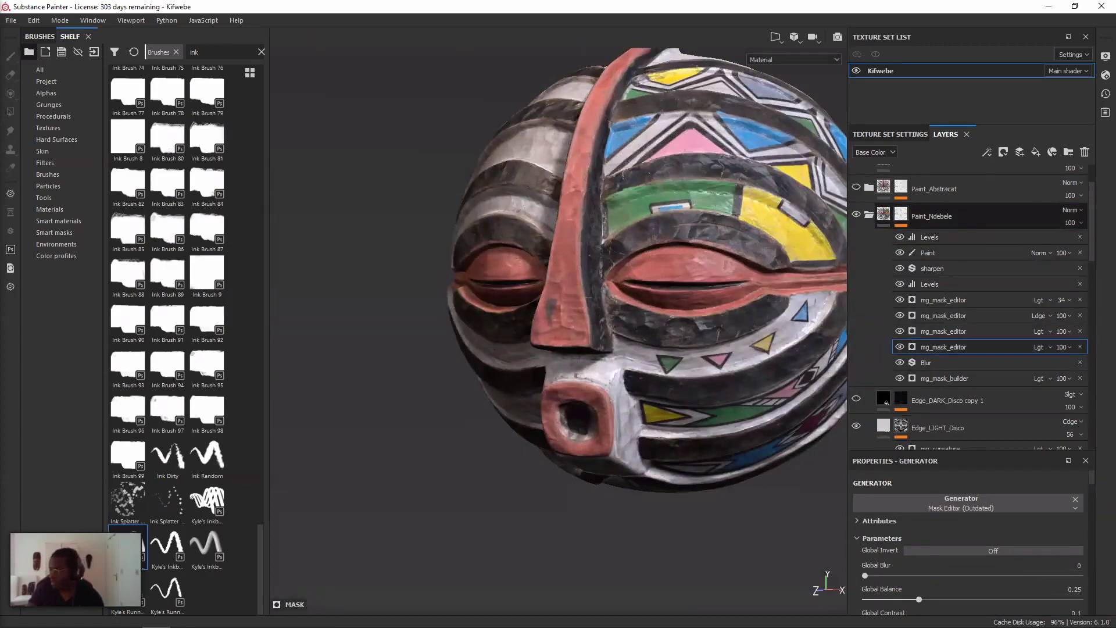
- Compare the artwork with the Paint_Ndebele mask's Levels, Paint and sharpen effects off and on, and select the folder's mask again
scroll(701, 308, "up", 2)
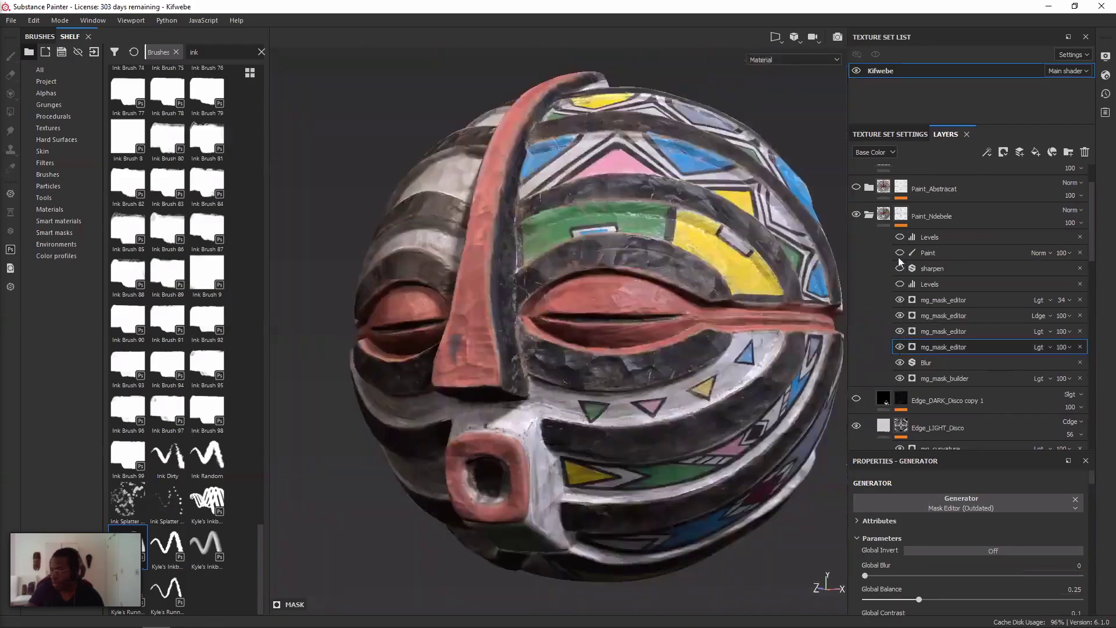
left_click_drag(903, 269, 900, 238)
left_click(901, 215)
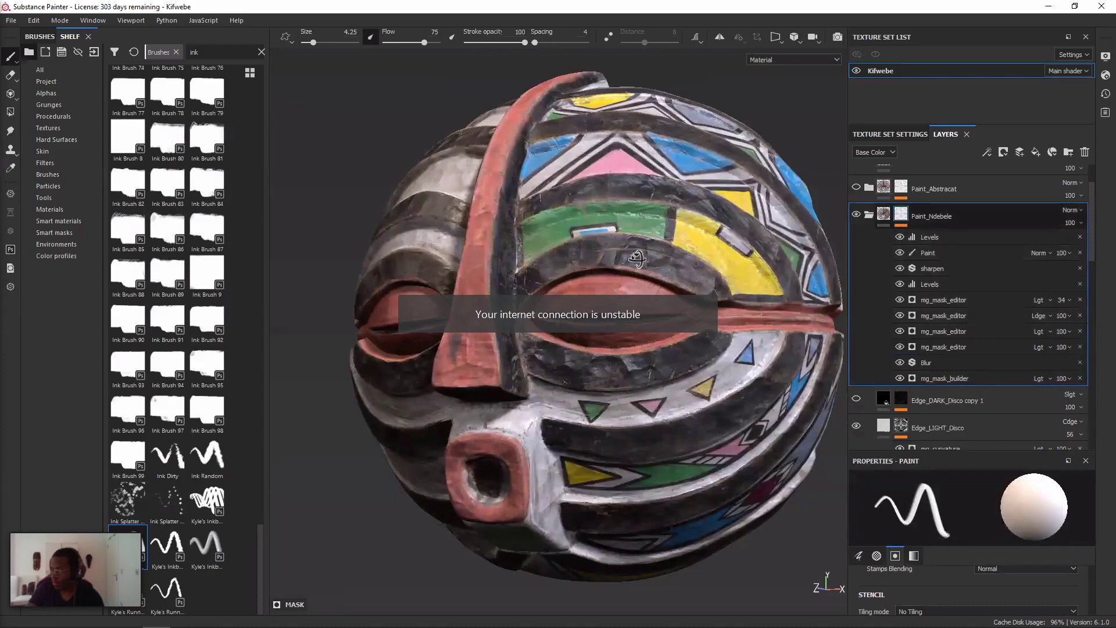
- View the Paint_Ndebele mask in black and white and compare it with the mg_mask_editor, sharpen and Paint effects off and on
key("m")
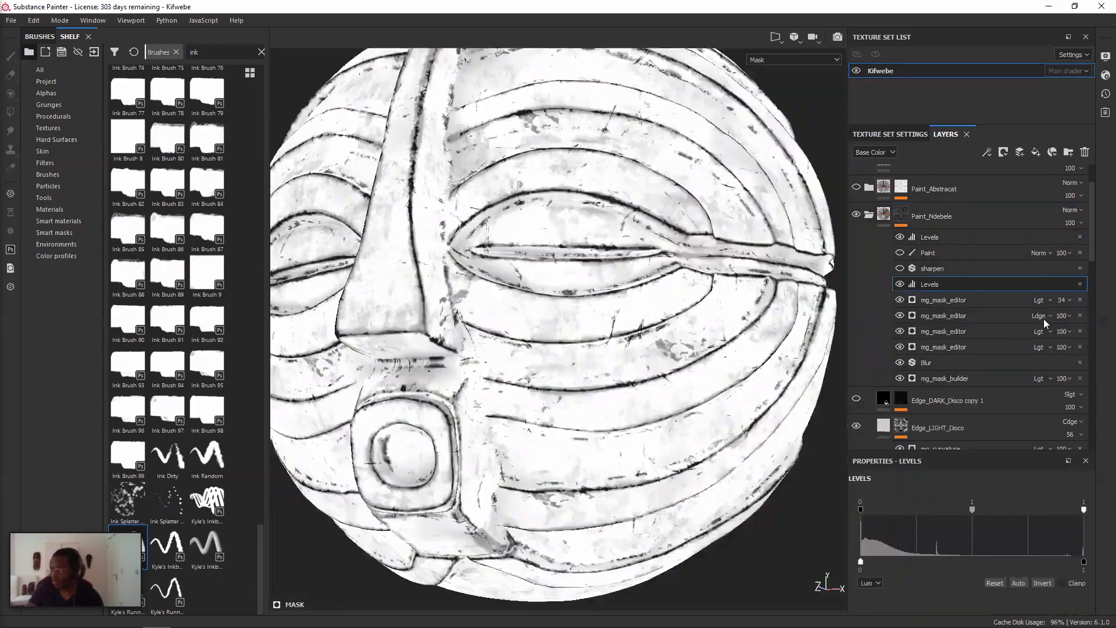
left_click(900, 315)
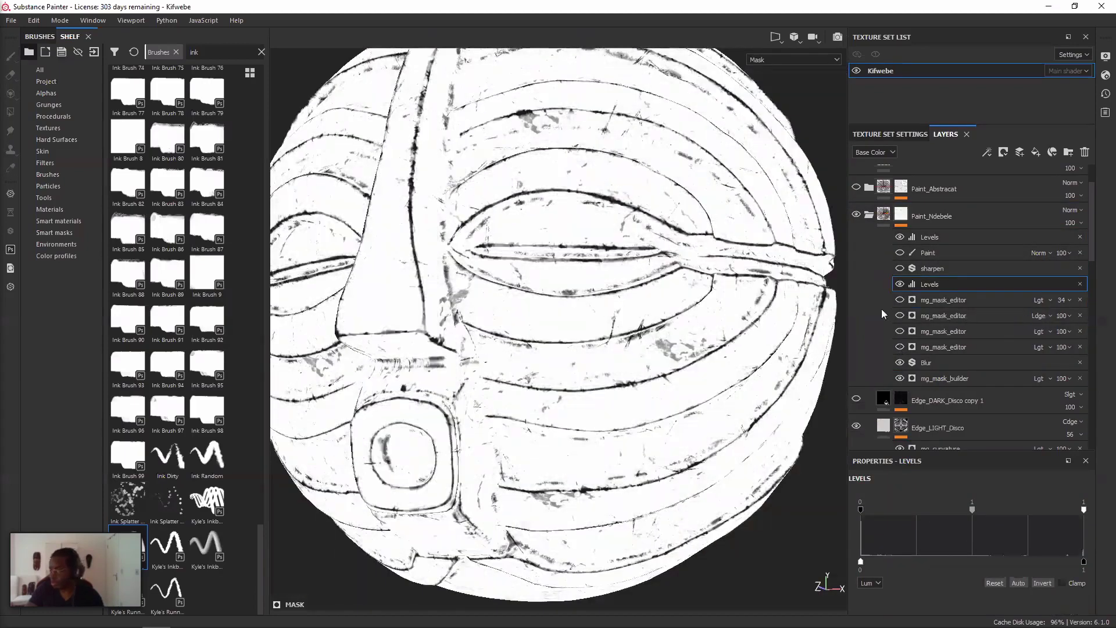
left_click(898, 299)
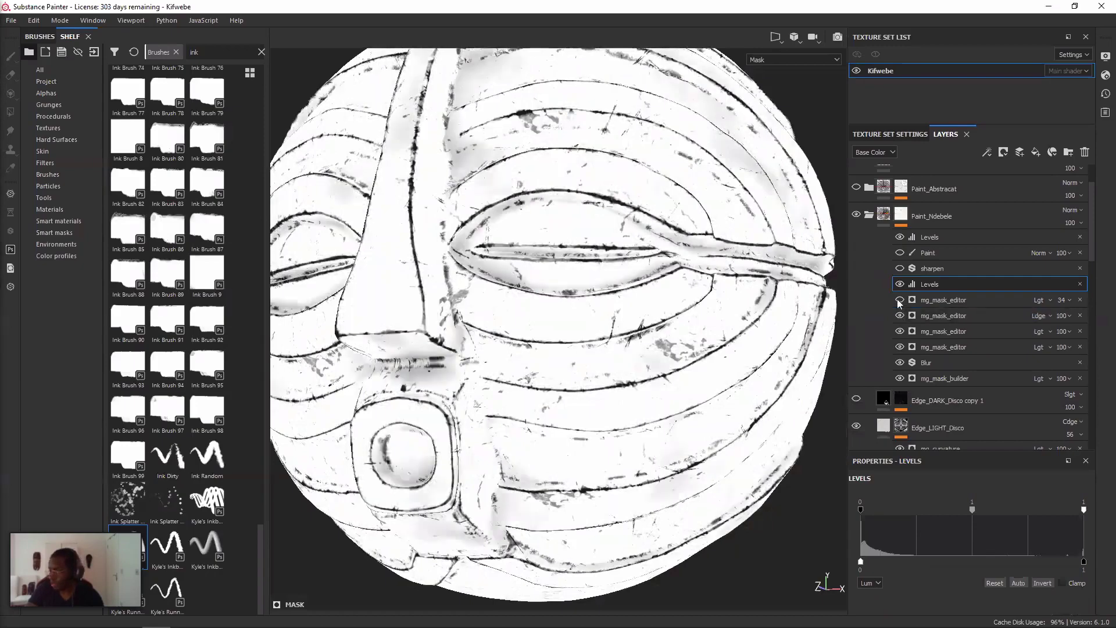
left_click(899, 269)
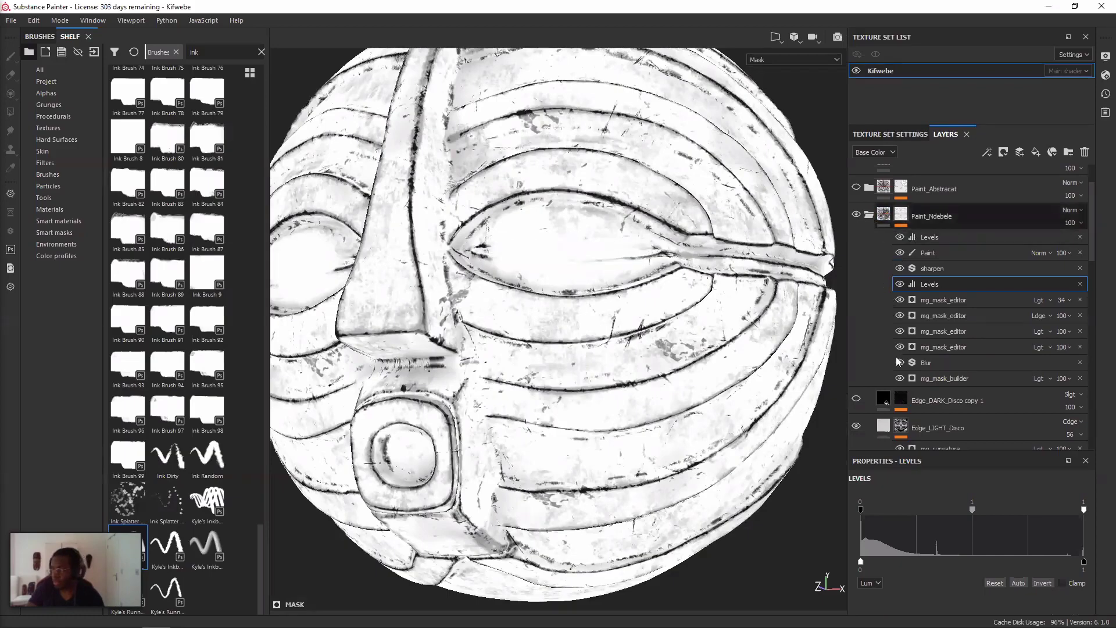
left_click(901, 214)
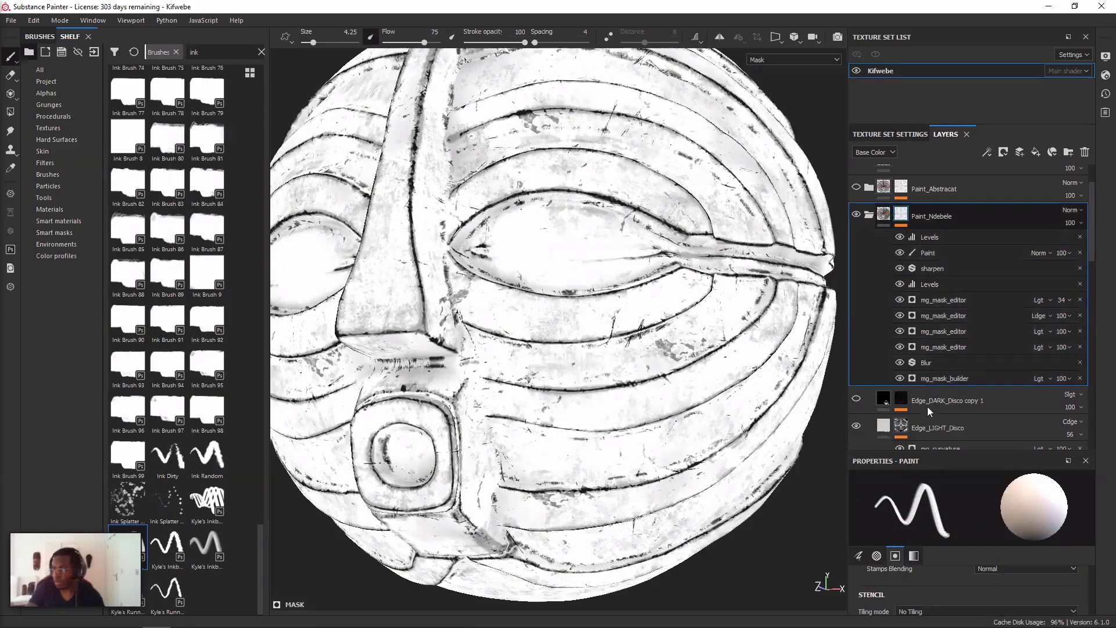
- Examine the folder mask's wear closely around the nose and eye, compare it with the material view, and reframe the whole model
scroll(591, 325, "up", 3)
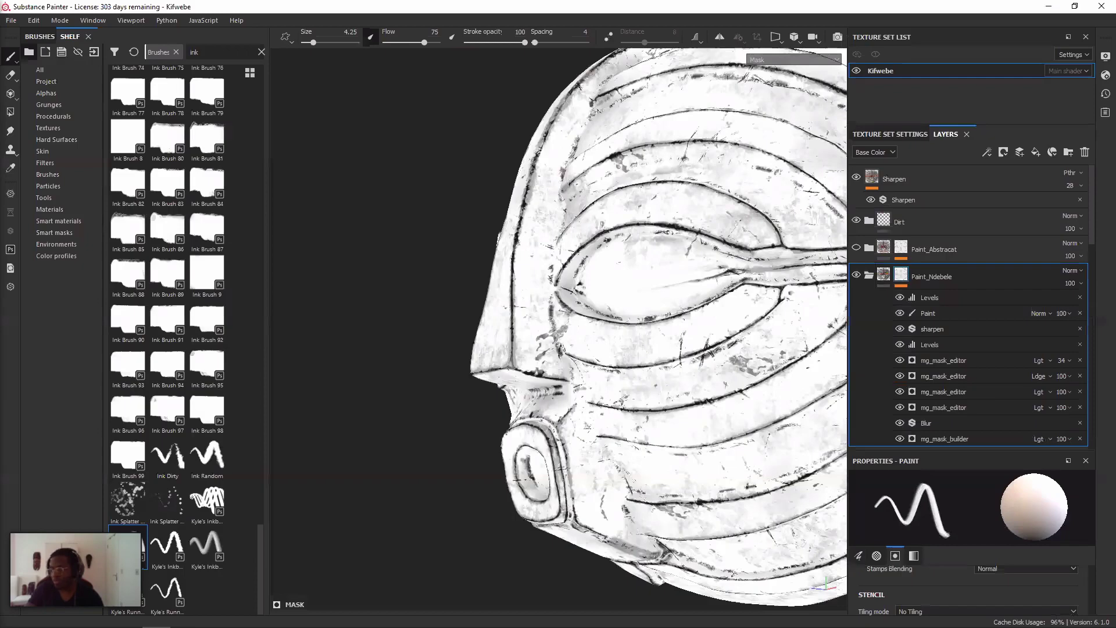
scroll(502, 315, "up", 5)
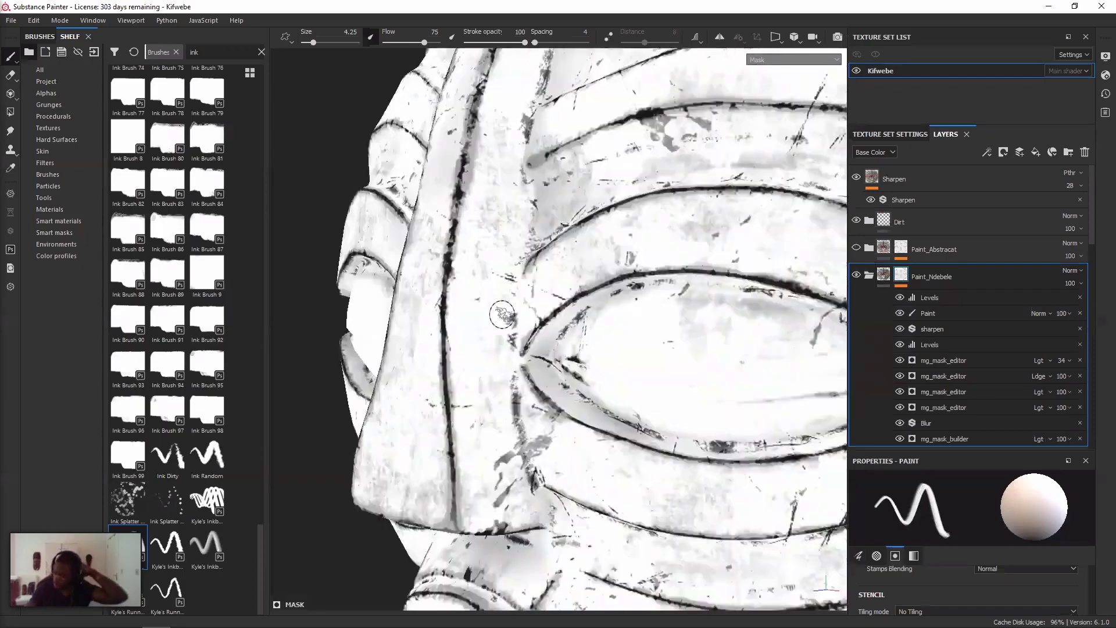
key("m")
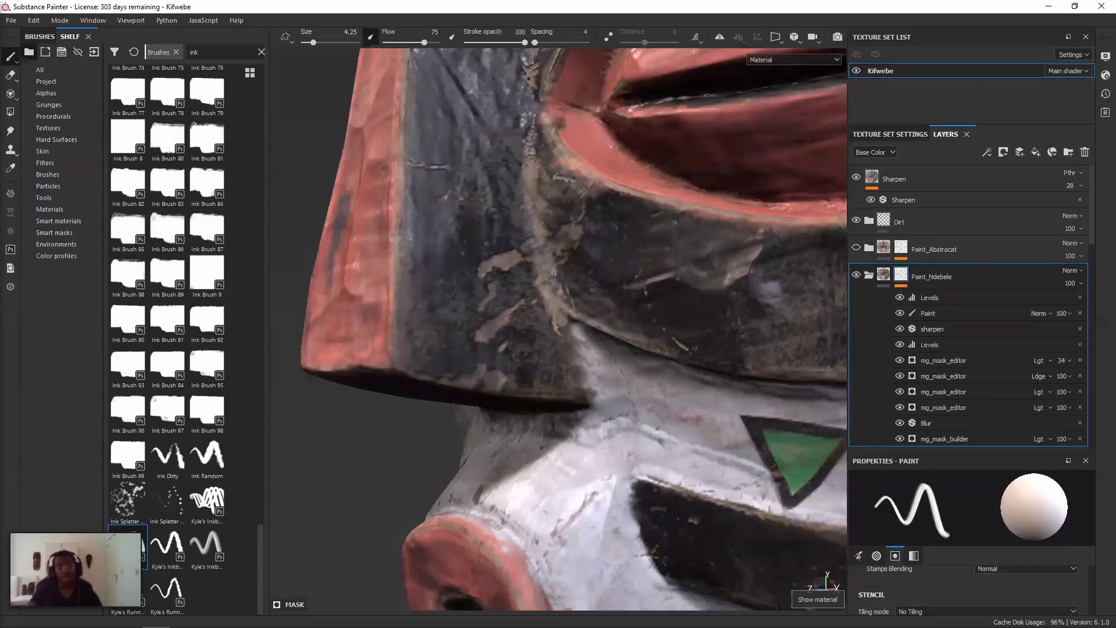
key("f")
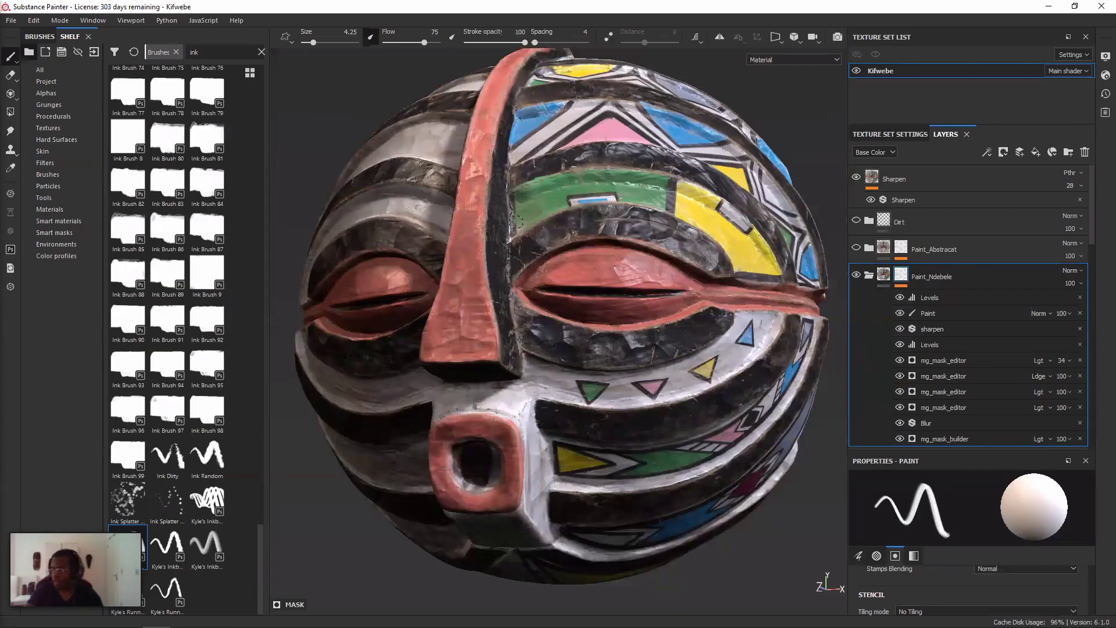
left_click_drag(519, 220, 474, 226, "alt")
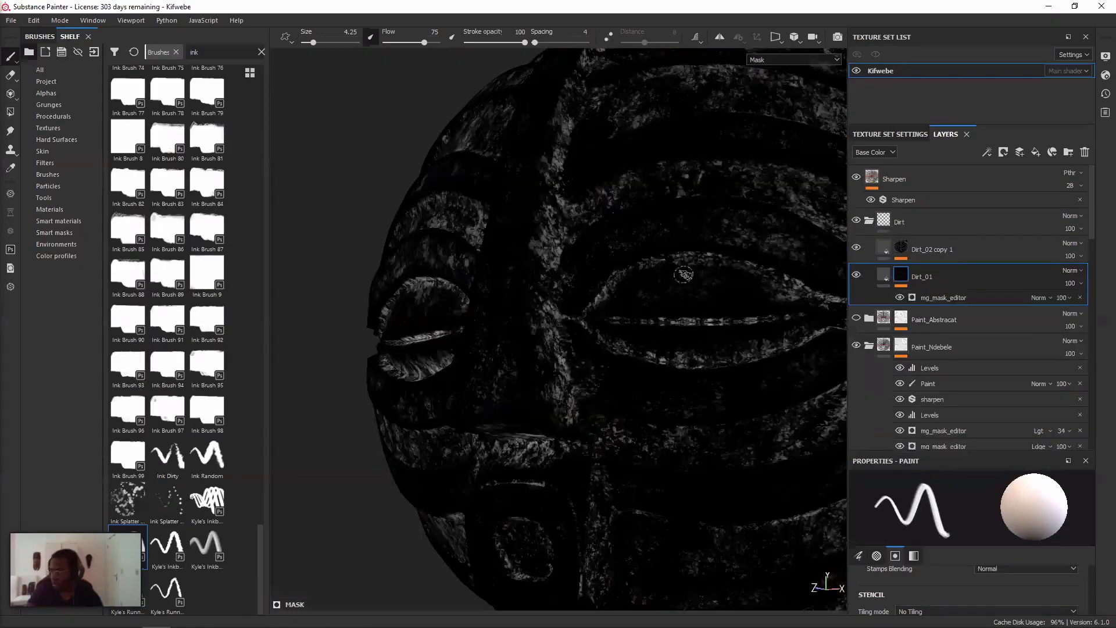
- Inspect the masks of the Dirt_01 and Dirt_02 copy 1 layers around the nose, eye and mouth from several angles
left_click_drag(569, 283, 556, 286, "alt")
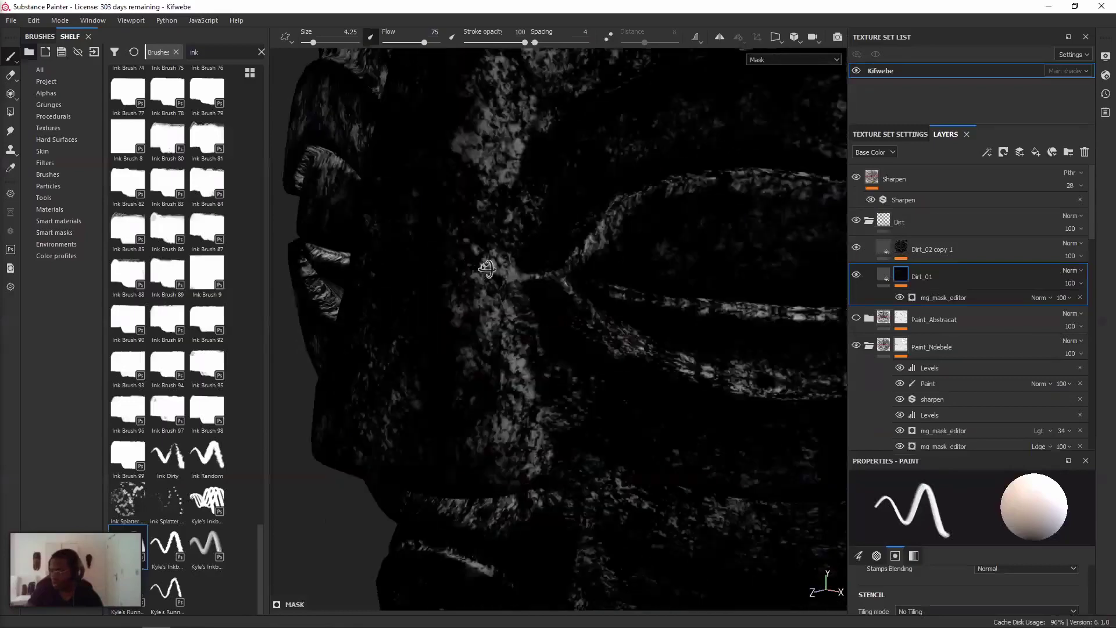
left_click_drag(506, 268, 555, 261, "alt")
middle_click_drag(549, 273, 529, 242, "alt")
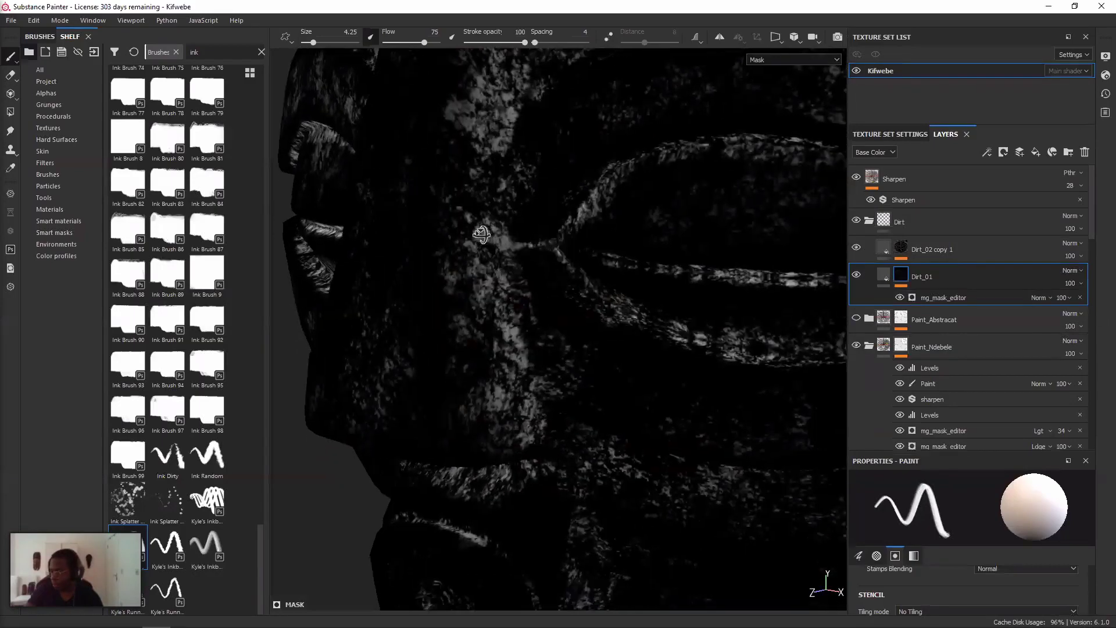
middle_click_drag(458, 301, 459, 278, "alt")
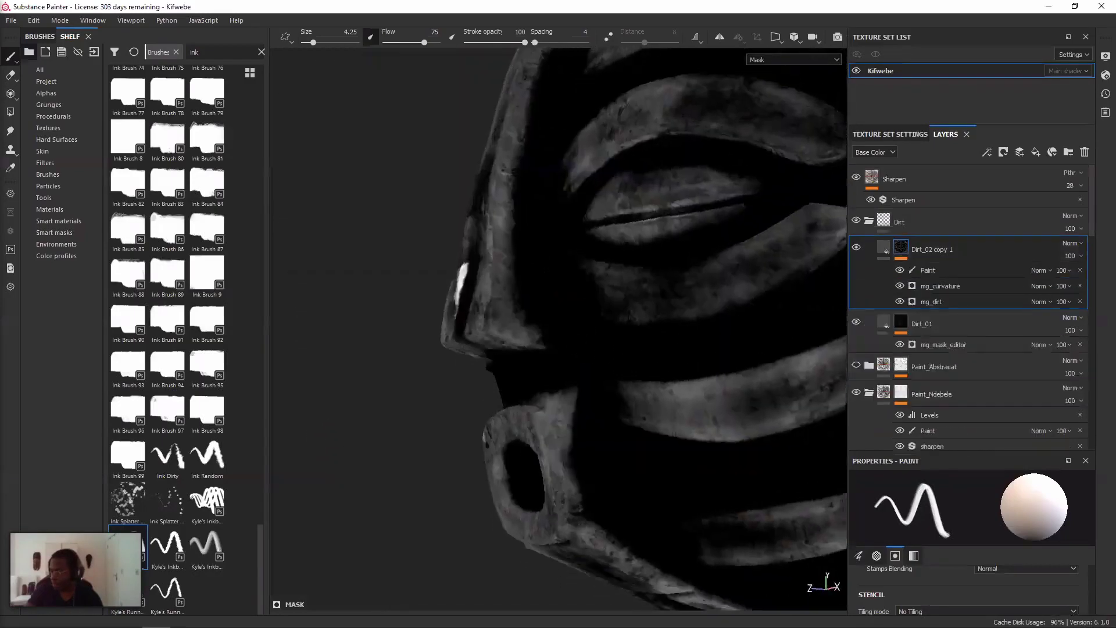
middle_click_drag(546, 242, 495, 238, "alt")
left_click_drag(494, 238, 610, 241, "alt")
left_click_drag(500, 279, 628, 277, "alt")
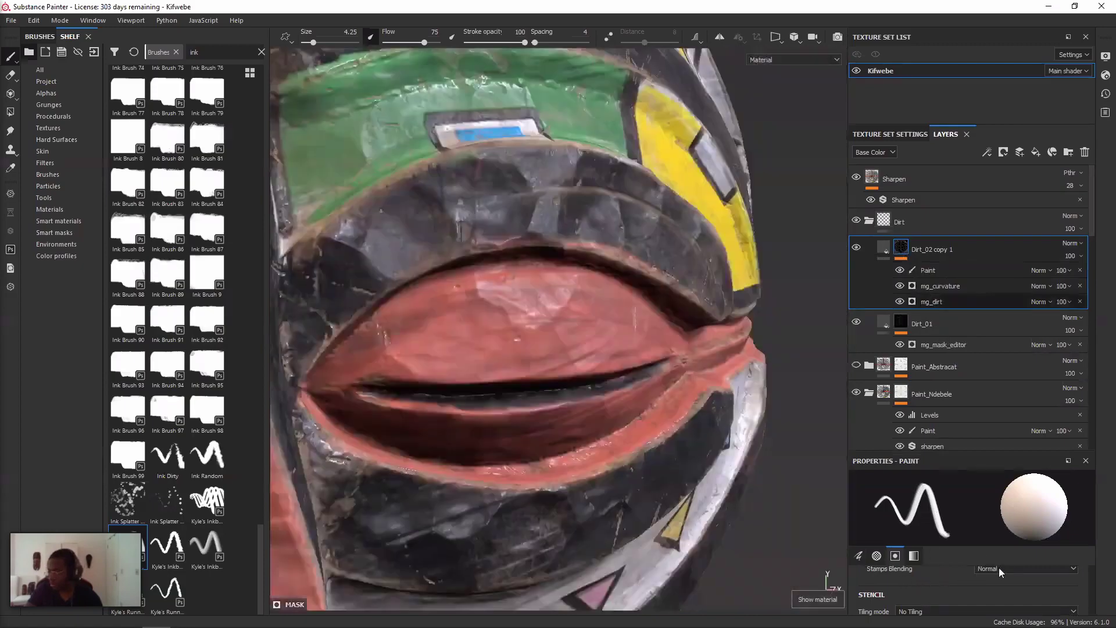
- View the mg_dirt generator's settings, try a Global Balance of 0.47 on Dirt_01's mg_mask_editor, and return to the material view
left_click(932, 302)
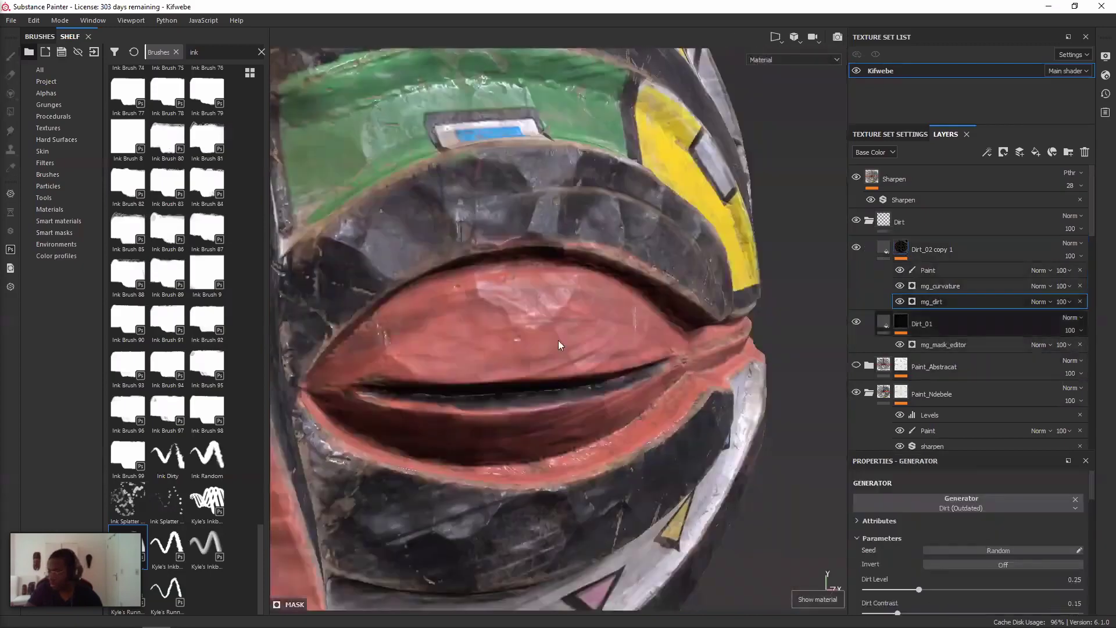
left_click_drag(919, 554, 988, 555)
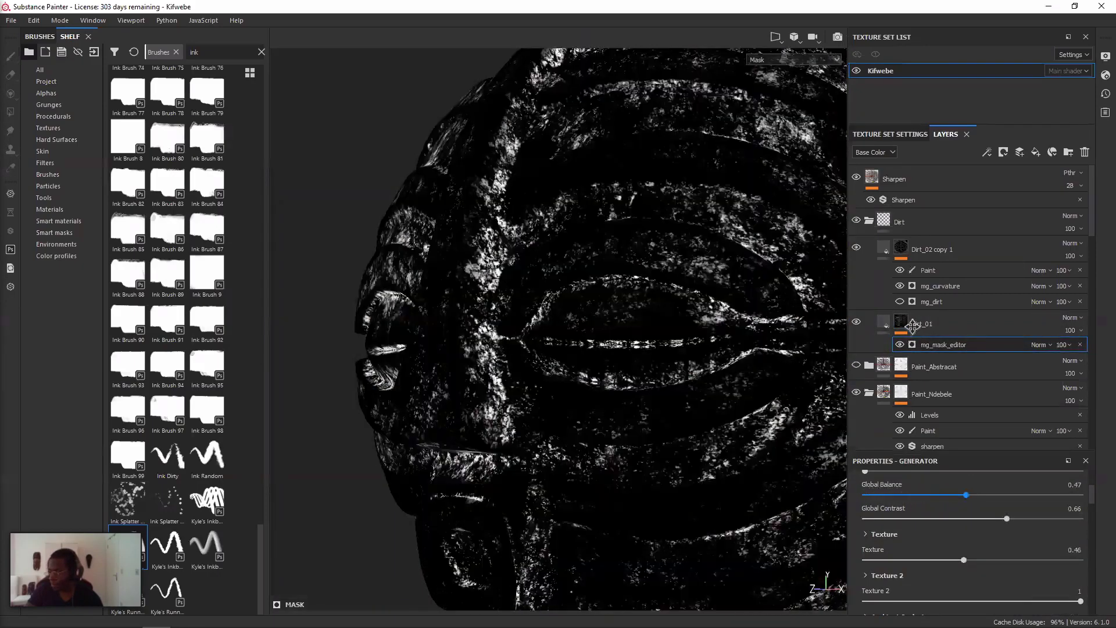
key("m")
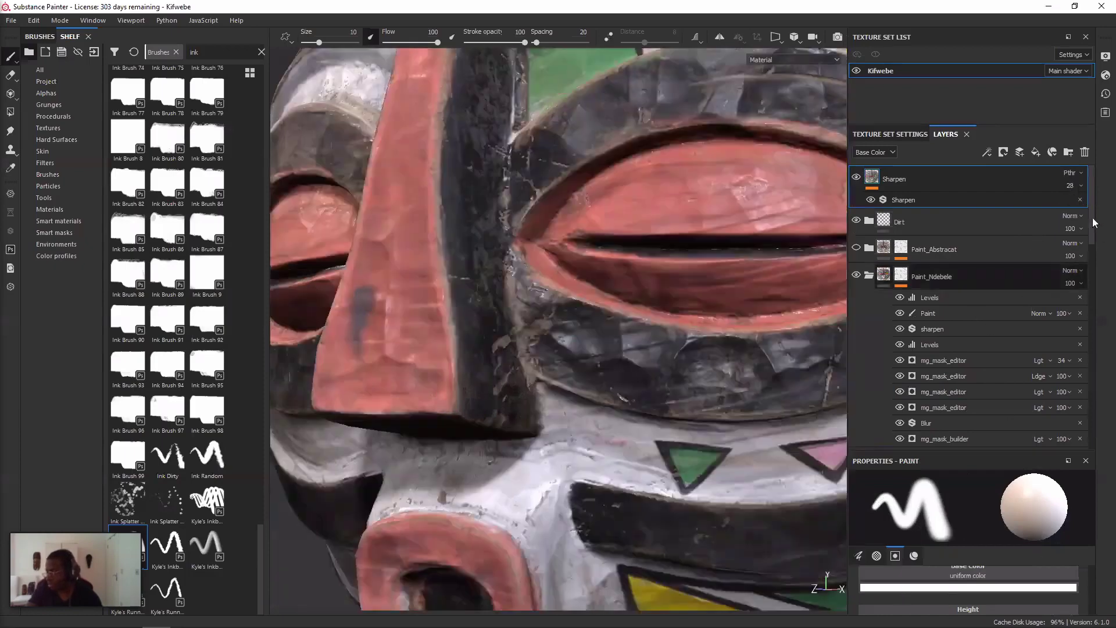
- Try the top Sharpen layer at opacity 100, then reduce its opacity to 30 while viewing the whole mask
left_click(1075, 198)
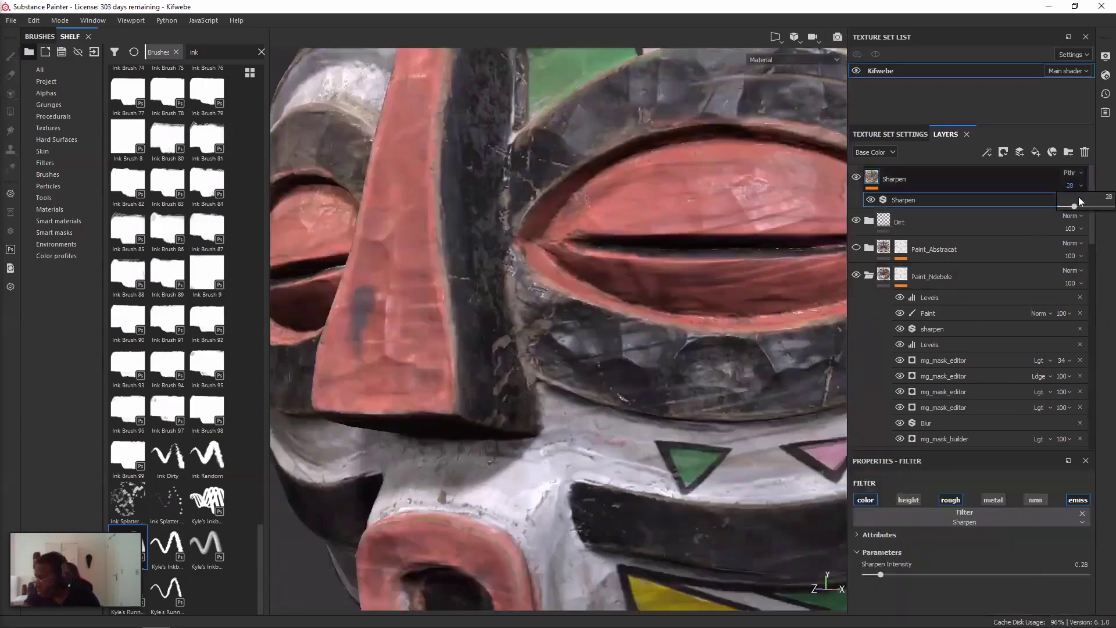
mouse_move(1075, 207)
left_mouse_down()
mouse_move(1104, 207)
mouse_move(1060, 206)
mouse_move(1072, 206)
left_mouse_up()
left_click(626, 321)
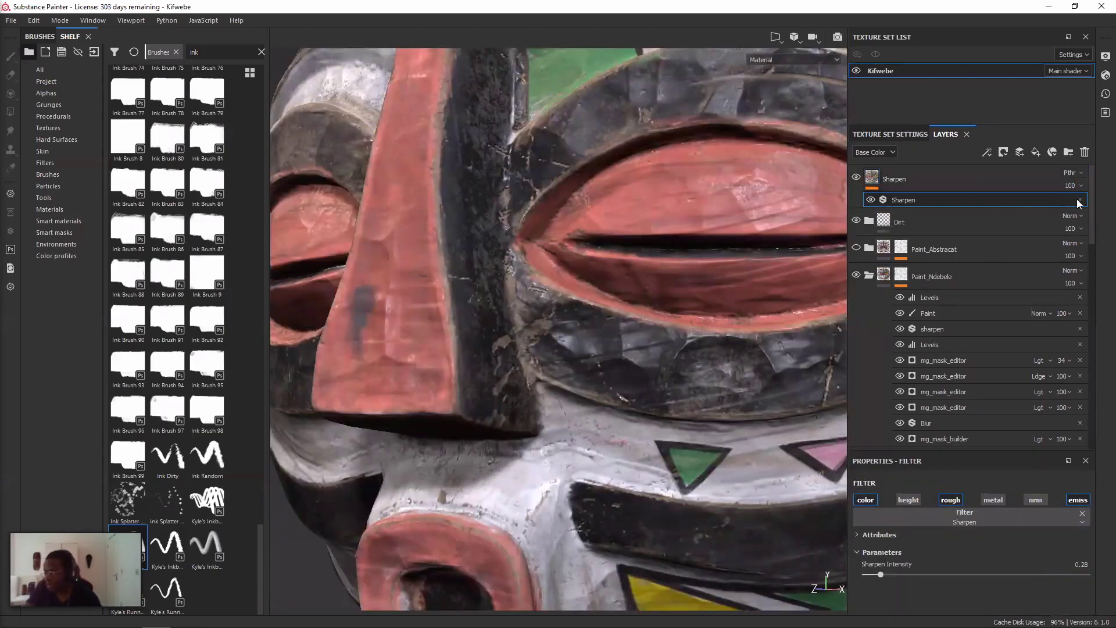
right_click_drag(1114, 201, 1115, 201, "alt")
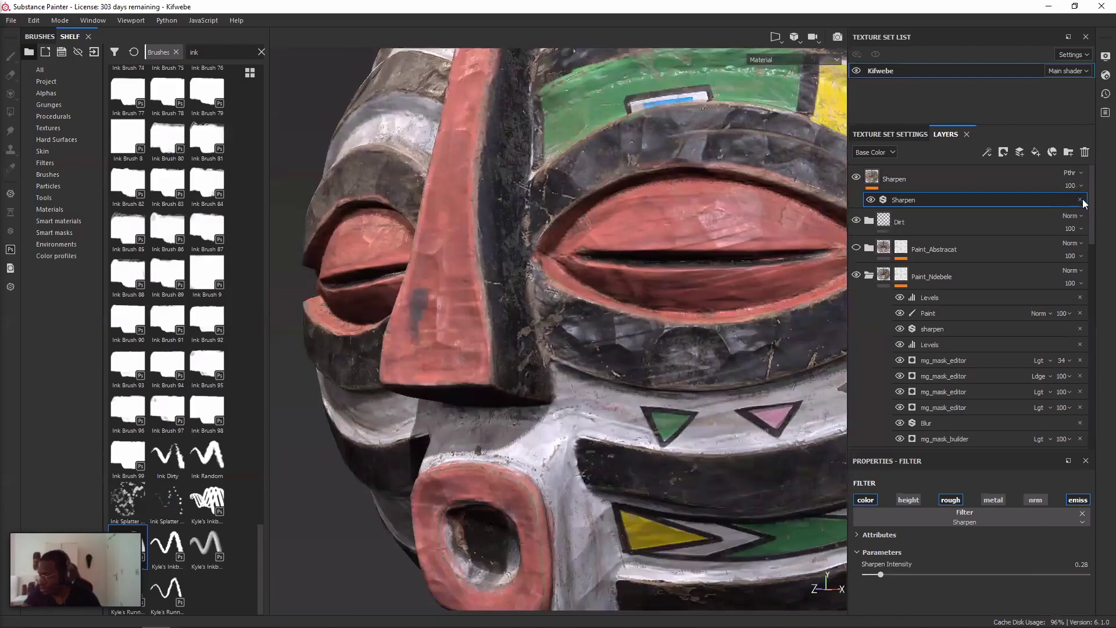
right_click_drag(1043, 199, 1068, 202, "alt")
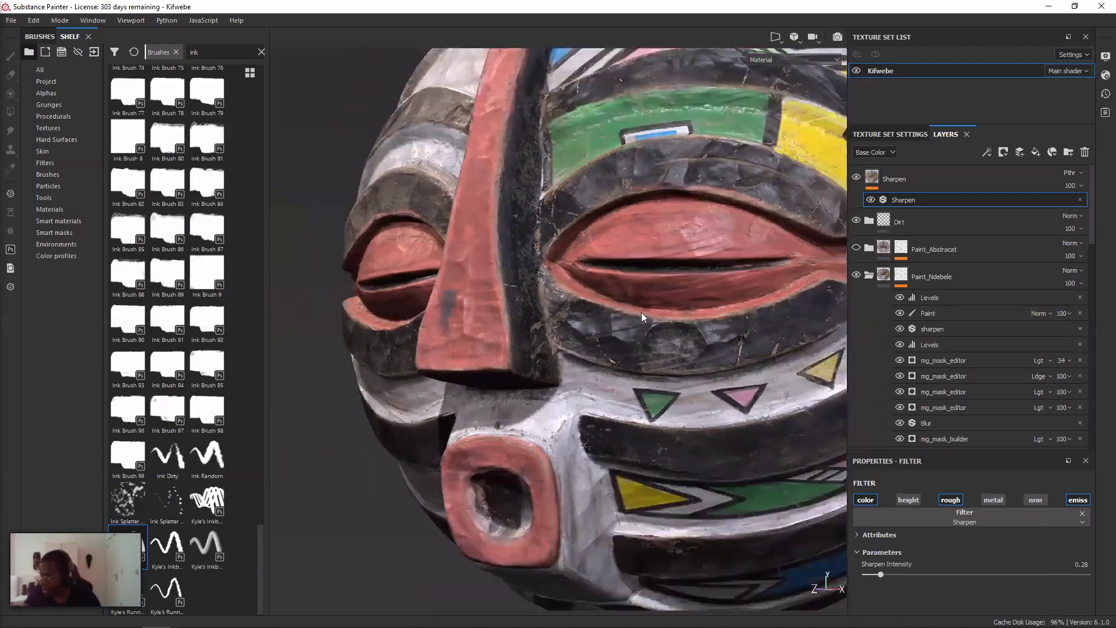
right_click_drag(629, 326, 621, 324, "alt")
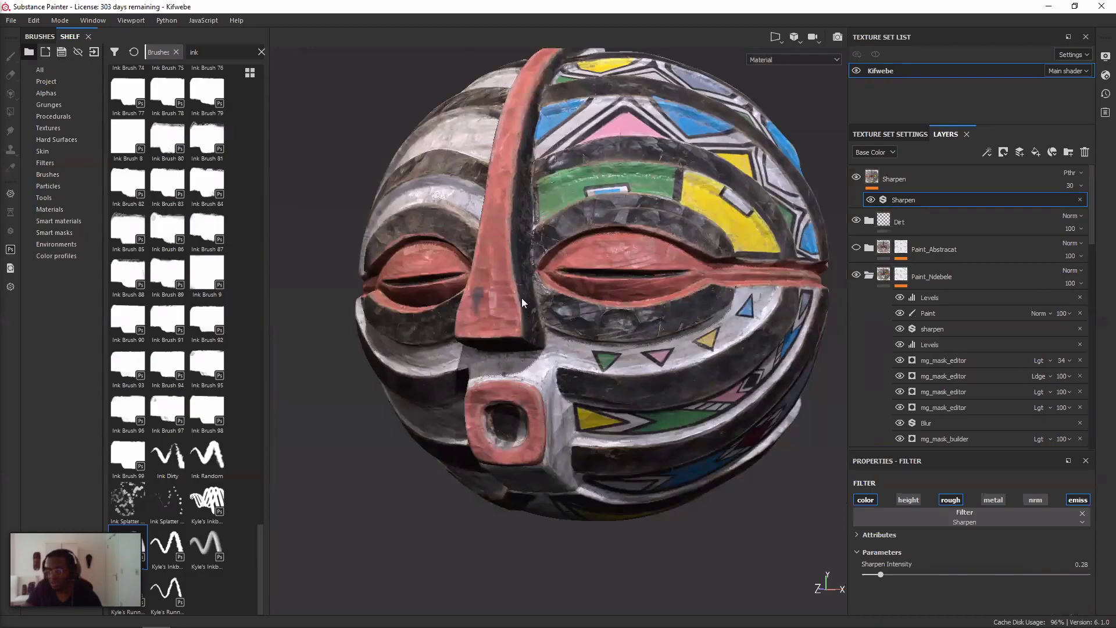
- Examine the sharpened mask from several angles and look through the colour layers in the Ndebele folder
left_click_drag(533, 300, 530, 301, "alt")
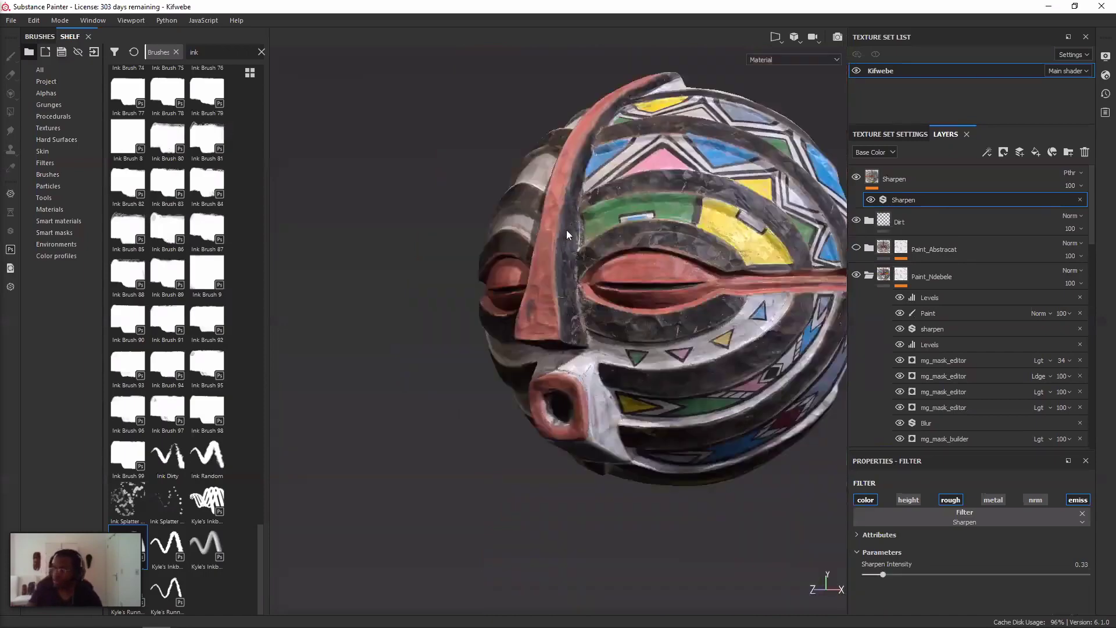
left_click_drag(567, 230, 543, 242, "alt")
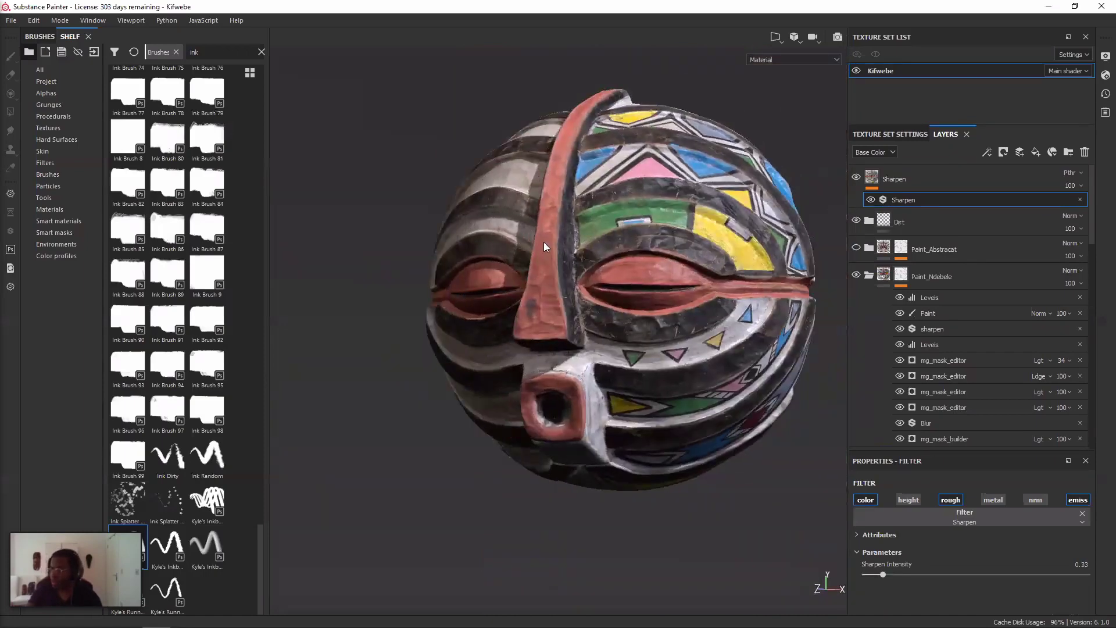
left_click_drag(543, 241, 644, 256, "alt")
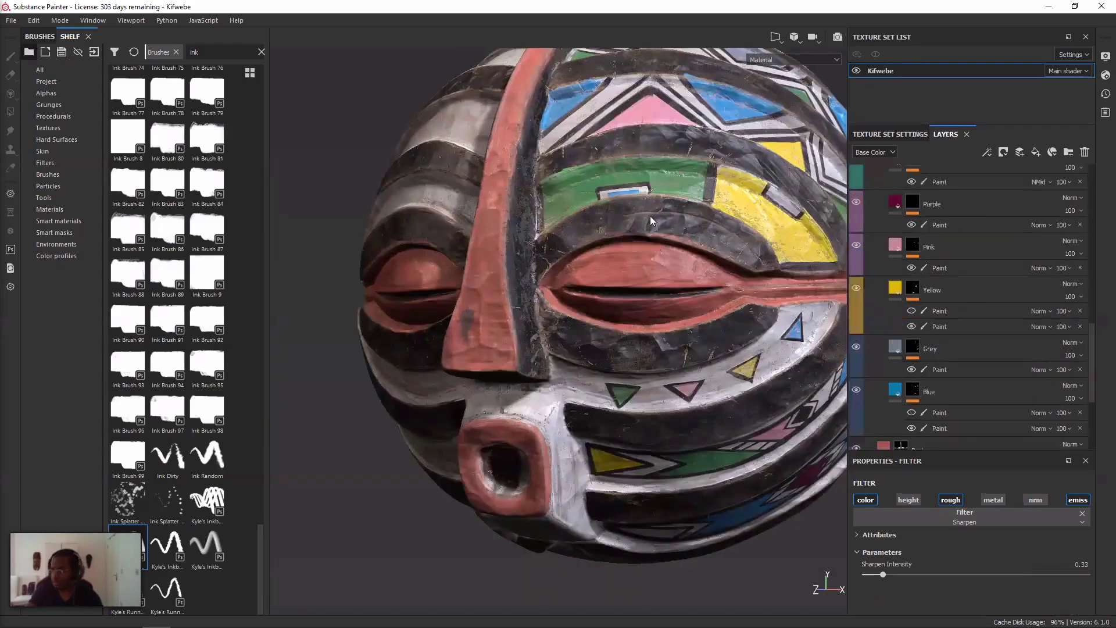
scroll(884, 385, "down", 5)
left_click(883, 384)
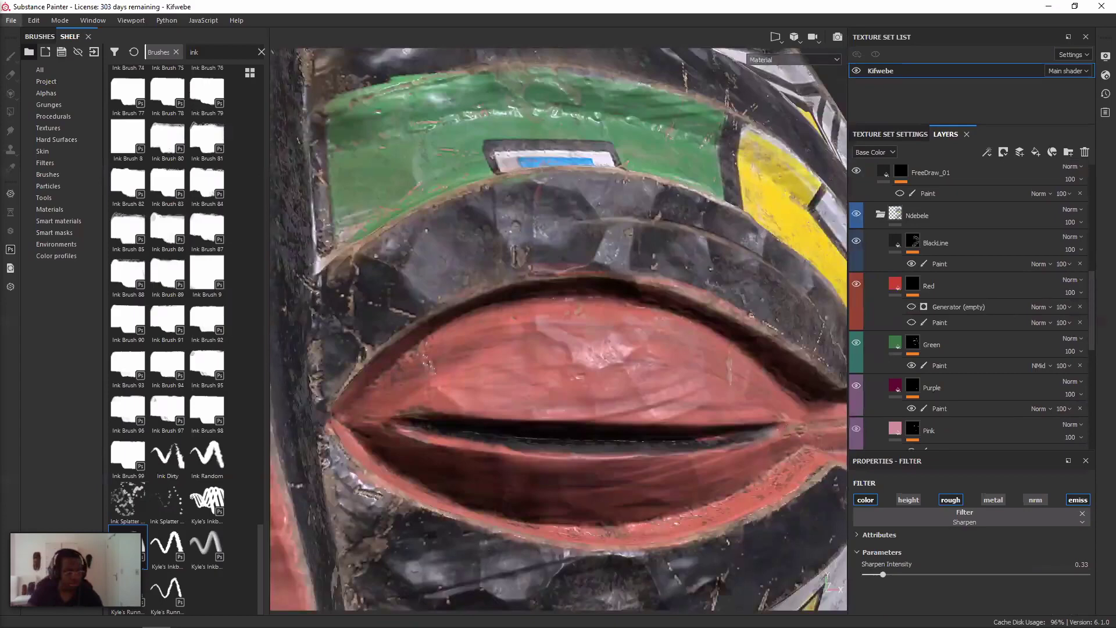
- Close the Kifwebe project without saving the changes and accept the version update for the other project being opened
key("ctrl+w")
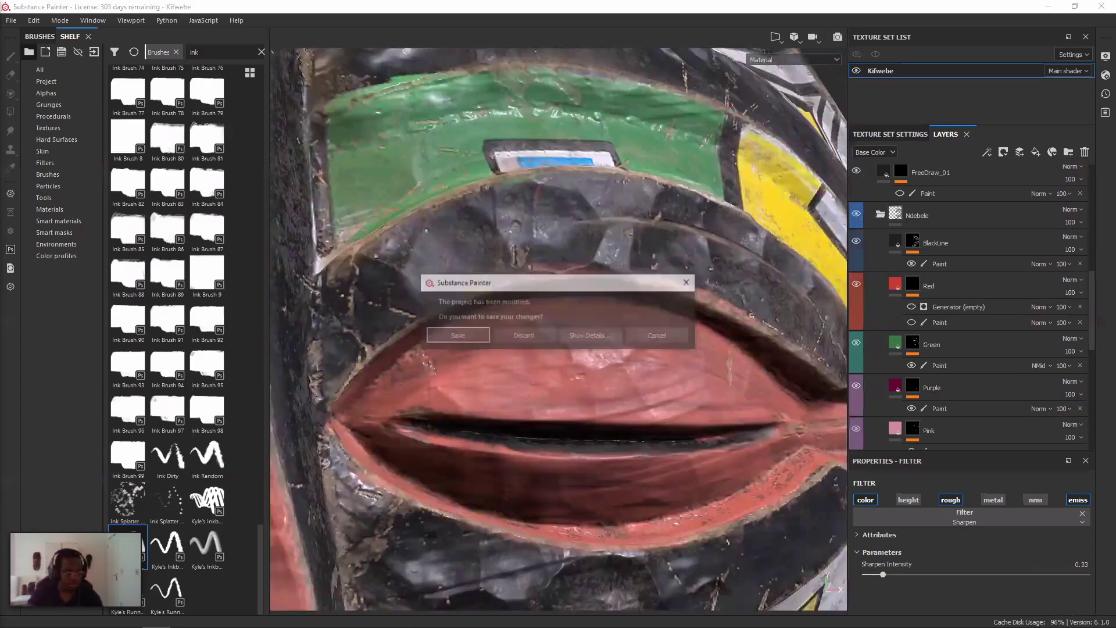
left_click(524, 336)
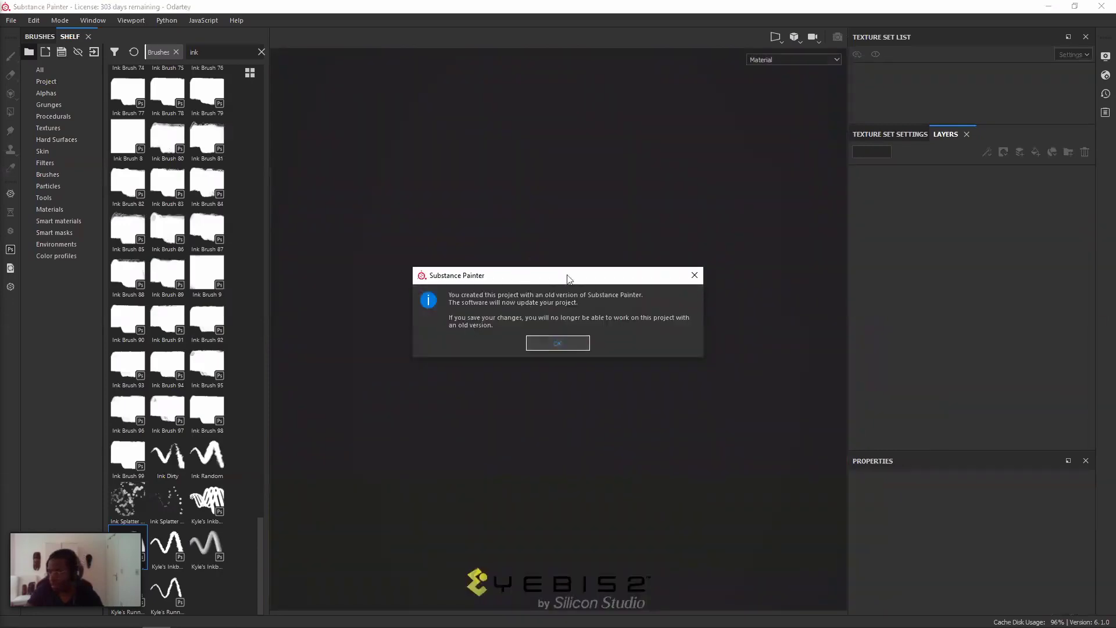
key("Return")
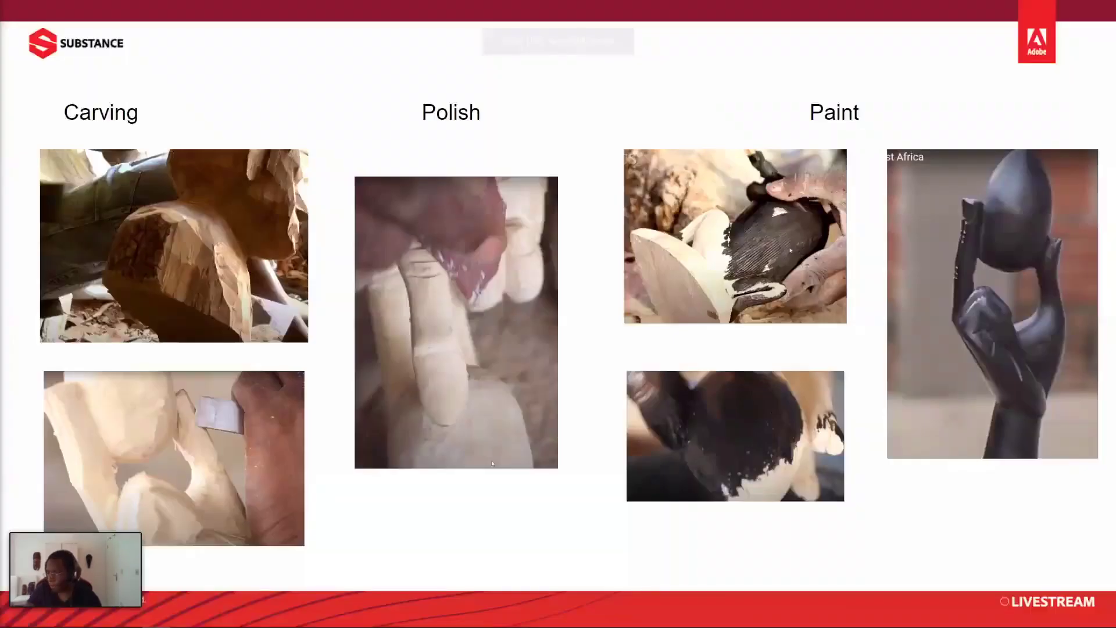
left_click(561, 254)
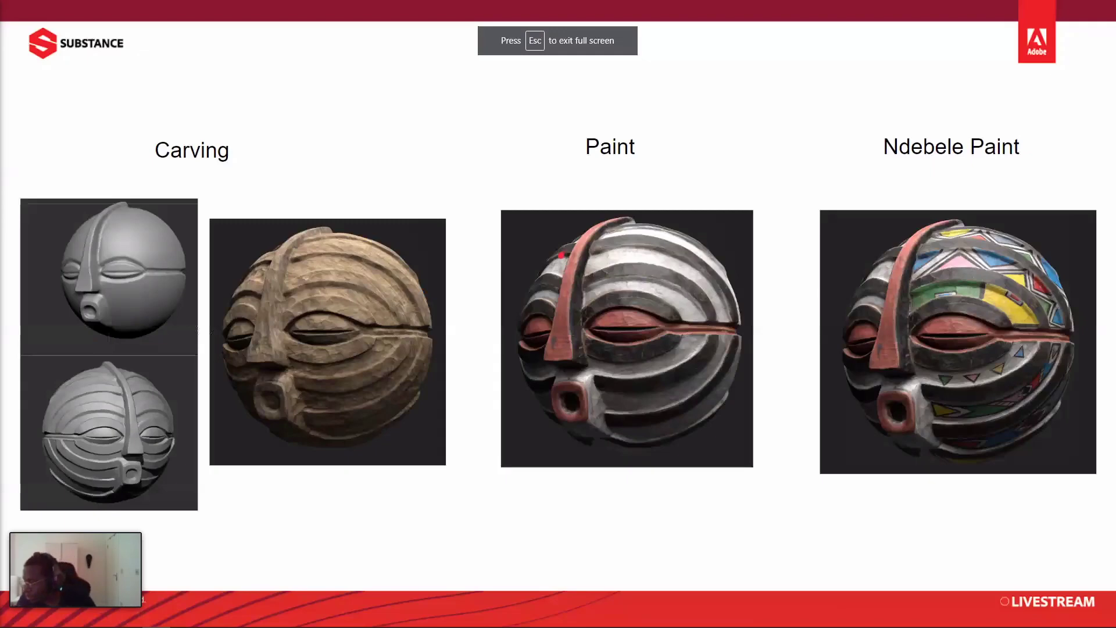
- Page through the presentation slides from the carving and paint stages to the finished masks and the Ndebele woman and bust references
key("Left")
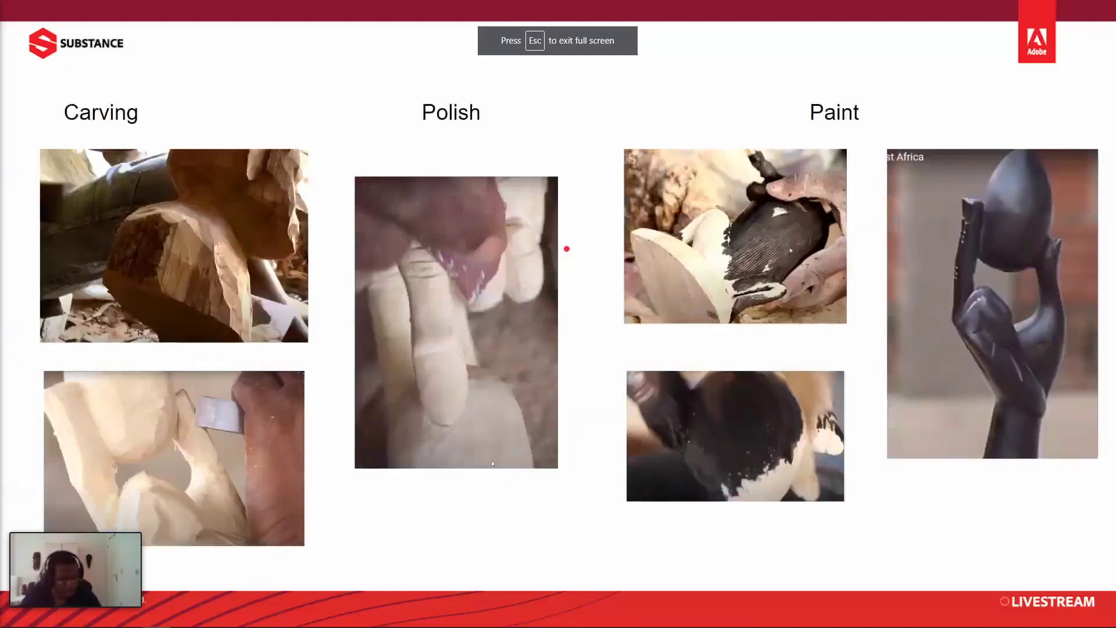
key("Right")
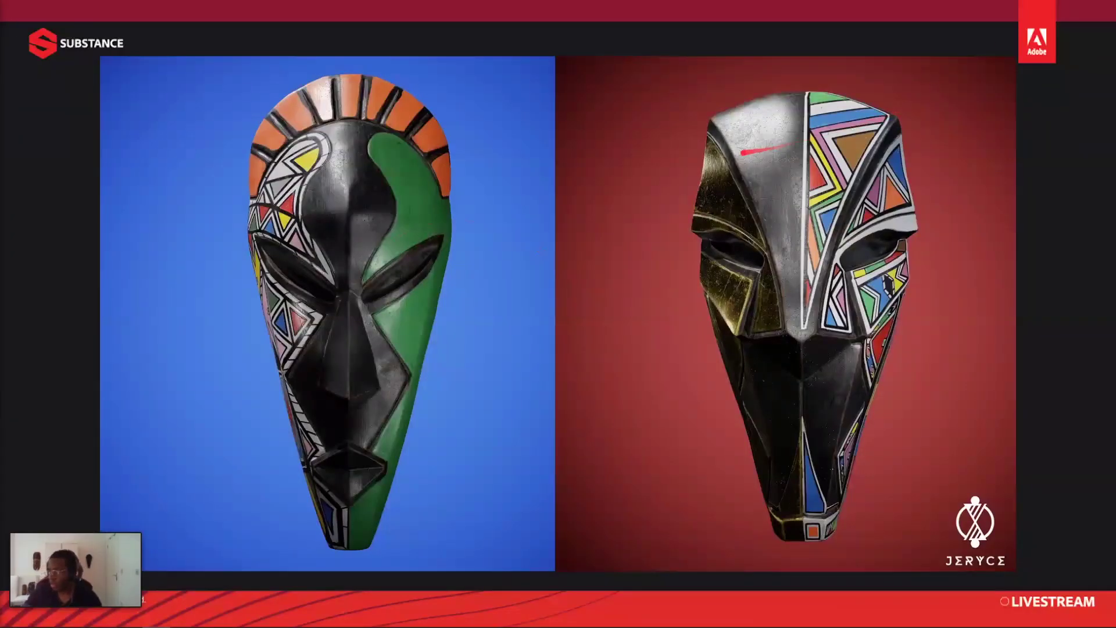
key("Right")
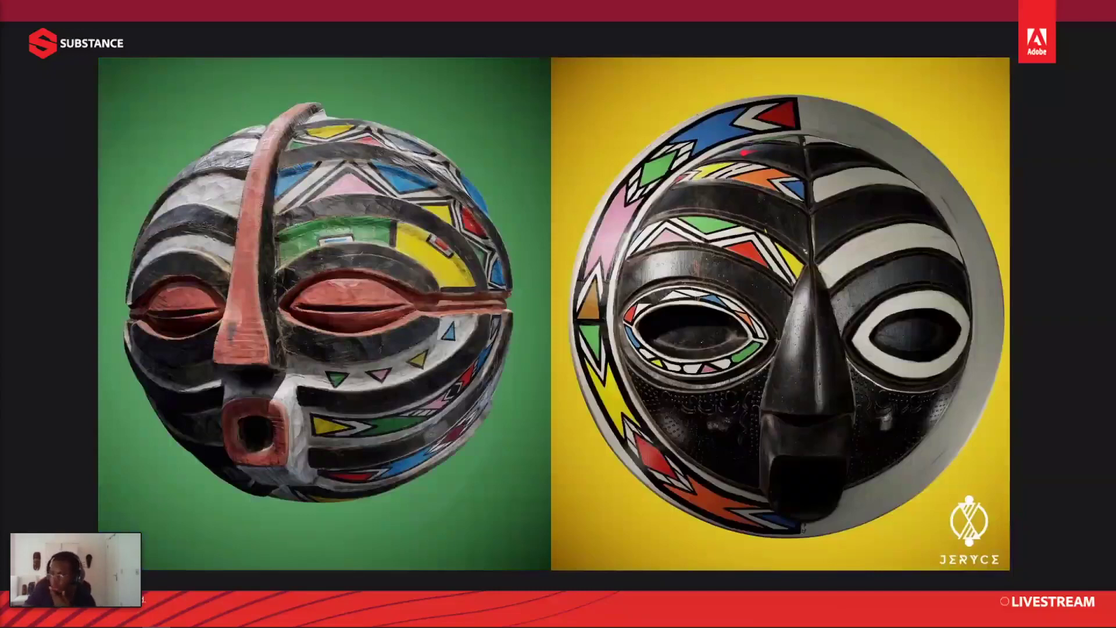
key("Right")
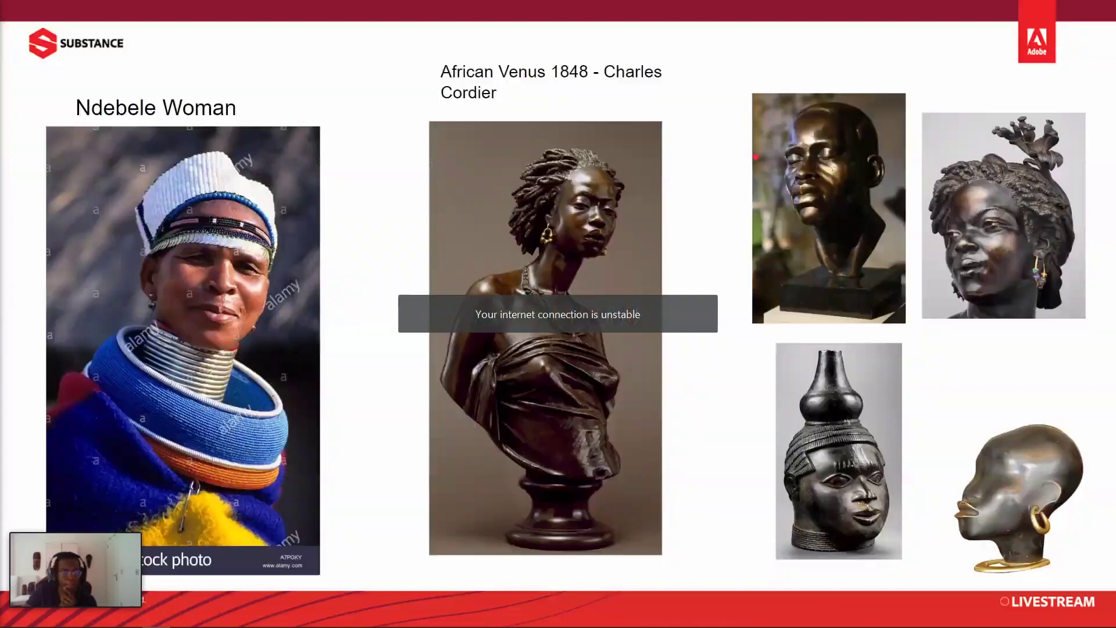
key("Right")
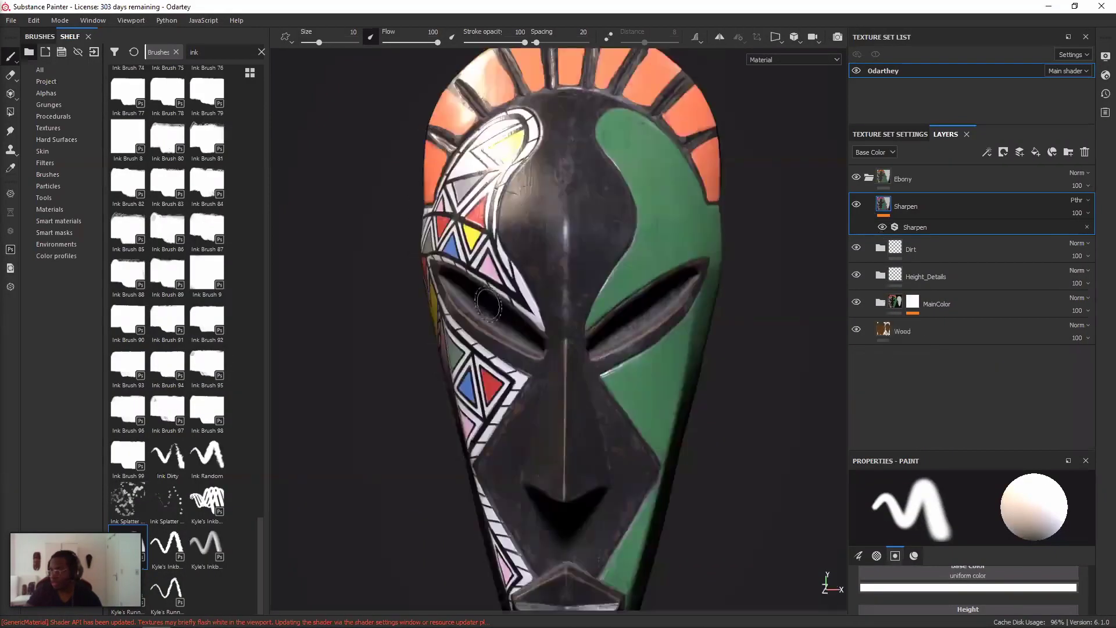
- View the painted Odartey mask from the front and sides and hide its Sharpen, Dirt, Height_Details and MainColor layers, leaving only Wood shown
left_click_drag(487, 303, 503, 303, "alt")
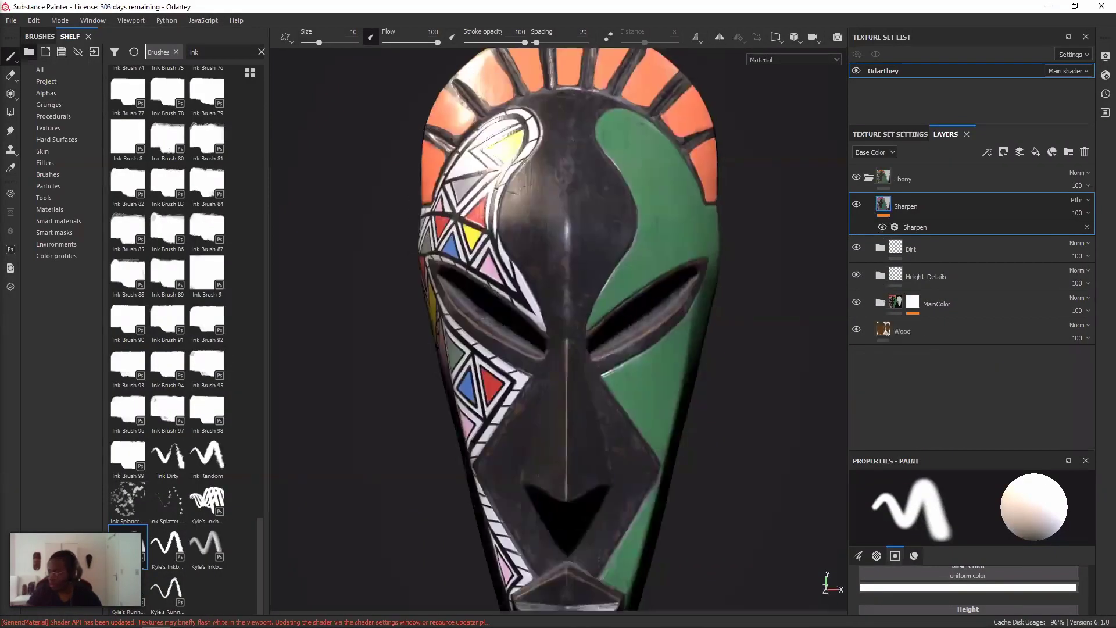
left_click_drag(614, 319, 593, 323, "alt")
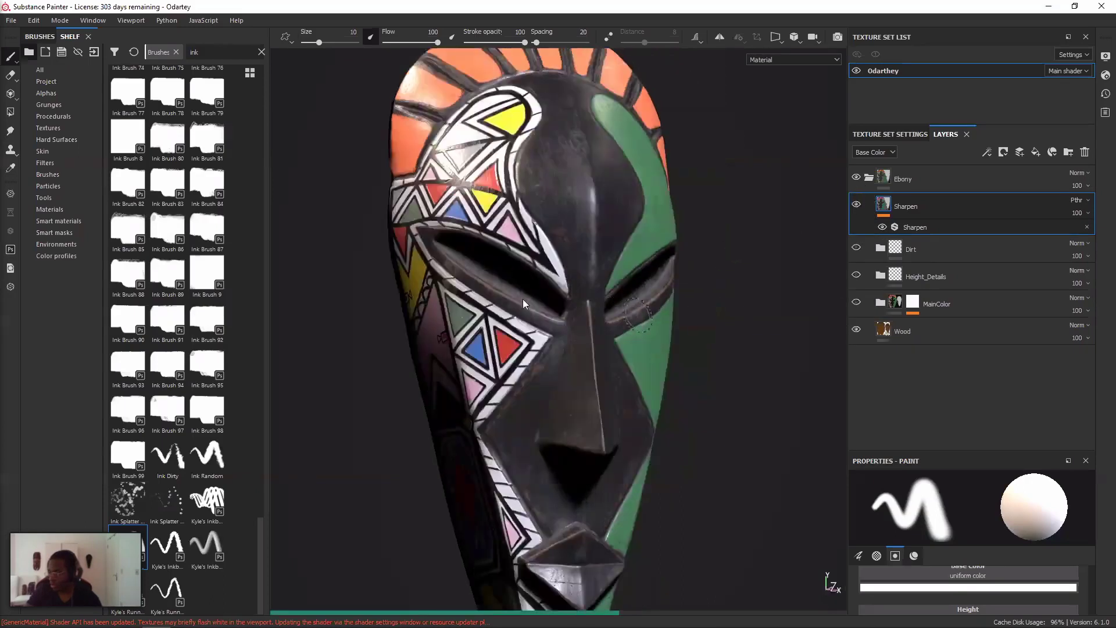
left_click_drag(522, 299, 604, 297, "alt")
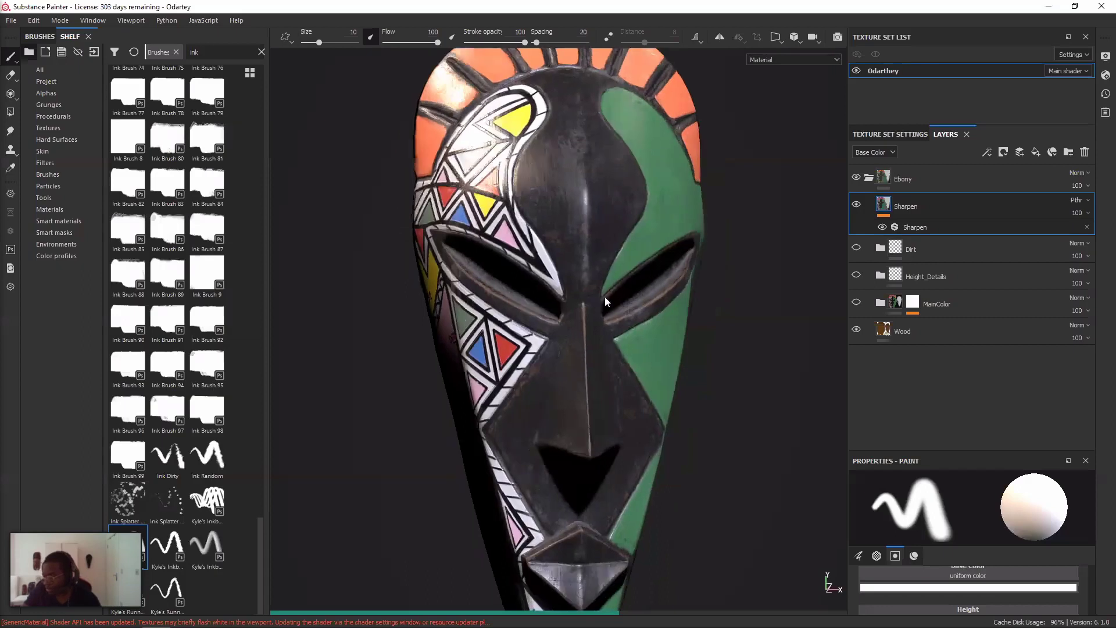
mouse_move(596, 229)
left_mouse_down("alt")
mouse_move(646, 244)
mouse_move(489, 278)
left_mouse_up("alt")
left_click_drag(638, 288, 610, 285, "alt")
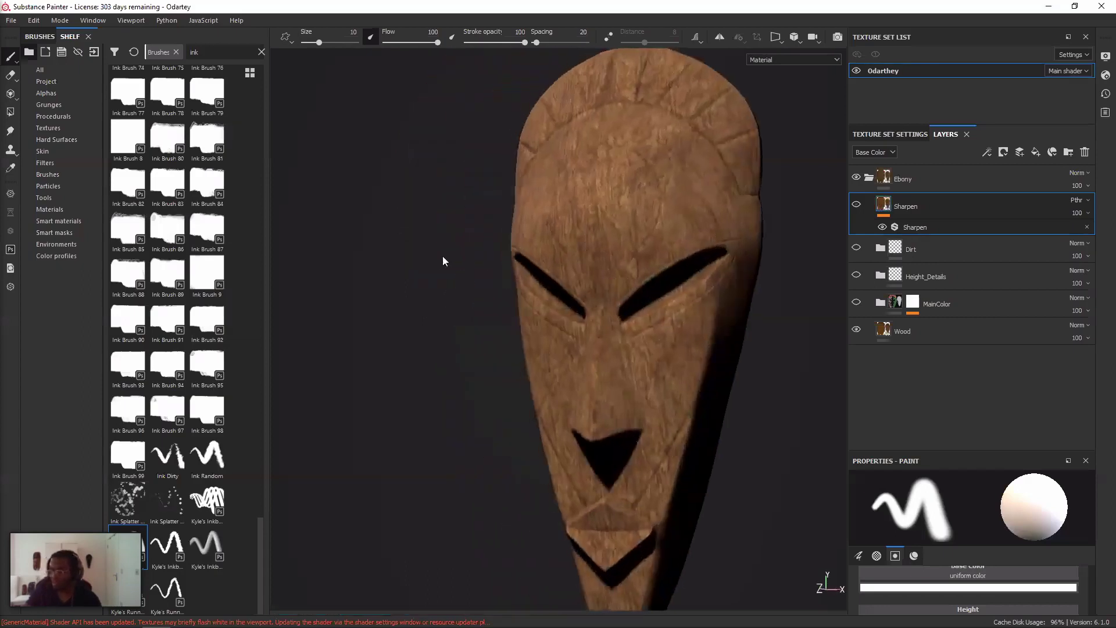
- Examine the bare Wood fill layer's grain on the forehead and around the eyes from several angles and close up
left_click_drag(429, 256, 474, 269, "alt")
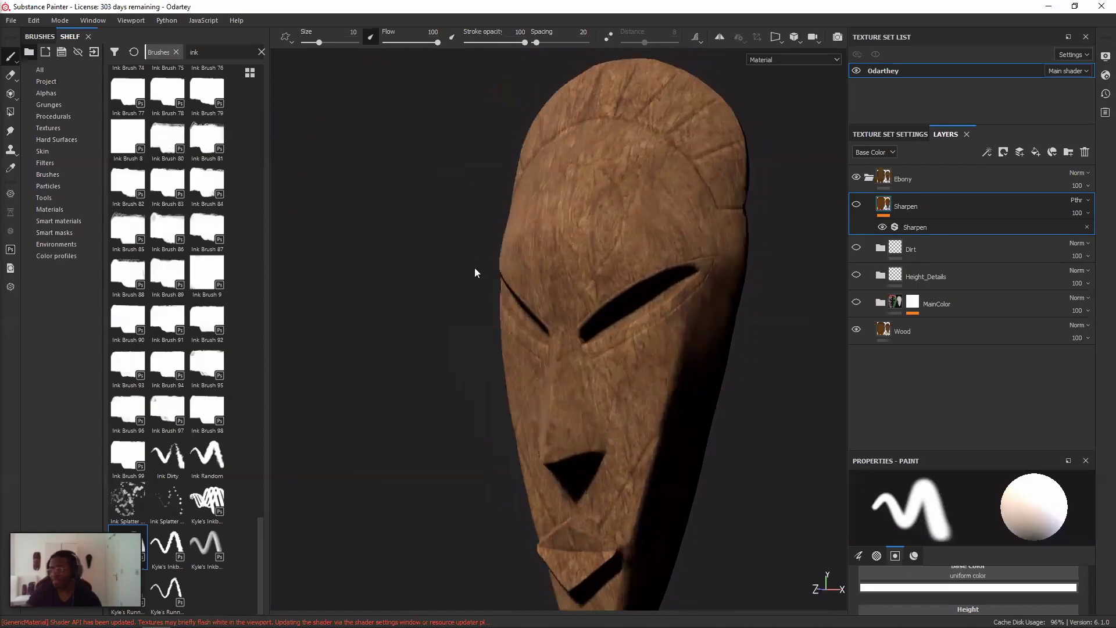
scroll(475, 269, "up", 2)
scroll(475, 268, "up", 2)
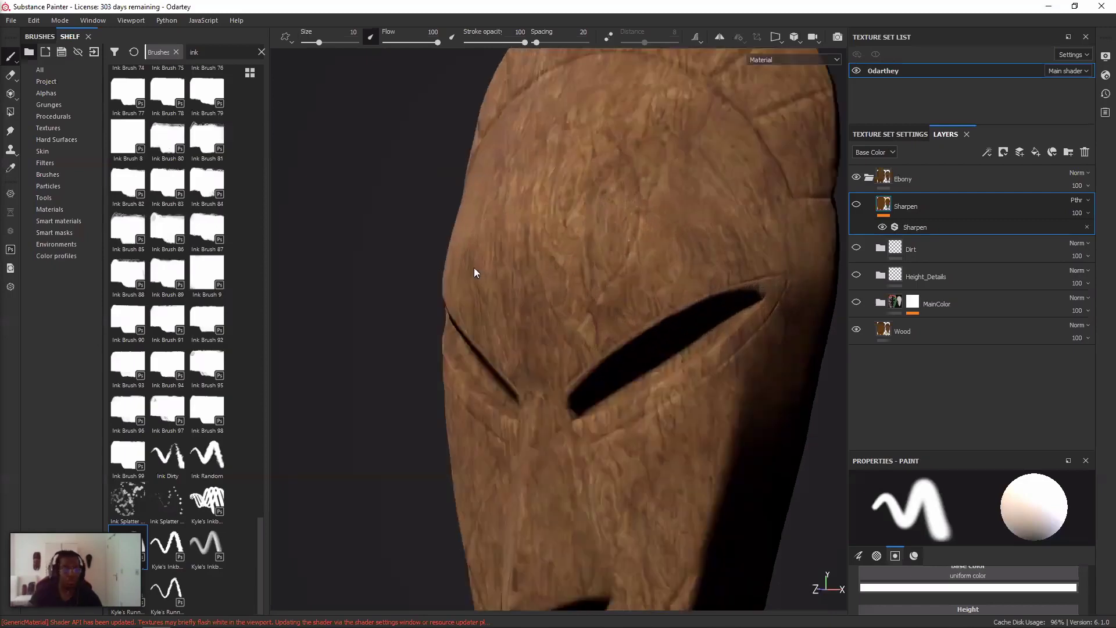
left_click_drag(474, 267, 524, 269, "alt")
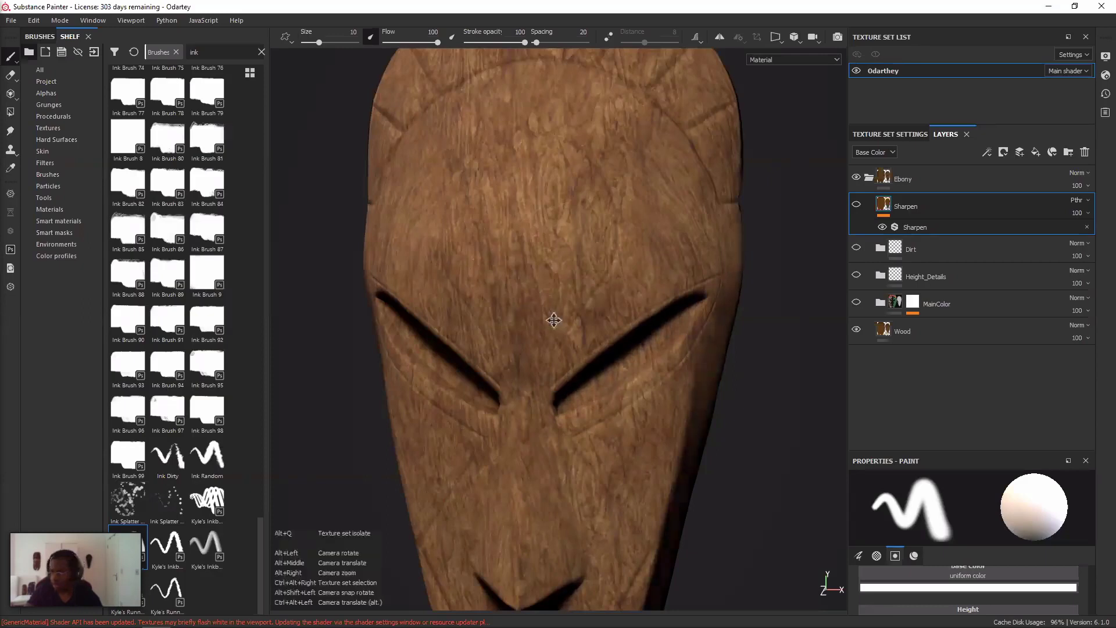
middle_click_drag(553, 316, 804, 287, "alt")
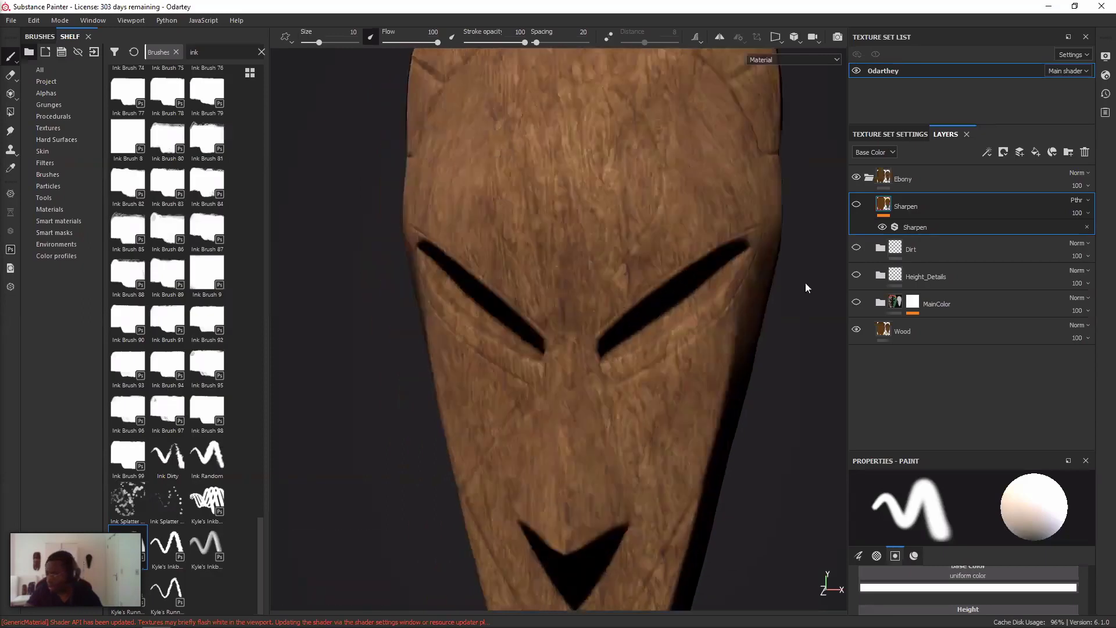
left_click_drag(629, 282, 489, 246, "alt")
left_click_drag(616, 250, 630, 246, "alt")
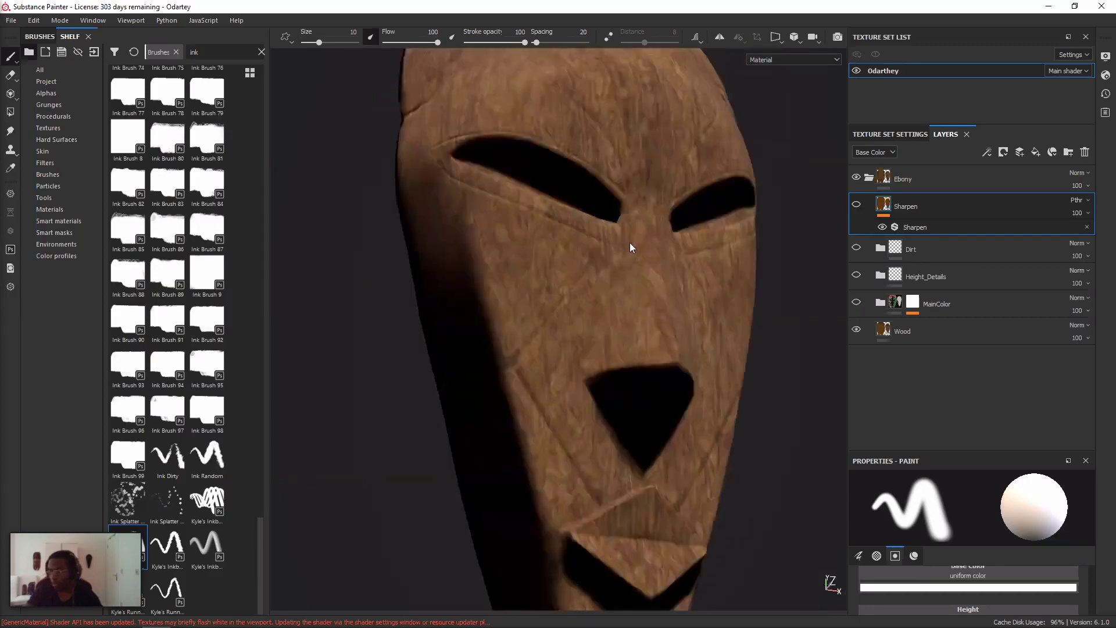
scroll(630, 247, "up", 5)
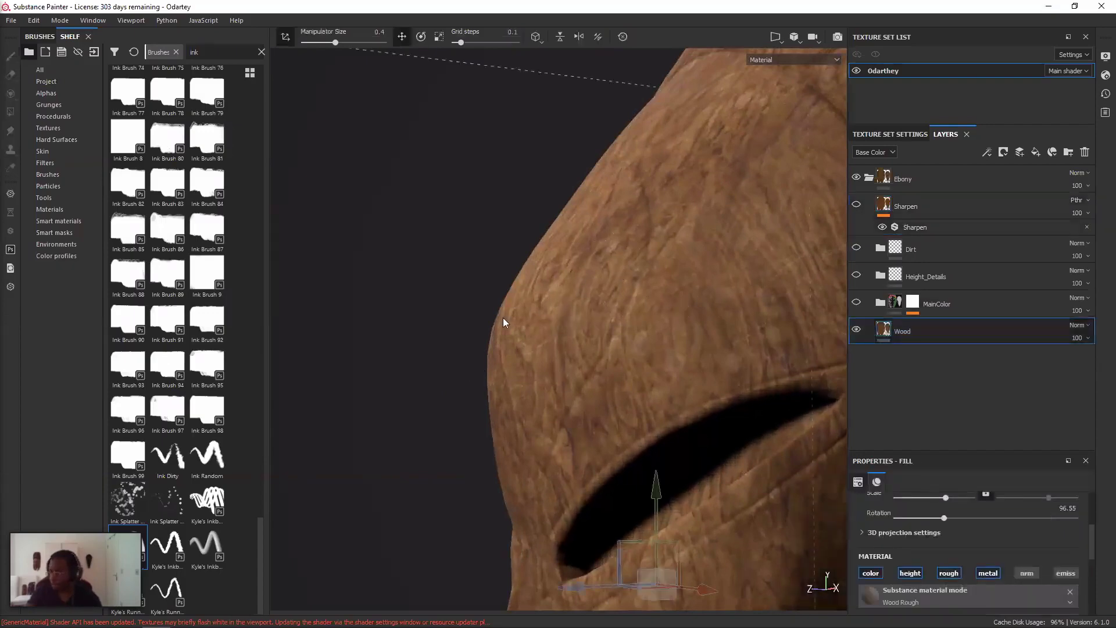
left_click_drag(565, 322, 565, 323, "alt")
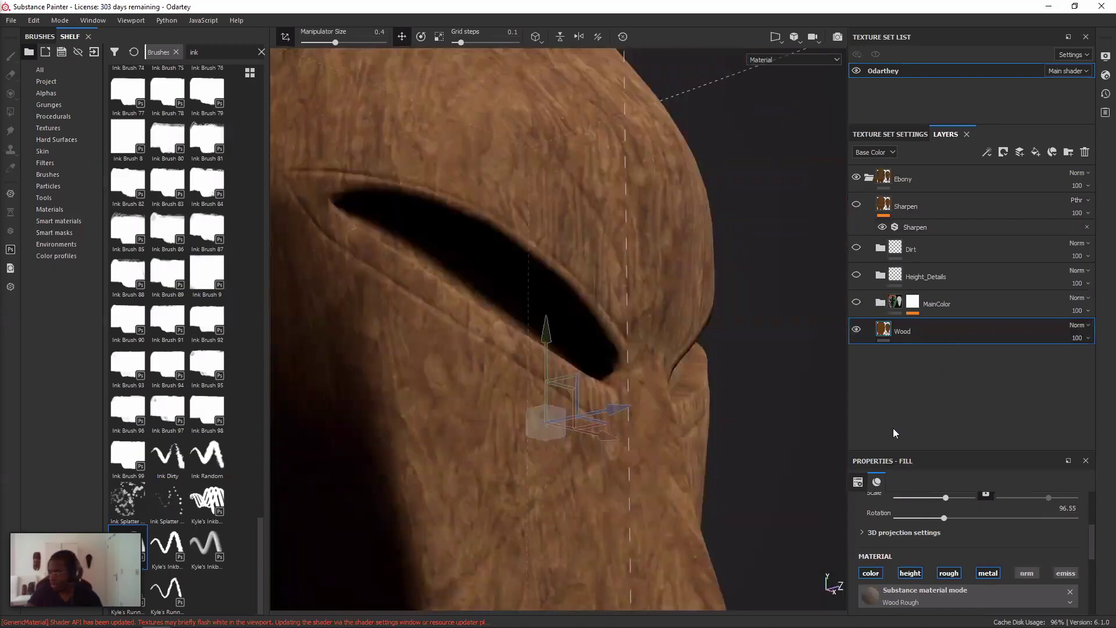
- Expand the MainColor folder and show it with AbstractPainting, SecondaryPaint, Main_Green and Main_White hidden
left_click(880, 303)
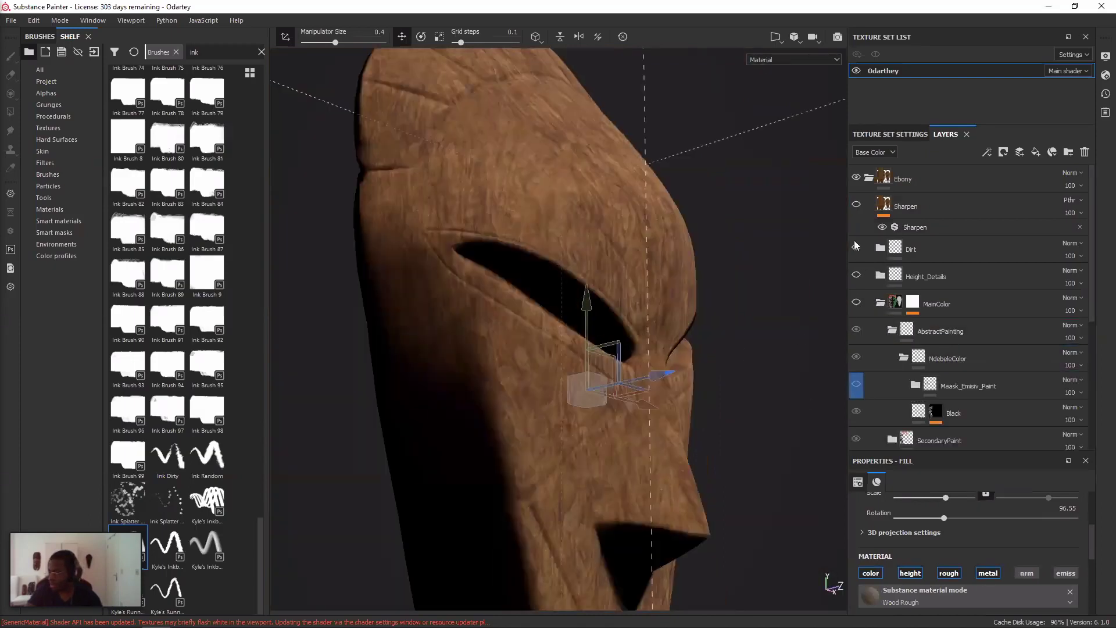
scroll(859, 250, "down", 5)
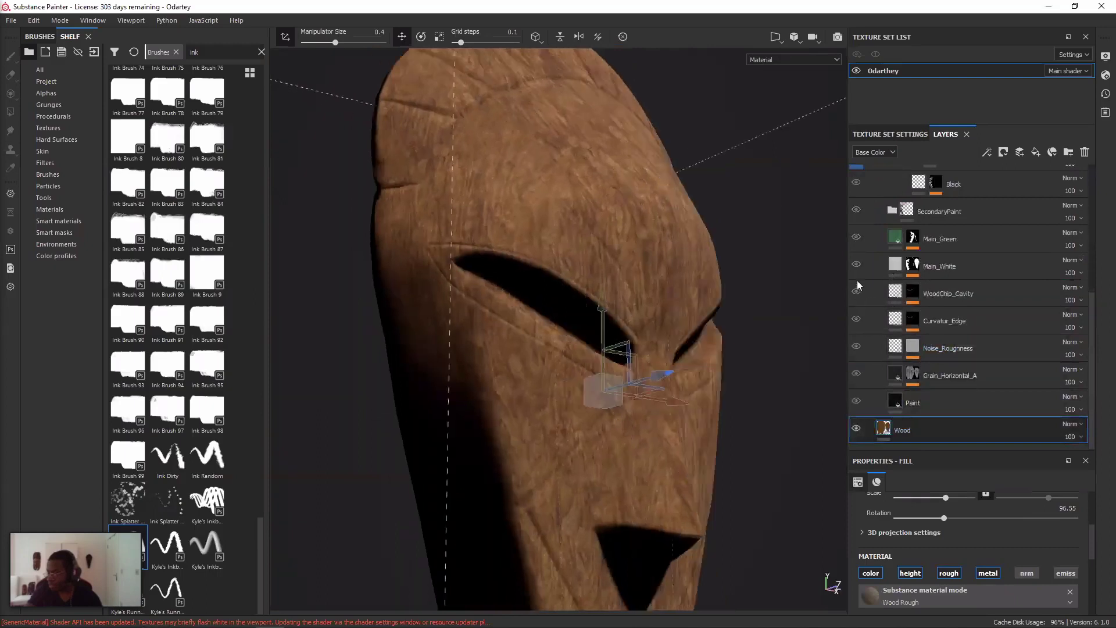
scroll(860, 321, "up", 1)
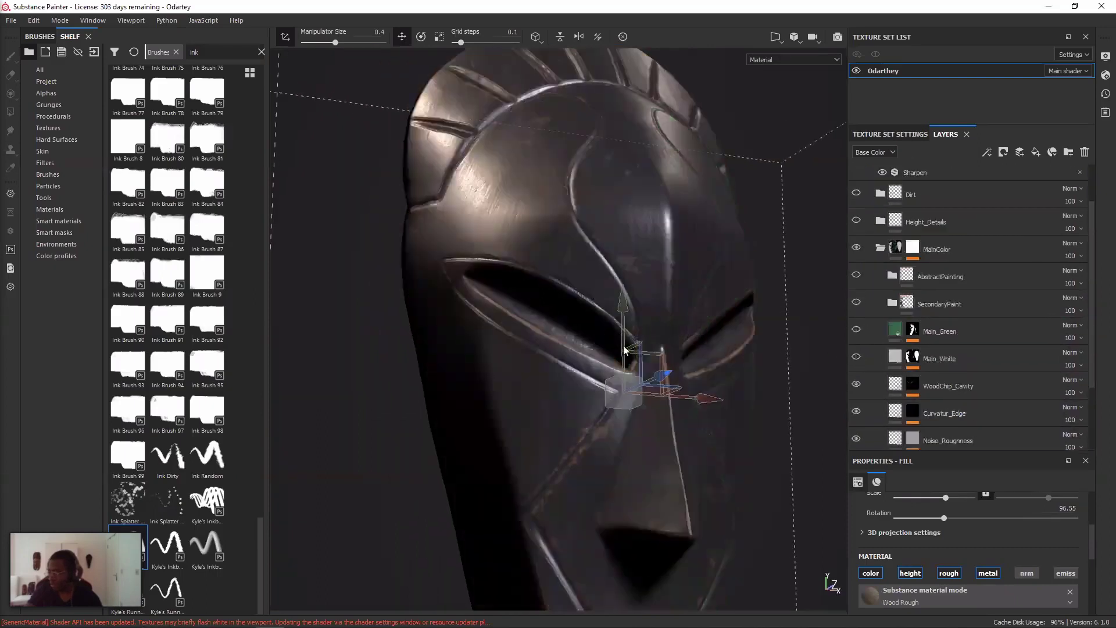
left_click_drag(695, 341, 660, 337, "alt")
right_click_drag(660, 336, 681, 337, "shift")
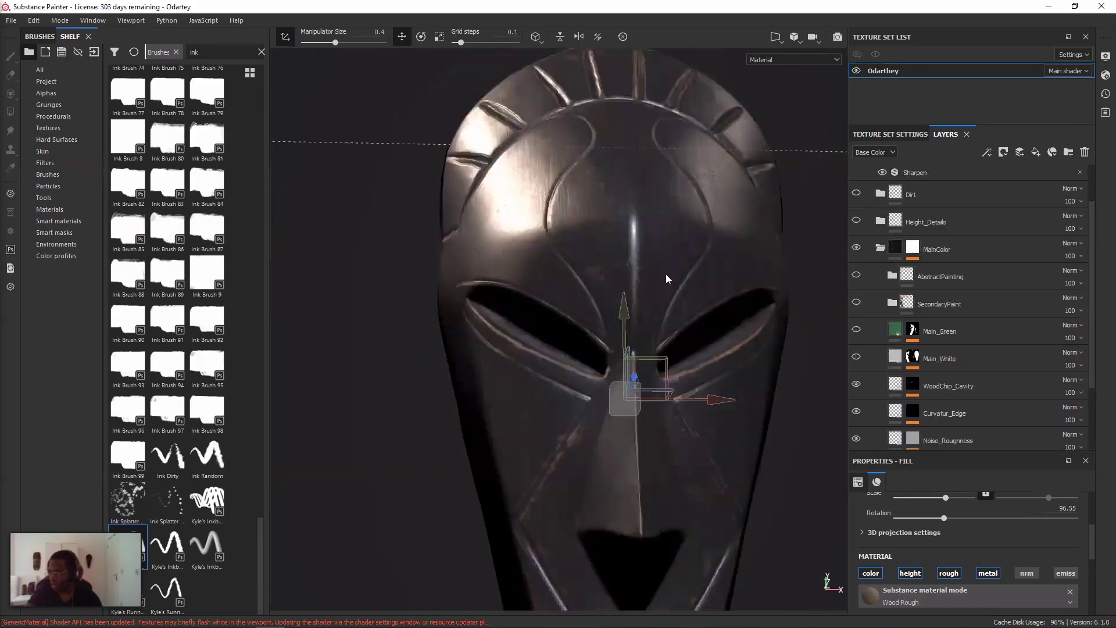
- Examine the dark painted base around the brow, eye and nose from several angles and bring up the Grain_Horizontal_A fill settings
left_click_drag(668, 279, 558, 325, "alt")
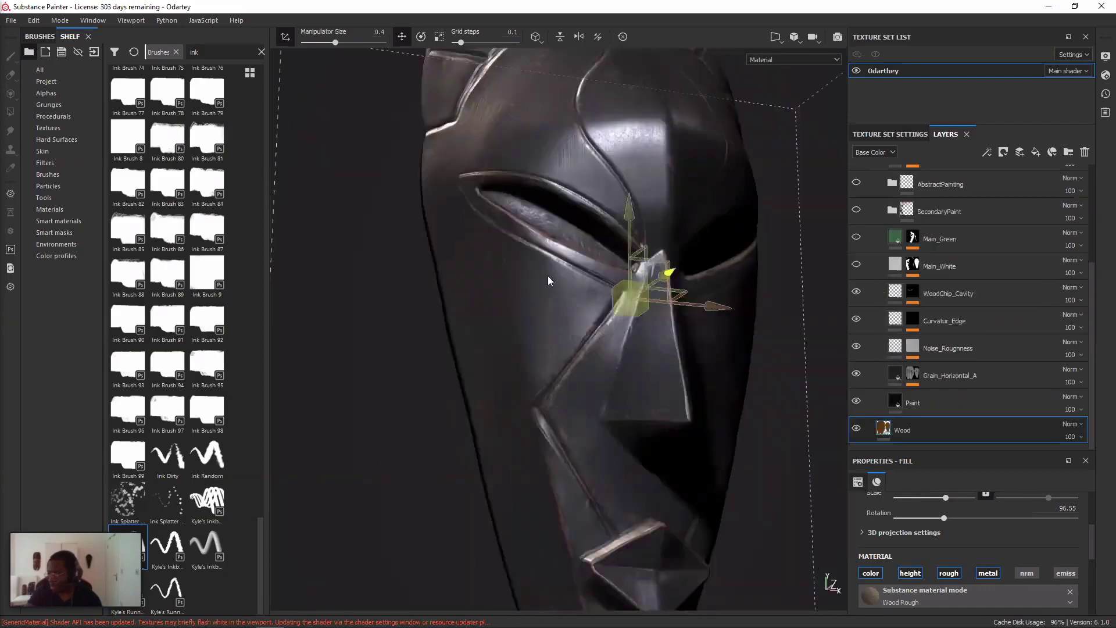
left_click_drag(549, 279, 658, 269, "alt")
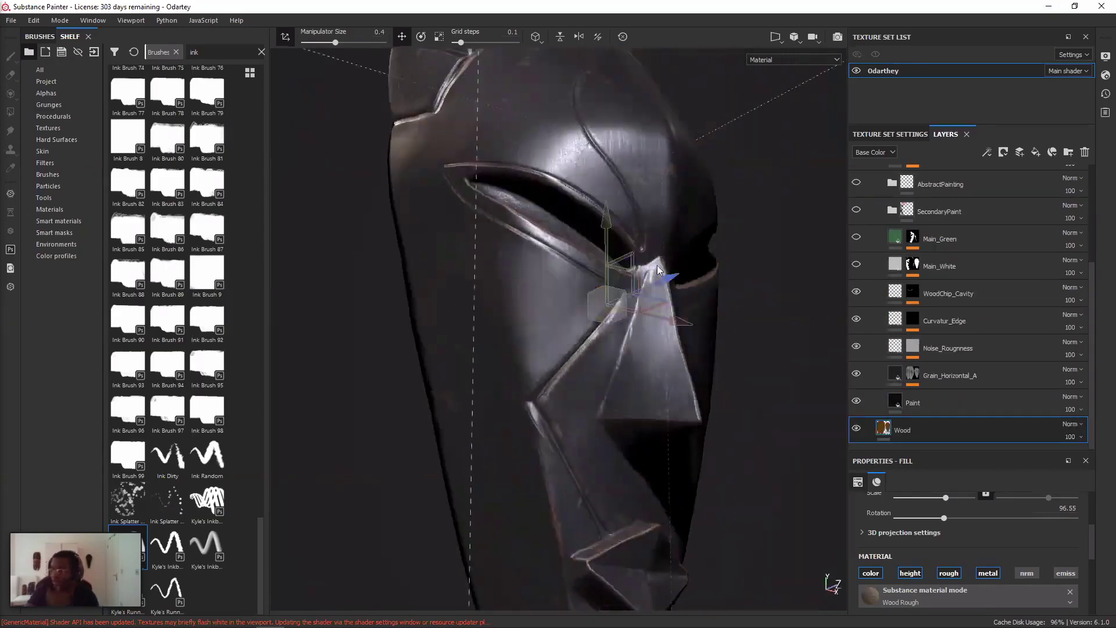
scroll(648, 276, "up", 5)
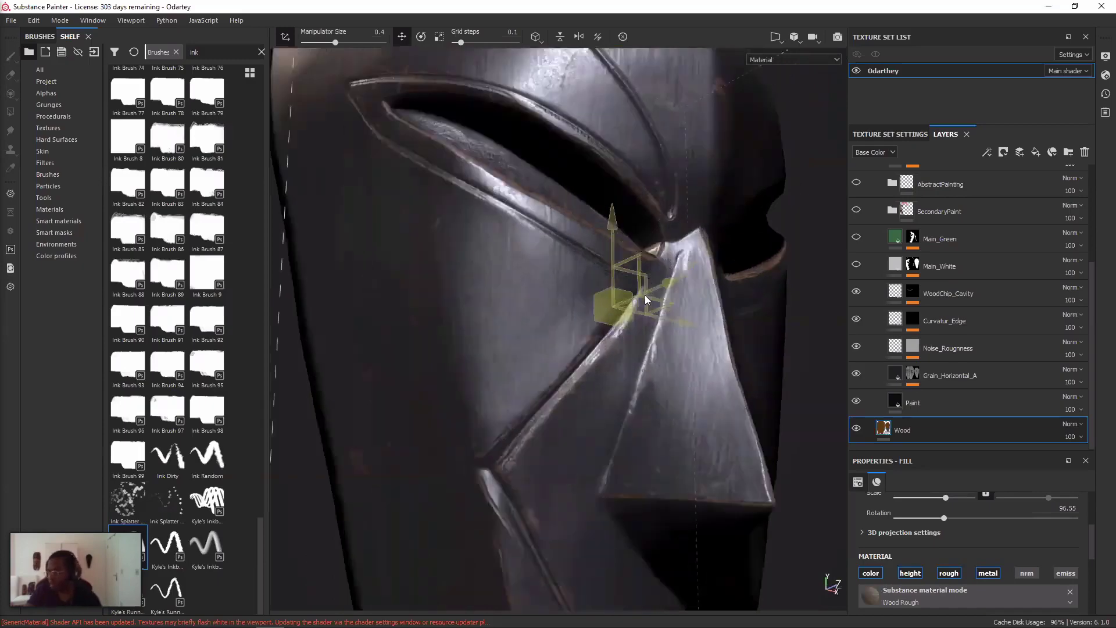
key("f")
left_click_drag(646, 294, 614, 298, "alt")
scroll(916, 376, "up", 3, "alt")
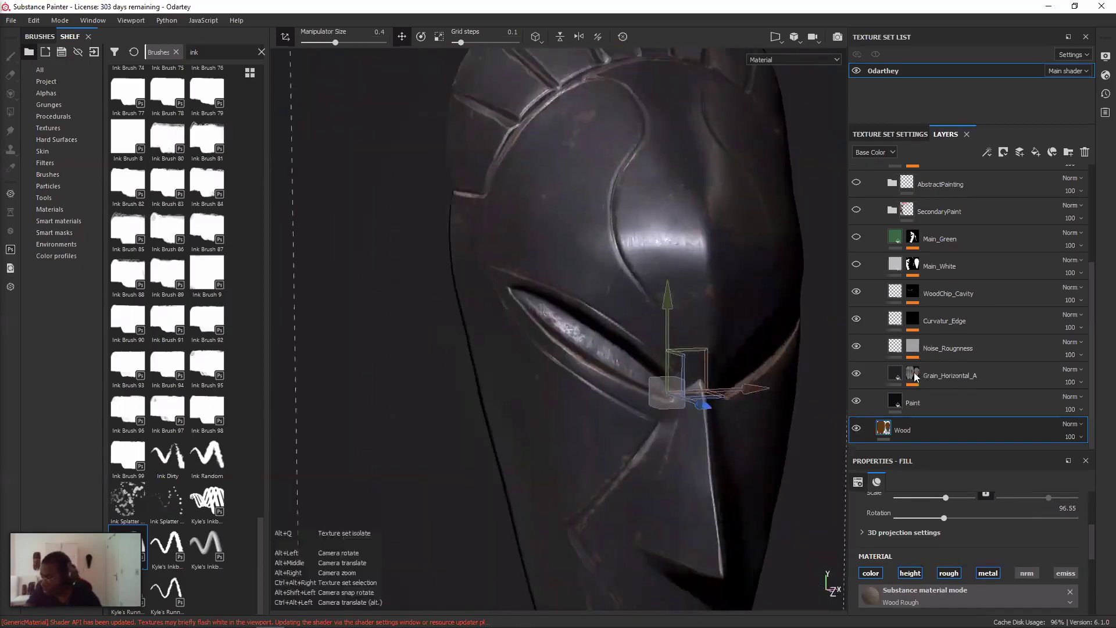
mouse_move(914, 377)
right_mouse_down("alt")
mouse_move(892, 385)
mouse_move(905, 375)
right_mouse_up("alt")
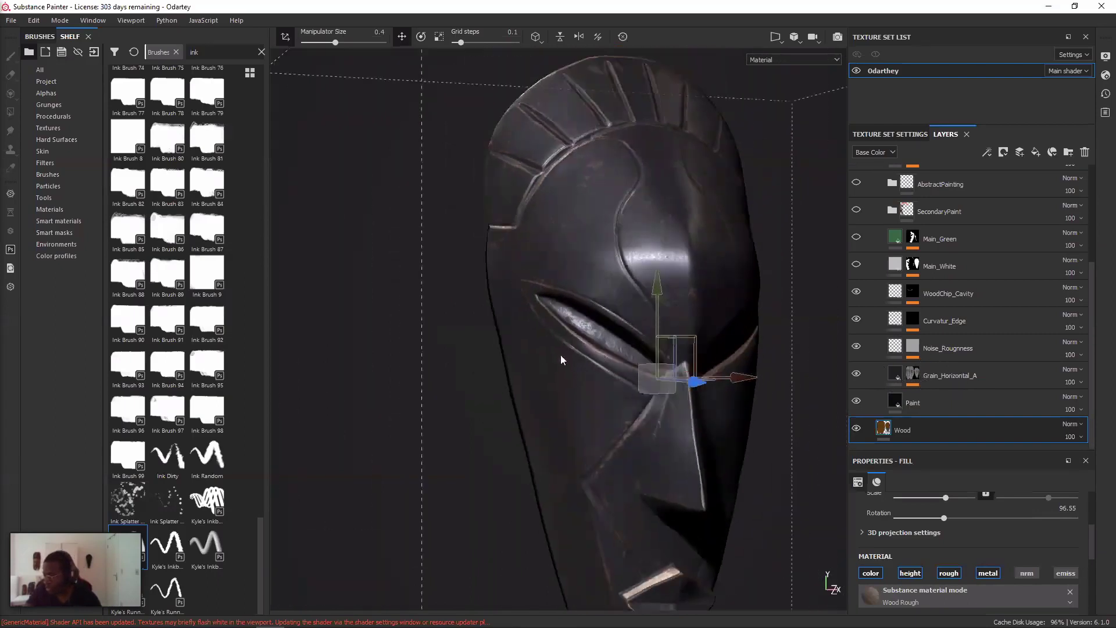
left_click_drag(585, 289, 783, 381, "alt")
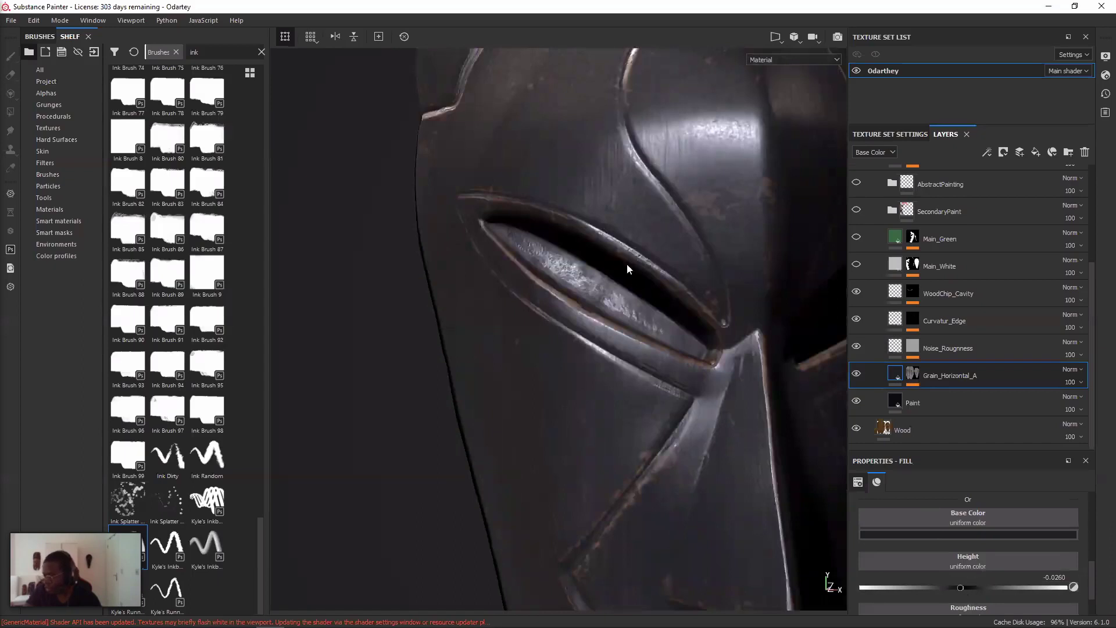
- Try a lower Roughness of about 0.85 on the Grain_Horizontal_A fill, undo it and check the surface reflections
scroll(967, 558, "down", 2)
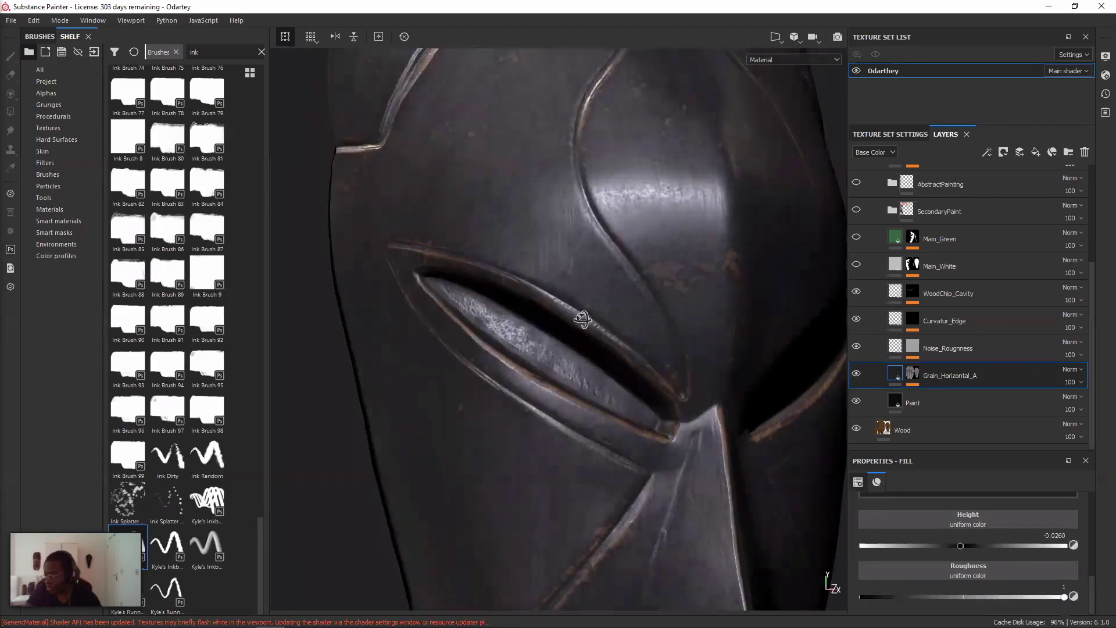
left_click_drag(927, 601, 895, 599)
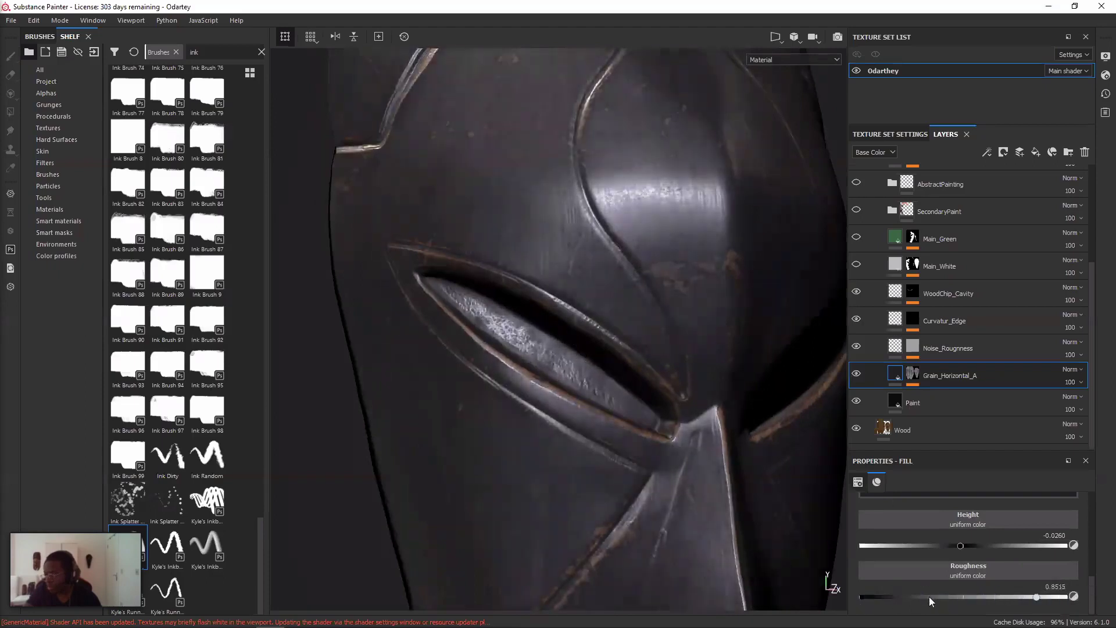
key("ctrl+z")
left_click_drag(715, 356, 740, 336, "alt")
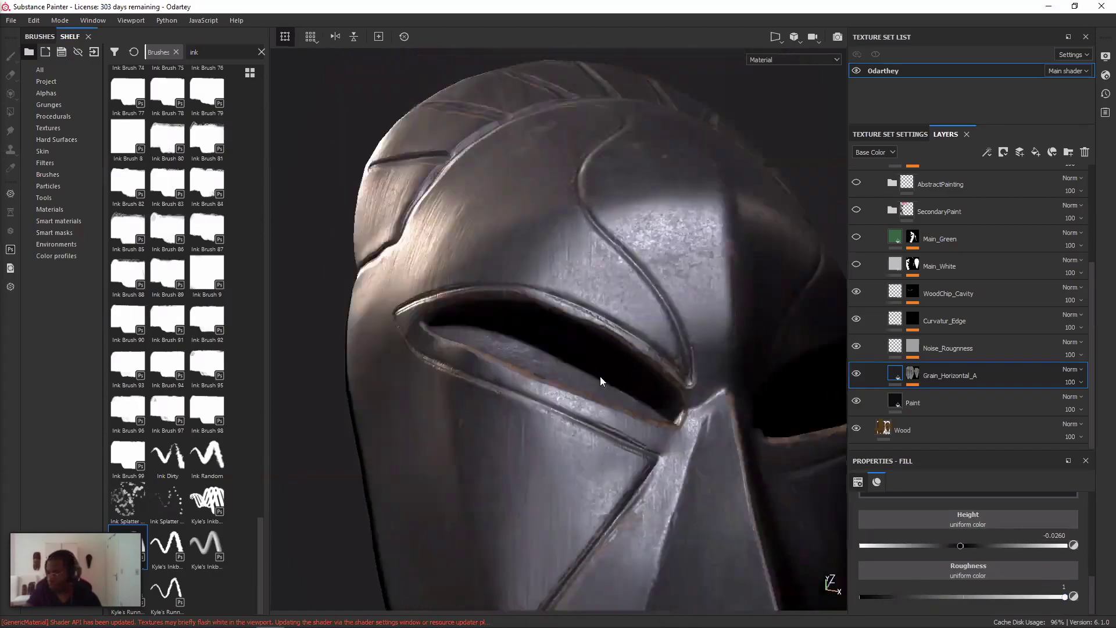
key("ctrl+z")
left_click_drag(601, 378, 593, 254, "alt")
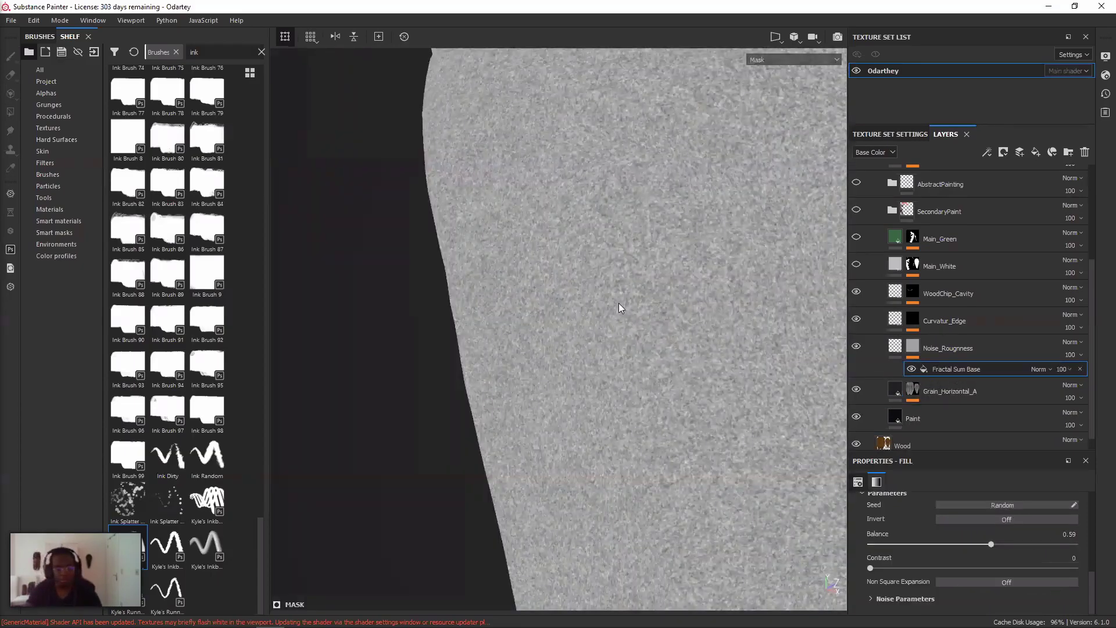
- Inspect the Fractal Sum Base noise in the Noise_Roughness mask and return to the material view
left_click_drag(618, 303, 539, 307, "alt")
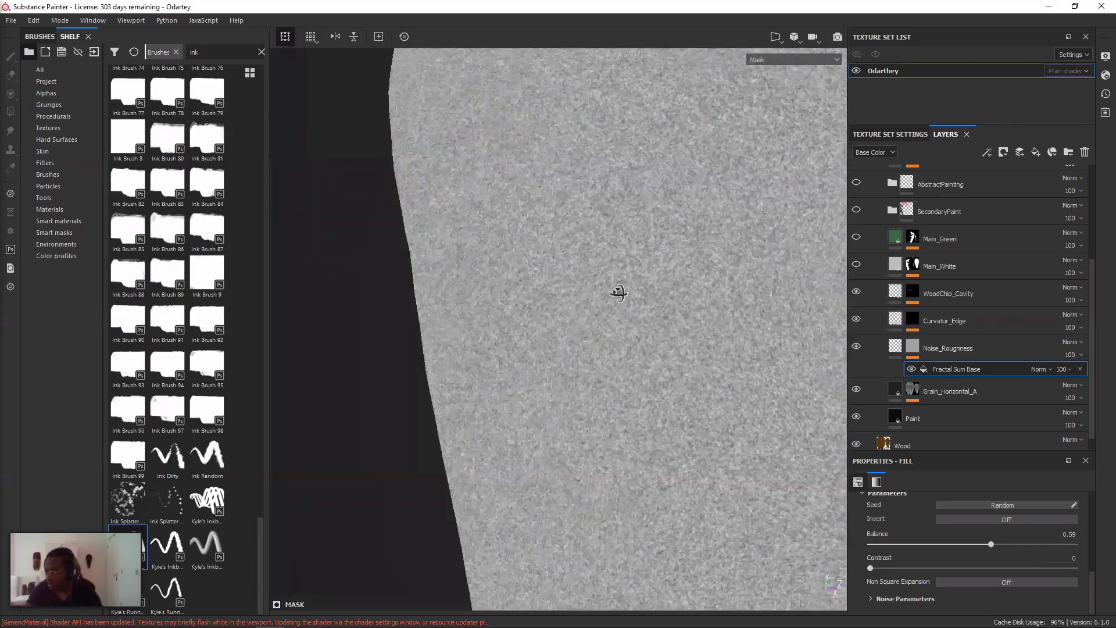
right_click_drag(618, 293, 642, 294, "alt")
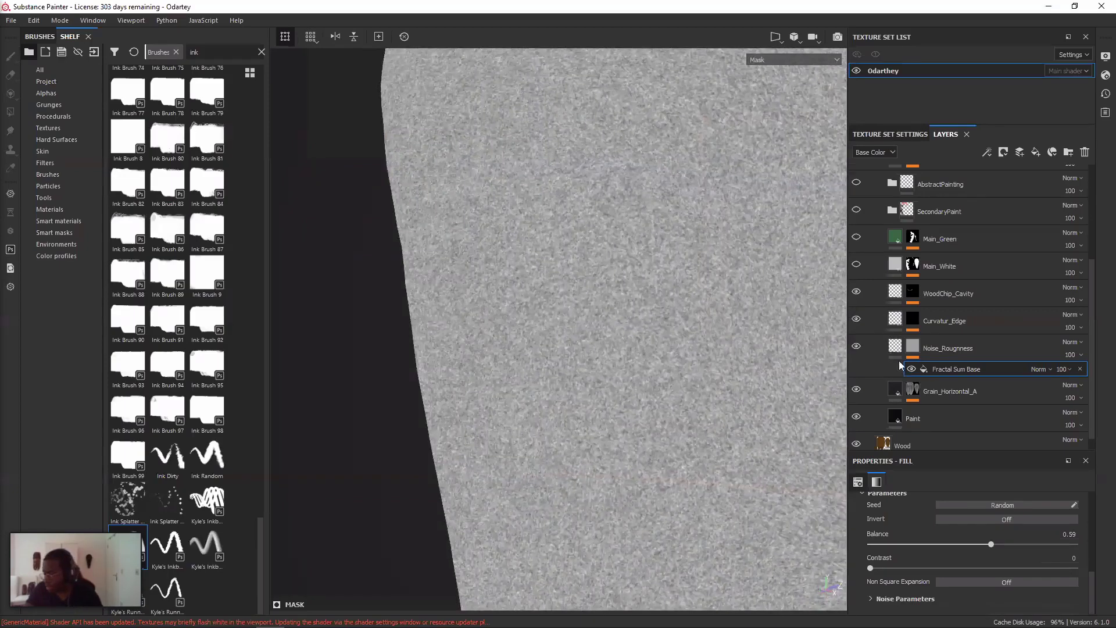
key("m")
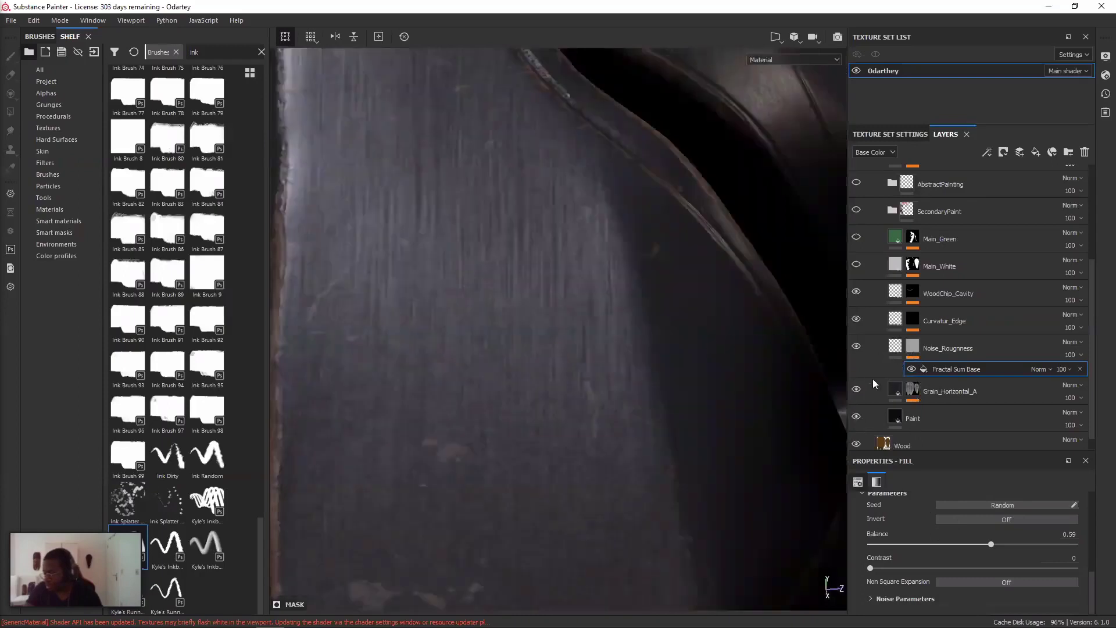
- Adjust the Noise_Roughness layer's fill value and look closely at the edge wear from the Curvatur_Edge layer
left_click(895, 348)
left_click_drag(905, 599, 952, 597)
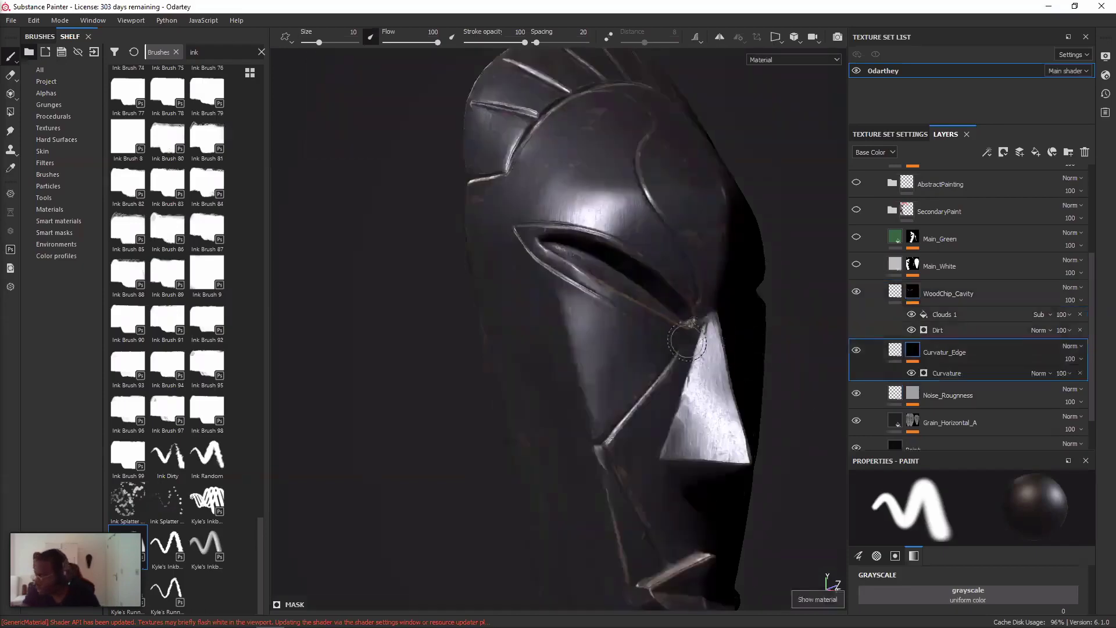
scroll(670, 346, "up", 2)
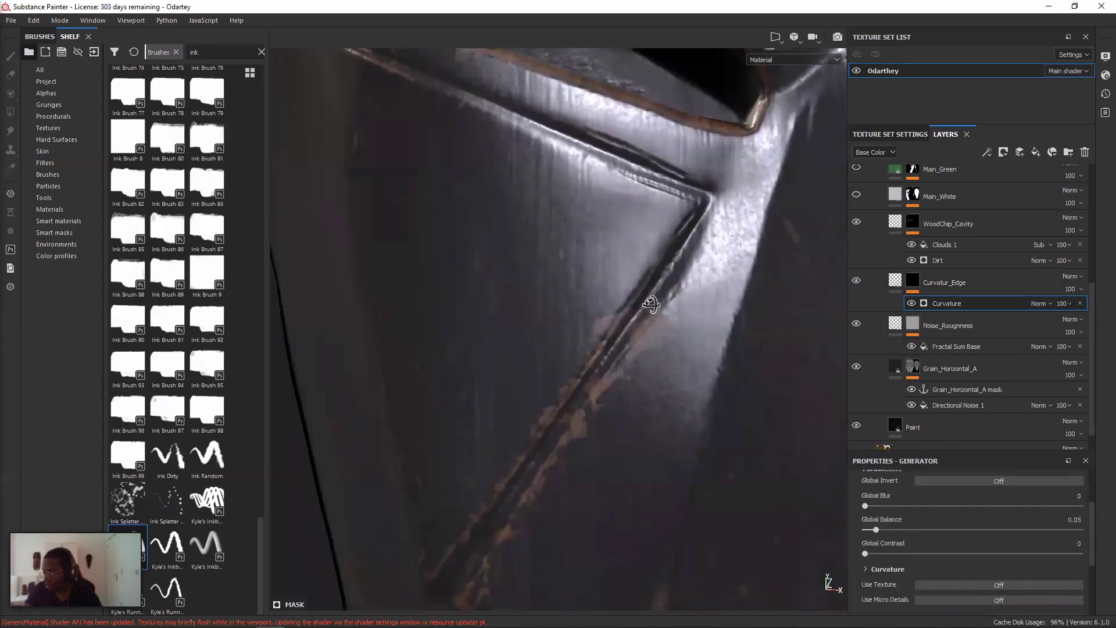
- Try Global Balance values of about 0.28 and 0.21 on the Curvatur_Edge layer's Curvature generator and check the edge wear around the cheek
key("Right")
key("Right")
key("Right")
key("Right")
key("Right")
key("Right")
key("Right")
key("Right")
key("Right")
key("Right")
key("Right")
key("Right")
key("Right")
key("Right")
key("Right")
key("Right")
key("Right")
key("Right")
key("Right")
key("Right")
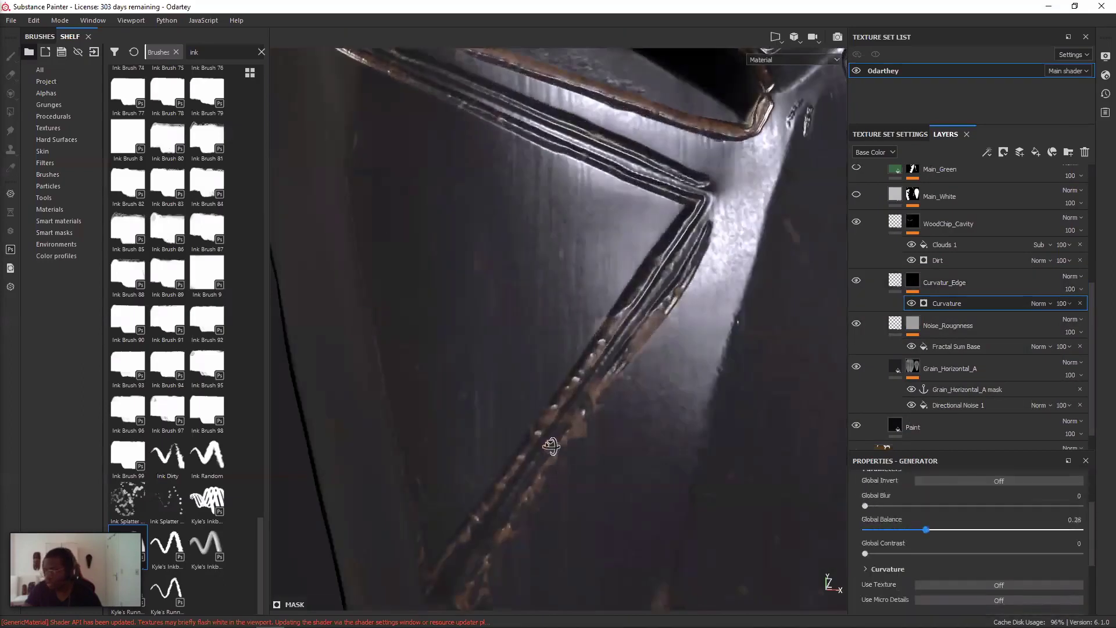
key("Left")
key("Left")
key("Left")
key("Left")
key("Left")
key("Left")
key("Left")
key("Left")
key("Left")
key("Left")
key("Left")
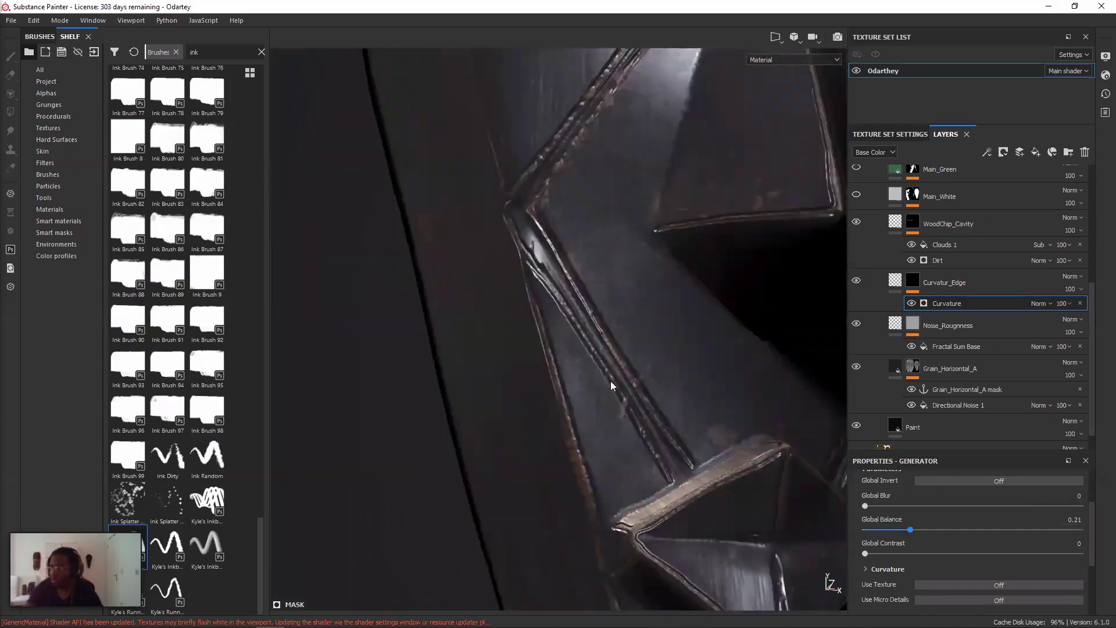
- Try lowering the Curvature generator's Global Balance to 0 and inspect the thinner edge wear above the mouth
key("Left")
key("Left")
key("Left")
key("Left")
key("Left")
key("Left")
key("Left")
key("Left")
key("Left")
key("Left")
key("Left")
key("Left")
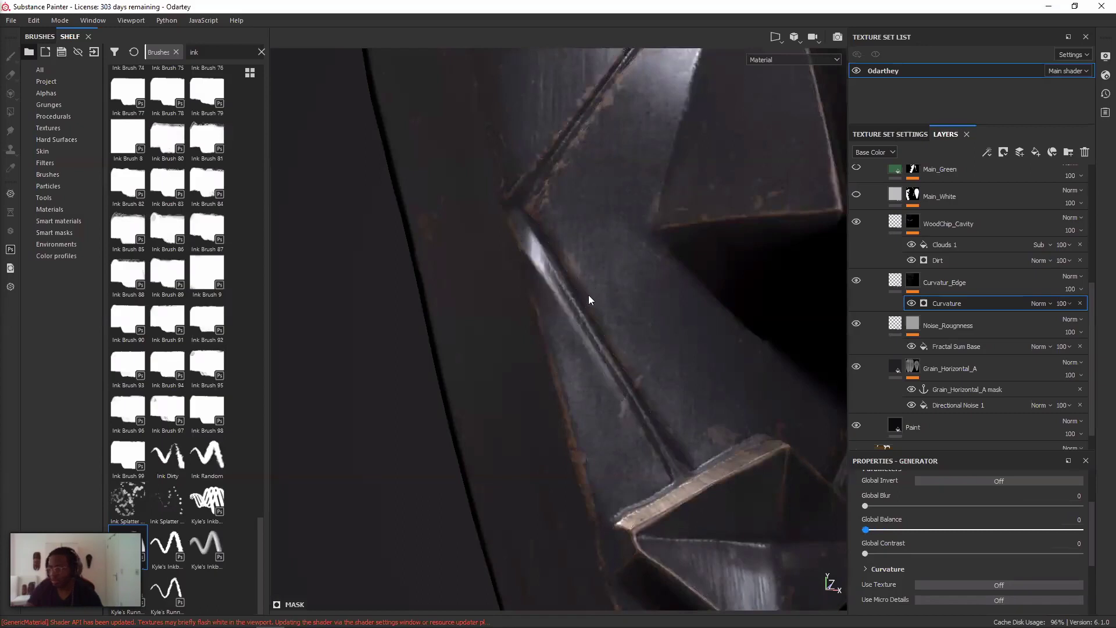
key("Left")
key("Left")
key("Left")
key("Left")
key("Left")
key("Left")
- Set the Curvature generator's Global Balance to 0.05 and check the edge wear across the whole face
right_click_drag(588, 295, 609, 282, "alt")
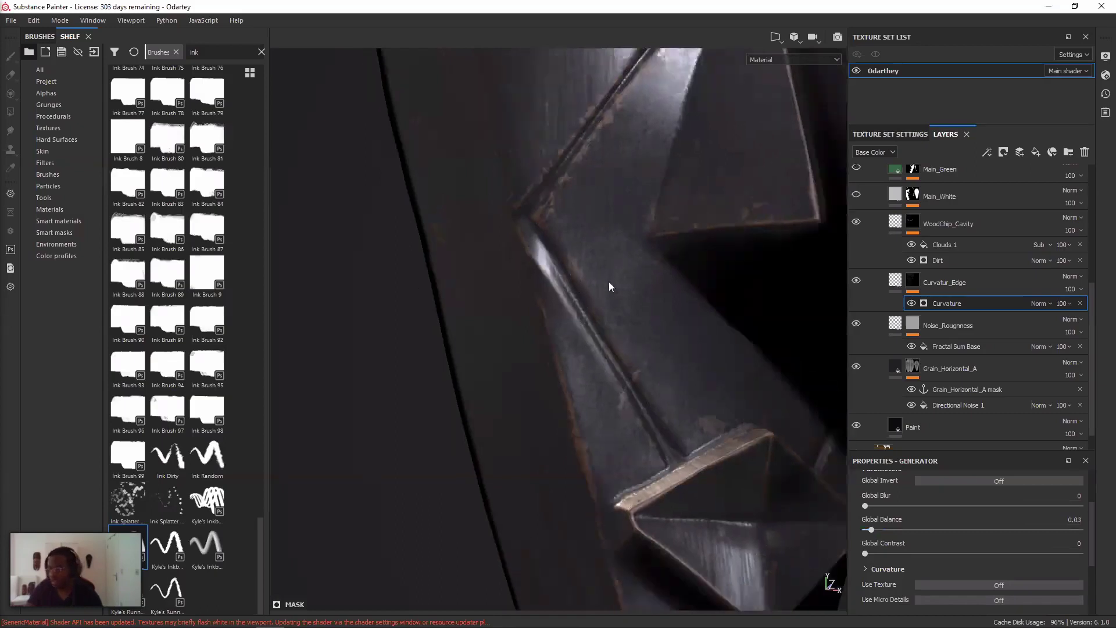
scroll(620, 283, "down", 3)
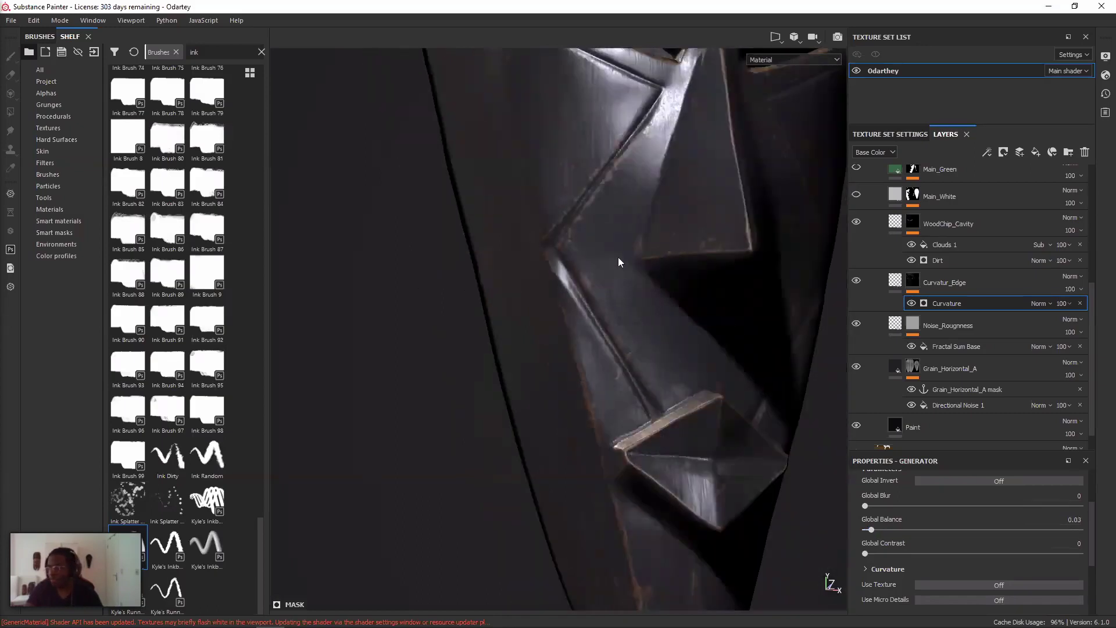
key("Right")
key("Right")
middle_click_drag(609, 146, 591, 297, "alt")
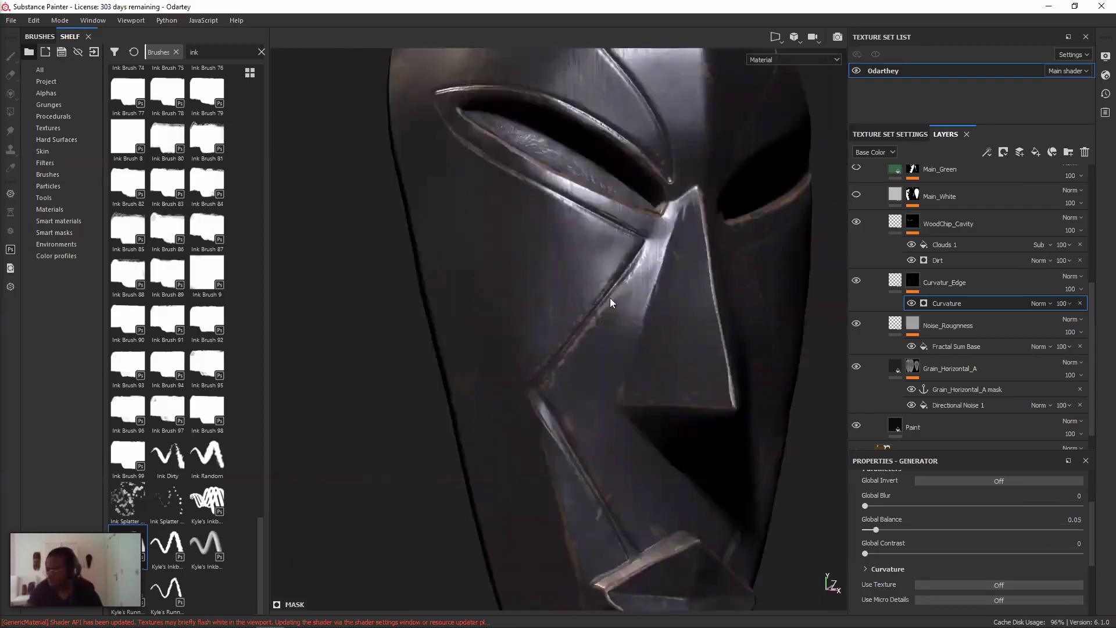
- Show the Main_White layer and review the white and green base areas on the forehead and around the eyes
left_click(856, 195)
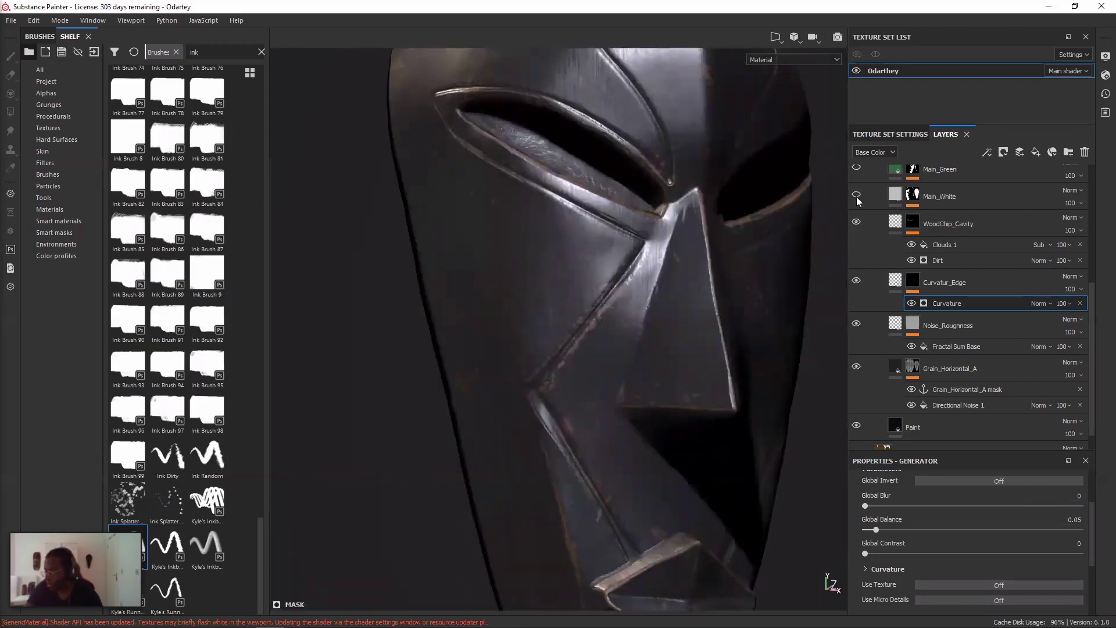
middle_click_drag(763, 160, 731, 273, "alt")
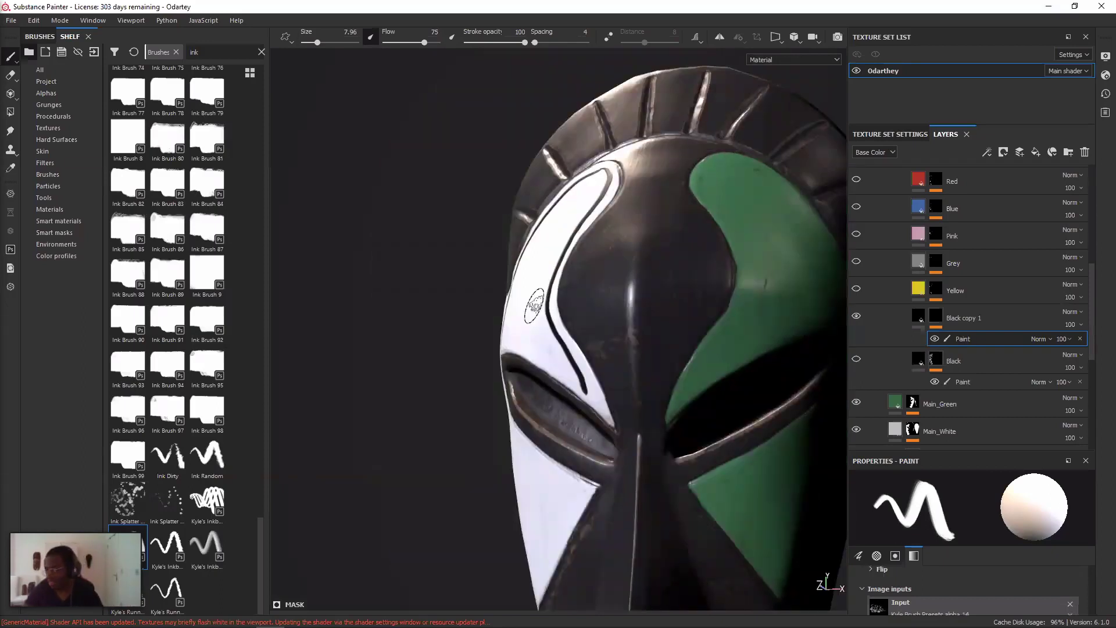
key("alt")
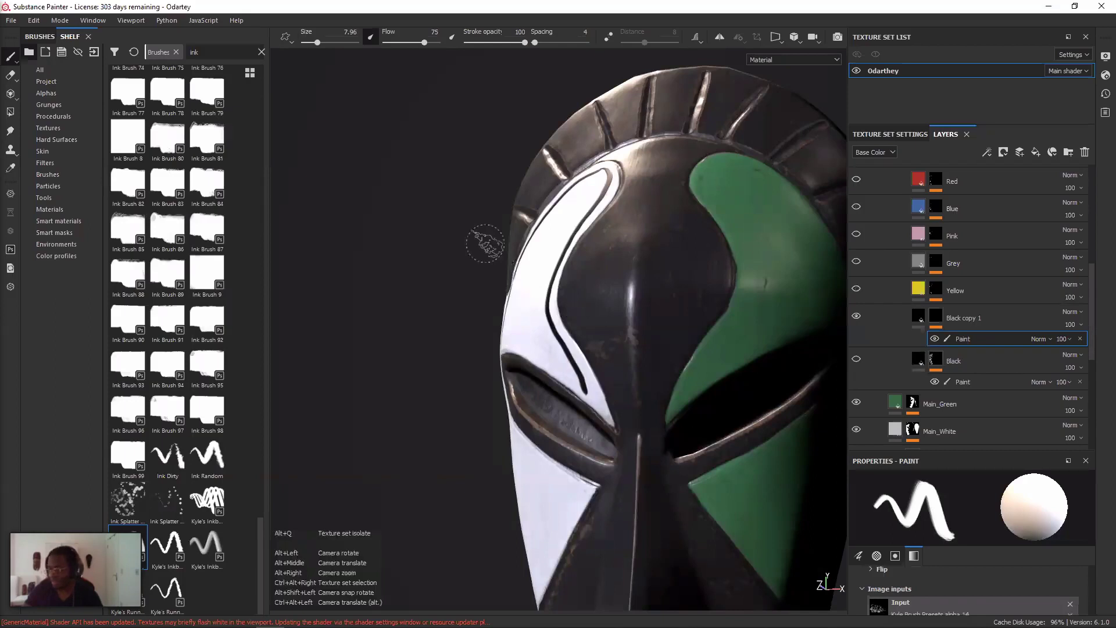
left_click_drag(464, 393, 860, 289, "alt")
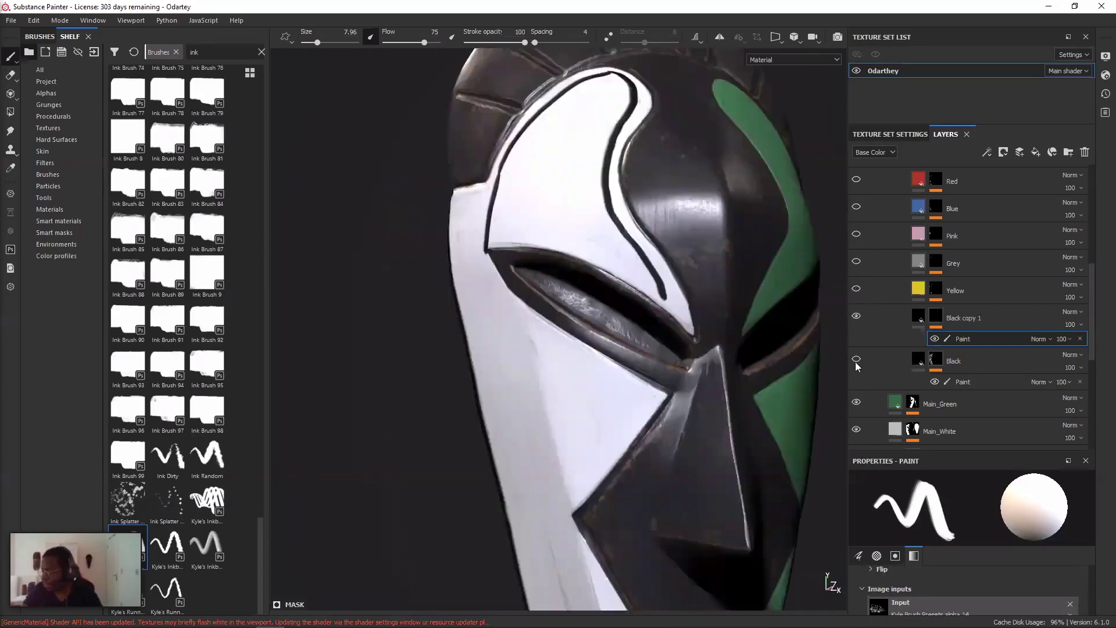
- Show the Black pattern layer, hide Black copy 1 and look closely at the triangle line work around the eye
left_click(855, 360)
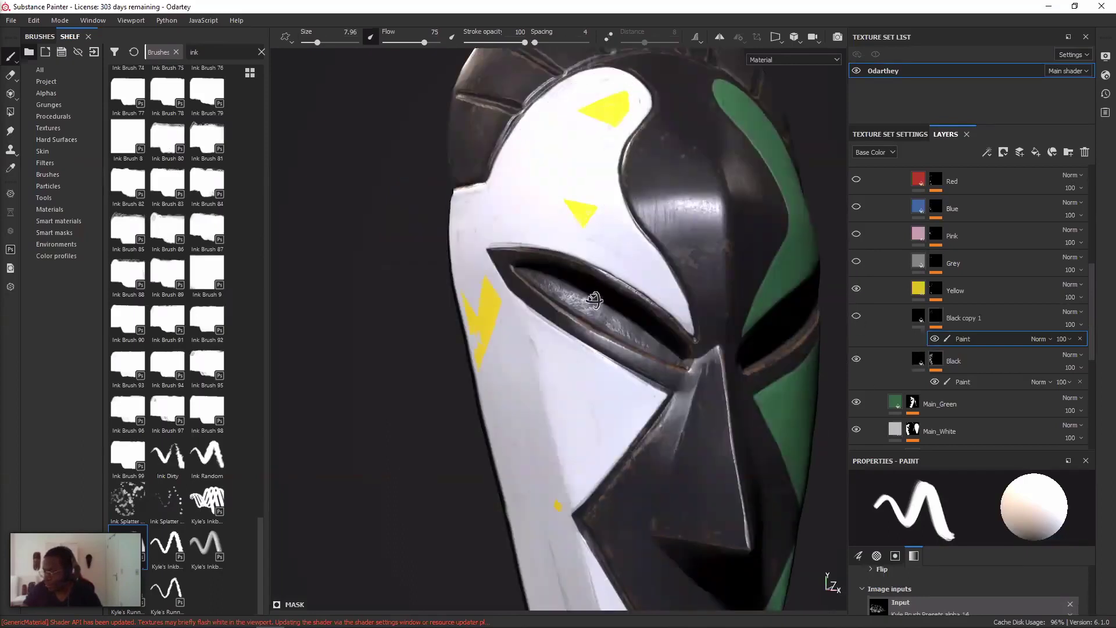
left_click(856, 316)
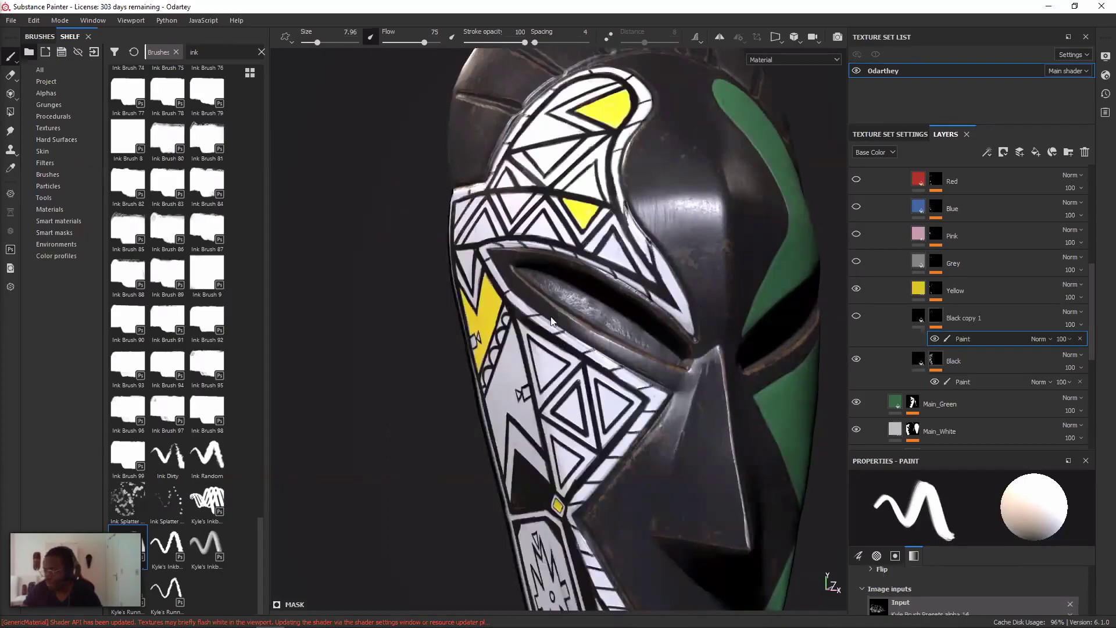
left_click_drag(628, 348, 628, 377, "alt")
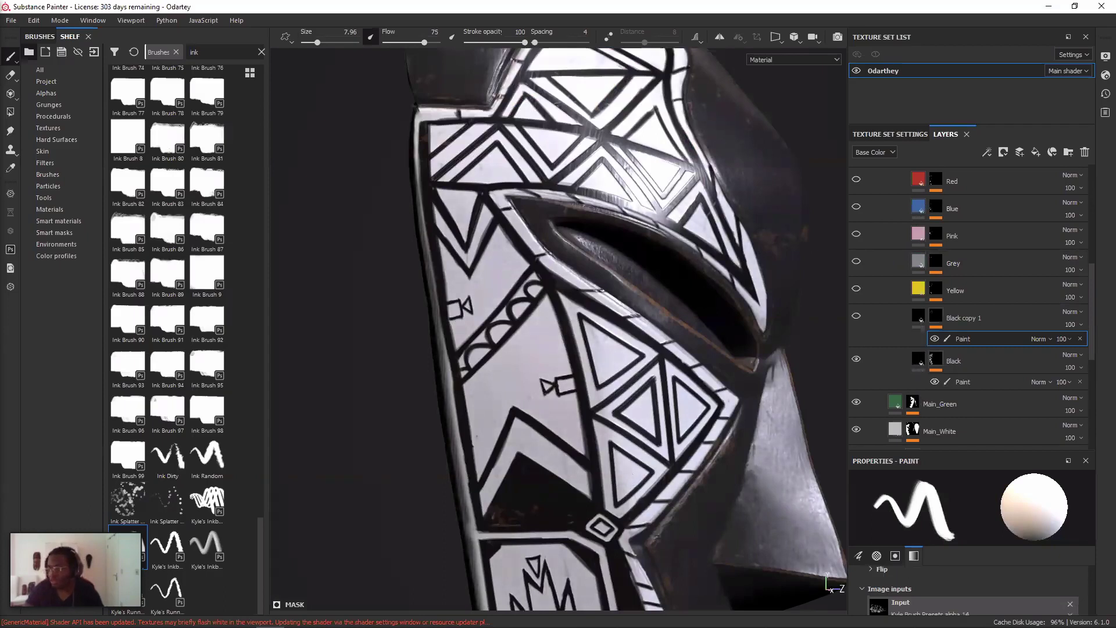
left_click_drag(558, 325, 582, 313, "alt")
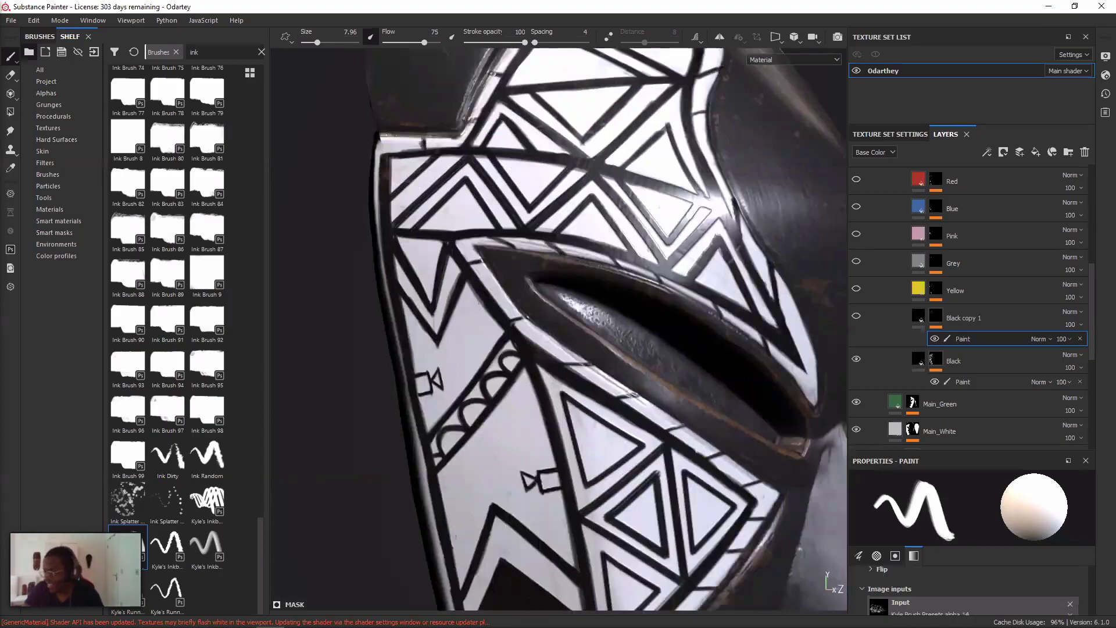
- Hide Black copy 1 again and show the Pink colour layer on the patterned side of the mask
left_click_drag(588, 372, 820, 269, "alt")
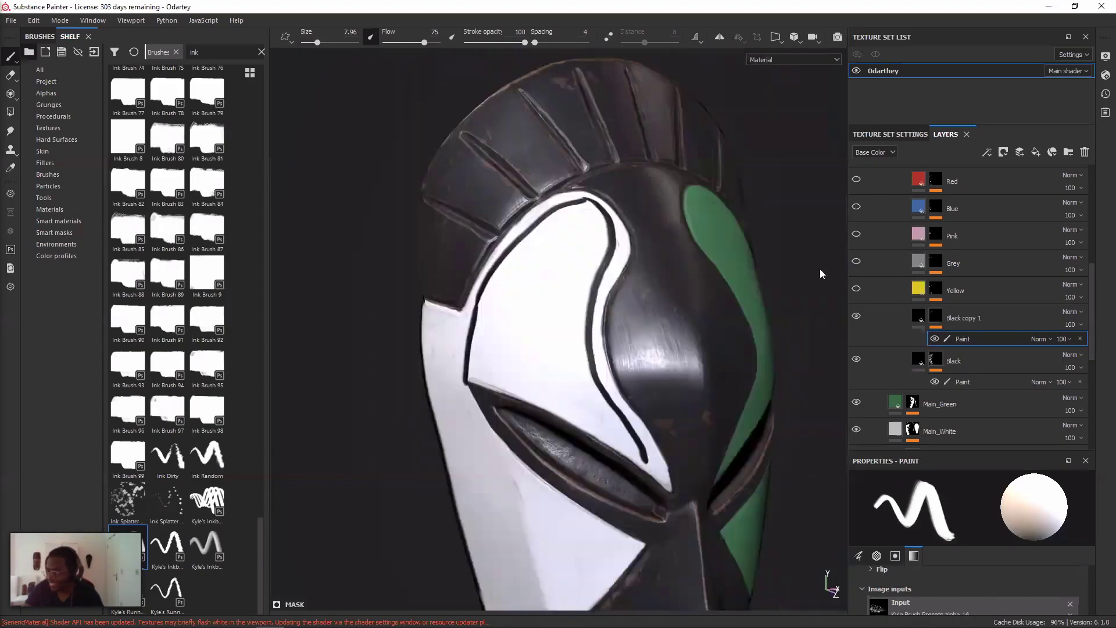
left_click(857, 316)
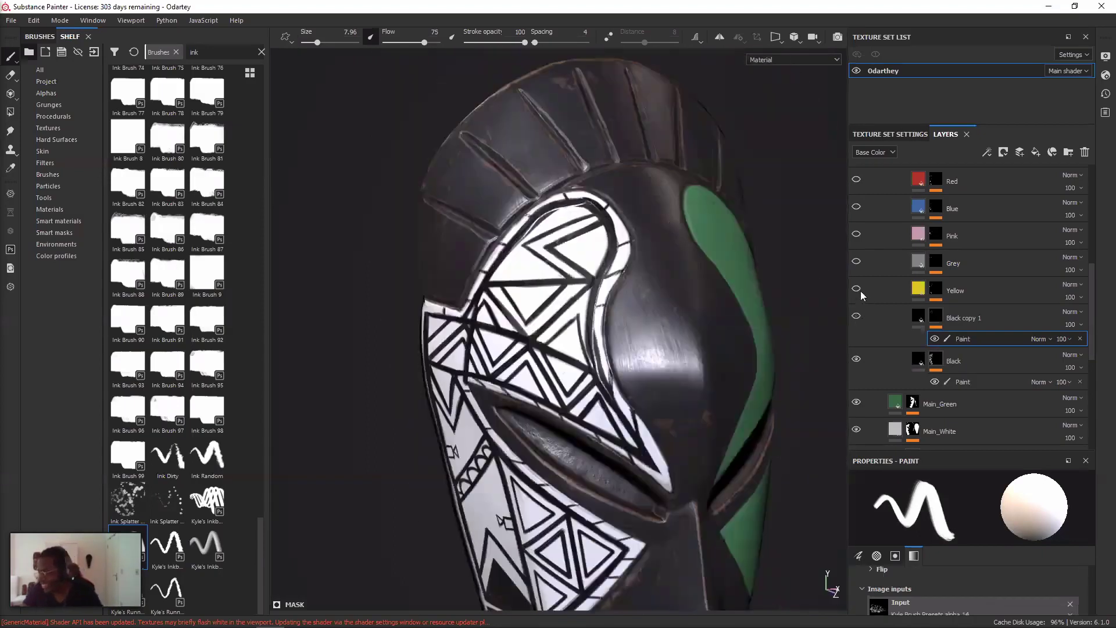
left_click_drag(727, 293, 623, 300, "alt")
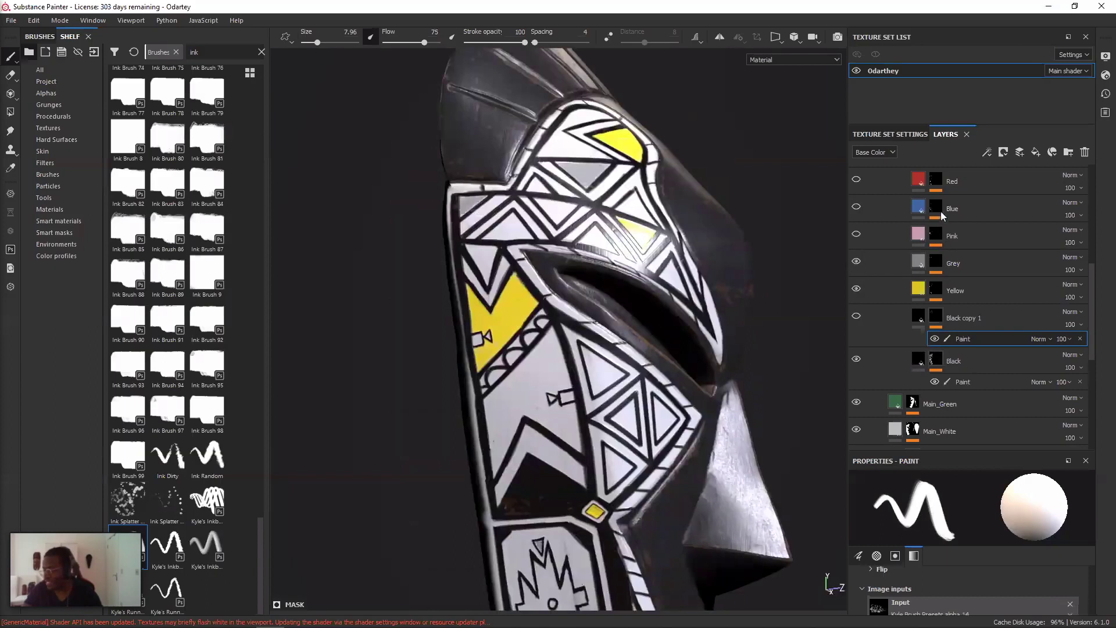
left_click(857, 234)
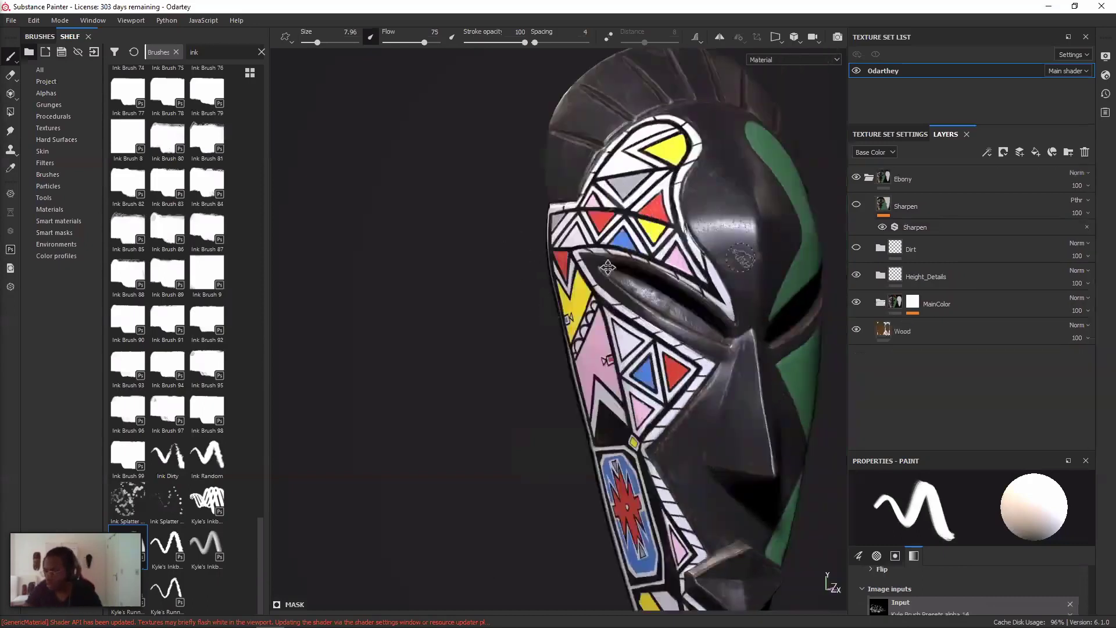
- Examine the fully coloured pattern and the small pits and scratches on the forehead from the Height_Details group
middle_click_drag(634, 276, 604, 297, "alt")
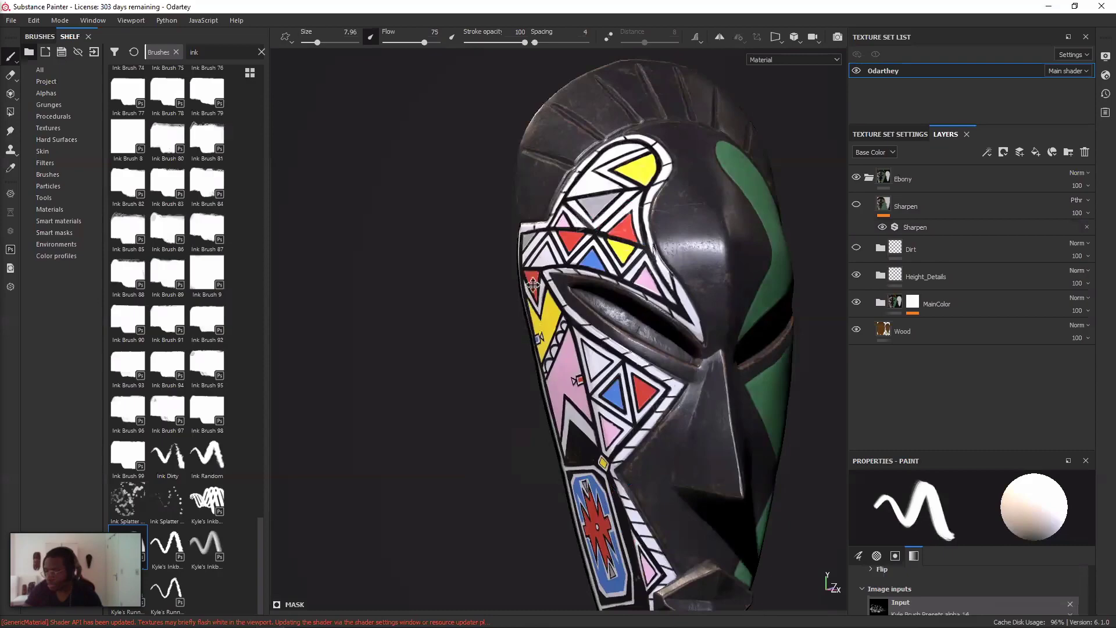
scroll(533, 284, "up", 5)
left_click_drag(533, 290, 609, 307, "alt")
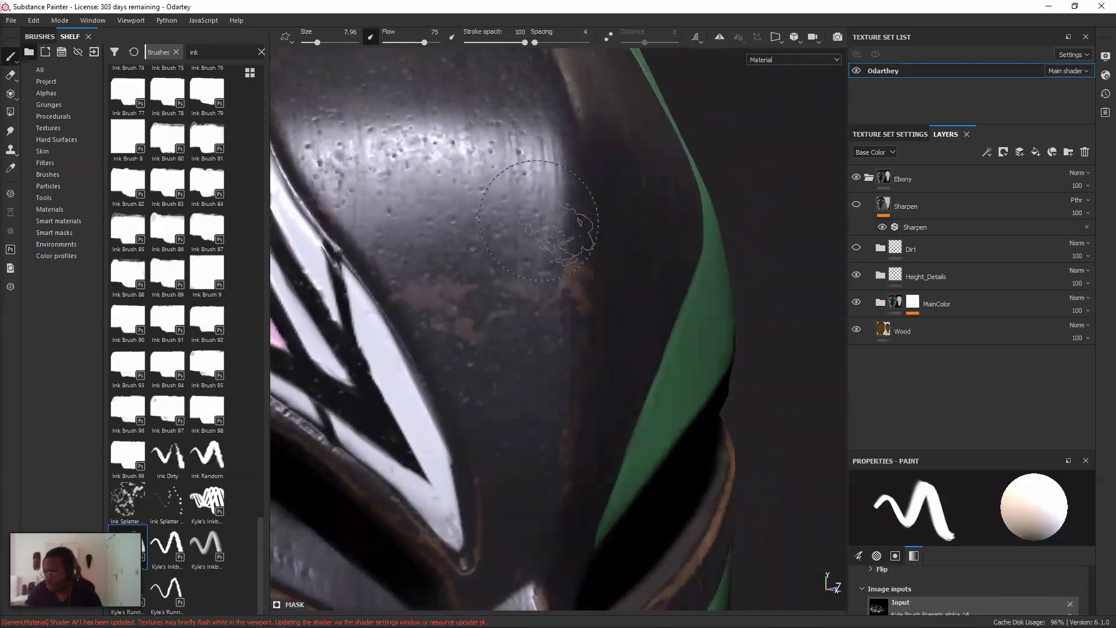
middle_click_drag(591, 282, 604, 322, "alt")
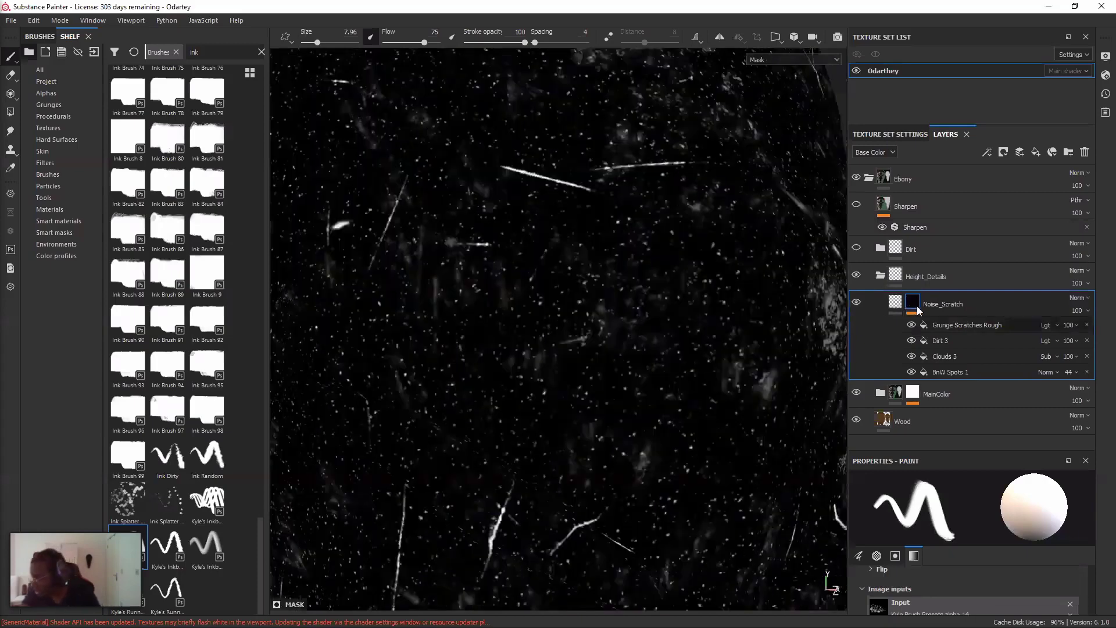
- Inspect the Noise_Scratch mask, return to the material view and bring up the BnW Spots 1 fill settings
mouse_move(917, 311)
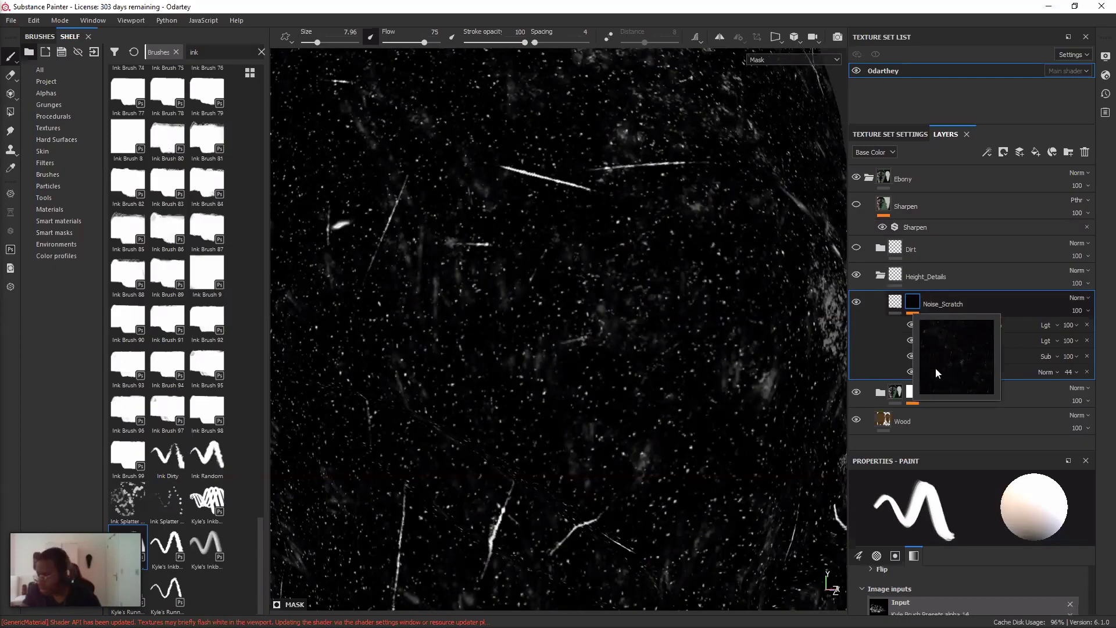
key("m")
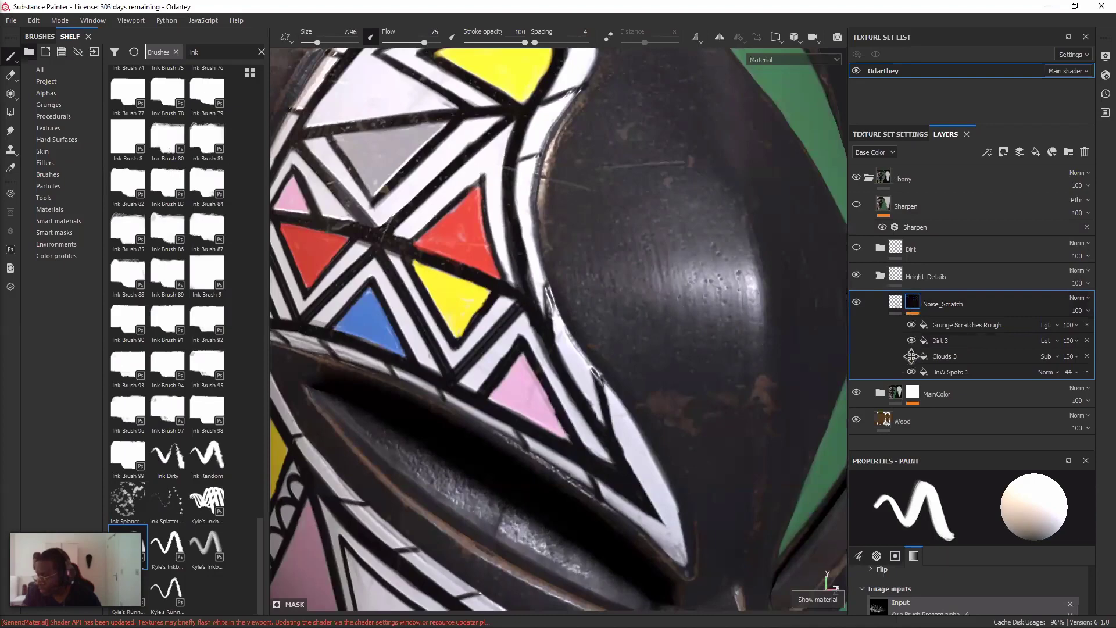
left_click(948, 371)
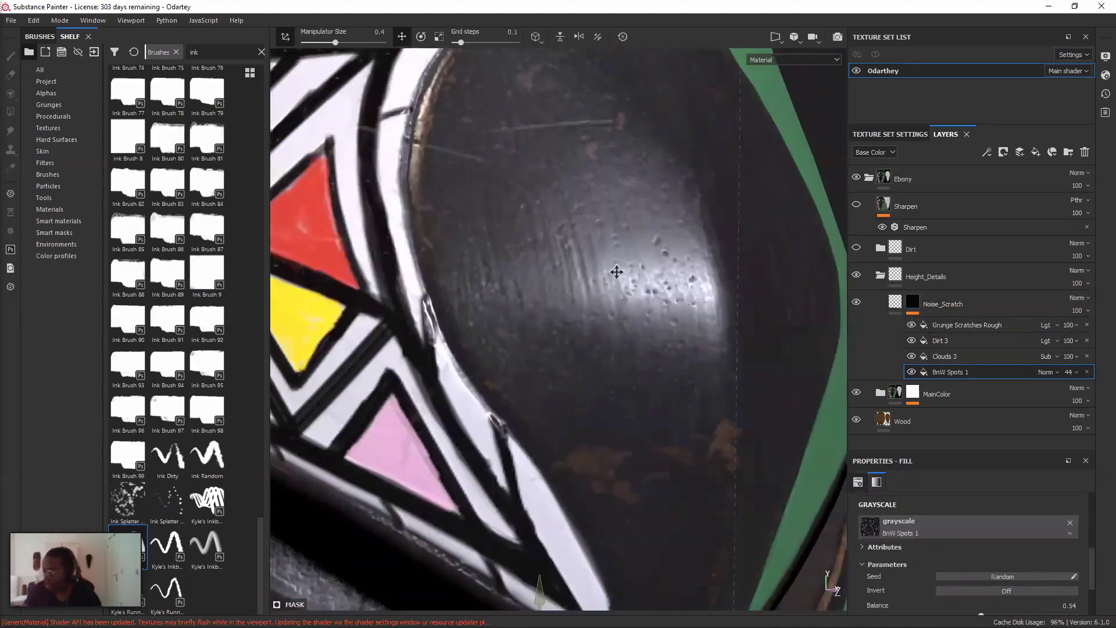
left_click_drag(616, 272, 617, 272, "alt")
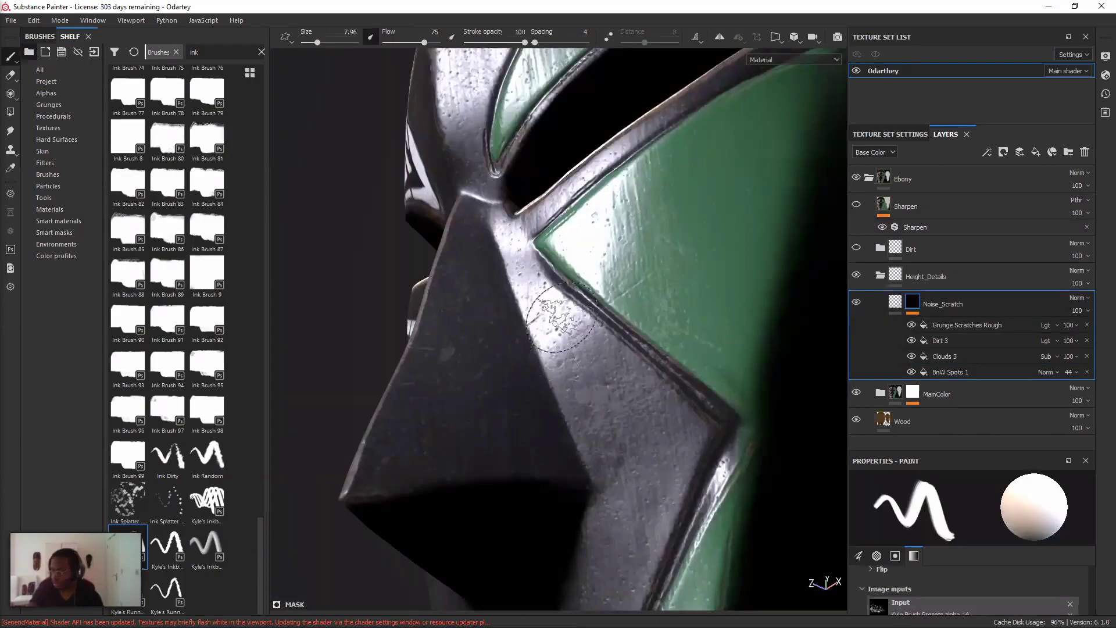
- Examine how the Noise_Scratch height detail catches light along the nose, brow and green cheek
left_click_drag(561, 317, 570, 318, "alt")
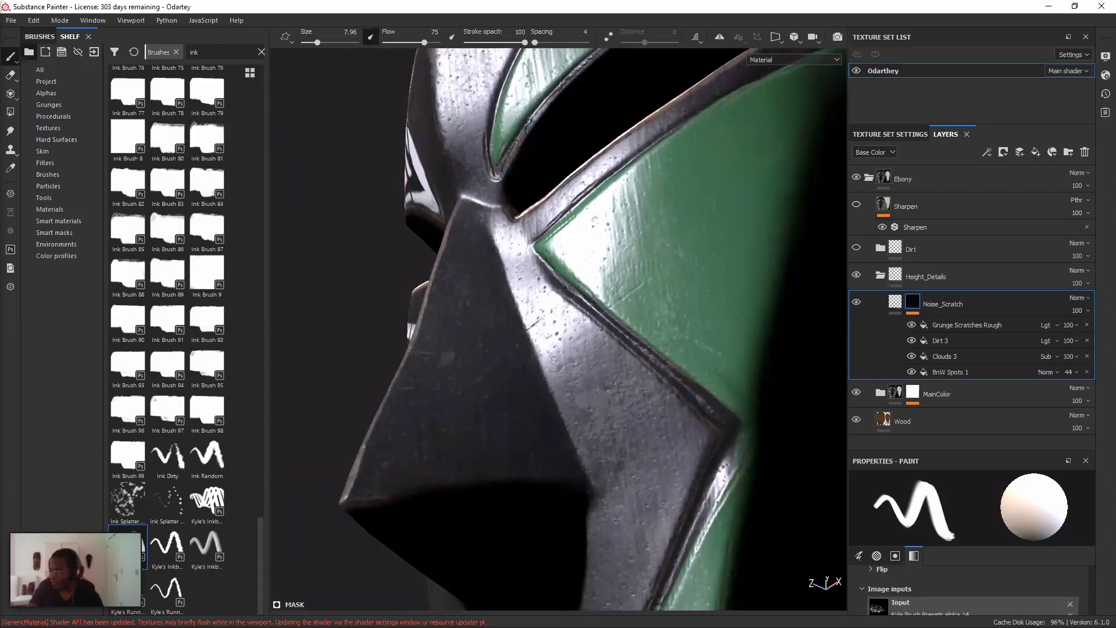
middle_click_drag(569, 319, 618, 481, "alt")
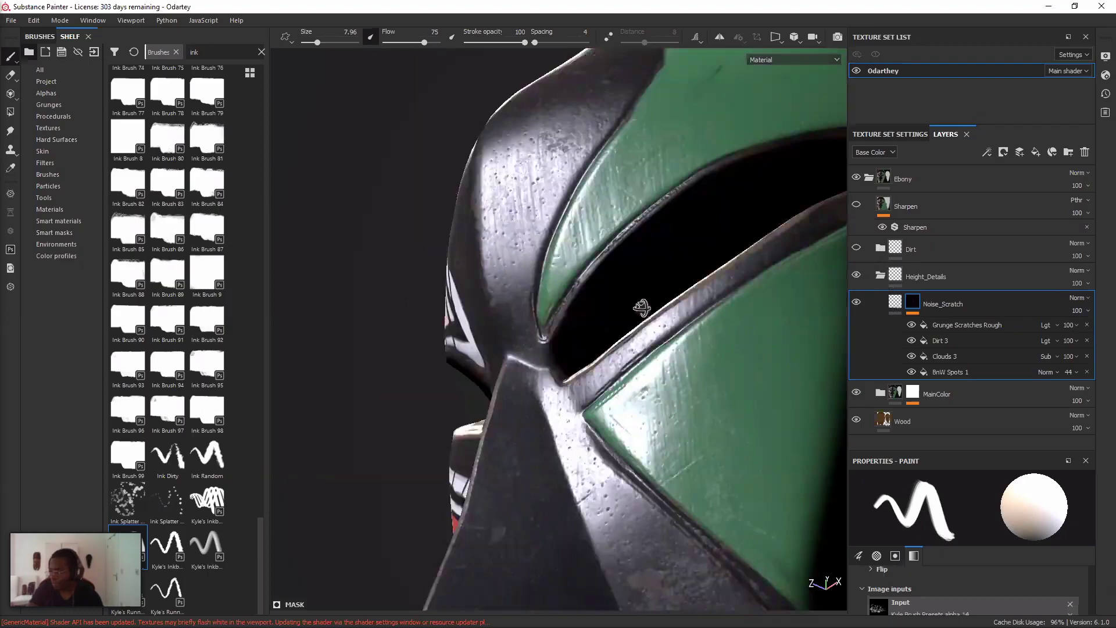
middle_click_drag(642, 307, 569, 280, "alt")
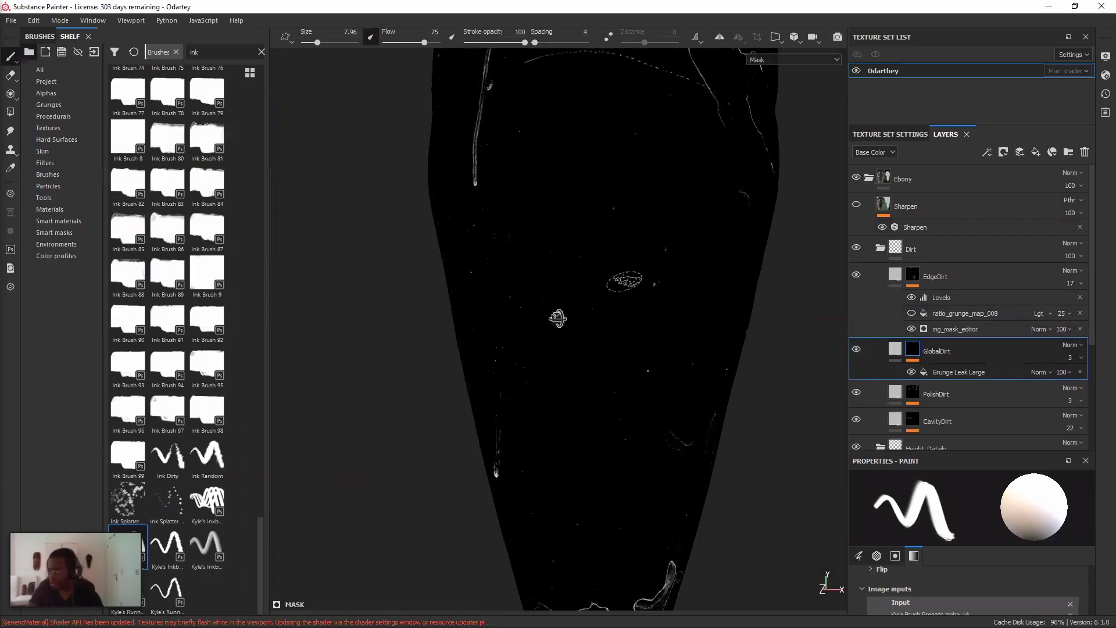
- Inspect the GlobalDirt mask and look closely at the dirt and leak marks on the crest and green paint
middle_click_drag(598, 293, 600, 384, "alt")
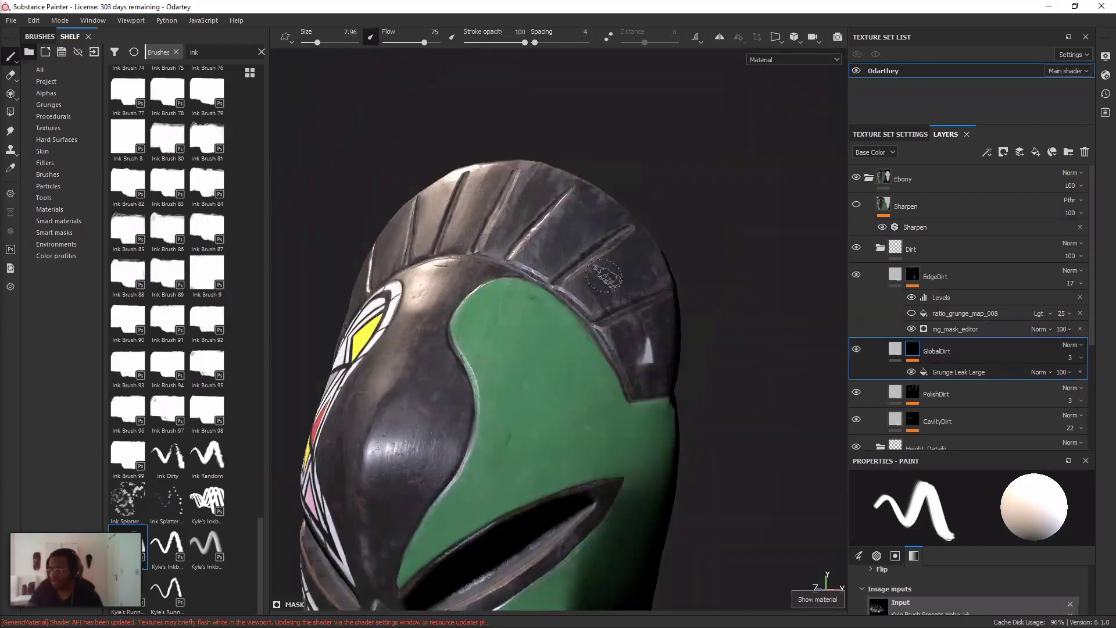
scroll(613, 276, "up", 2)
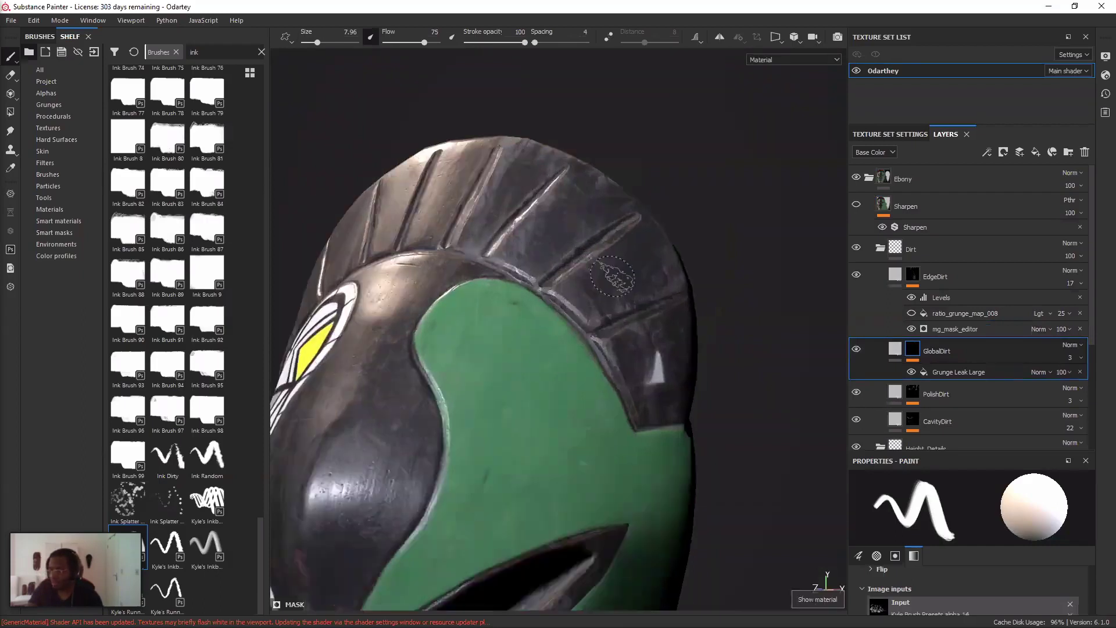
left_click_drag(612, 276, 589, 289, "alt")
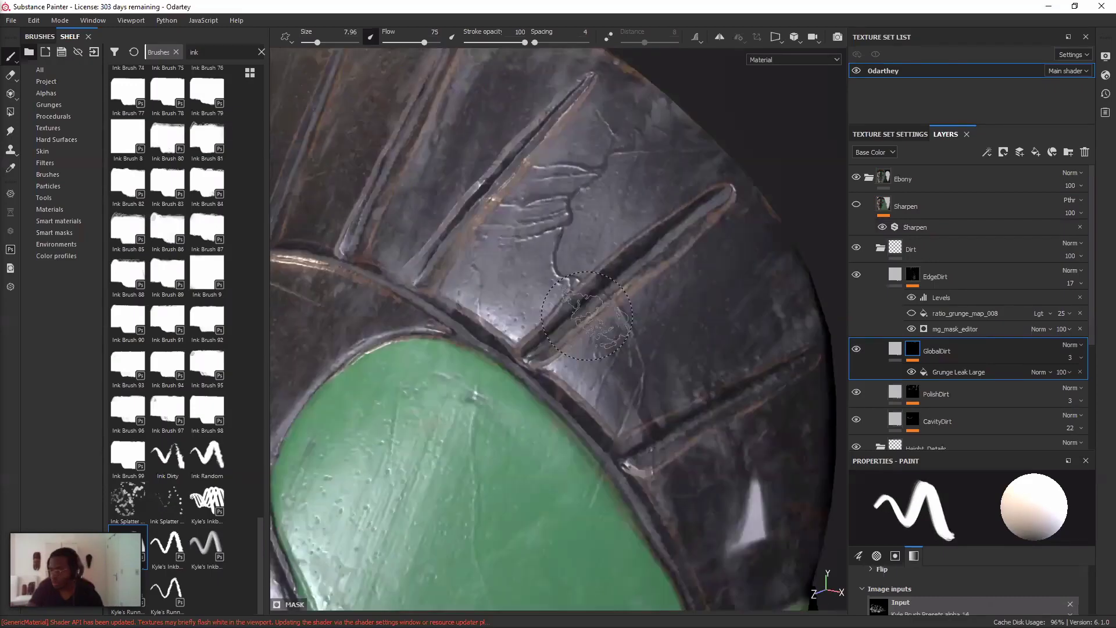
scroll(588, 315, "down", 3)
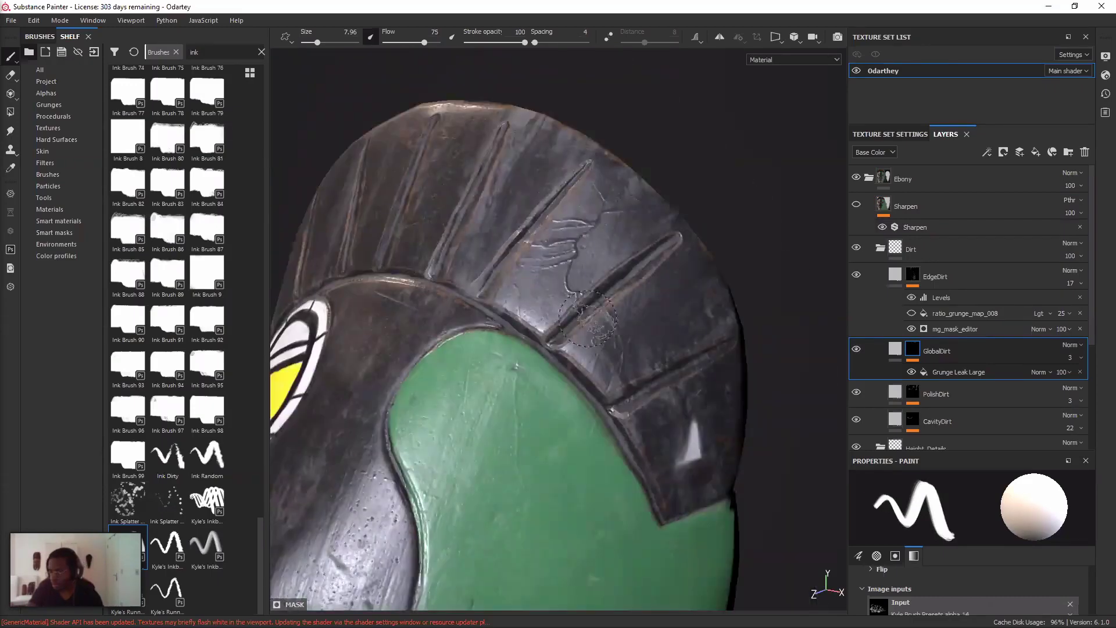
scroll(563, 369, "up", 3)
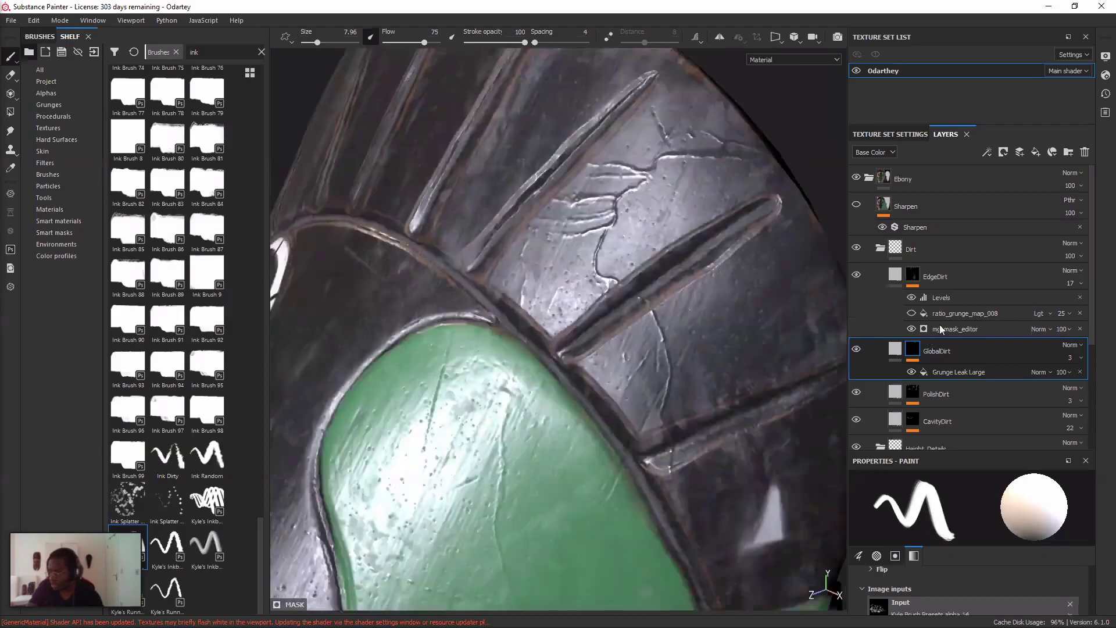
- Display the GlobalDirt mask on its own from another angle and return to the material view
left_click(913, 349, "alt")
left_click_drag(605, 324, 669, 273, "alt")
key("m")
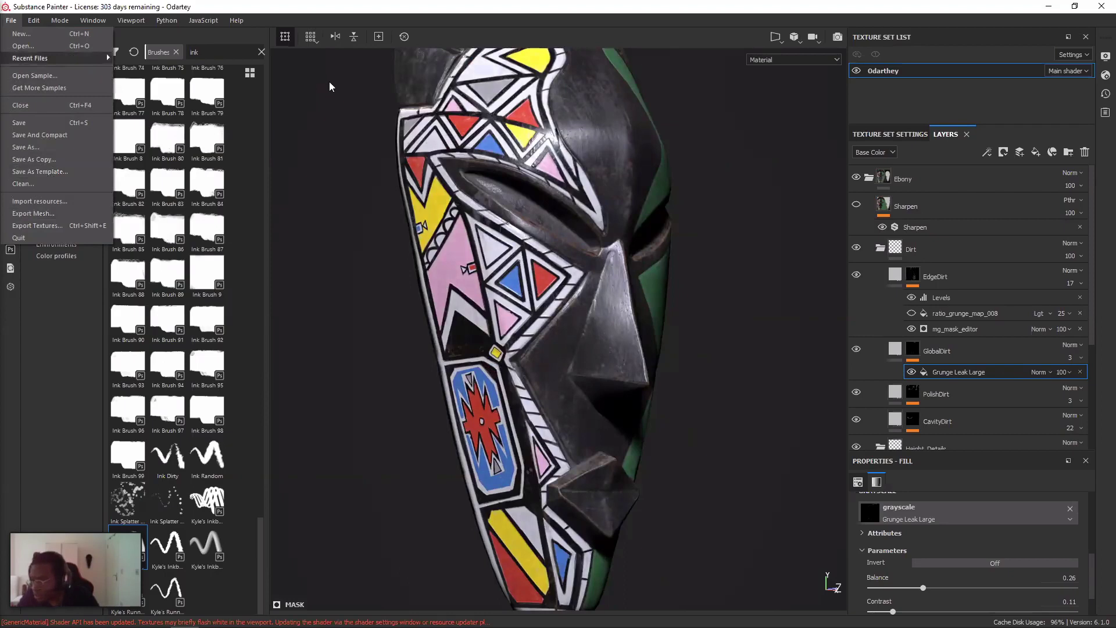
- Switch to the presentation slide comparing the Carving, Paint and Ndebele Paint stages of the round mask
key("Right")
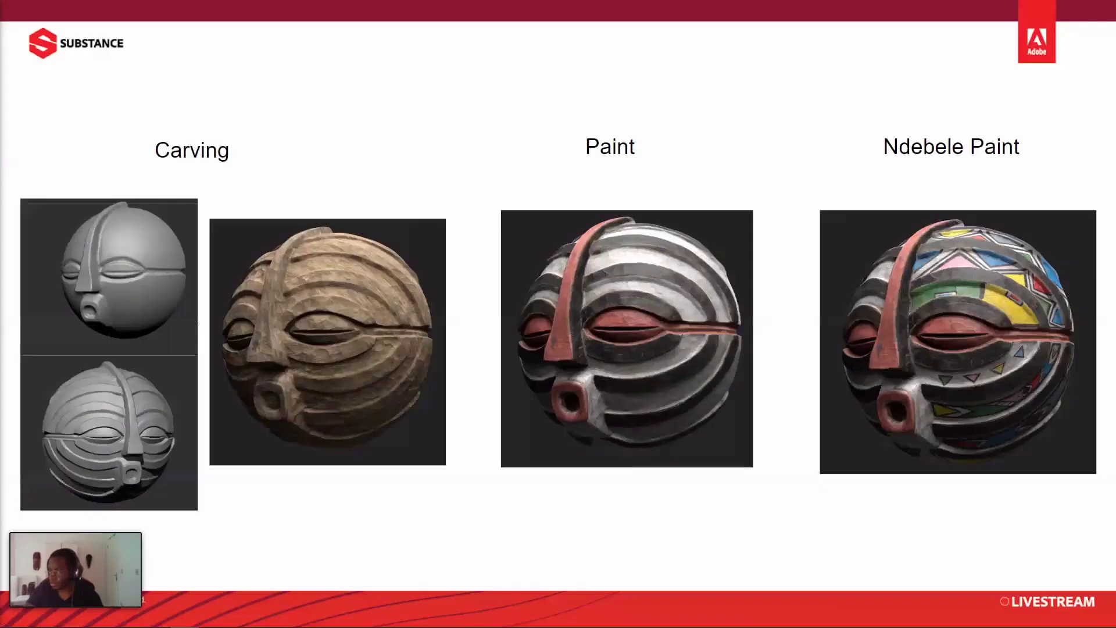
- Review the slides on real-life carving, polishing and painting, the Kifwebe and Ashanti mask references, and the digital carving and paint stages
key("Right")
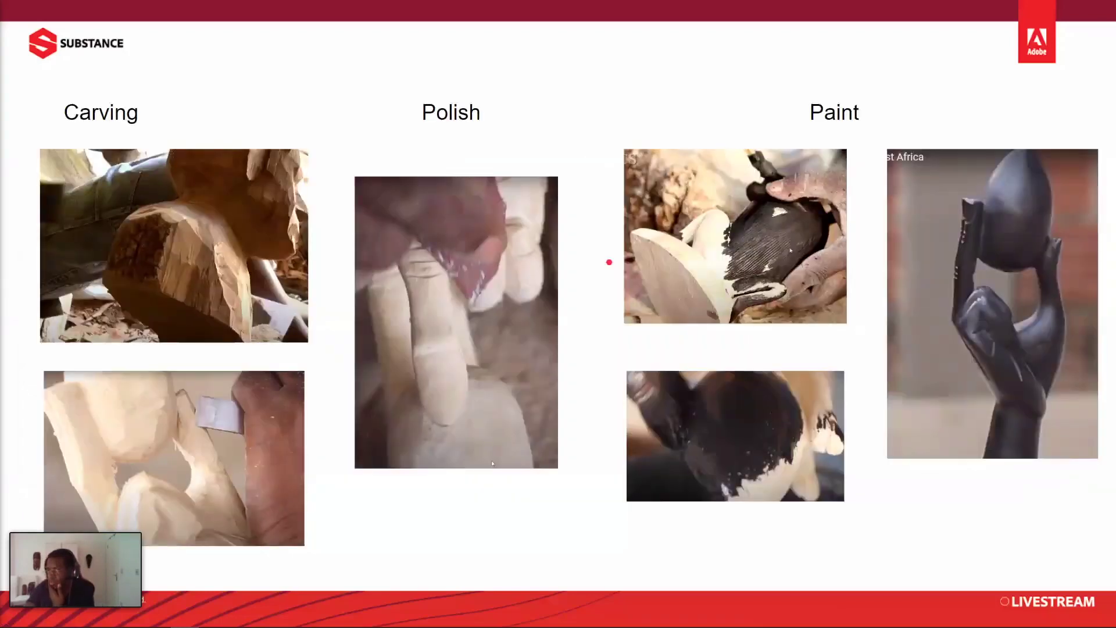
key("Left")
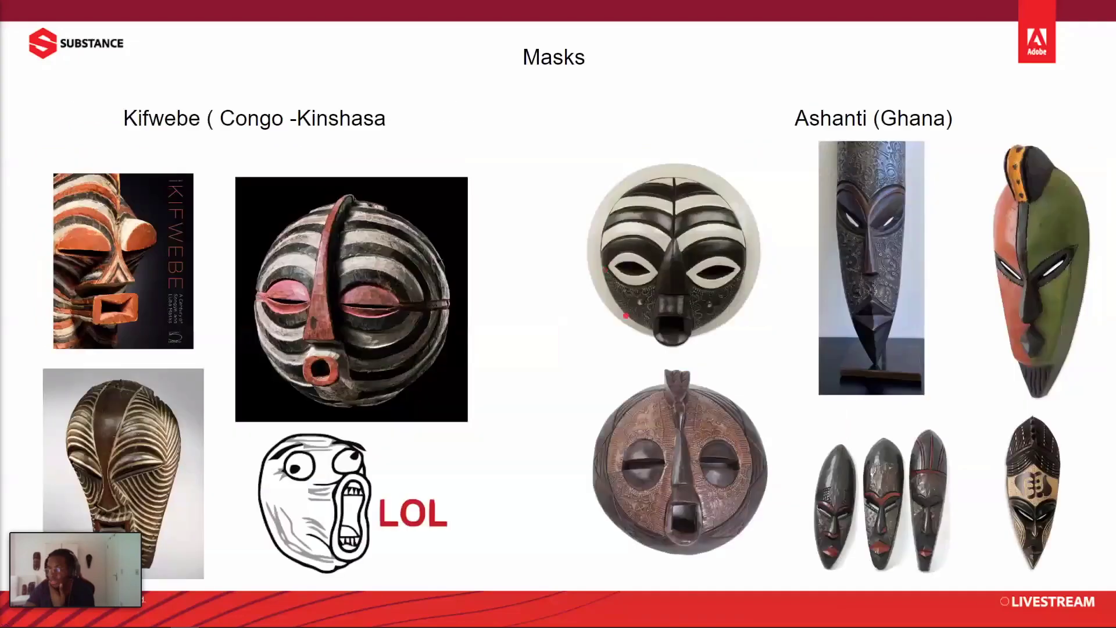
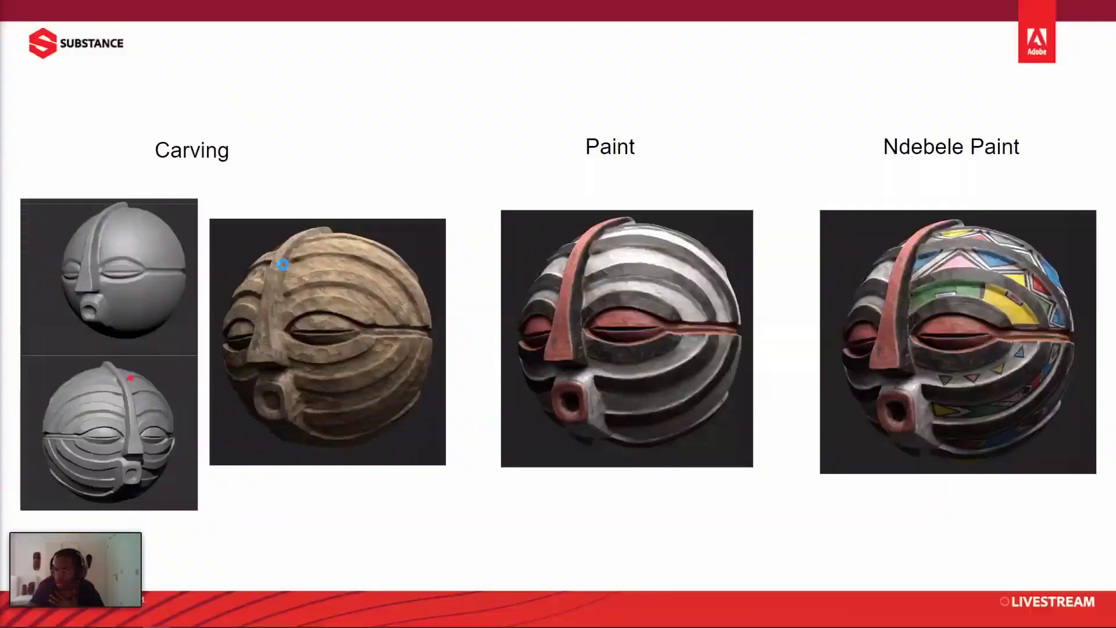
key("Right")
key("Left")
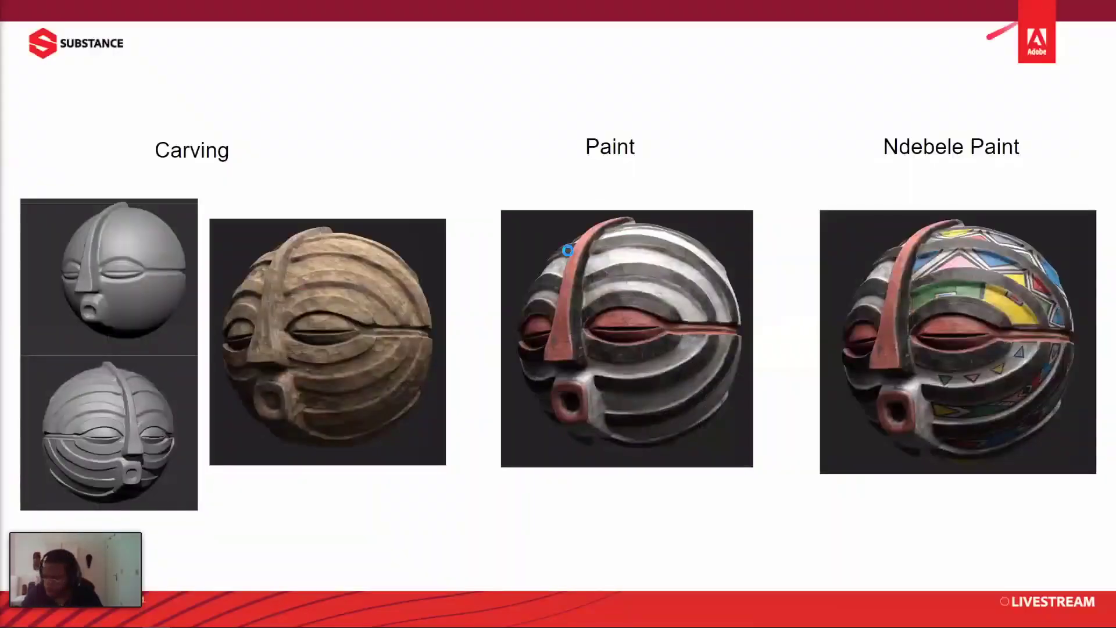
left_click(536, 258)
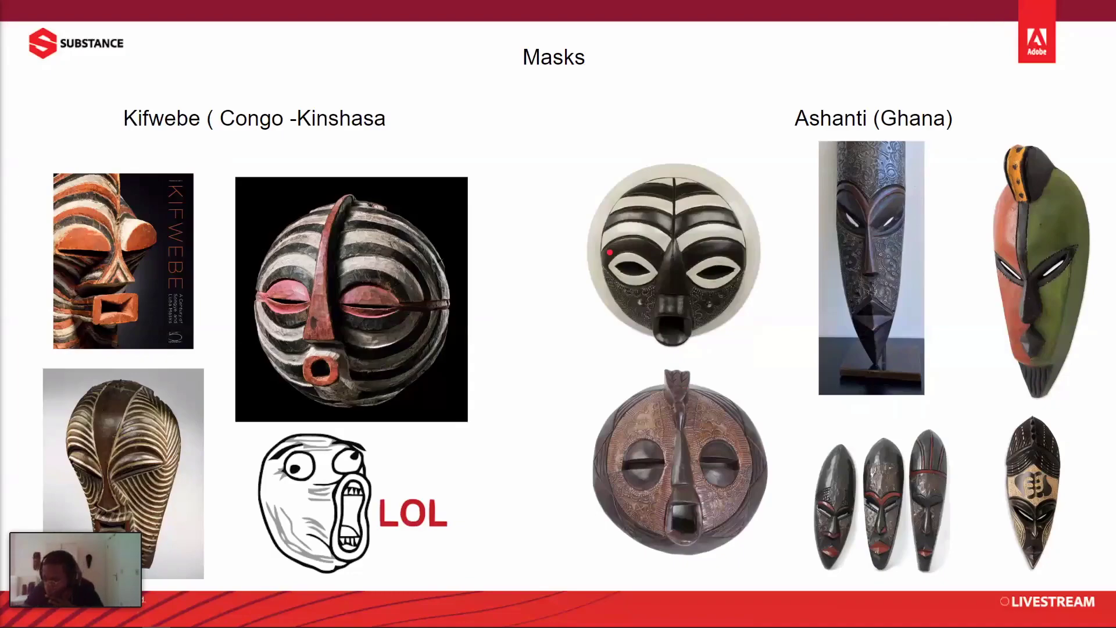
- Switch between the Masks reference slide and Substance Painter to bring up the Kifwebe project
key("alt+Tab")
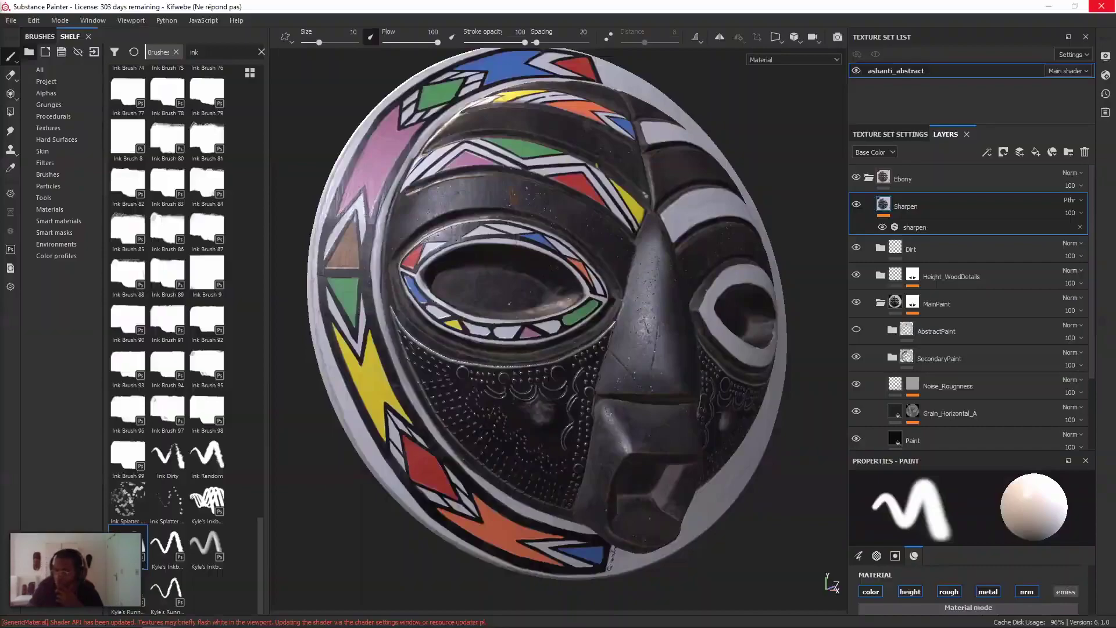
key("alt+Tab")
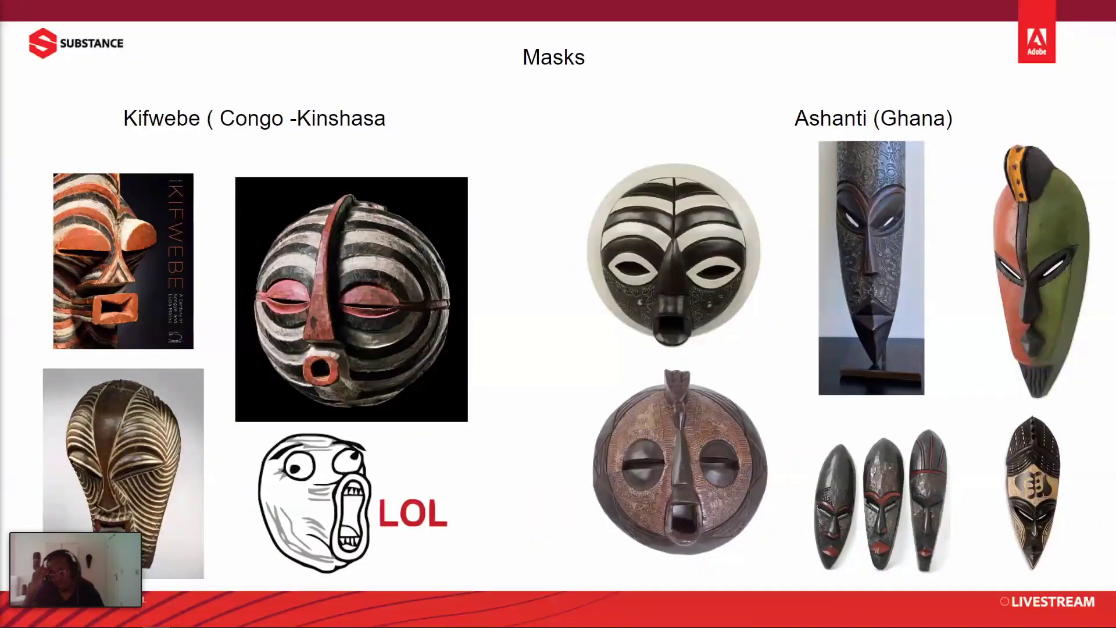
key("Right")
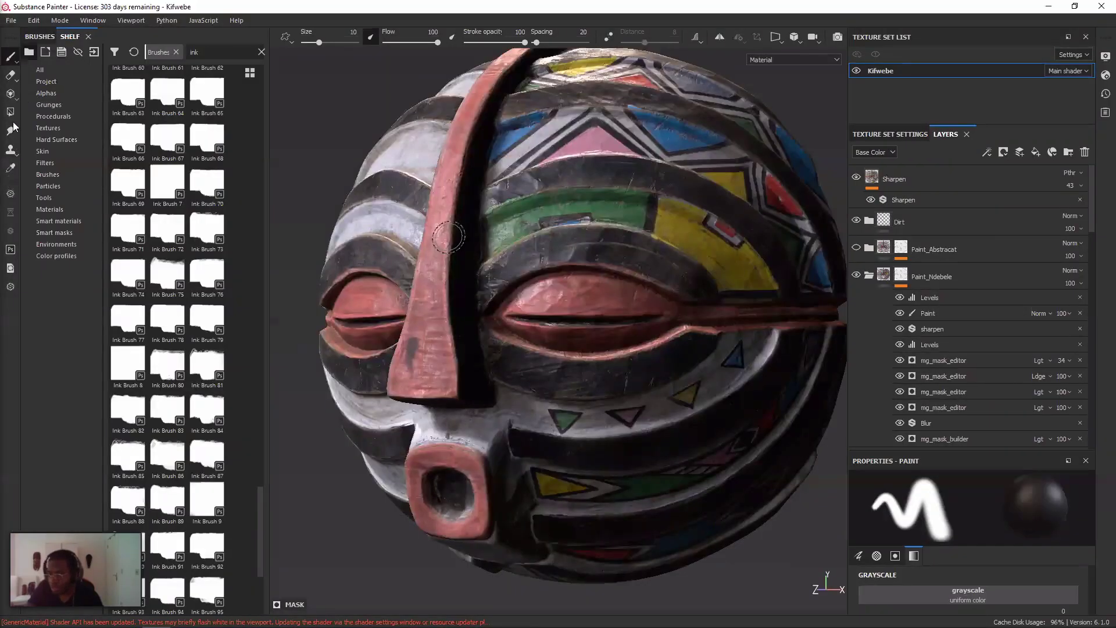
- List the environment maps and examine the Kifwebe mask's polygon wireframe around the eye, nose and mouth using Polygon Fill
left_click(56, 244)
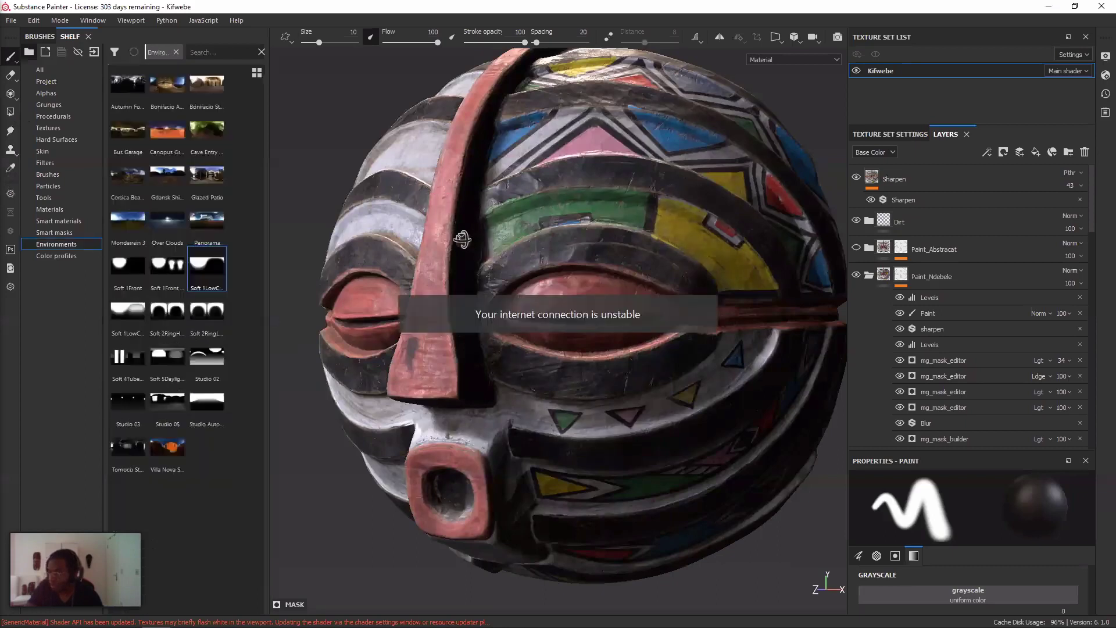
left_click_drag(468, 310, 559, 244, "alt")
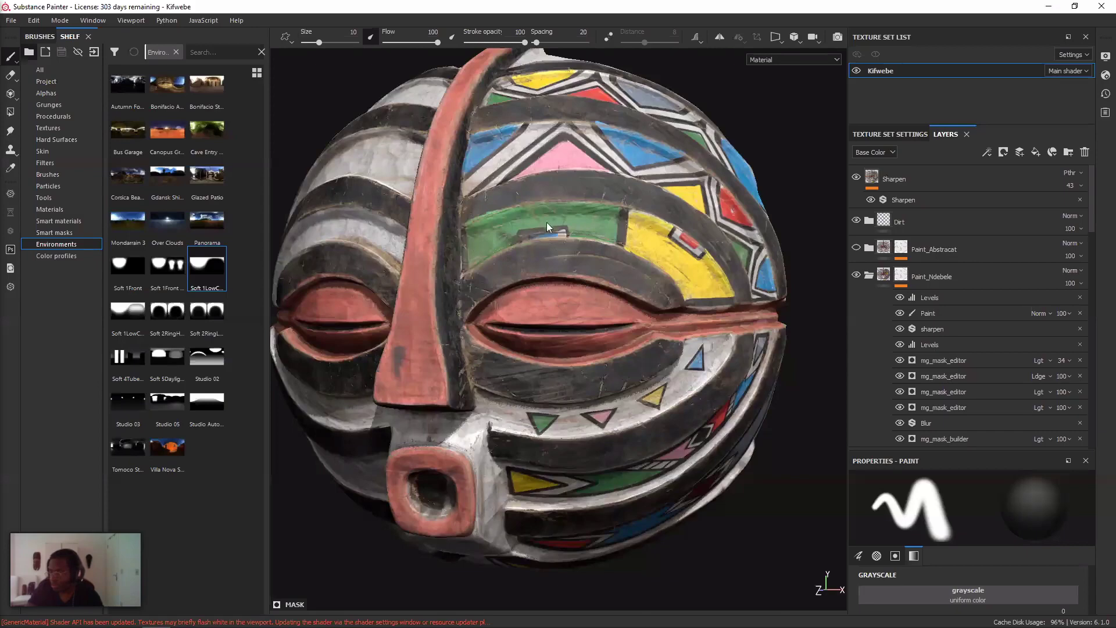
key("4")
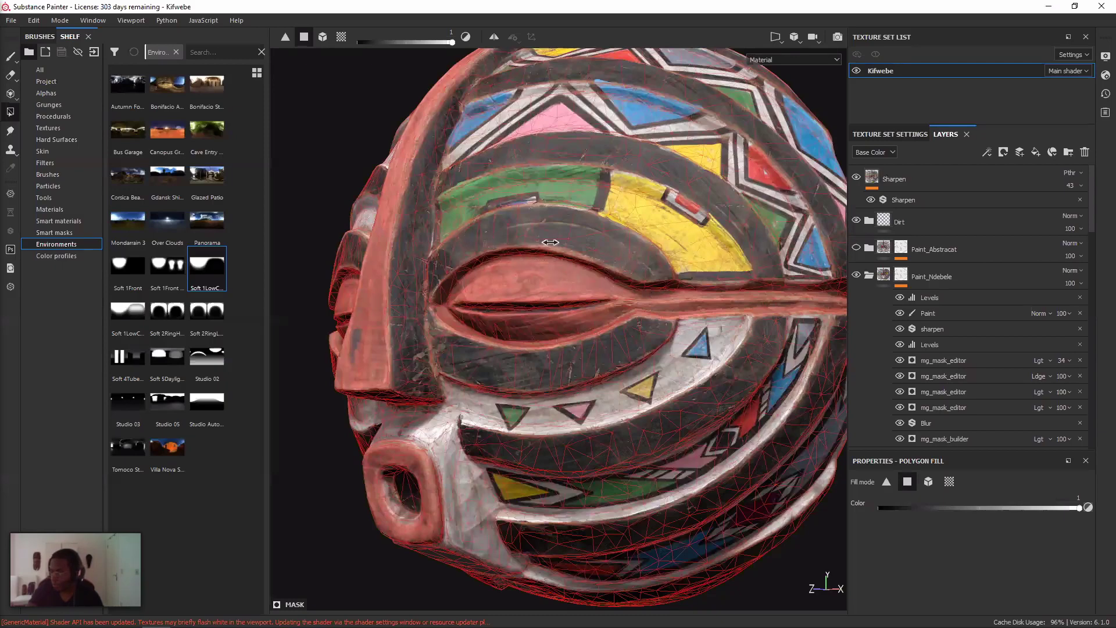
left_click_drag(599, 241, 610, 236, "alt")
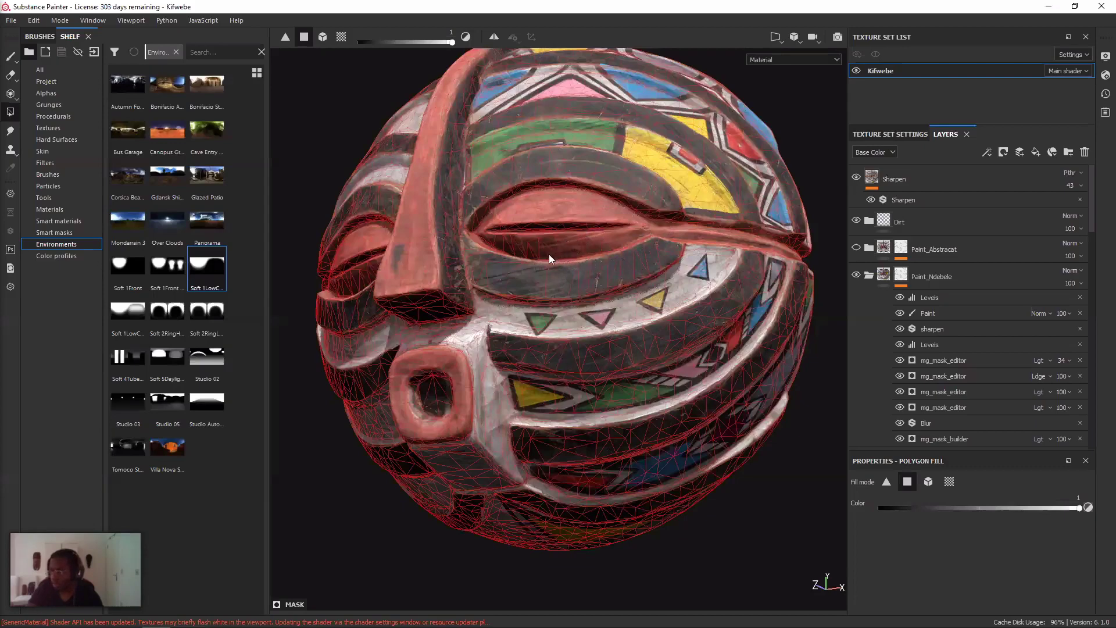
scroll(549, 253, "up", 3)
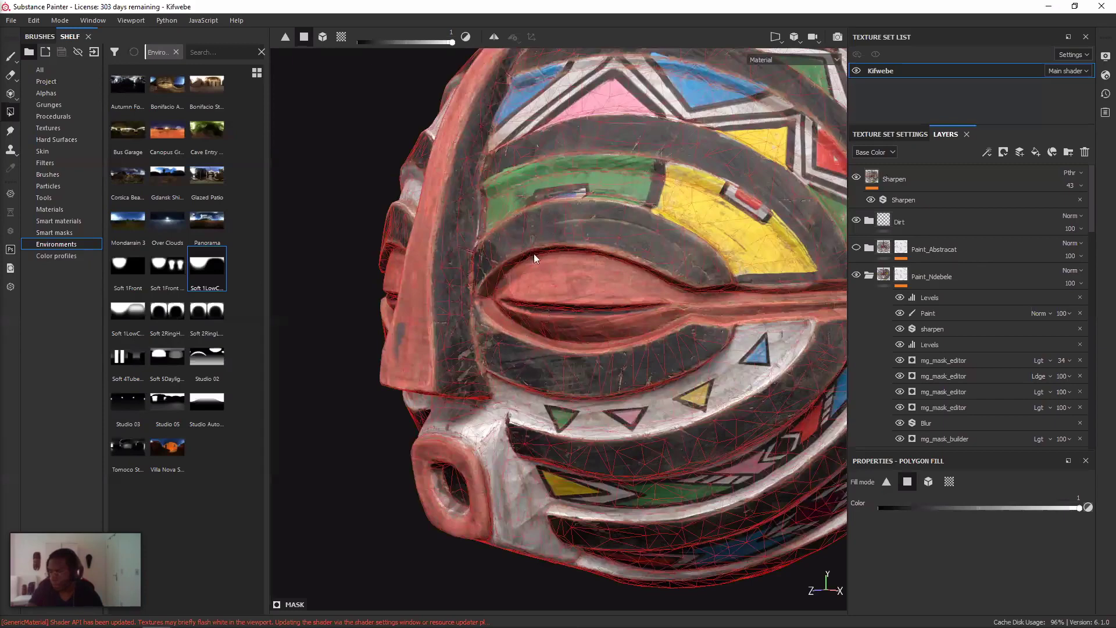
left_click_drag(583, 315, 565, 322, "alt")
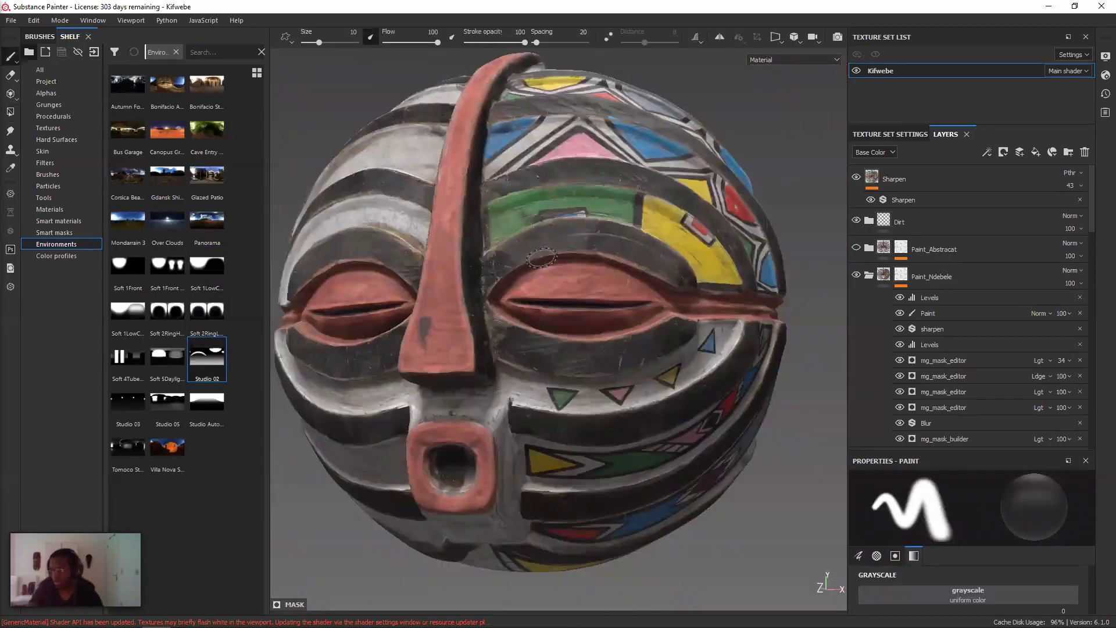
- Light the Kifwebe mask with the Studio 02 and Studio 05 environments in turn, and open the recent Ashanti.spp project
left_click_drag(207, 355, 561, 216)
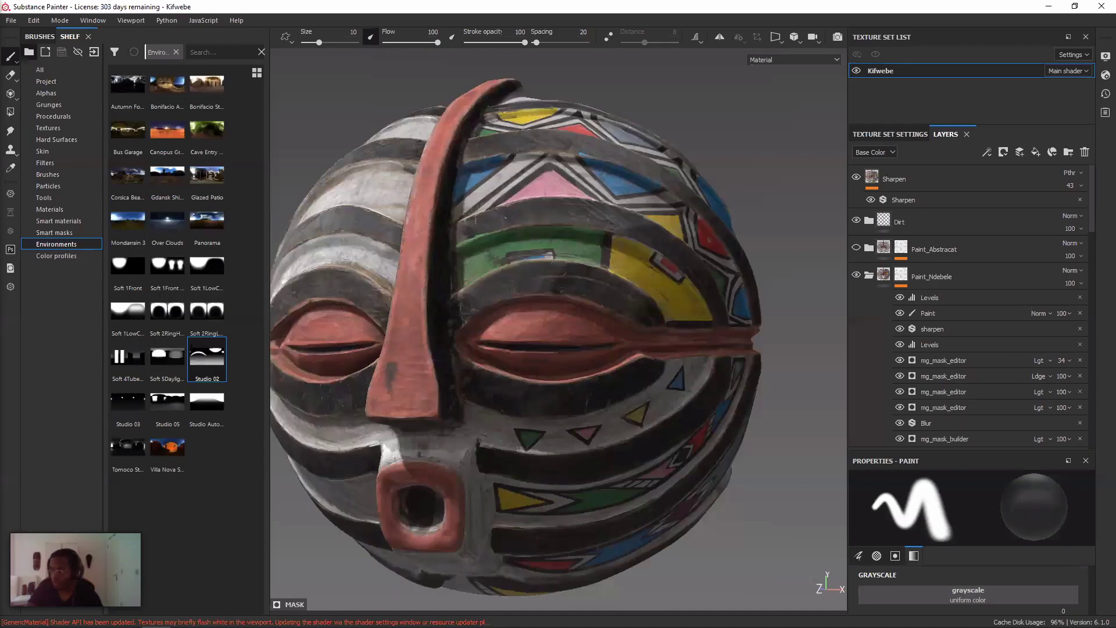
left_click(167, 404)
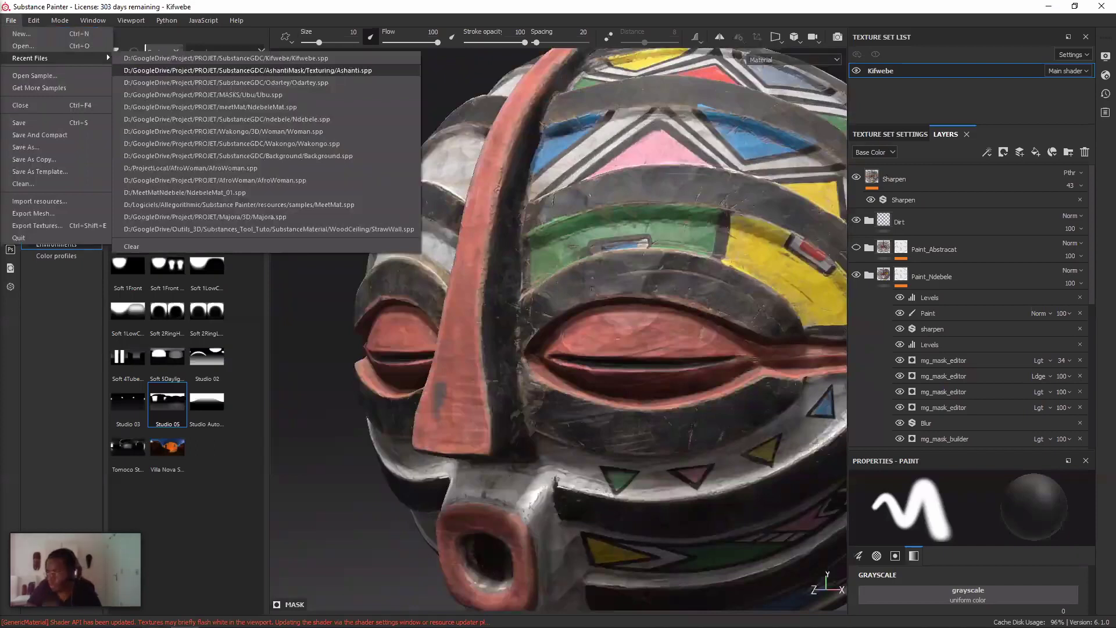
left_click(247, 70)
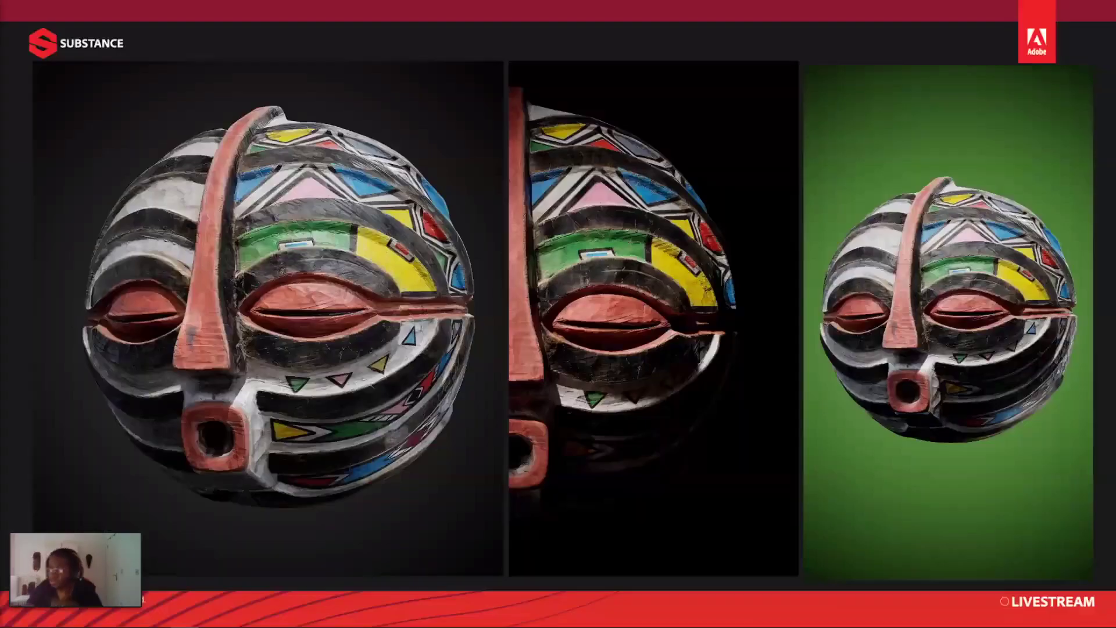
- Switch to the presentation, review the round mask's paint stages and final renders, and advance to the Learnings from the Project section
key("Right")
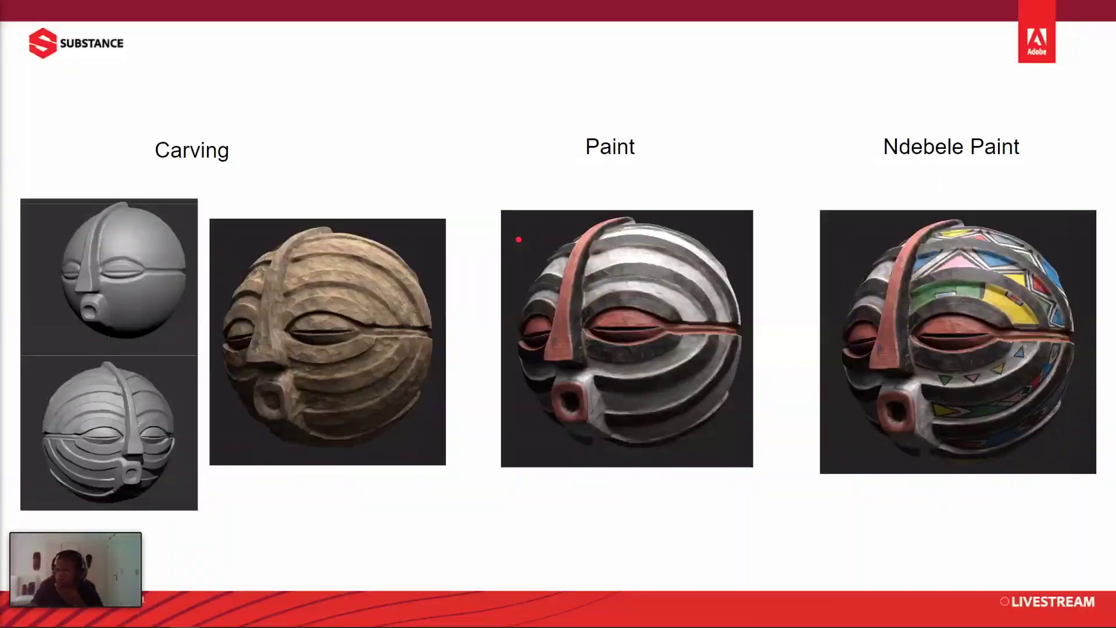
key("Right")
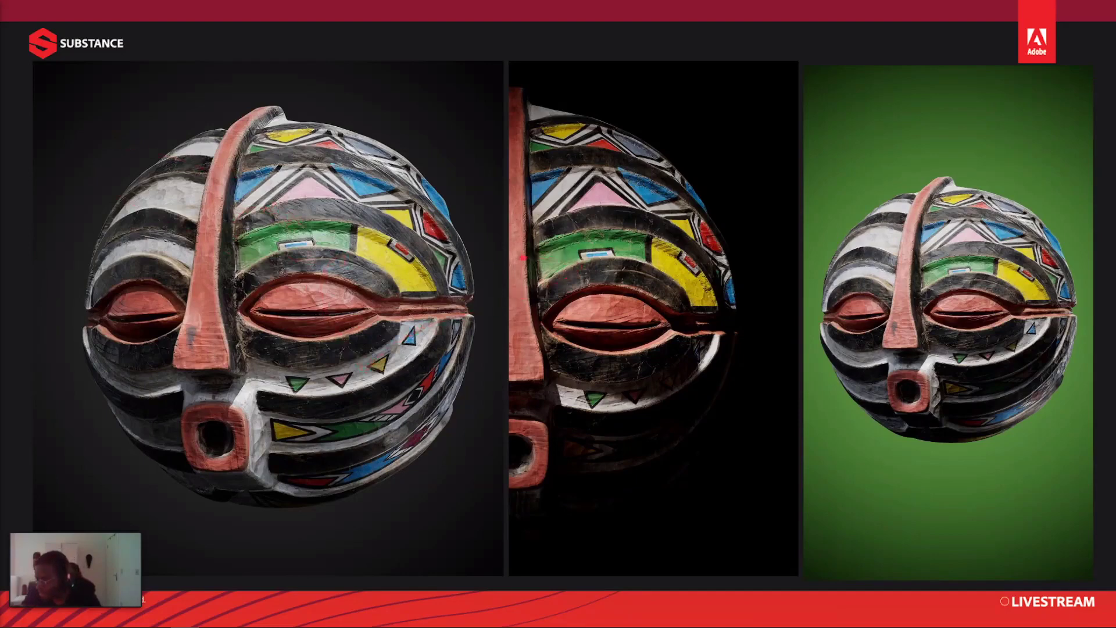
key("Right")
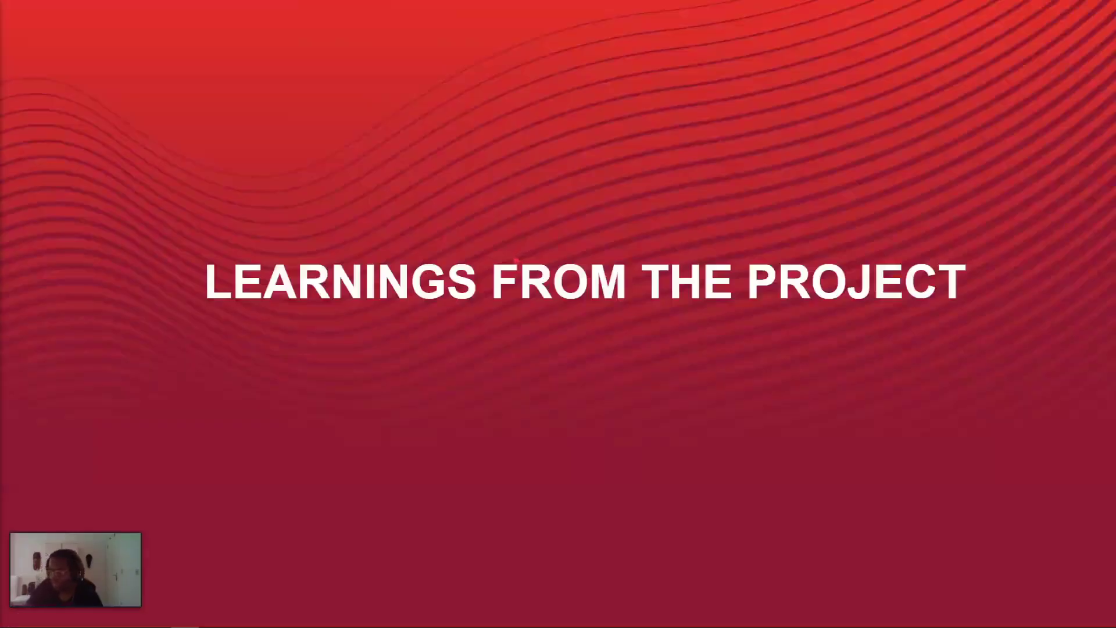
key("Left")
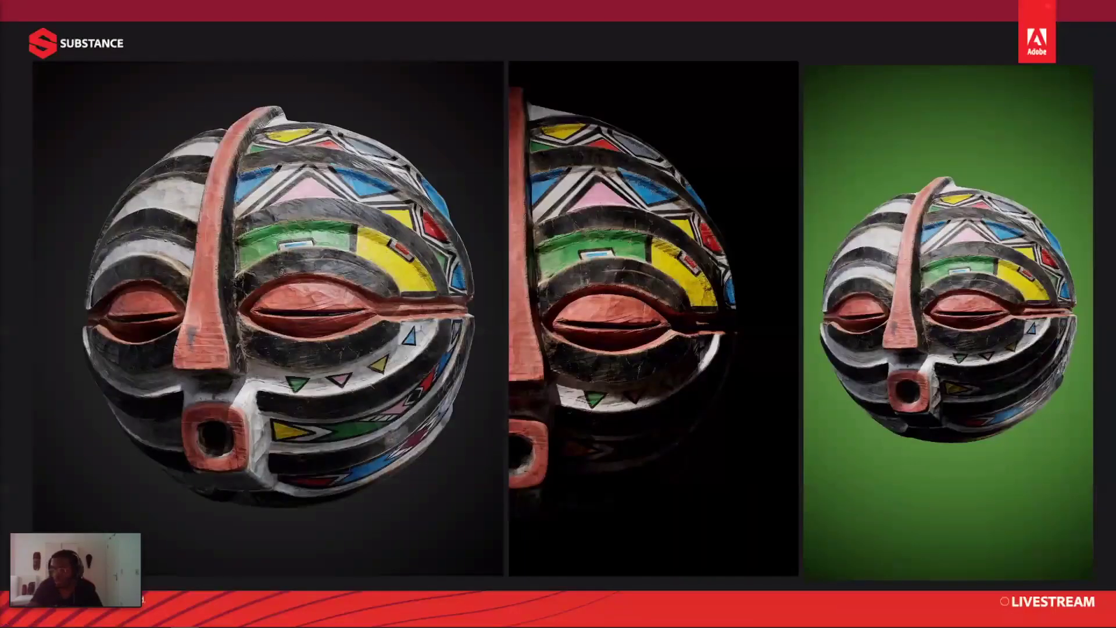
key("Right")
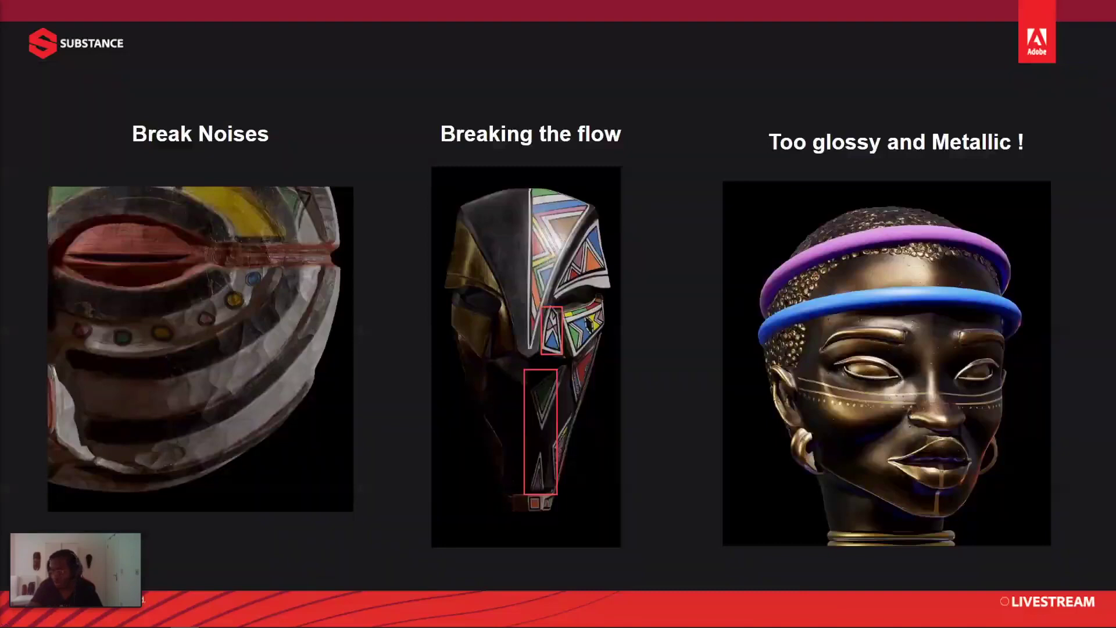
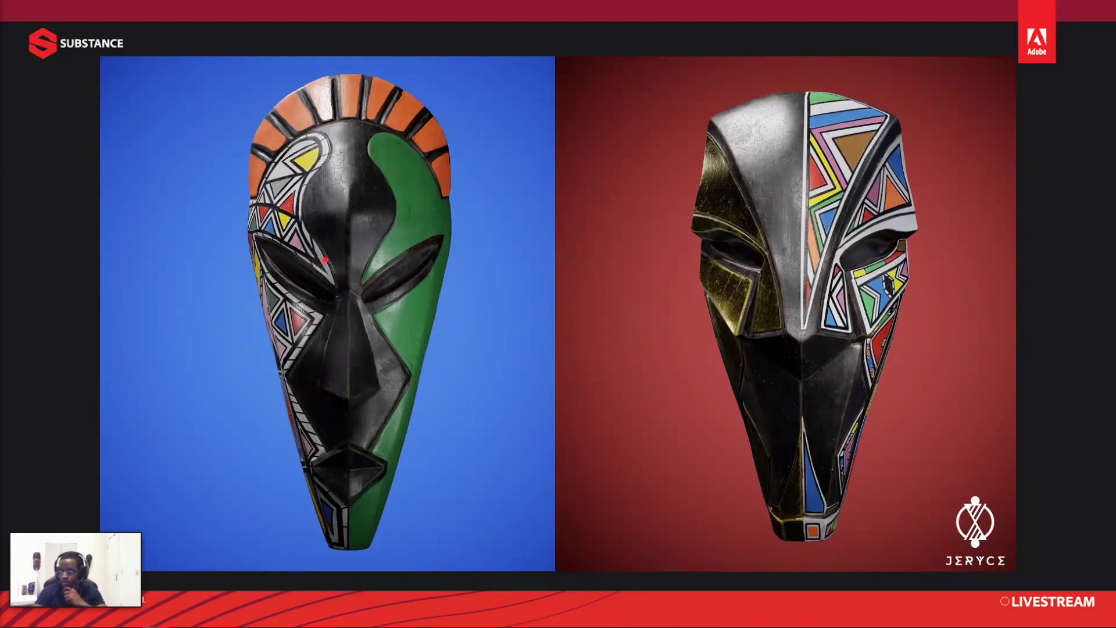
- Page through the final mask renders and the Ndebele Tribute video slide to the composition of the South African bust with four masks
key("Right")
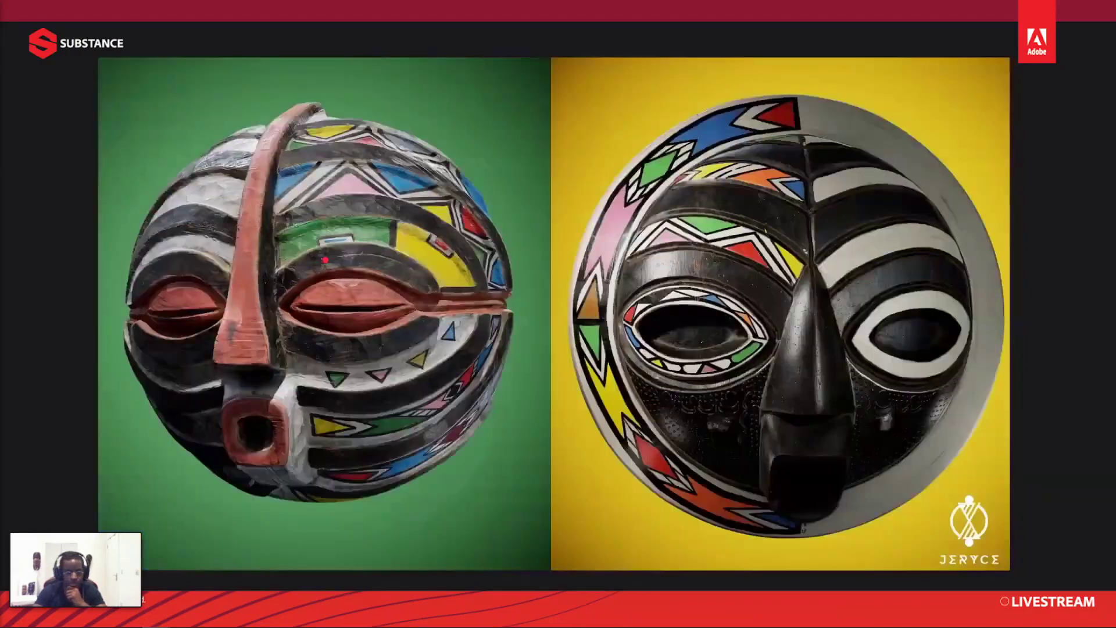
key("Right")
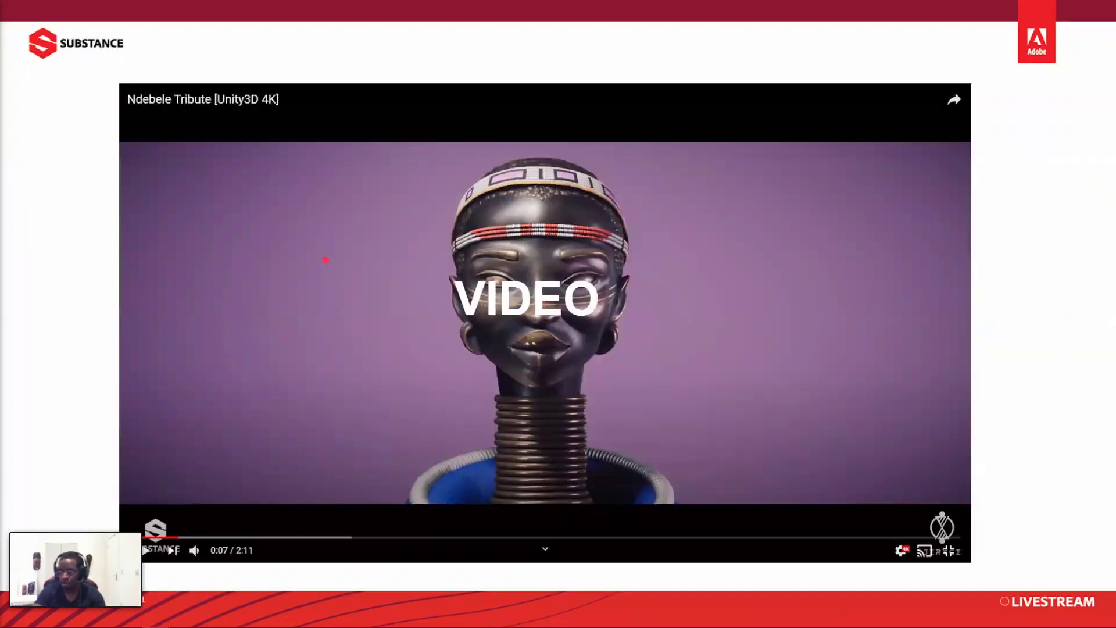
key("Right")
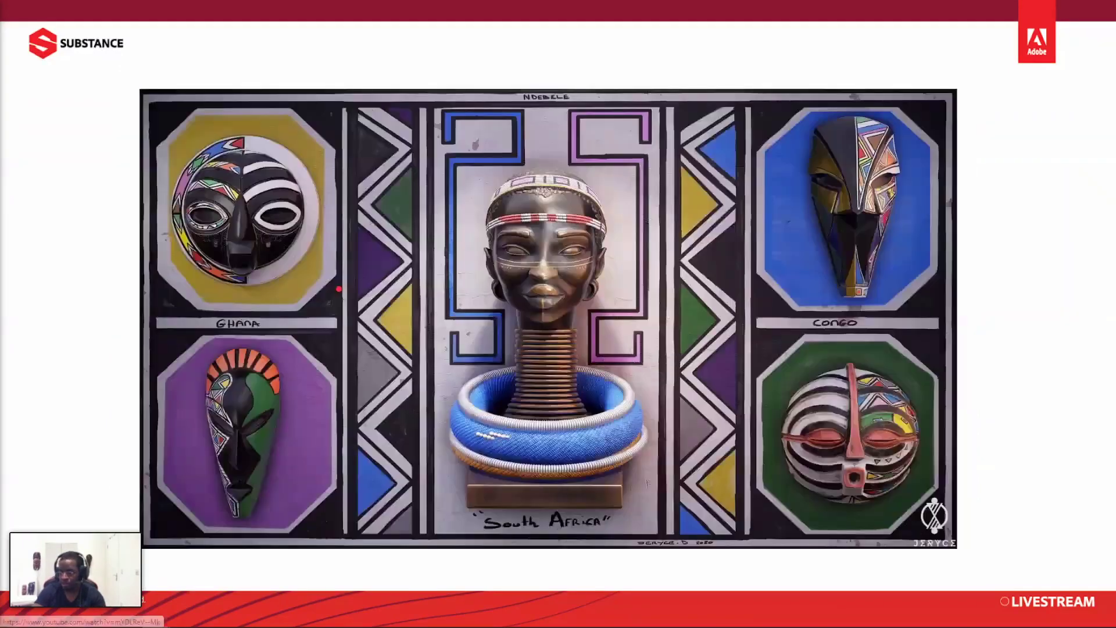
- Switch to Substance Painter and examine the Ashanti mask's unwrapped texture in the 2D view, from the painted rim to the eyes and nose
key("alt+Tab")
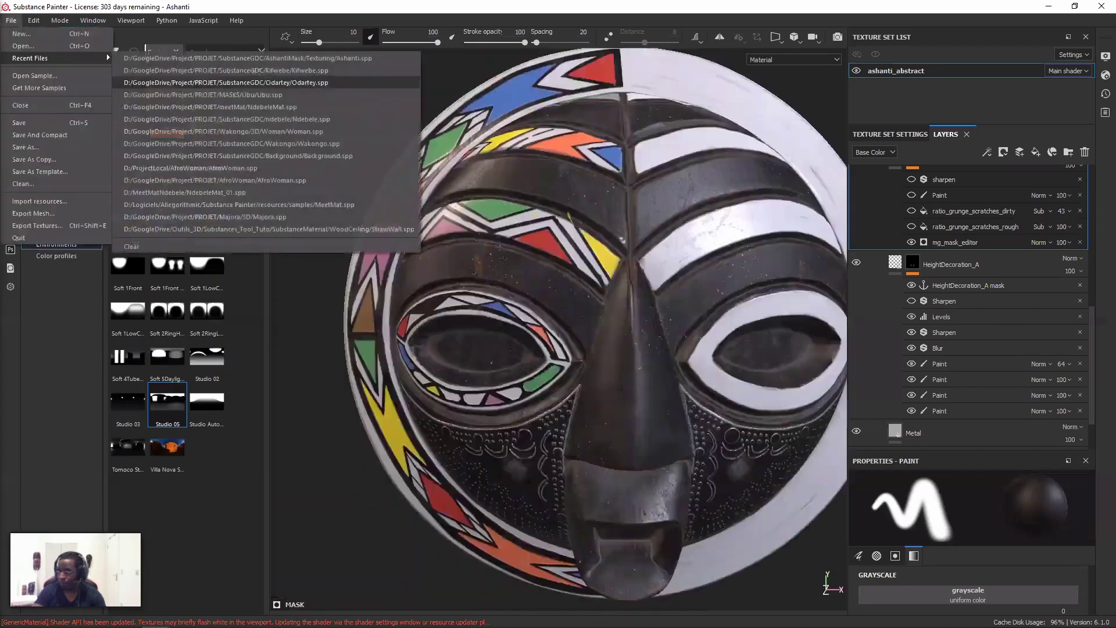
left_click(495, 228)
mouse_move(494, 225)
left_mouse_down("alt")
mouse_move(560, 269)
mouse_move(621, 278)
mouse_move(457, 221)
left_mouse_up("alt")
key("F2")
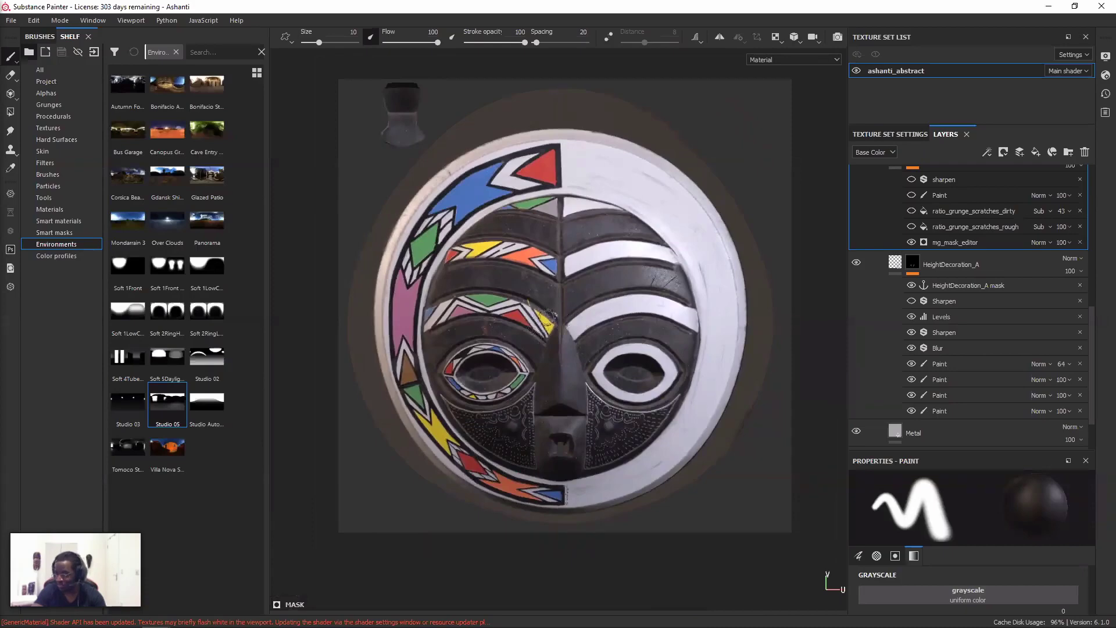
scroll(558, 325, "up", 5)
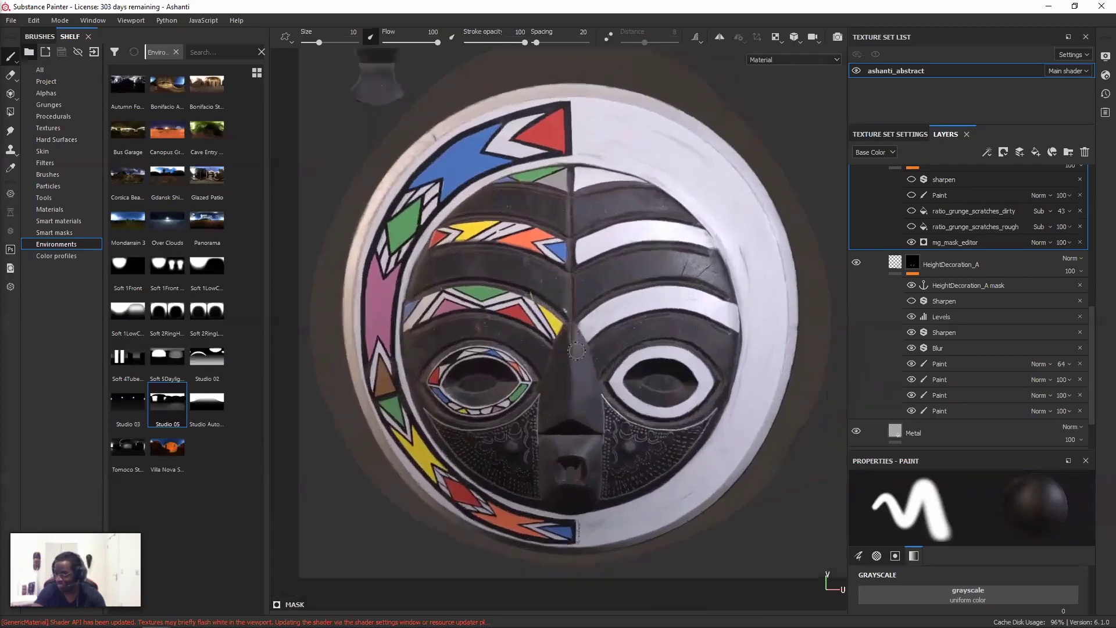
scroll(576, 350, "up", 4)
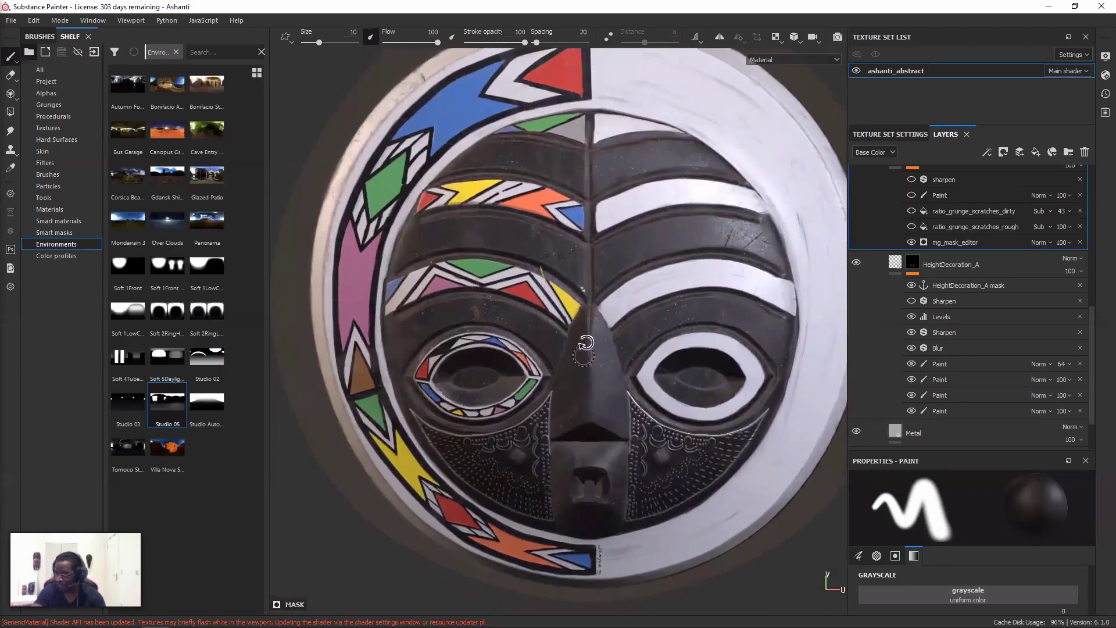
scroll(583, 356, "up", 5)
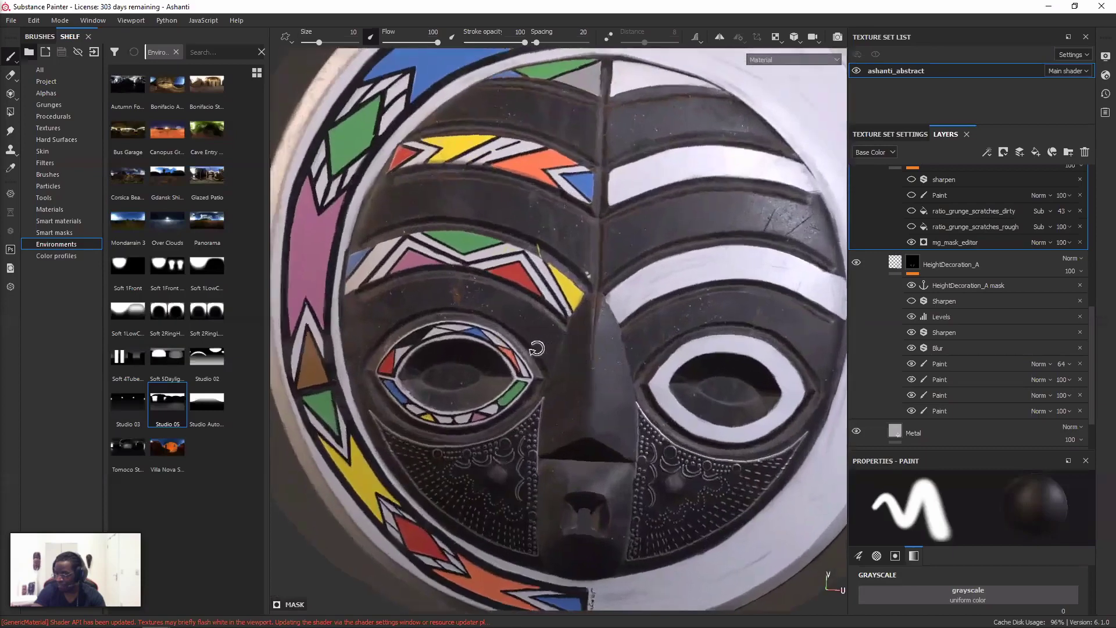
left_click_drag(536, 348, 574, 274, "alt")
scroll(581, 343, "down", 4)
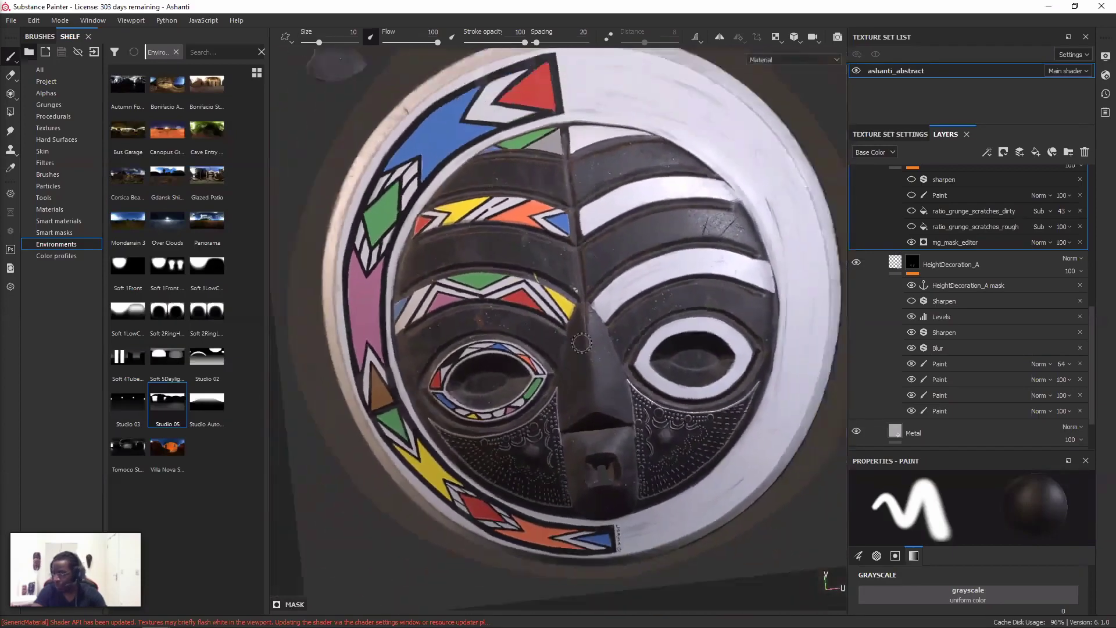
scroll(581, 343, "down", 2)
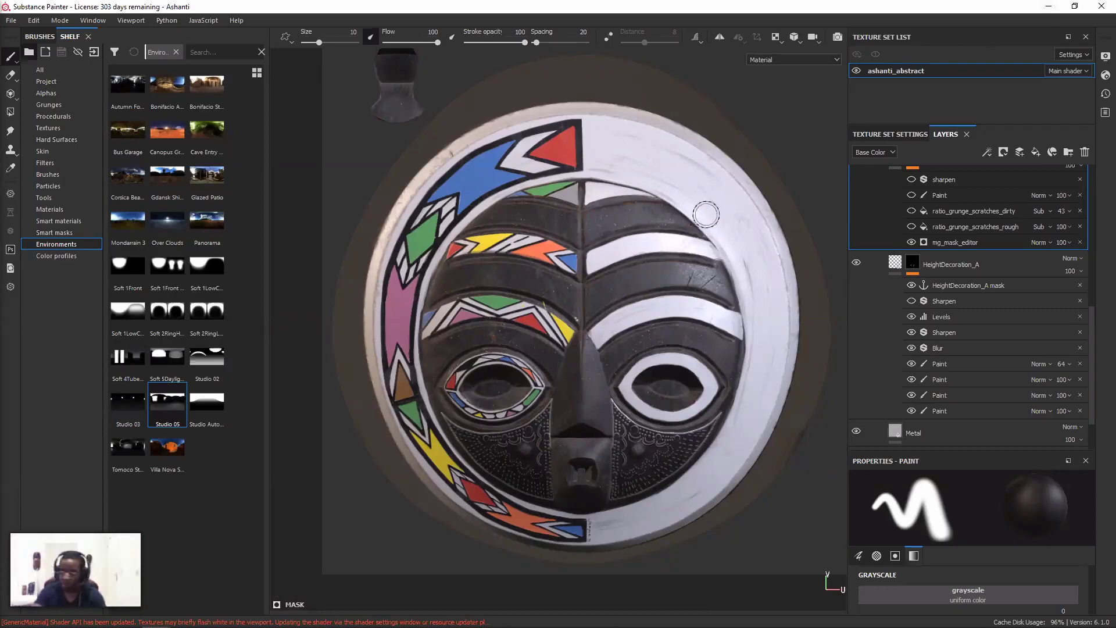
key("F2")
key("F3")
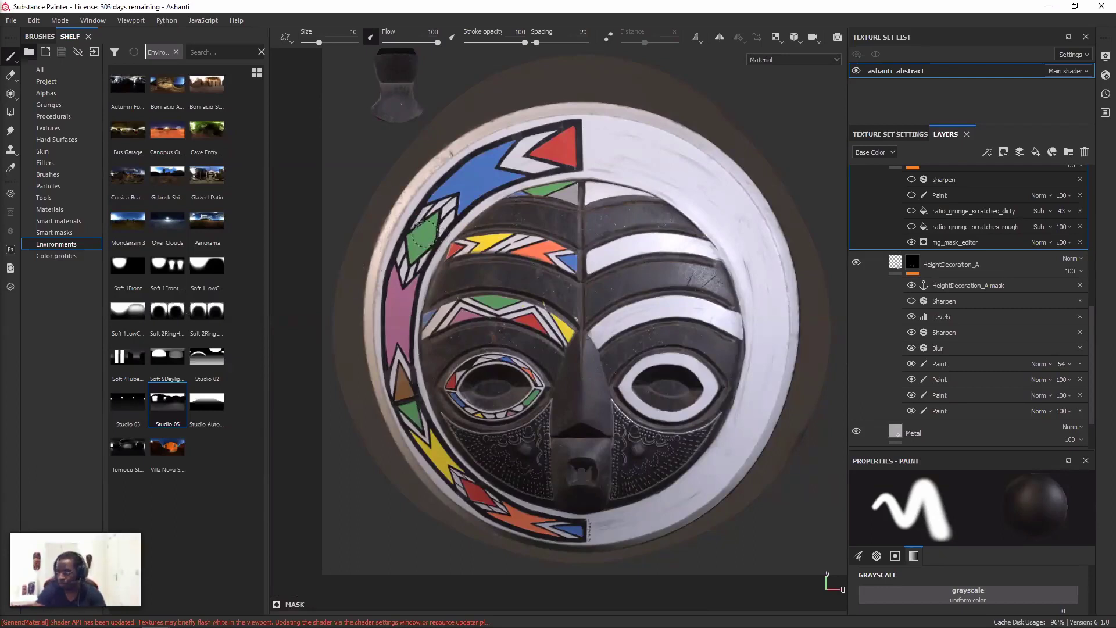
left_click(12, 22)
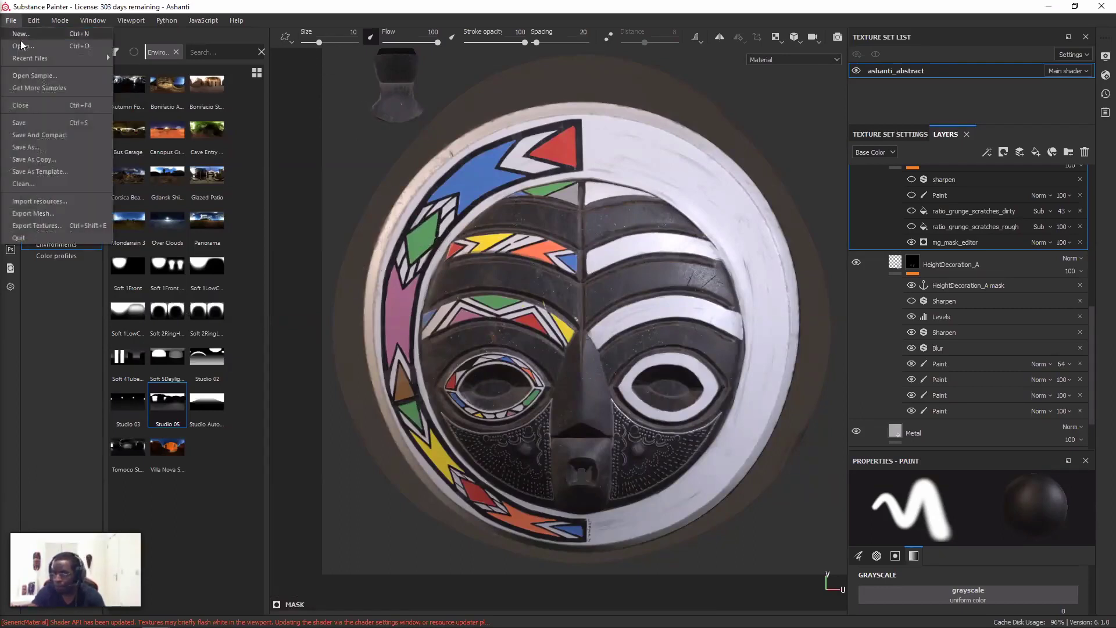
left_click(501, 200)
left_click_drag(525, 191, 481, 156, "alt")
right_click_drag(482, 156, 465, 155, "alt")
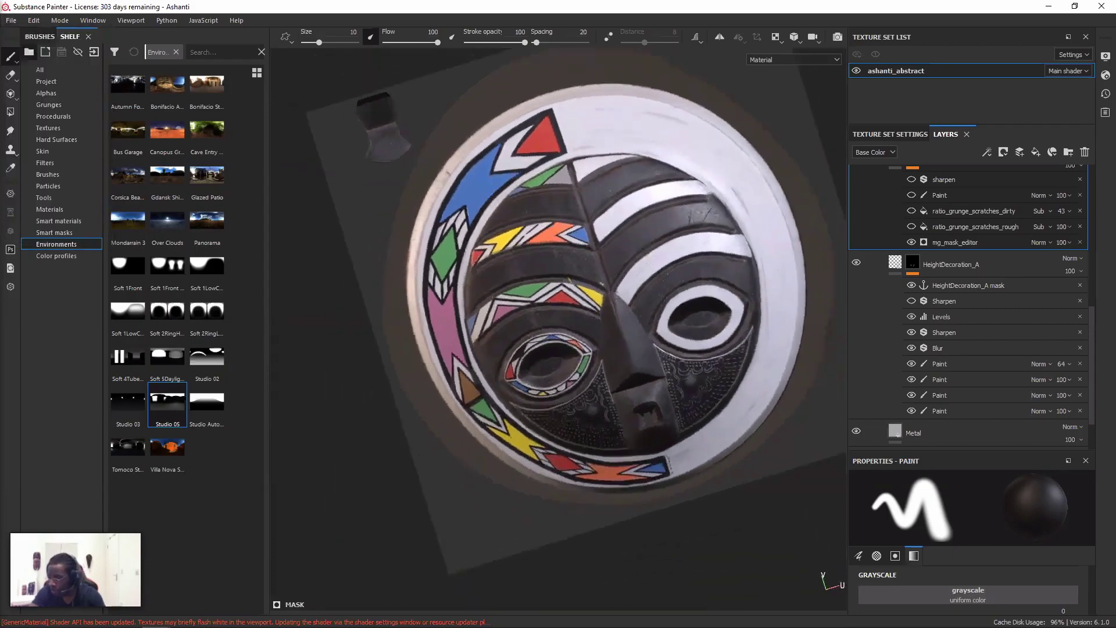
middle_click_drag(664, 410, 605, 349, "alt")
right_click_drag(605, 349, 657, 386, "alt")
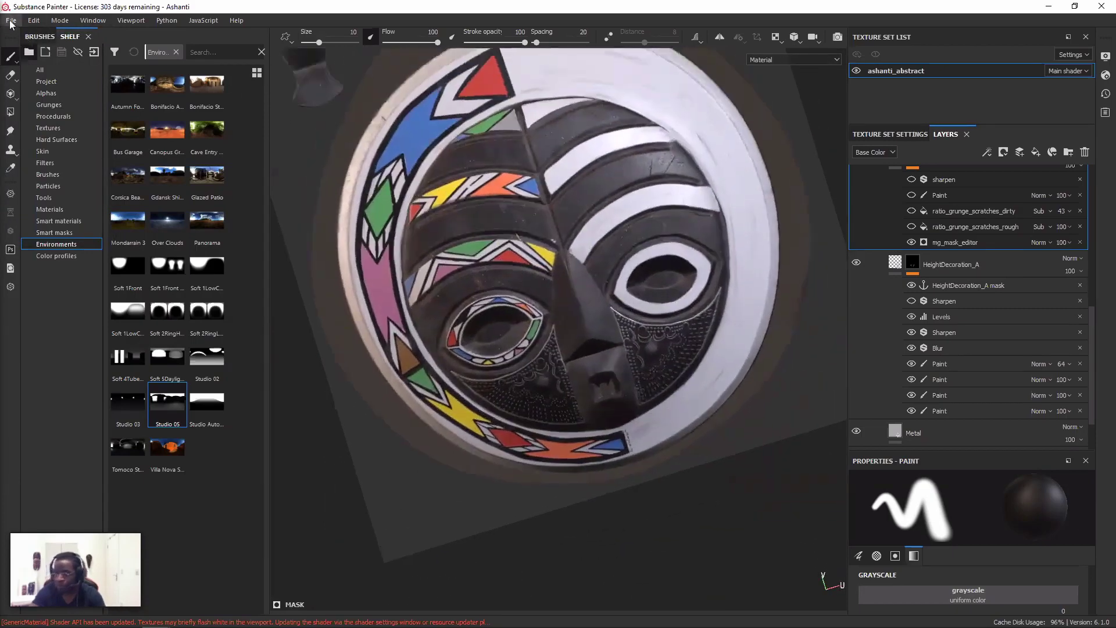
left_click(11, 21)
left_click(266, 137)
- Switch from the 2D texture to the 3D view and examine the whole Ashanti mask under rotated lighting
left_click_drag(510, 186, 548, 188, "alt")
key("F2")
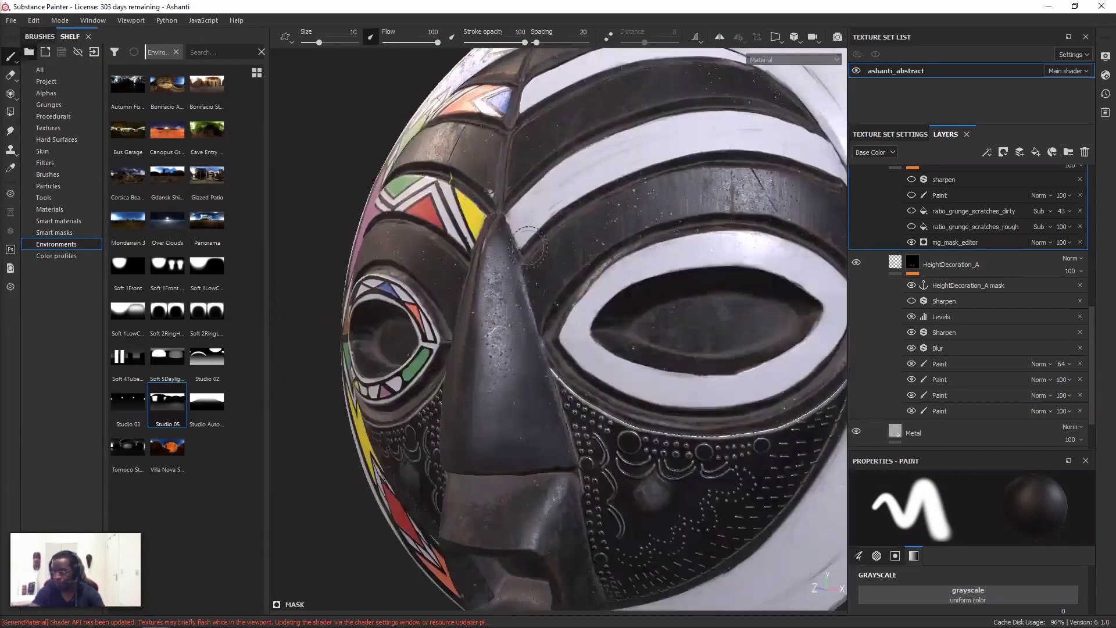
scroll(513, 246, "down", 8)
left_click_drag(427, 289, 479, 308, "alt")
mouse_move(479, 308)
right_mouse_down("shift")
mouse_move(501, 308)
mouse_move(492, 303)
right_mouse_up("shift")
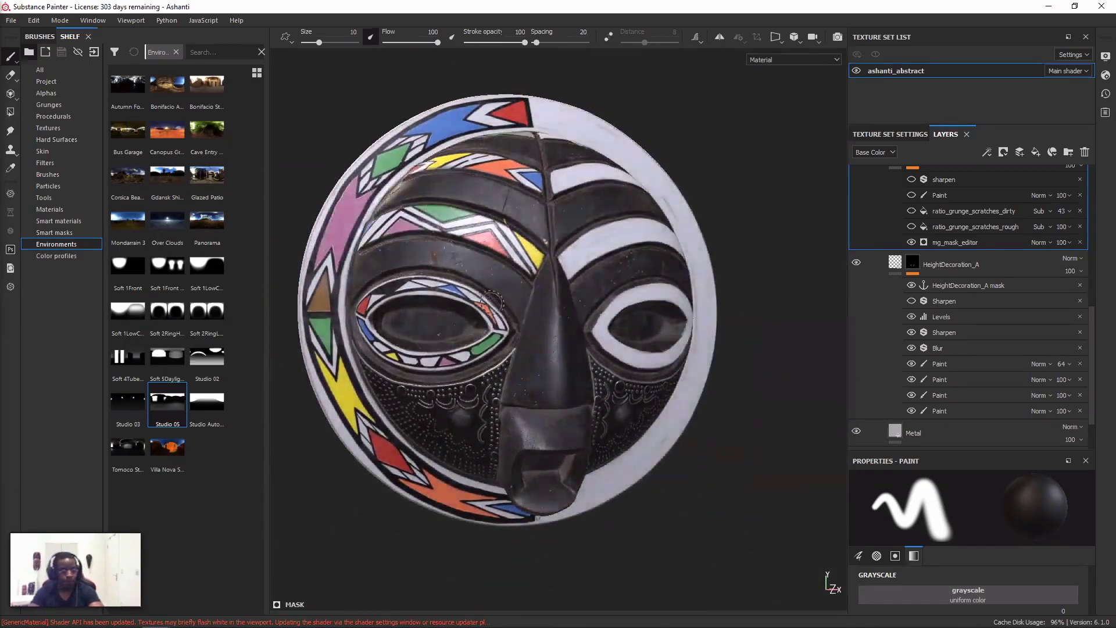
left_click_drag(504, 273, 429, 254, "alt")
right_click_drag(429, 255, 499, 253, "shift")
- Show the main shader's settings and light the Ashanti mask with the Studio 05 environment
left_click(1103, 76)
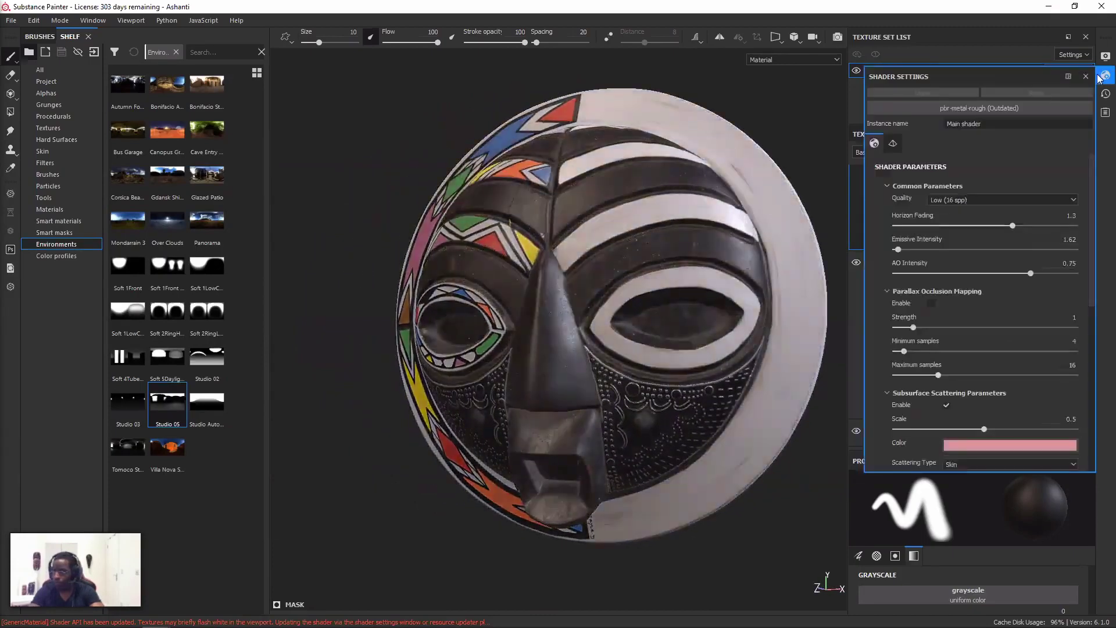
middle_click_drag(435, 248, 413, 256, "alt")
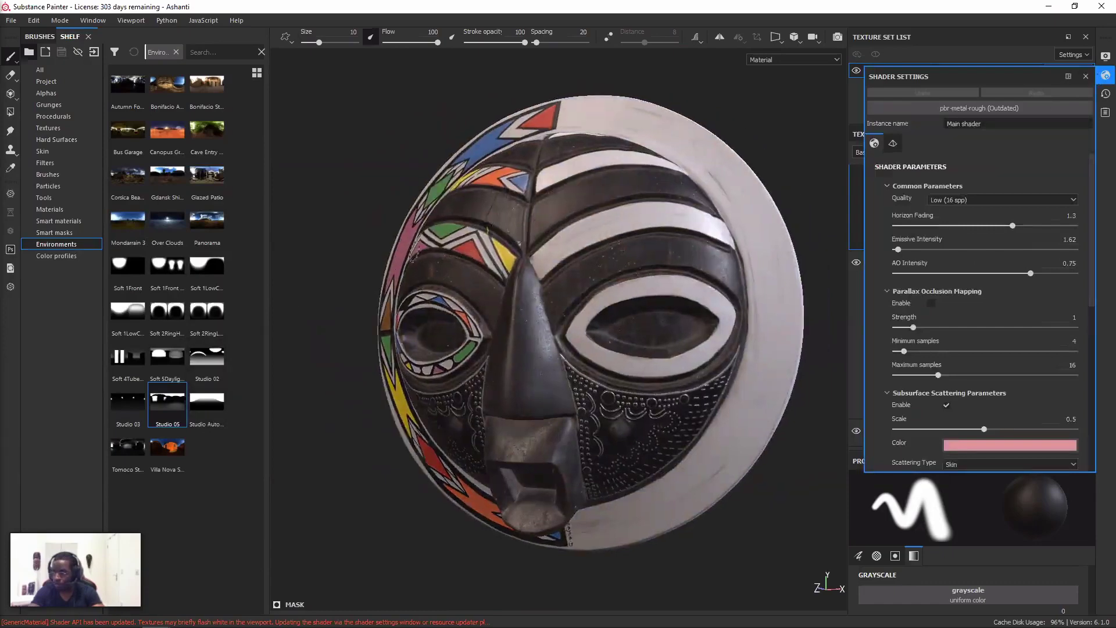
scroll(413, 256, "down", 1)
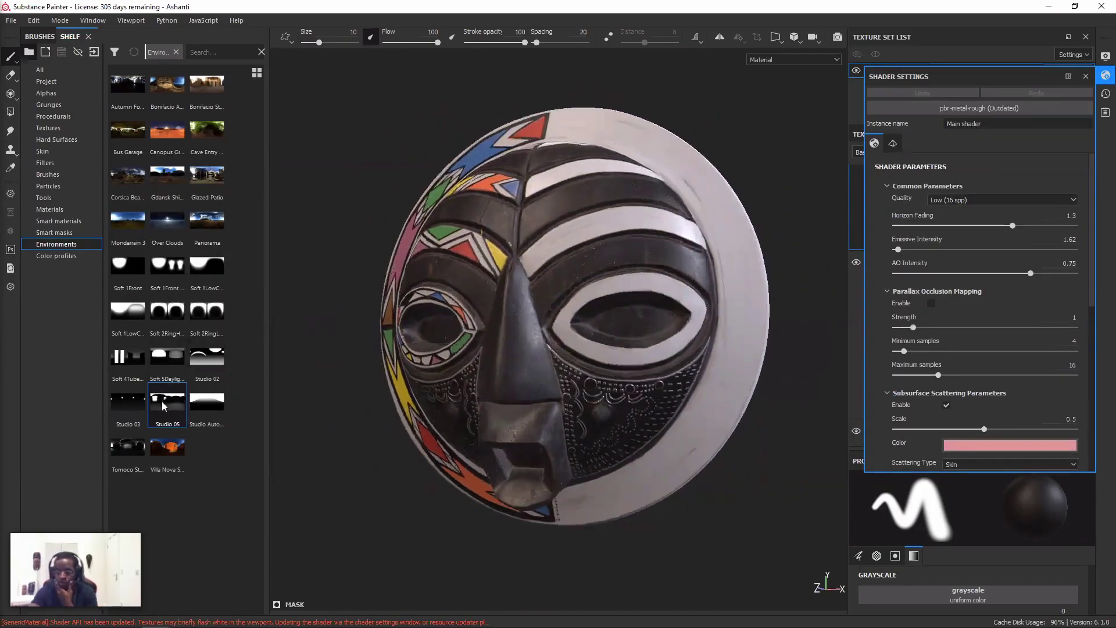
mouse_move(162, 405)
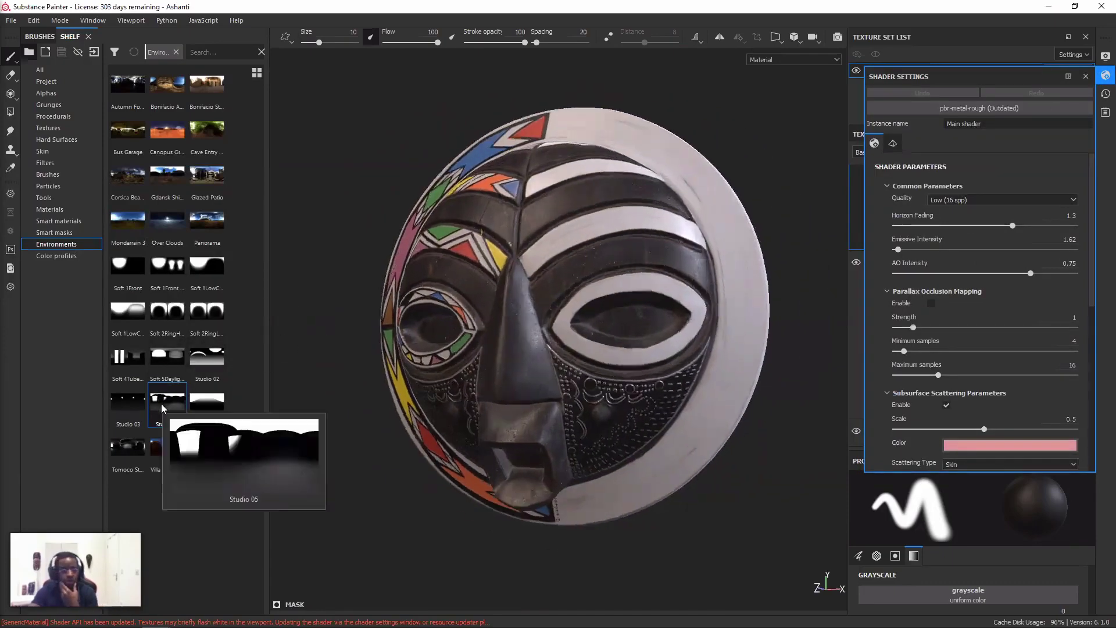
left_click_drag(162, 403, 357, 191)
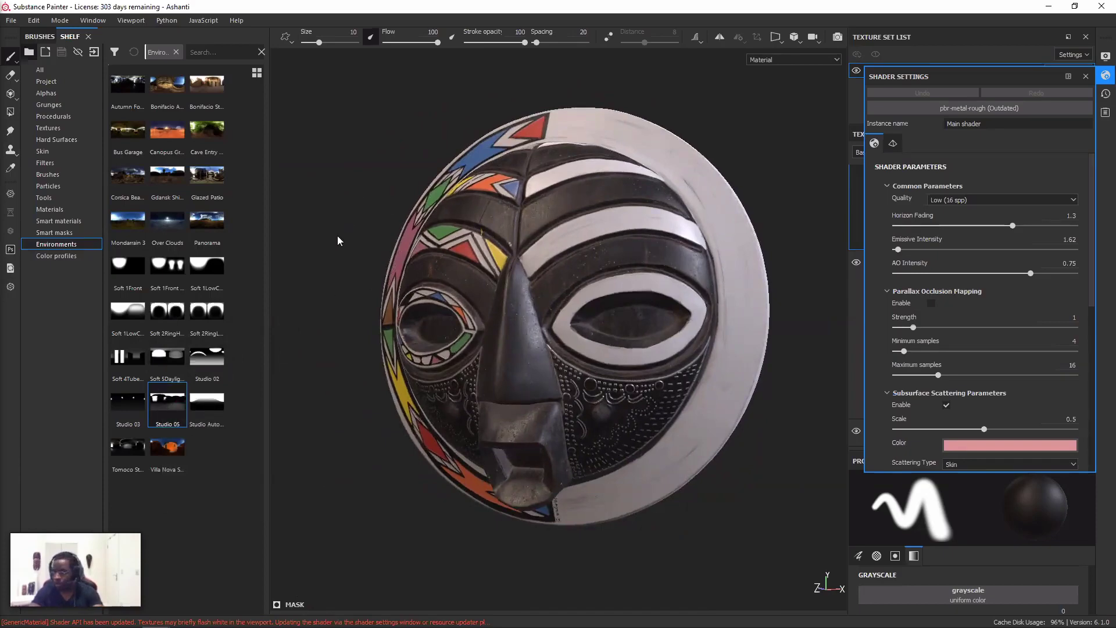
left_click_drag(357, 242, 385, 264, "alt")
scroll(386, 265, "up", 2)
- Look through the shader parameters, open the display settings and enable shadows on the mask
left_click(932, 304)
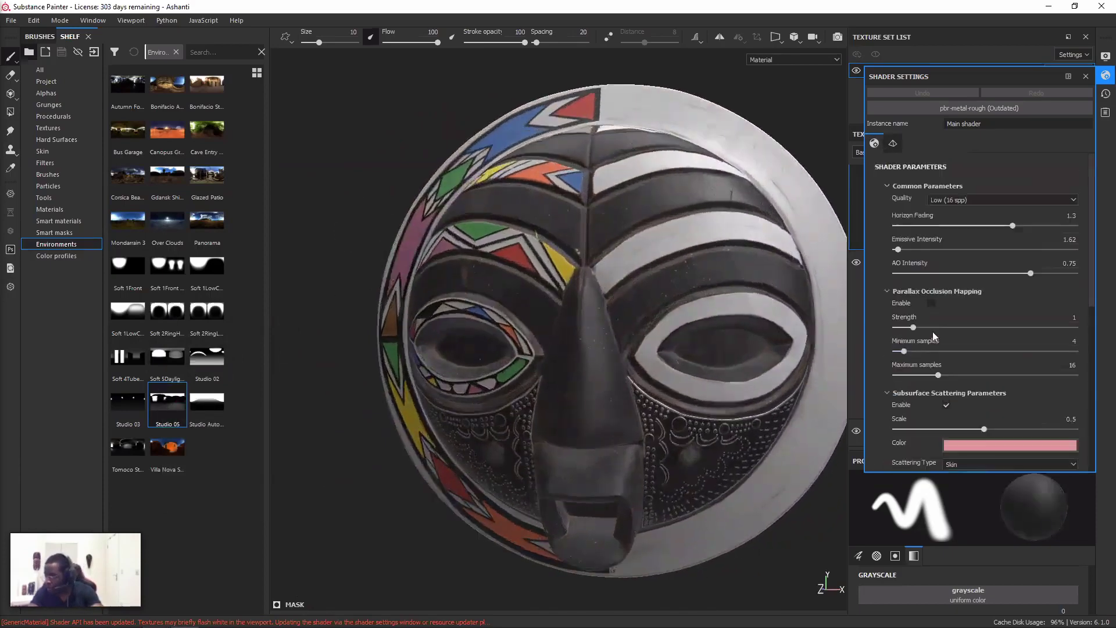
scroll(1003, 239, "down", 1)
scroll(1048, 173, "up", 1)
scroll(1048, 173, "down", 1)
left_click(1105, 93)
left_click(1106, 56)
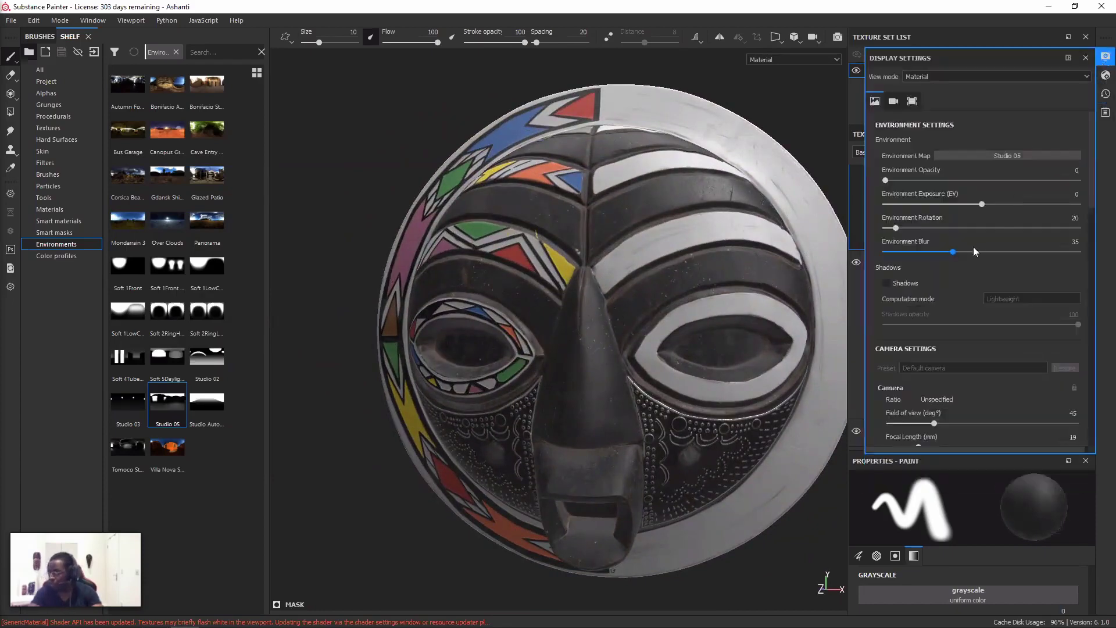
left_click(898, 283)
left_click_drag(686, 244, 649, 246, "alt")
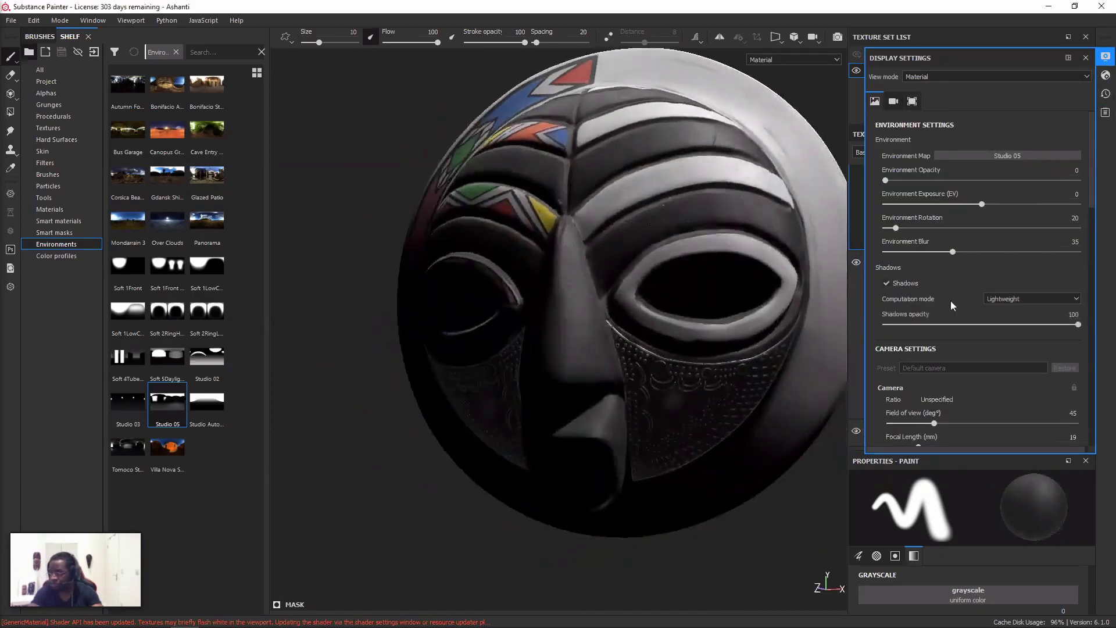
- Set the shadows opacity to 78 and rotate the environment to 310
left_click_drag(640, 325, 658, 306, "alt")
left_click_drag(967, 327, 1035, 321)
right_click_drag(634, 330, 698, 314, "shift")
- Set the shadow computation mode to Average and turn the mask to face the front
left_click(1040, 299)
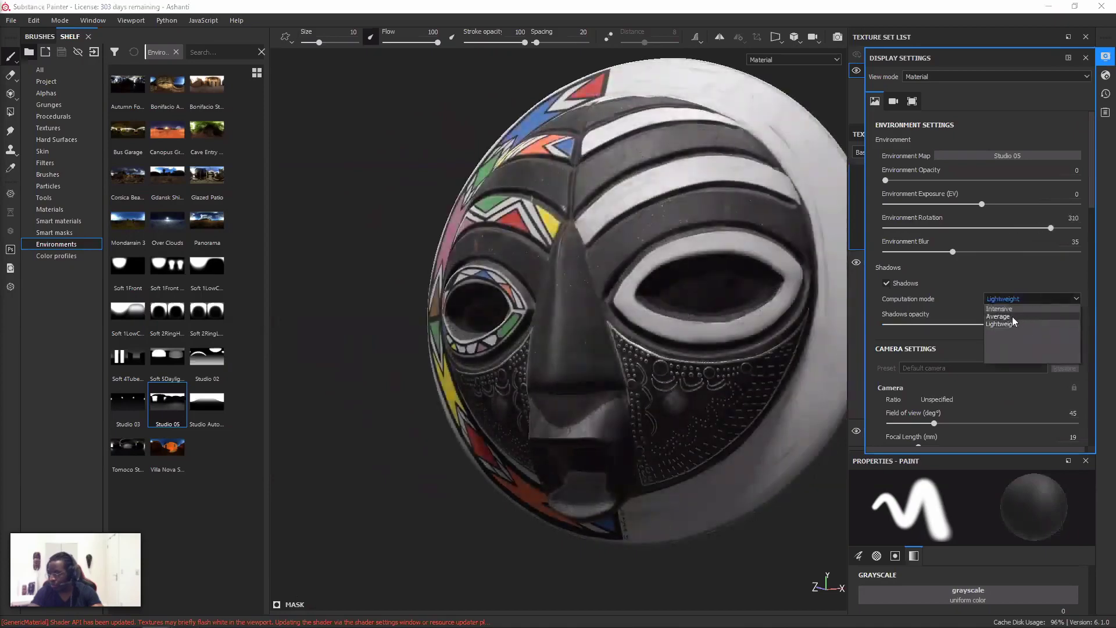
left_click(1013, 316)
left_click_drag(730, 319, 638, 323, "alt")
scroll(638, 323, "up", 2)
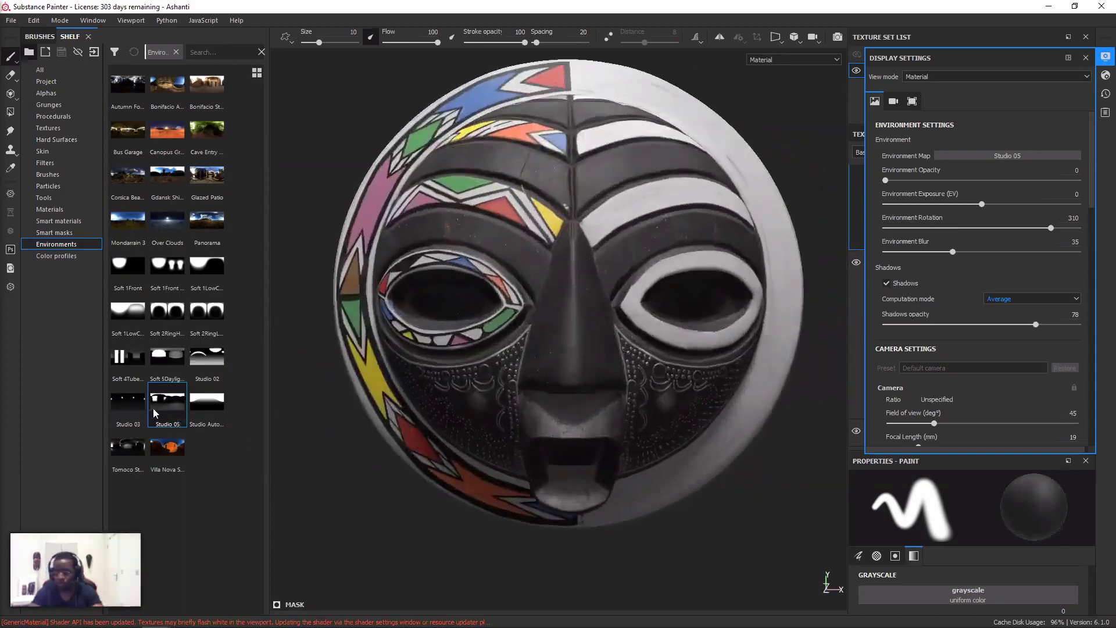
- Light the mask with the Studio 03 environment and rotate the environment to 322
left_click_drag(344, 398, 301, 394, "alt")
mouse_move(445, 364)
right_mouse_down("shift")
mouse_move(443, 351)
mouse_move(427, 352)
right_mouse_up("shift")
left_click_drag(128, 402, 459, 377)
right_click_drag(459, 377, 494, 367, "shift")
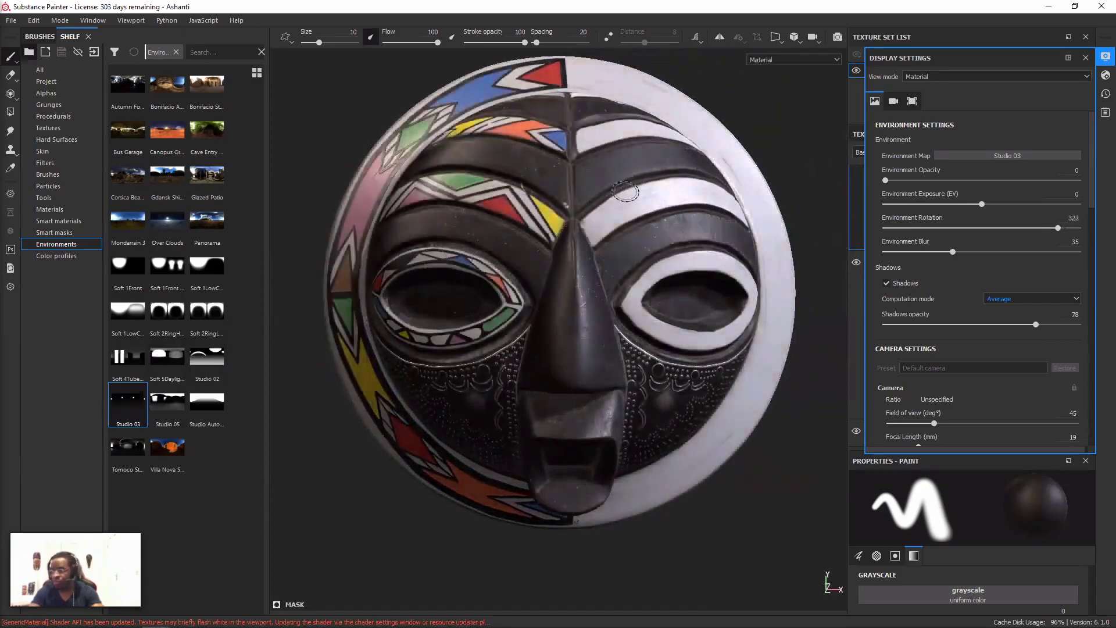
- Return the lighting to the Studio 05 environment and view the mask's shadows from an angle
left_click_drag(168, 401, 359, 386)
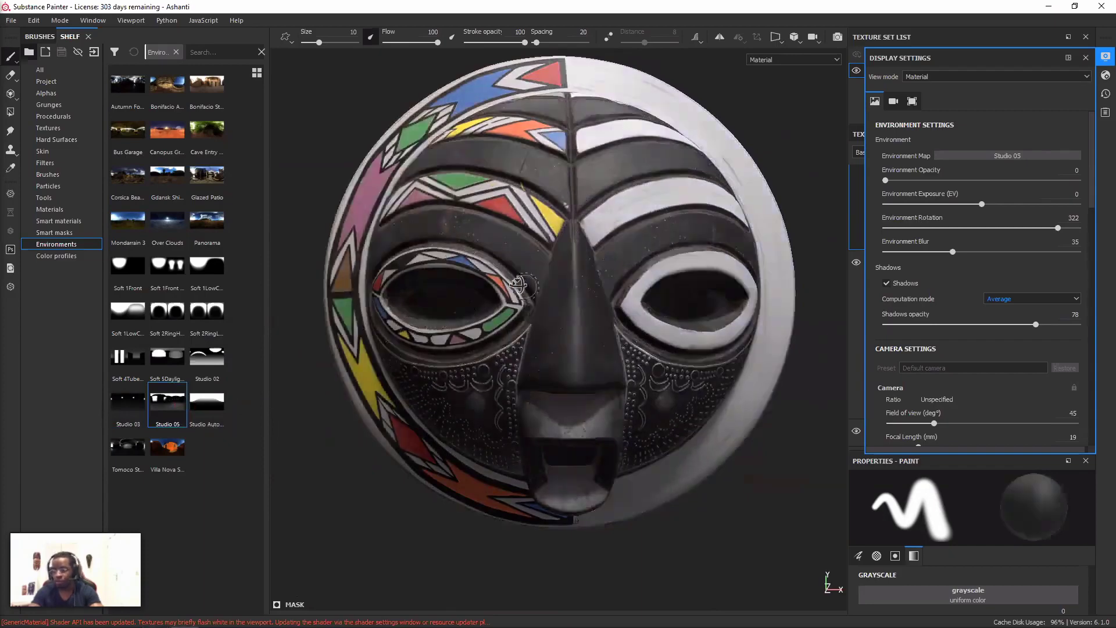
left_click_drag(525, 285, 488, 280, "alt")
left_click_drag(543, 329, 512, 326, "alt")
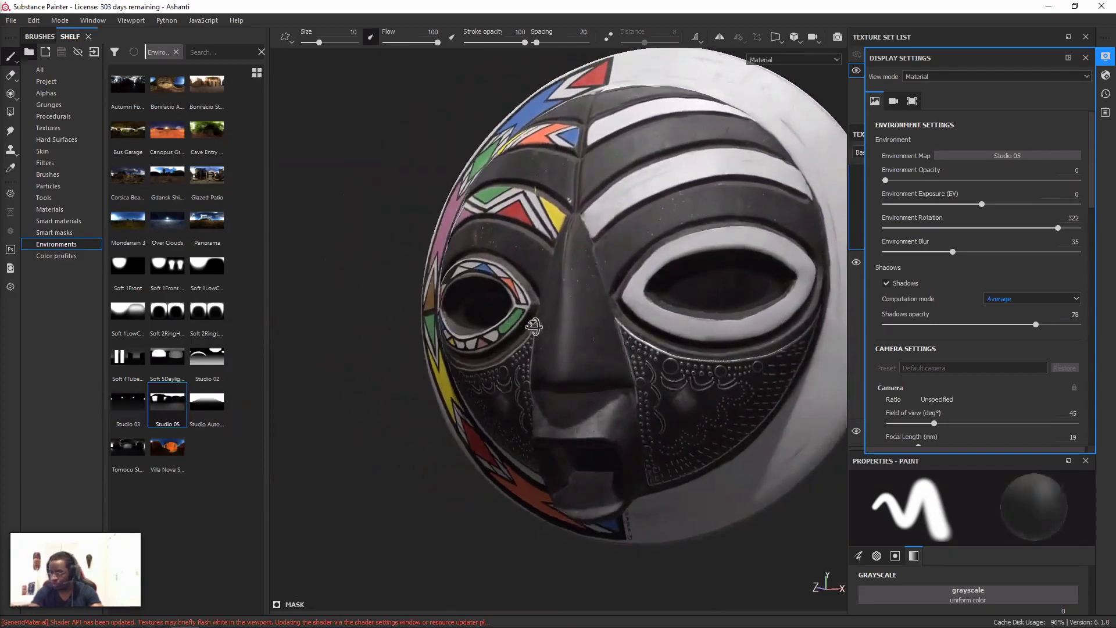
- Apply the Studio 03 environment to the mask again and rotate the environment to 313
left_click_drag(136, 411, 508, 276)
right_click_drag(509, 276, 551, 278, "shift")
left_click_drag(551, 277, 518, 279, "alt")
right_click_drag(519, 280, 558, 275, "shift")
left_click_drag(558, 275, 511, 244, "alt")
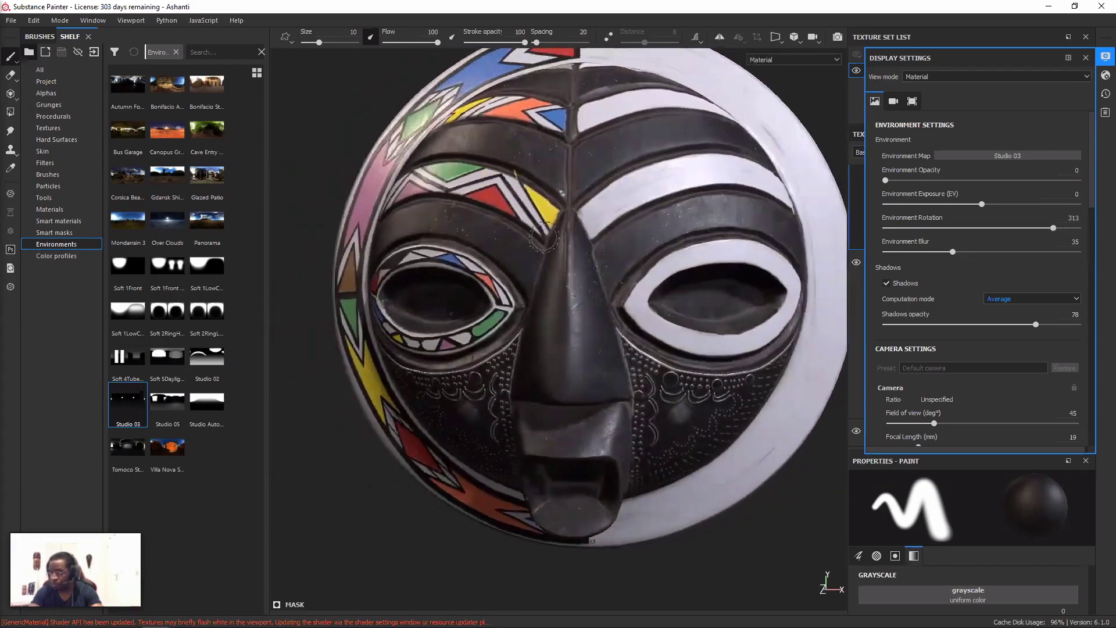
- Raise the shadows opacity to 100 and rotate the environment to 329
mouse_move(1036, 325)
left_mouse_down()
mouse_move(1011, 325)
mouse_move(1082, 314)
left_mouse_up()
scroll(605, 343, "down", 3)
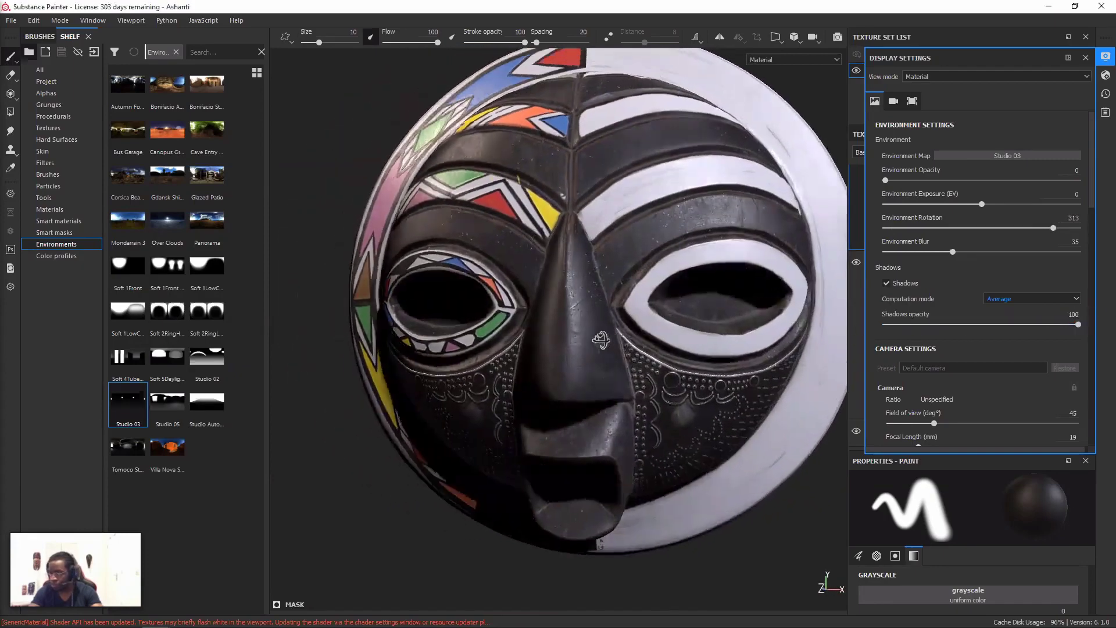
left_click_drag(605, 344, 599, 336, "alt")
right_click_drag(599, 336, 607, 339, "shift")
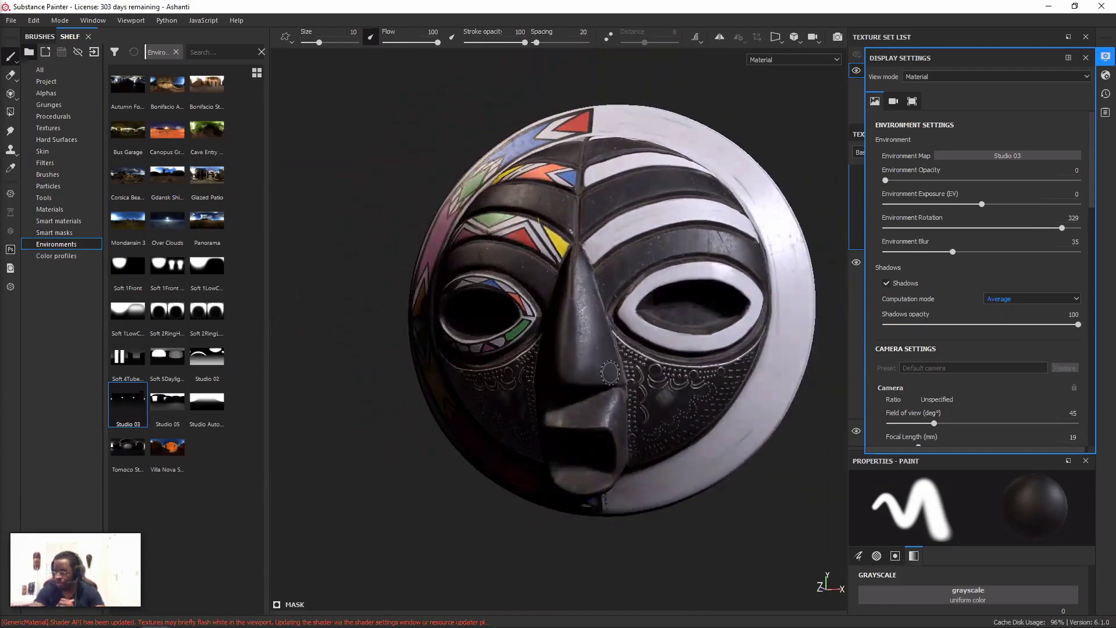
- Rotate the environment to 243 and turn the mask to show its painted half
left_click_drag(482, 306, 572, 316, "alt")
right_click_drag(573, 317, 674, 314, "shift")
left_click_drag(674, 314, 619, 317, "alt")
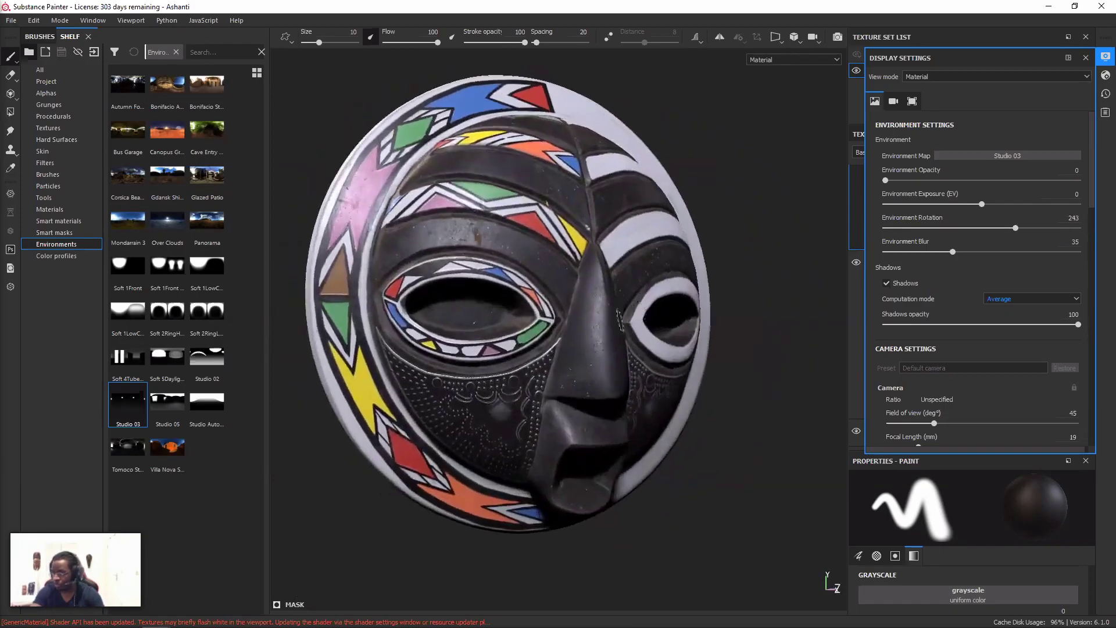
middle_click_drag(620, 320, 633, 330, "alt")
left_click_drag(633, 330, 625, 324, "alt")
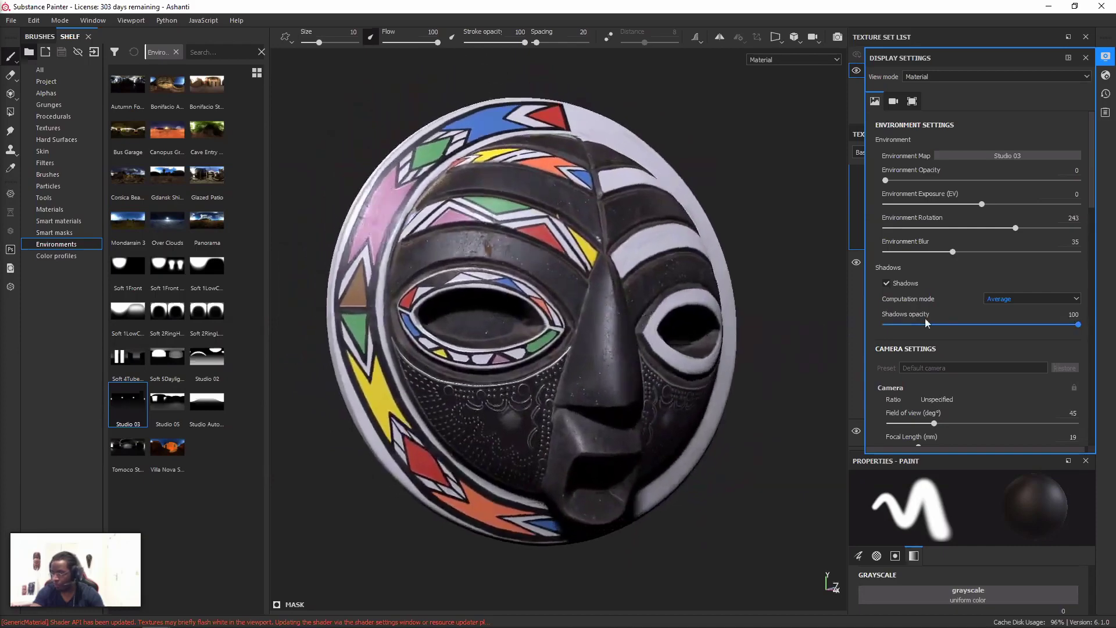
- Set the shadows opacity to 87 and close the display settings
left_click(1003, 325)
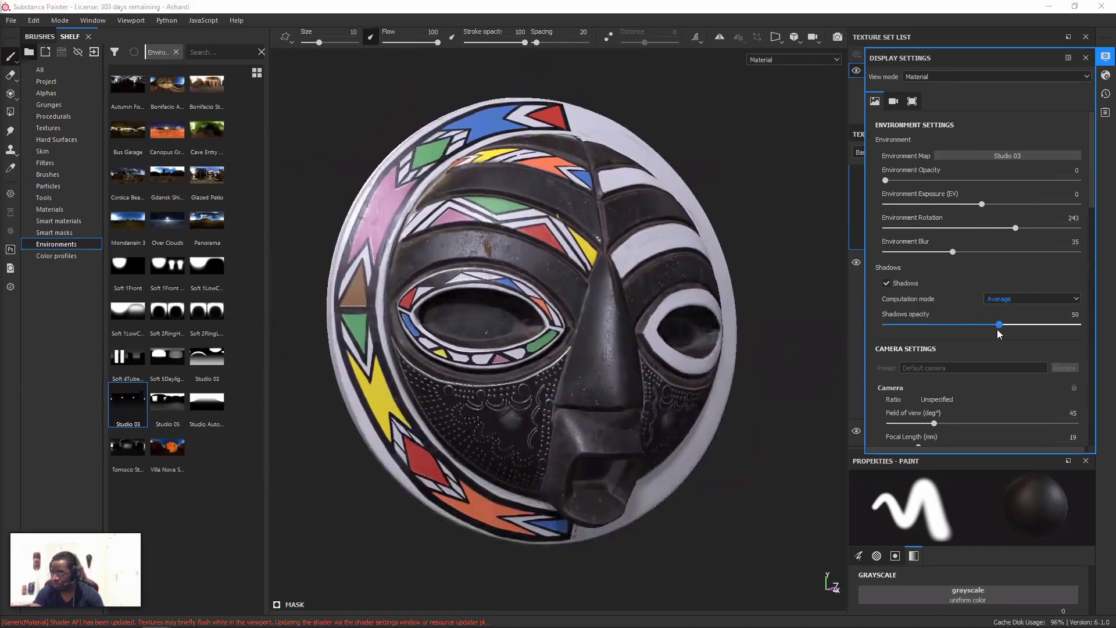
left_click_drag(999, 324, 1053, 324)
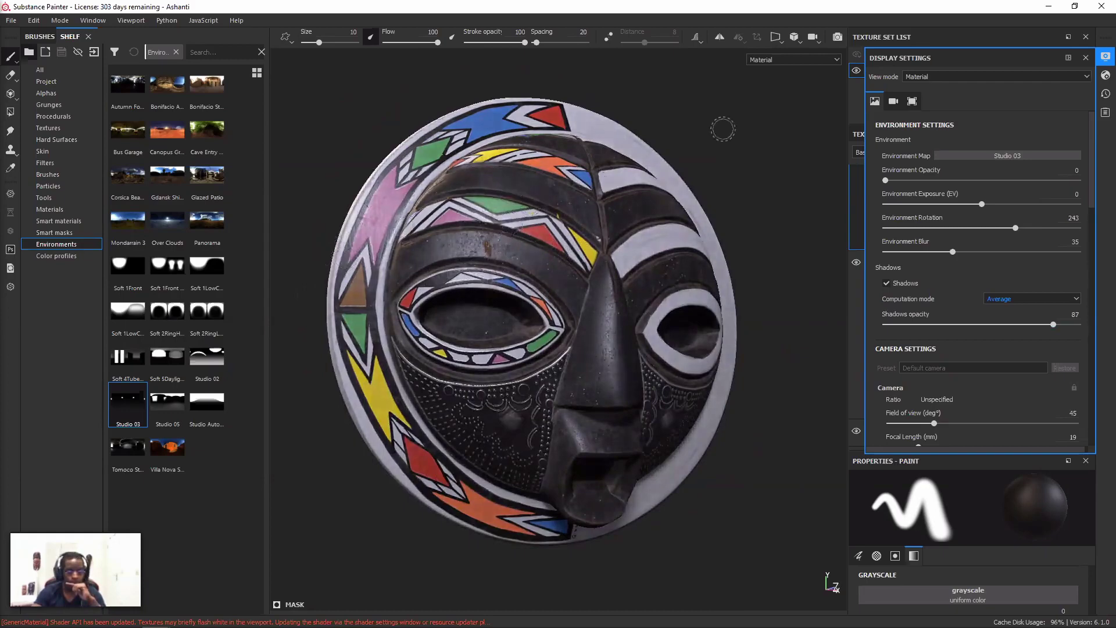
left_click(1086, 58)
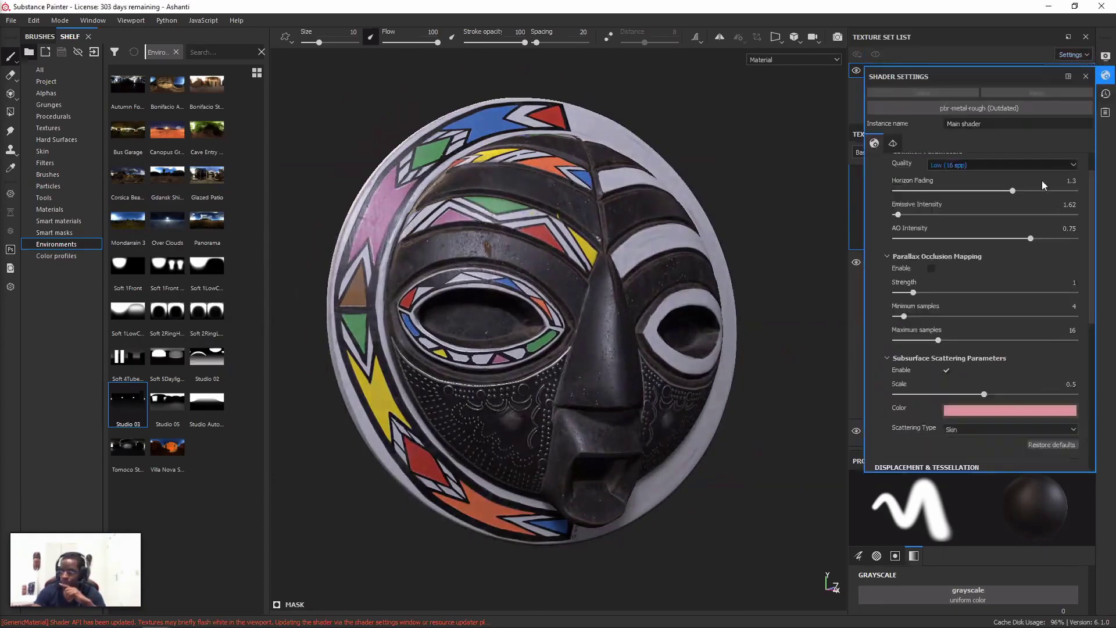
- Collapse the MetalPart and MainPaint folders in the mask's layer stack
scroll(976, 250, "up", 3)
scroll(967, 267, "up", 1)
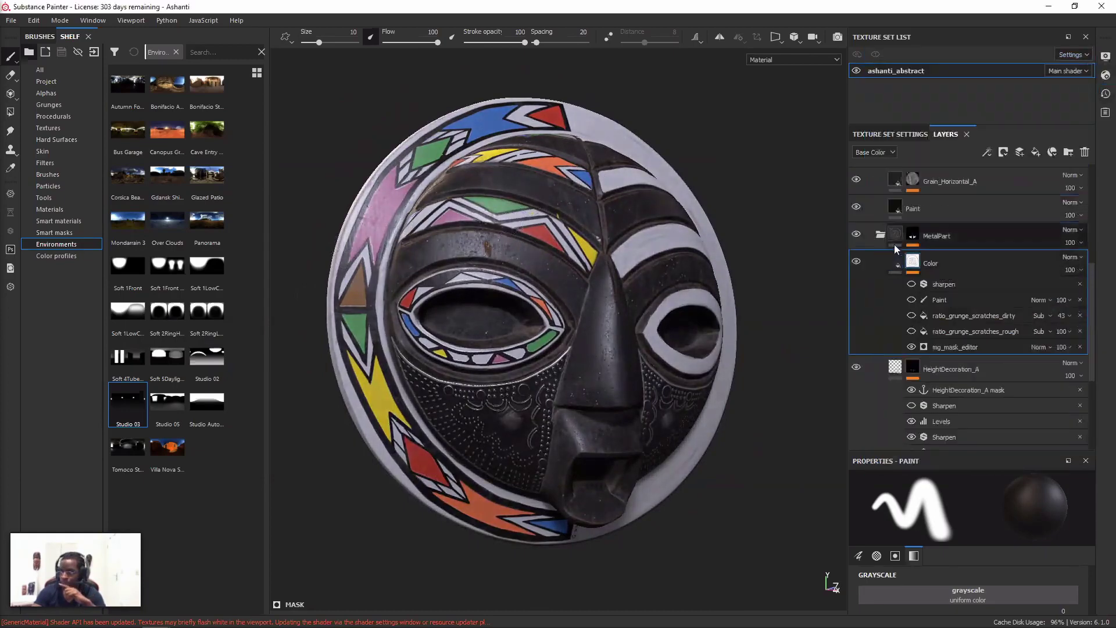
left_click(881, 234)
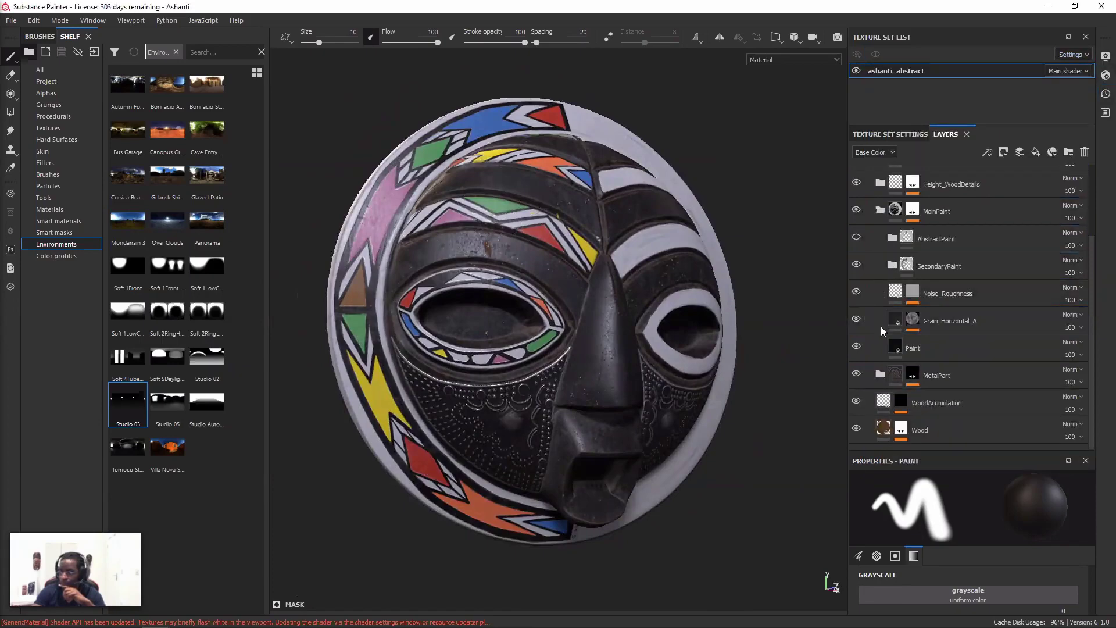
left_click(881, 372)
scroll(897, 345, "down", 1)
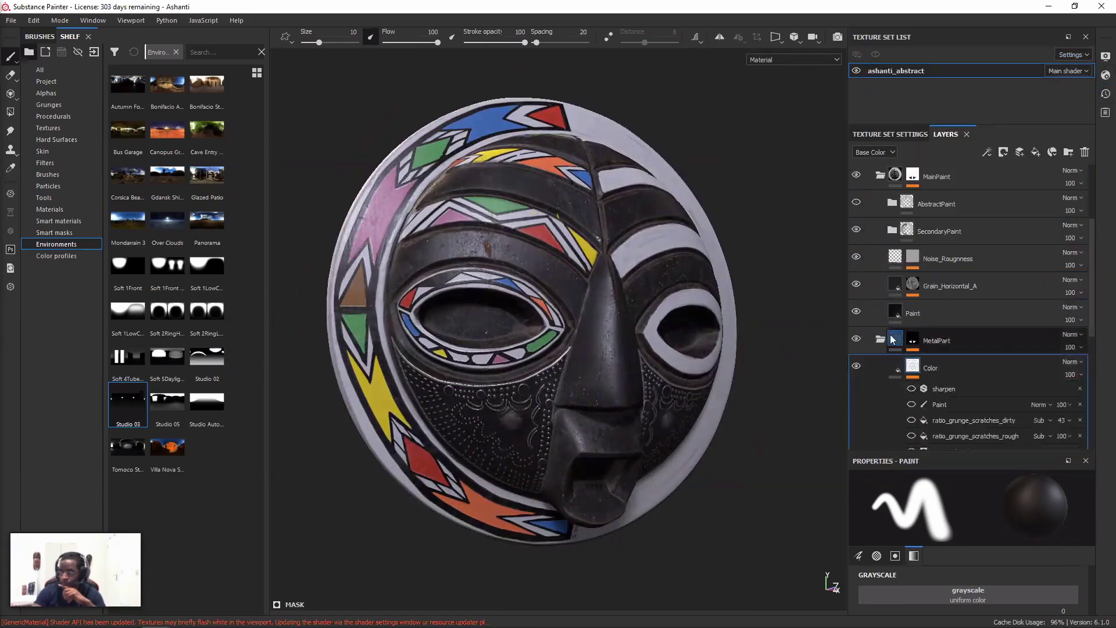
left_click(880, 340)
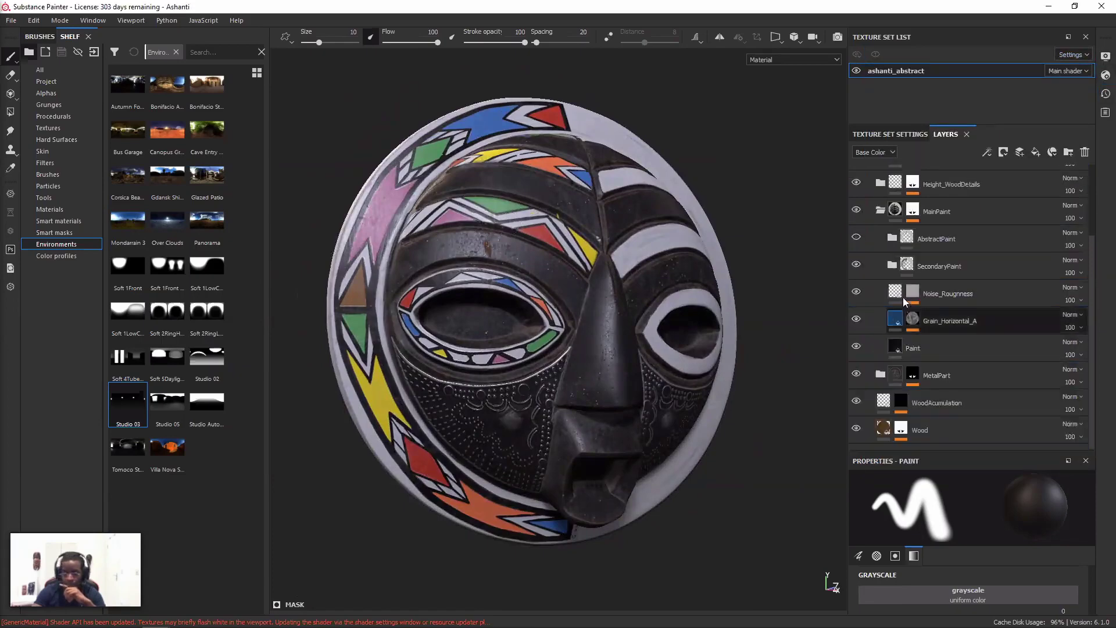
left_click(880, 210)
- Select the Height_WoodDetails and MainPaint folder masks, and start exporting the MainPaint mask to a file before cancelling
left_click(914, 277)
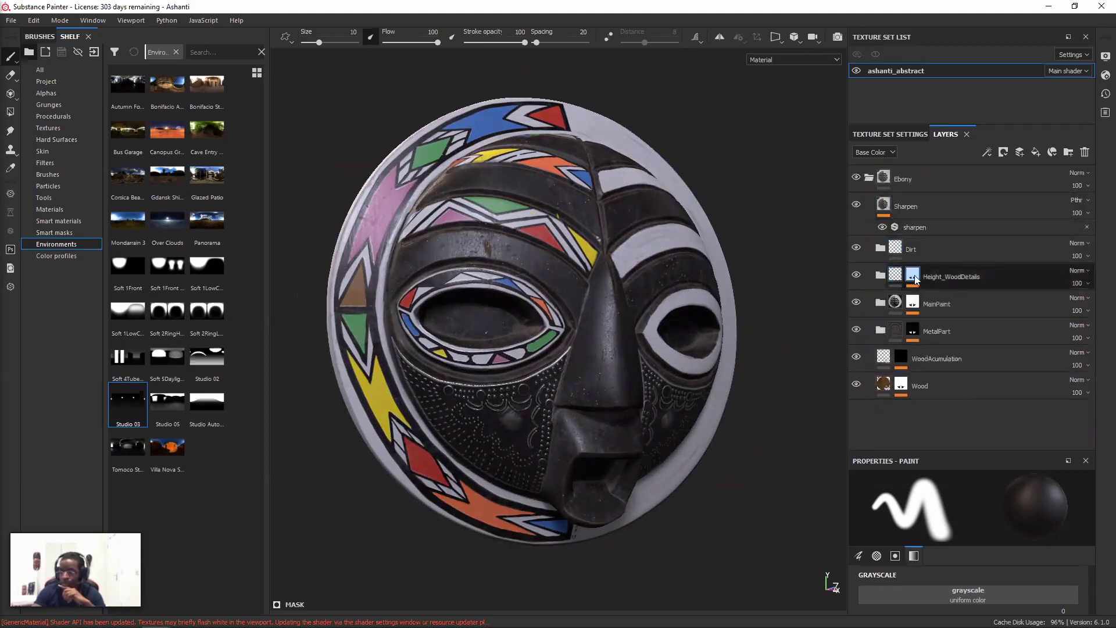
left_click(914, 285)
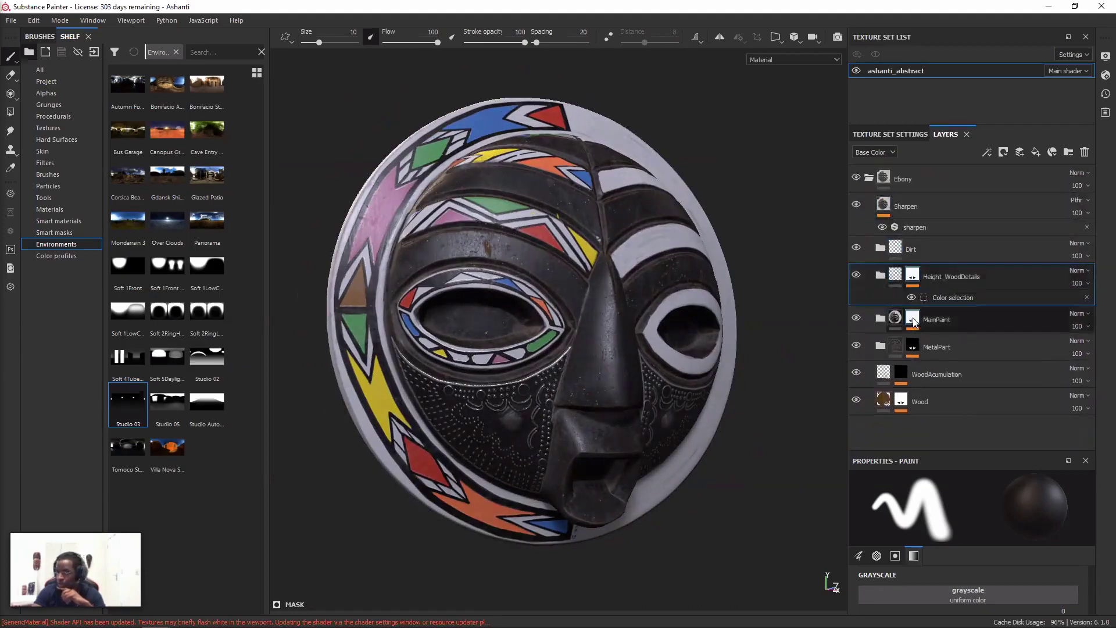
right_click(914, 322)
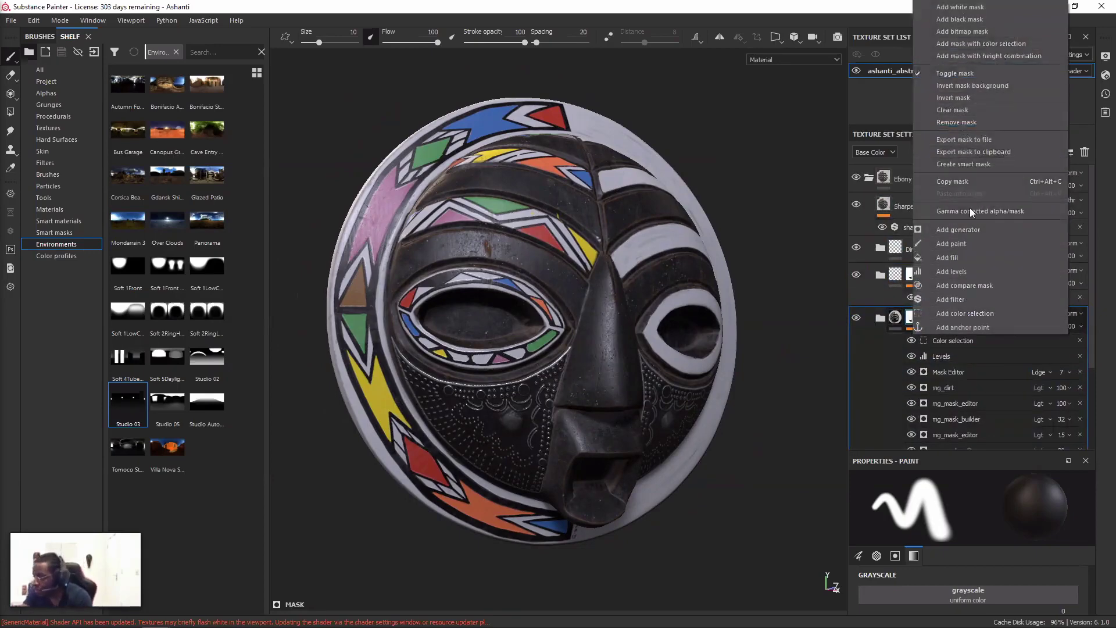
left_click(979, 142)
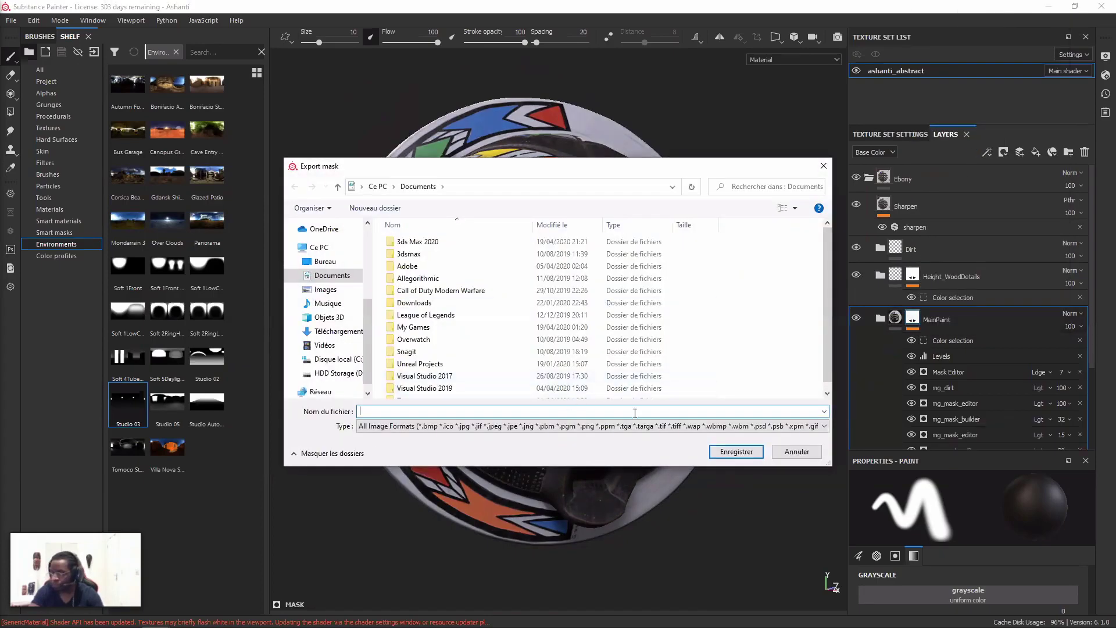
left_click(795, 452)
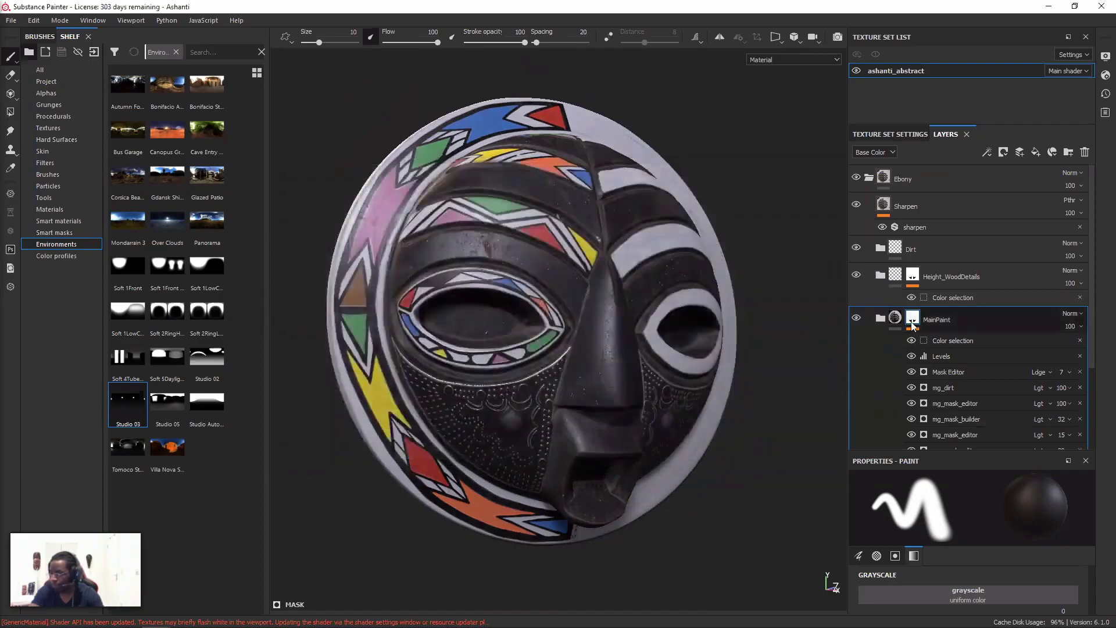
- Export the MainPaint folder's mask to the clipboard and show the project's own resources in the shelf
right_click(912, 323)
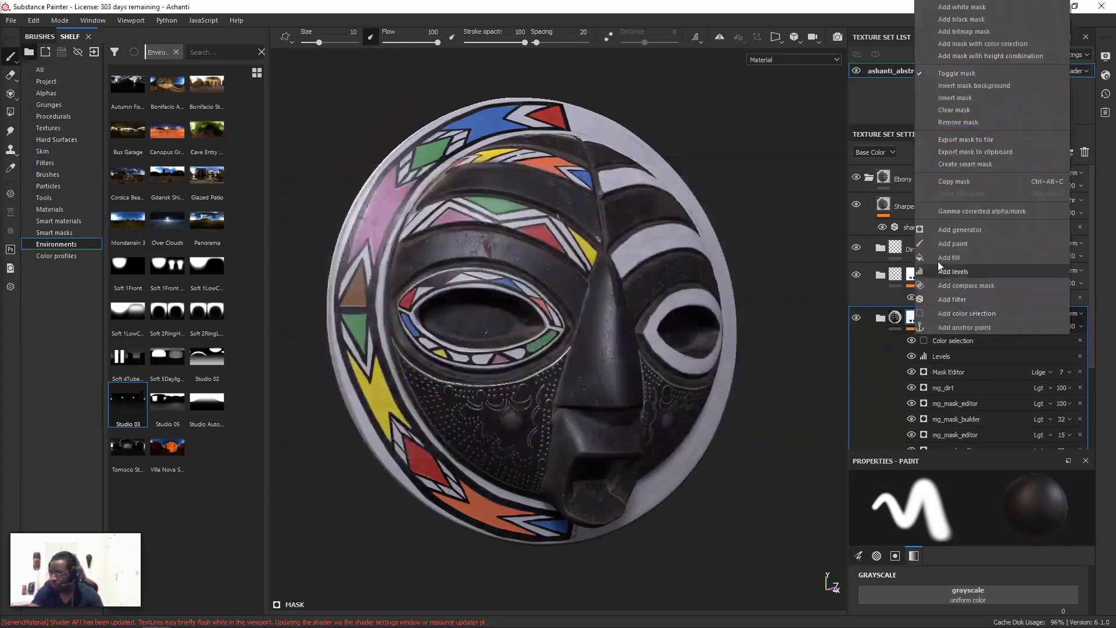
left_click(975, 152)
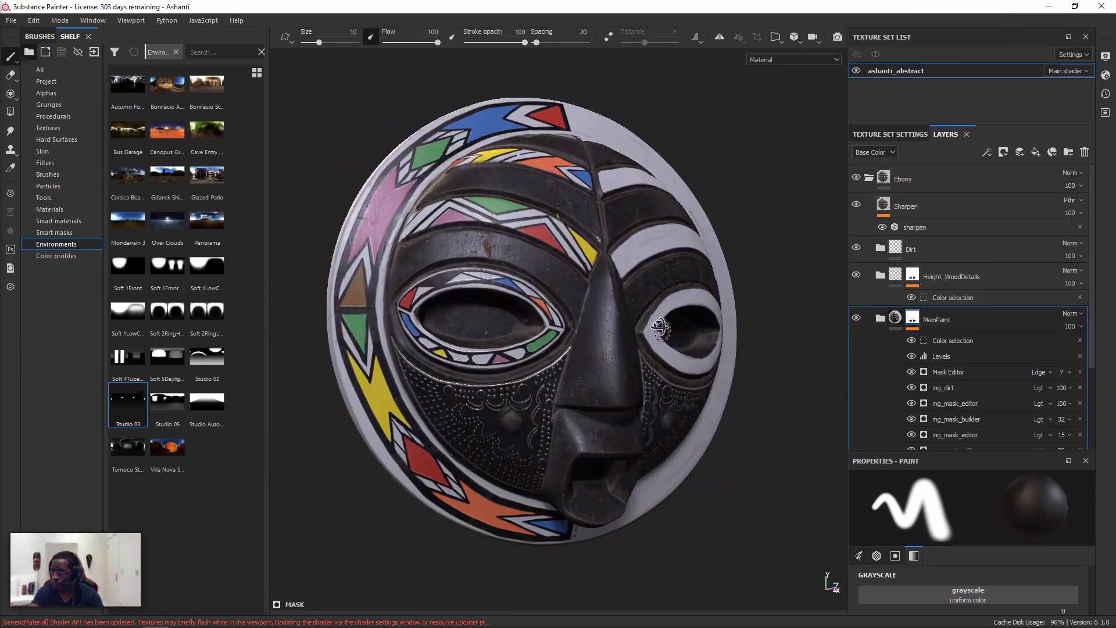
left_click_drag(662, 329, 645, 326, "alt")
left_click(46, 81)
left_click_drag(441, 246, 646, 300, "alt")
scroll(928, 297, "down", 1)
right_click(915, 286)
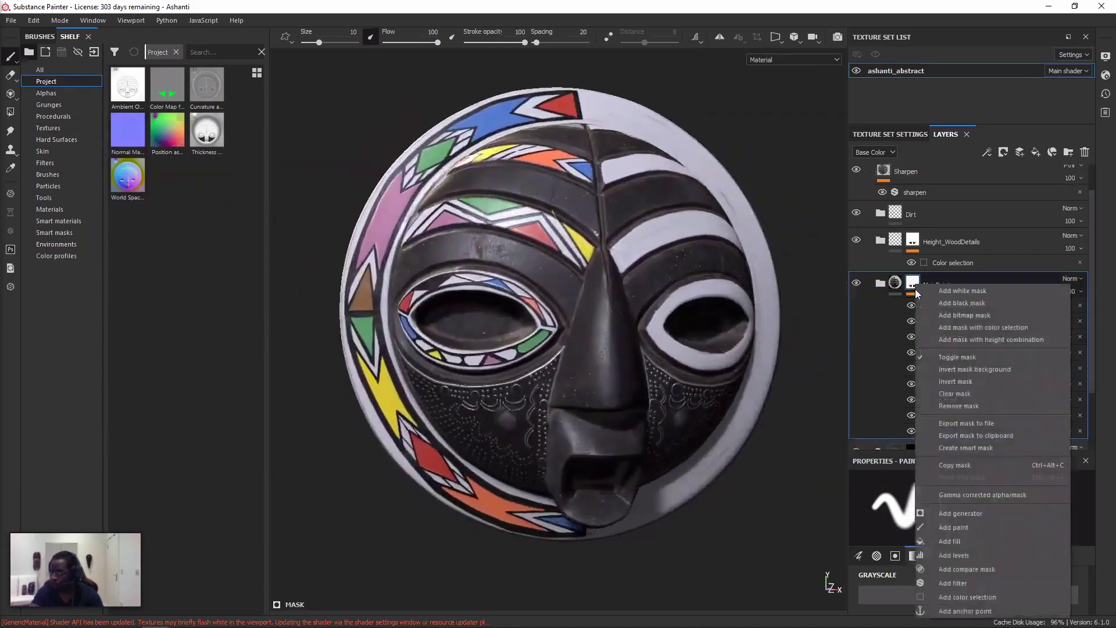
left_click(579, 283)
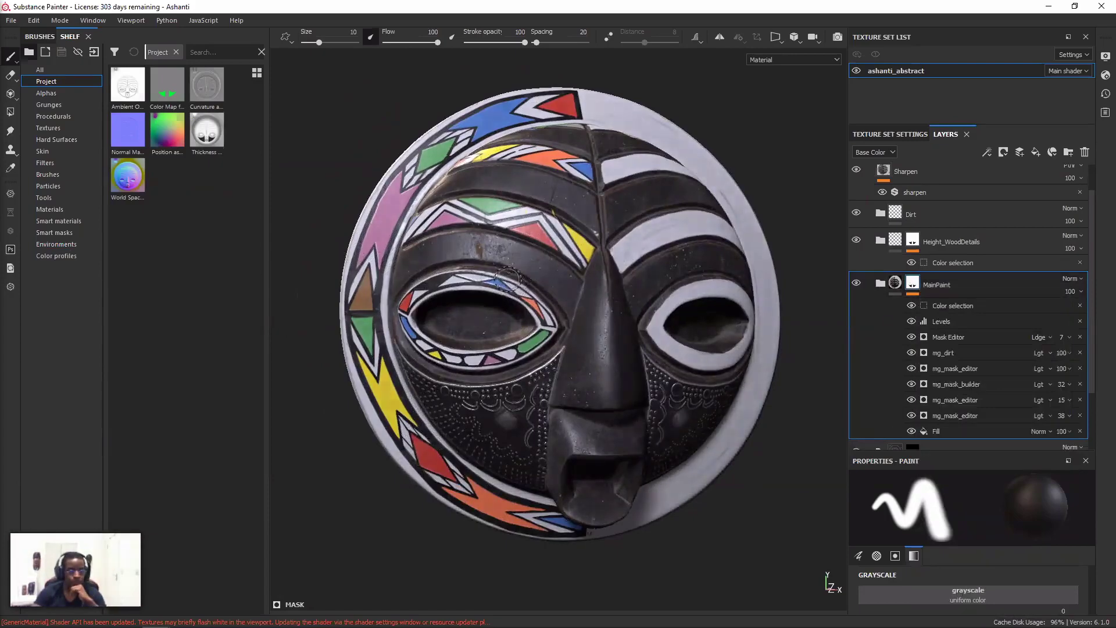
- Look inside the MainPaint folder and preview the WoodAcumulation layer's mask close up on the model
scroll(1003, 320, "down", 3)
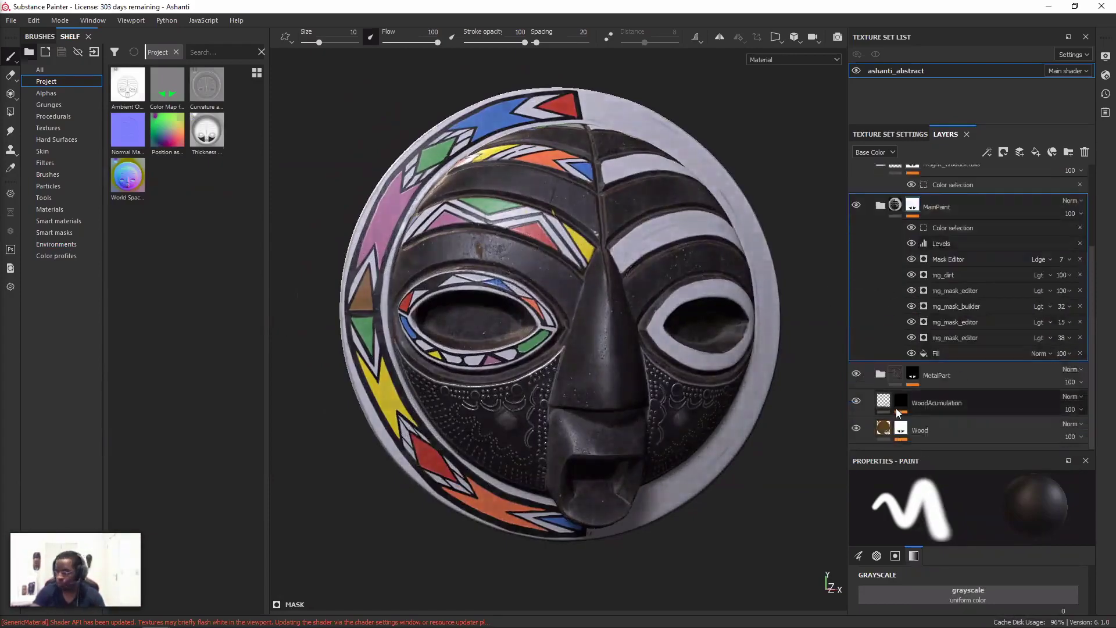
left_click(880, 206)
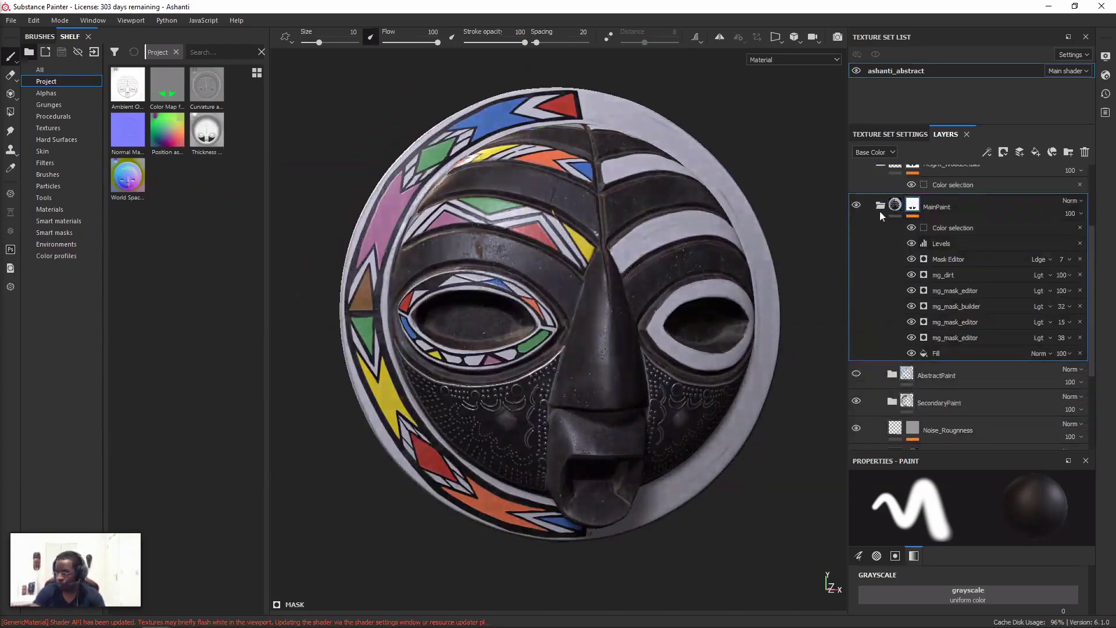
left_click(880, 207)
scroll(561, 269, "up", 5)
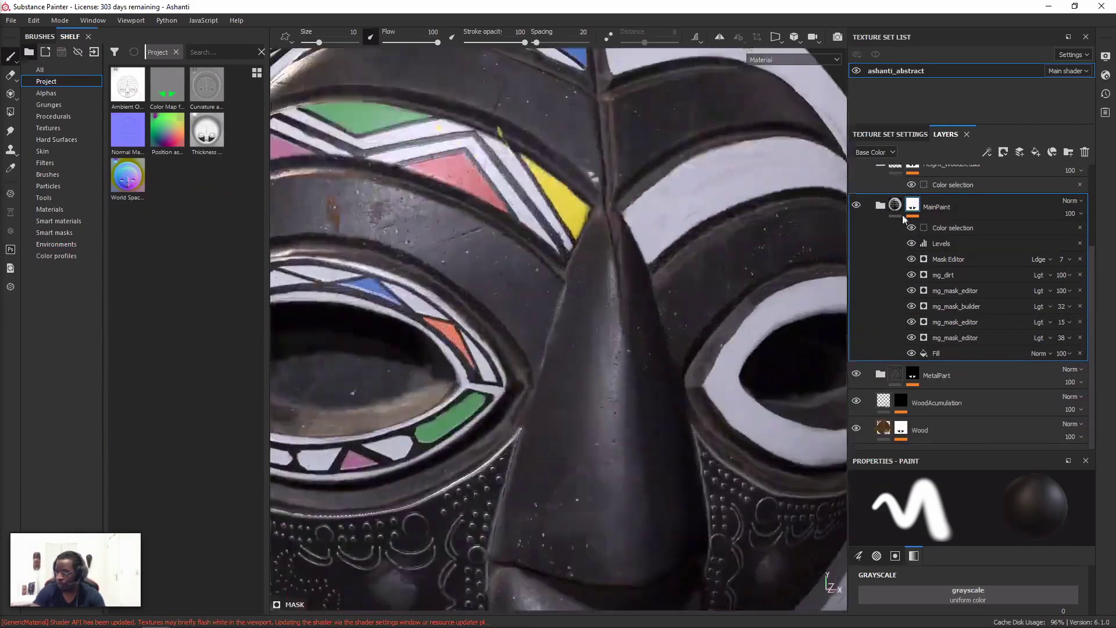
left_click(900, 402, "alt")
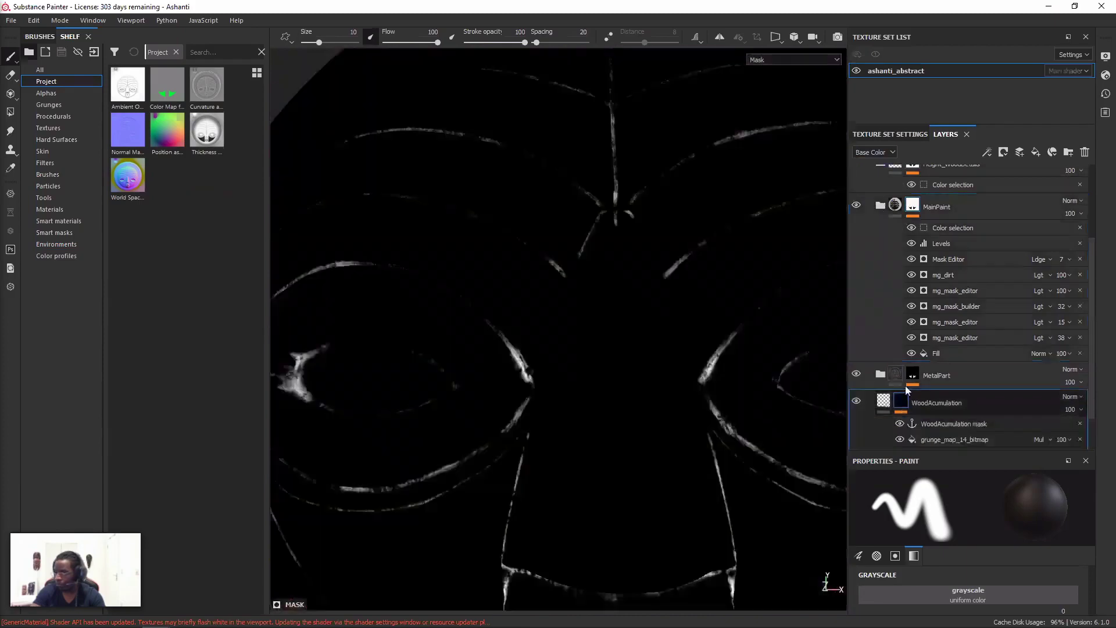
- Preview the Color layer's mask inside the MetalPart folder, then collapse the folder
left_click(881, 327)
scroll(895, 343, "down", 2)
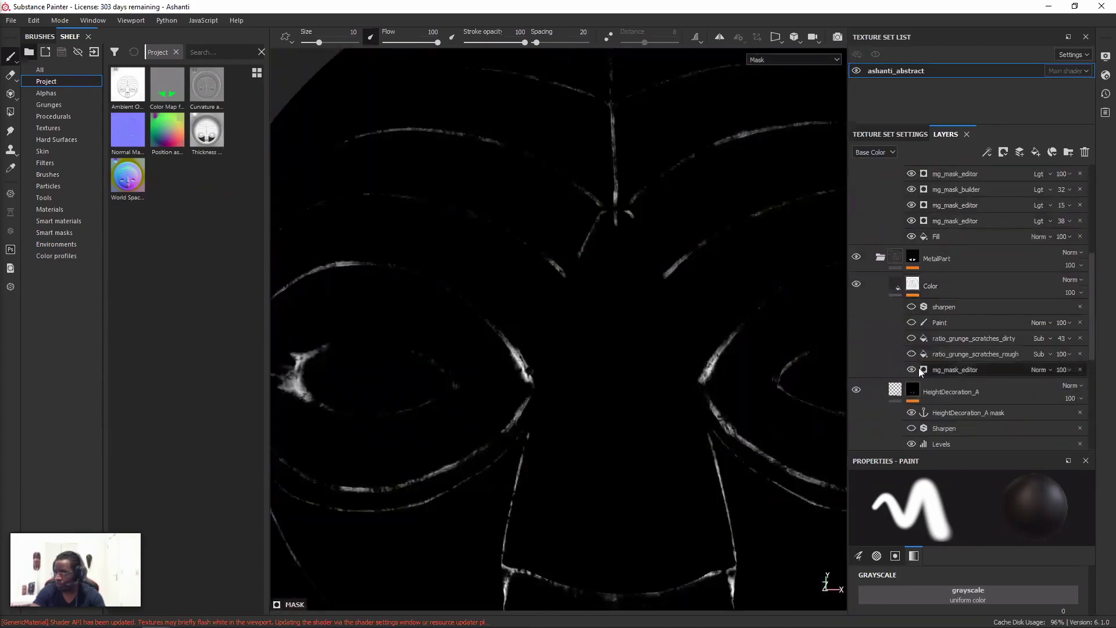
left_click(914, 289, "alt")
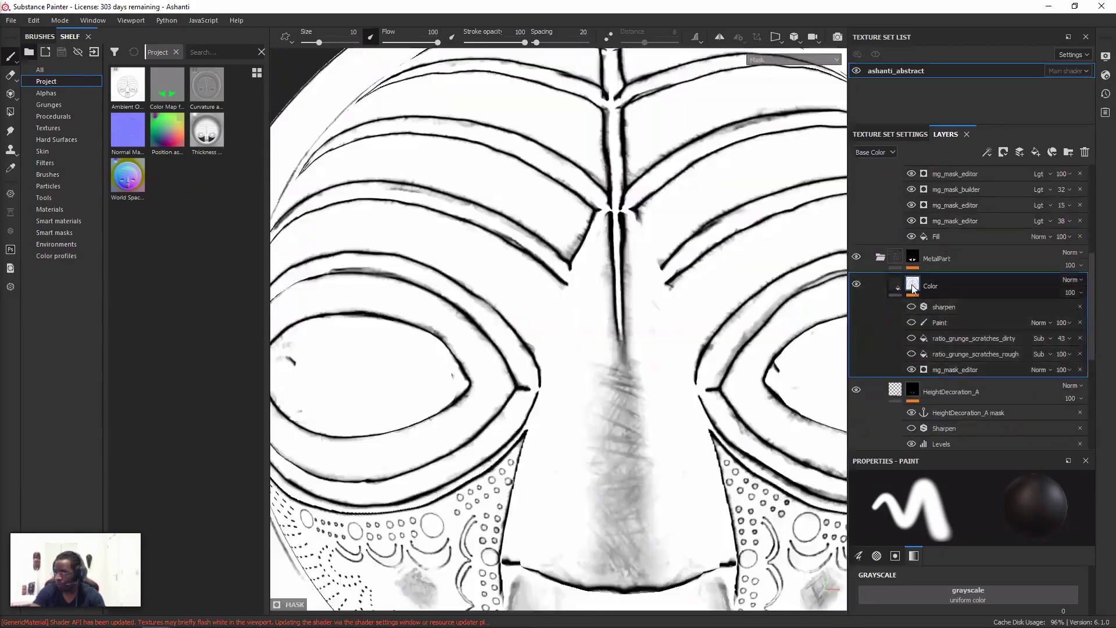
left_click(881, 258)
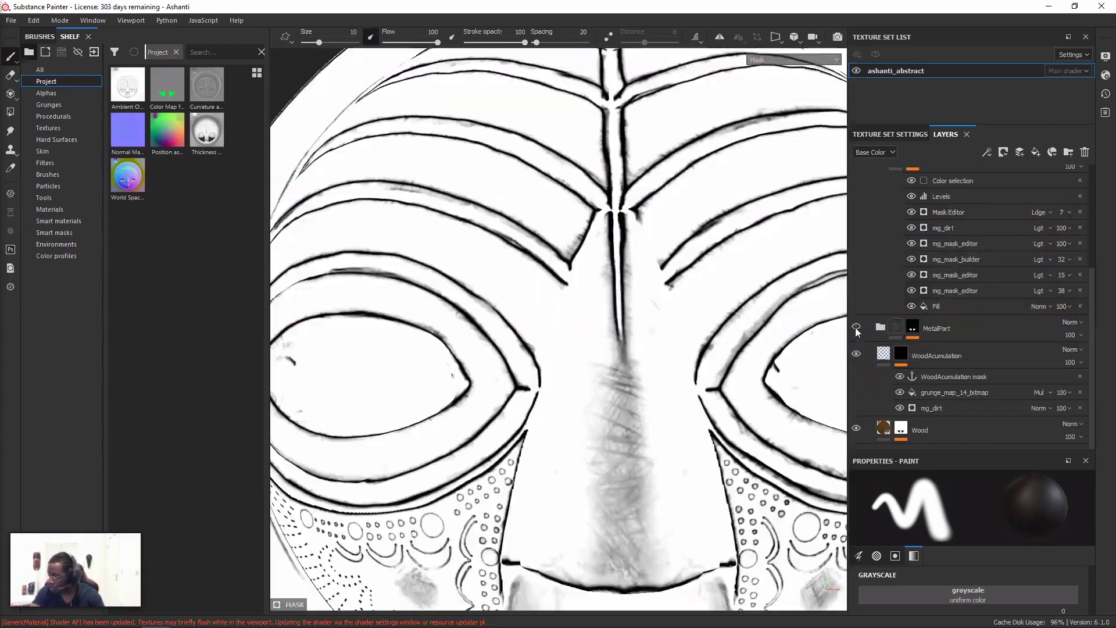
- Hide the MainPaint, MetalPart and WoodAcumulation layers and return to the material view to examine the bare wood
scroll(877, 291, "up", 5)
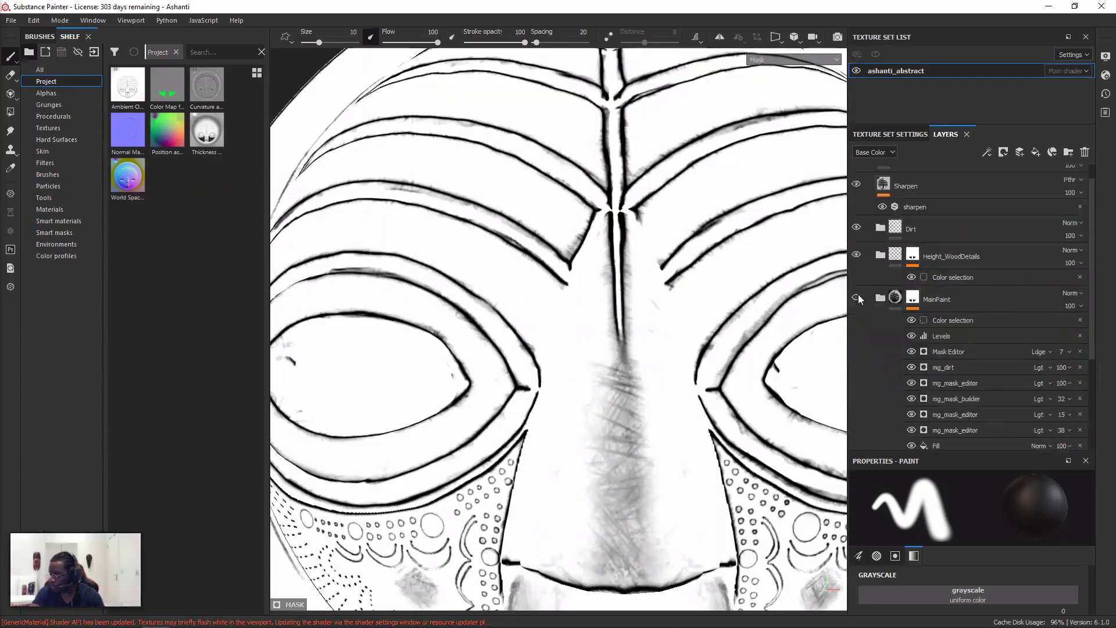
scroll(876, 300, "down", 5)
left_click(883, 355)
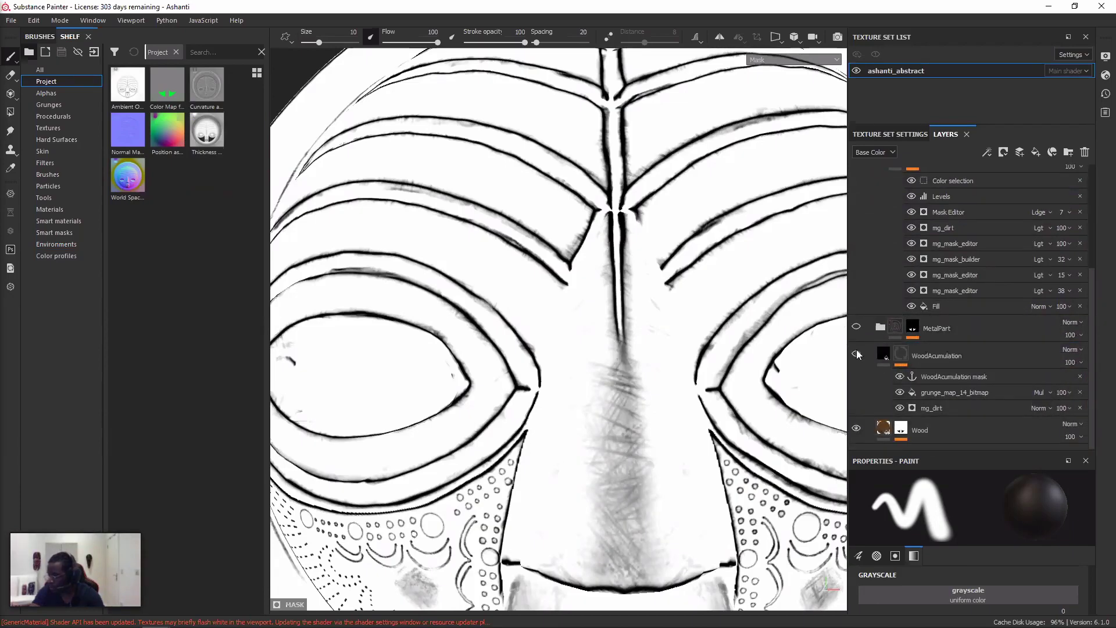
key("m")
scroll(908, 321, "up", 3)
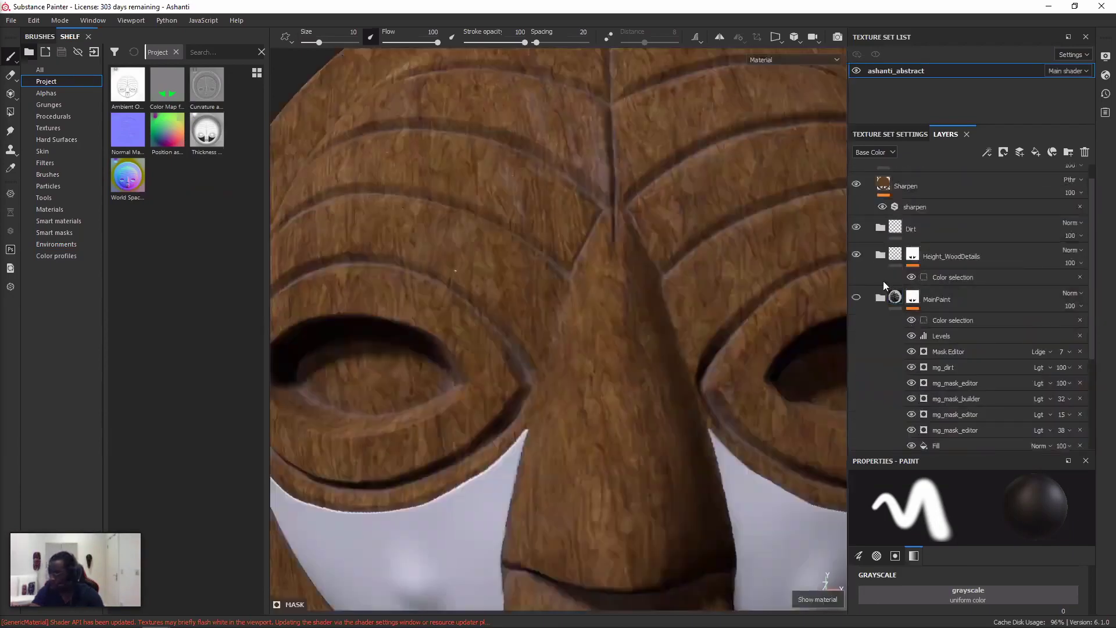
- Expand the Height_WoodDetails folder and make MainPaint, WoodAcumulation and MetalPart visible again
left_click(881, 254)
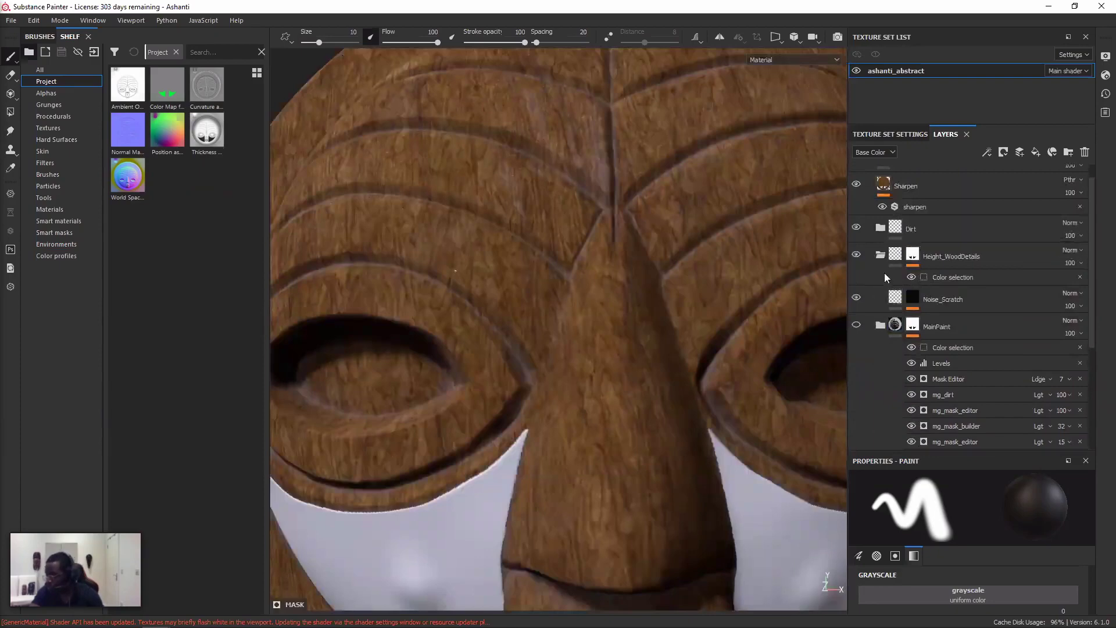
left_click(856, 326)
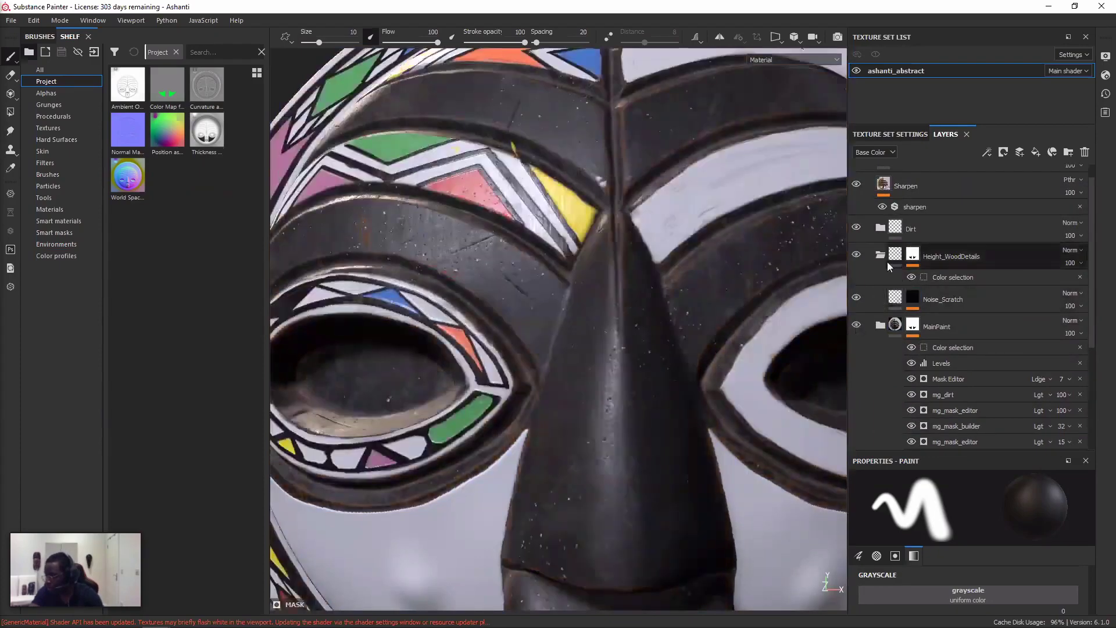
scroll(906, 304, "down", 5)
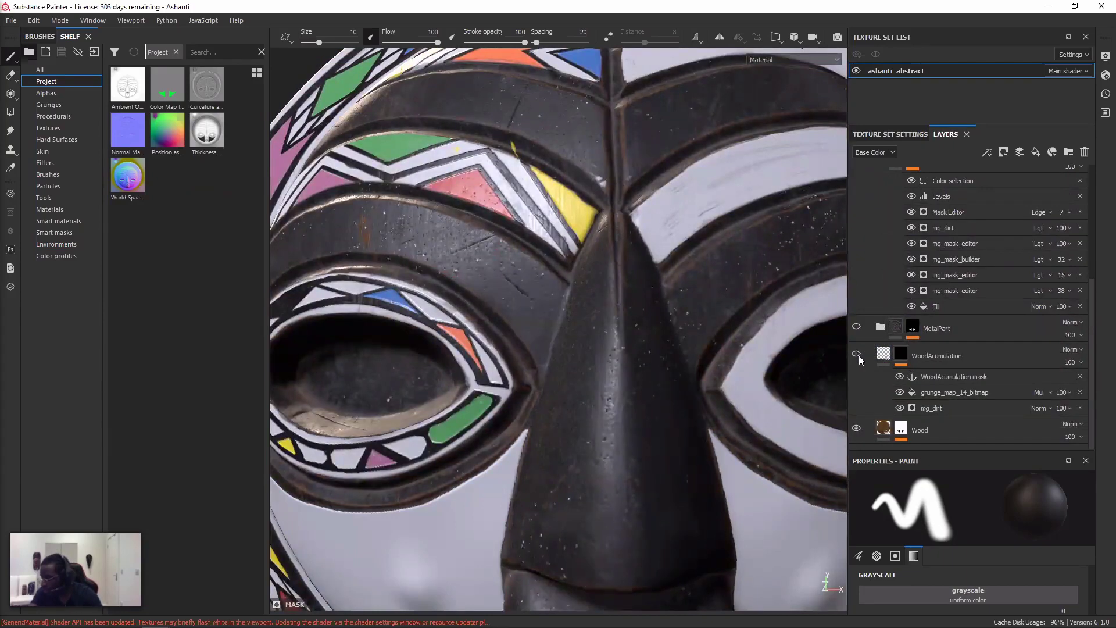
left_click(859, 351)
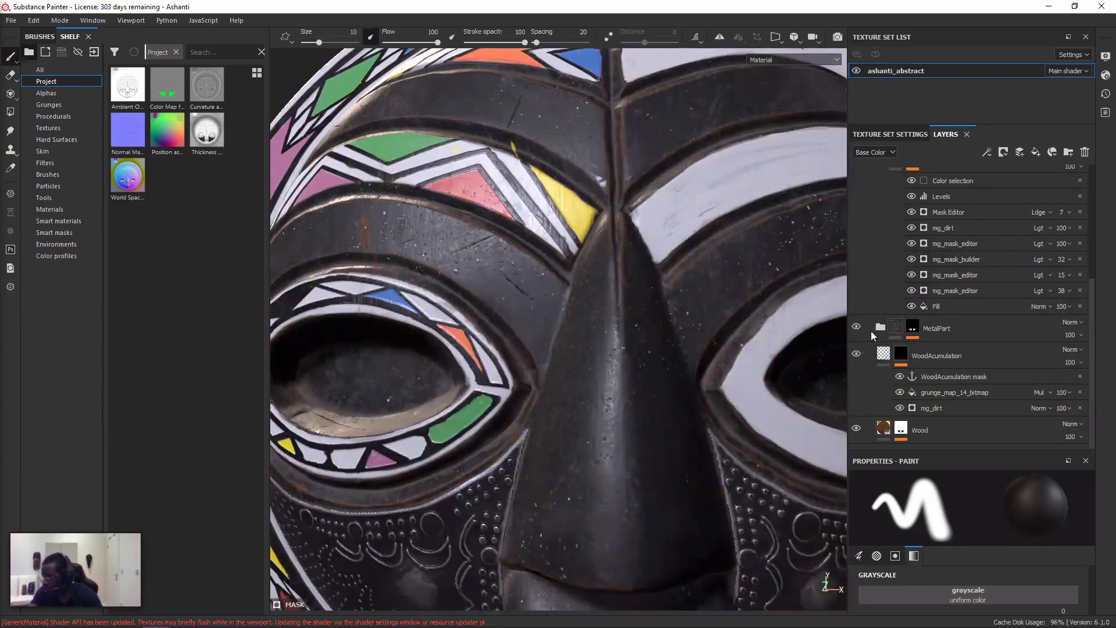
- Expand the MetalPart folder and preview the HeightDecoration_A layer's mask on the model
left_click(881, 326)
scroll(901, 354, "down", 3)
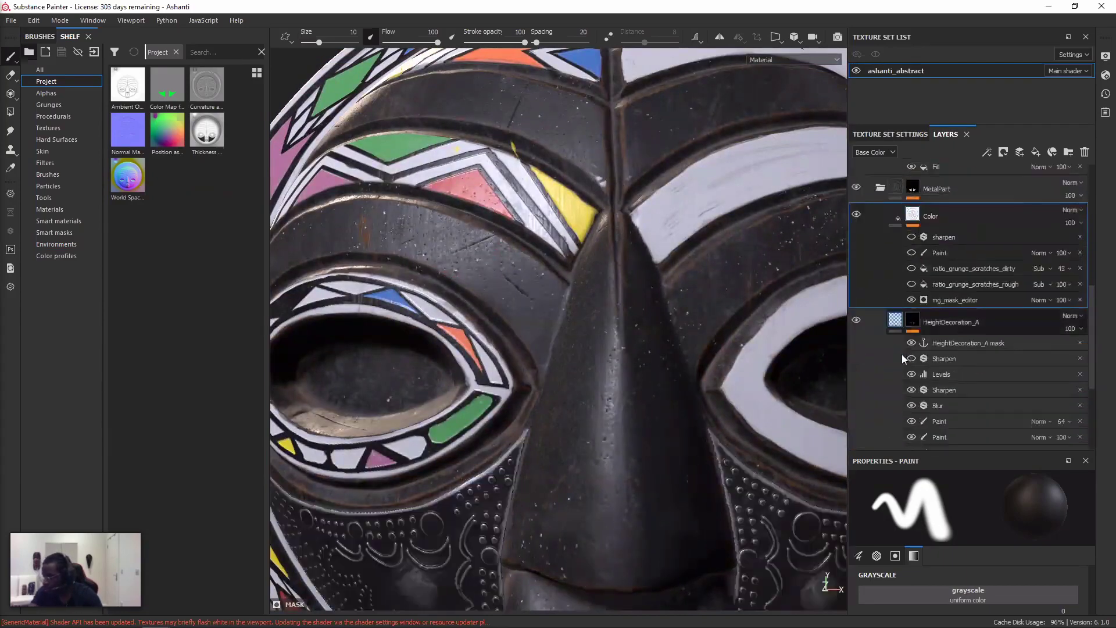
left_click(913, 321, "alt")
scroll(930, 343, "up", 2)
scroll(930, 342, "up", 4)
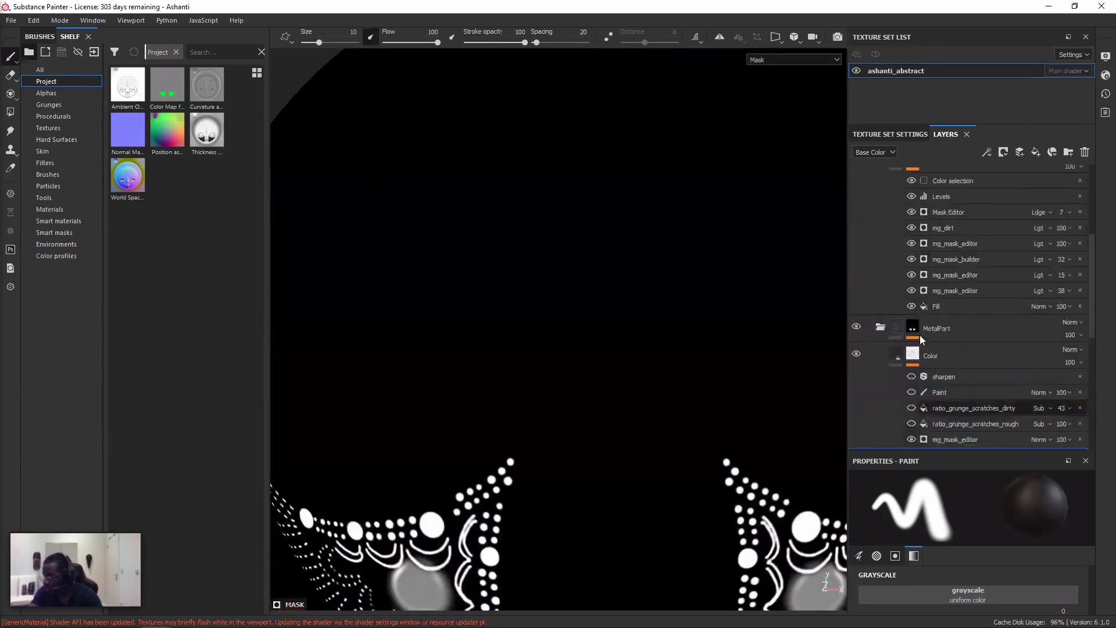
- Preview the Grain_Horizontal_A layer's mask inside the MainPaint folder over more of the mask model
scroll(895, 314, "down", 4)
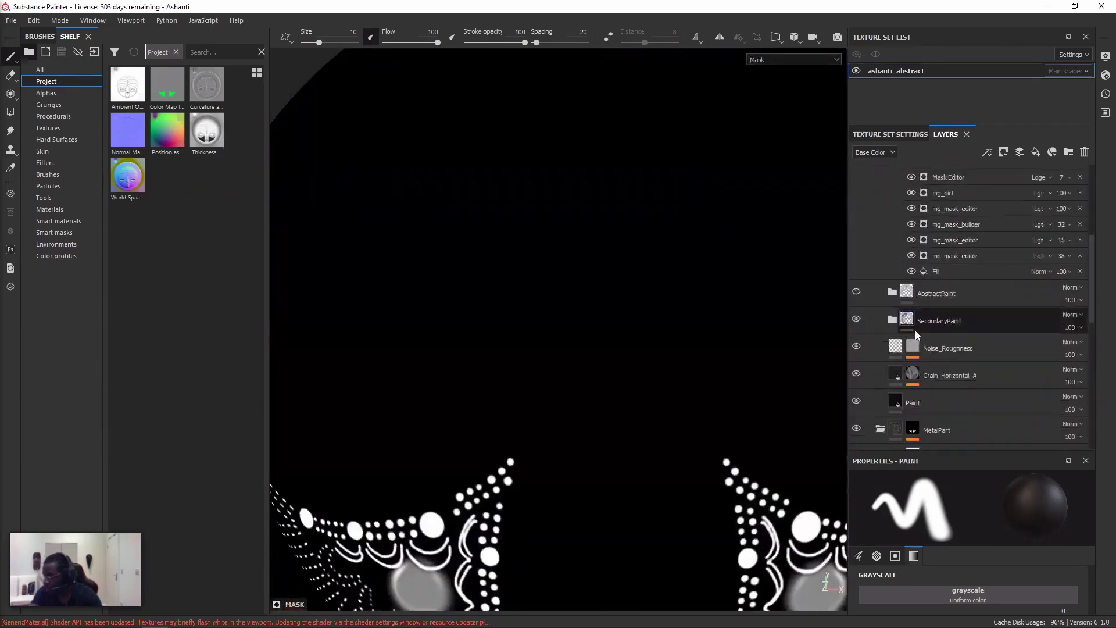
scroll(918, 344, "down", 1)
left_click(915, 342, "alt")
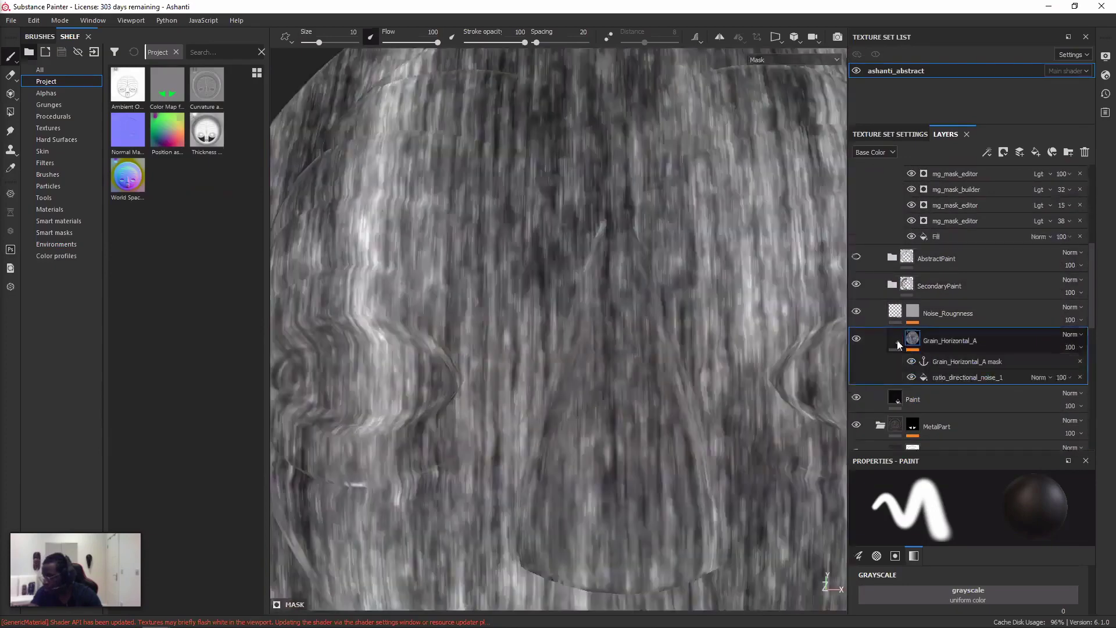
scroll(686, 317, "down", 2)
scroll(959, 349, "down", 1)
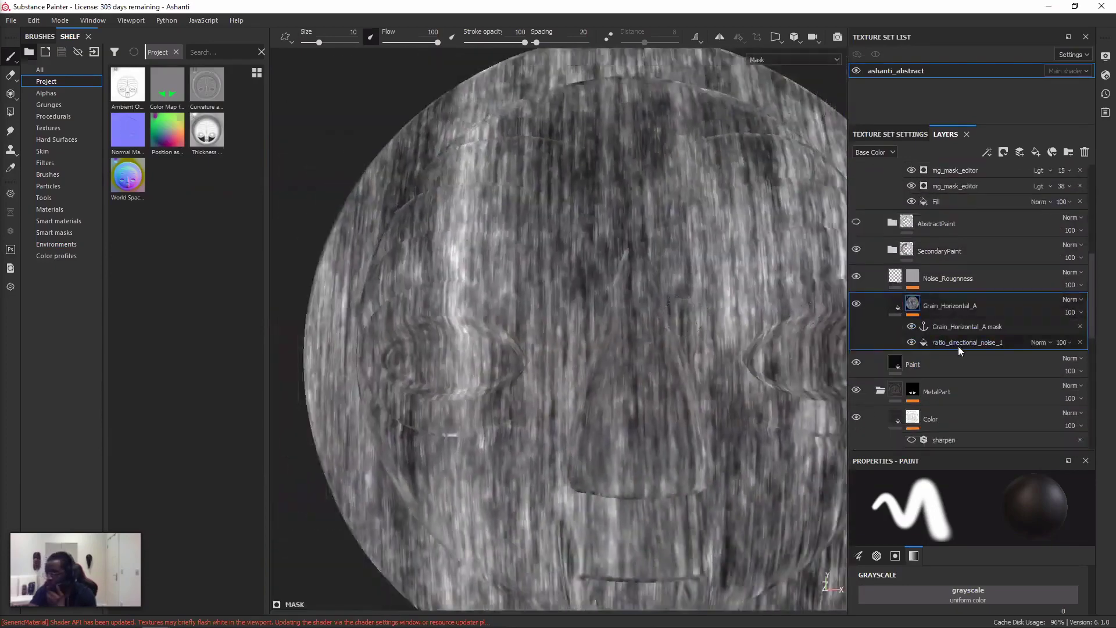
- Select the ratio_directional_noise_1 fill in the Grain_Horizontal_A mask and search the grunges for a directional texture
left_click(958, 346)
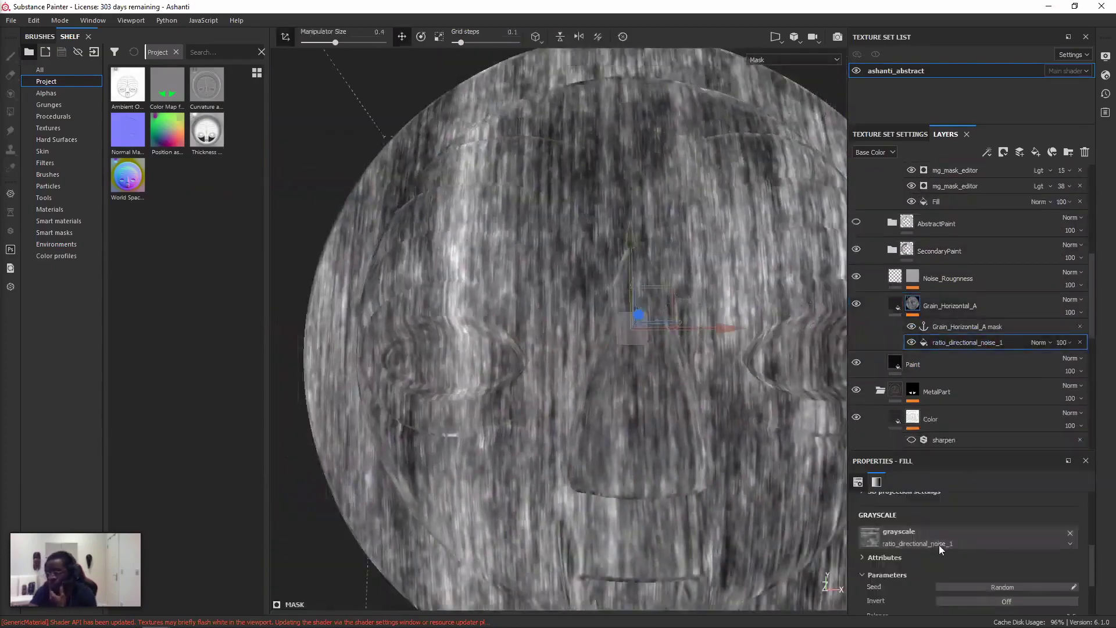
left_click(58, 104)
left_click(200, 52)
type("dirt")
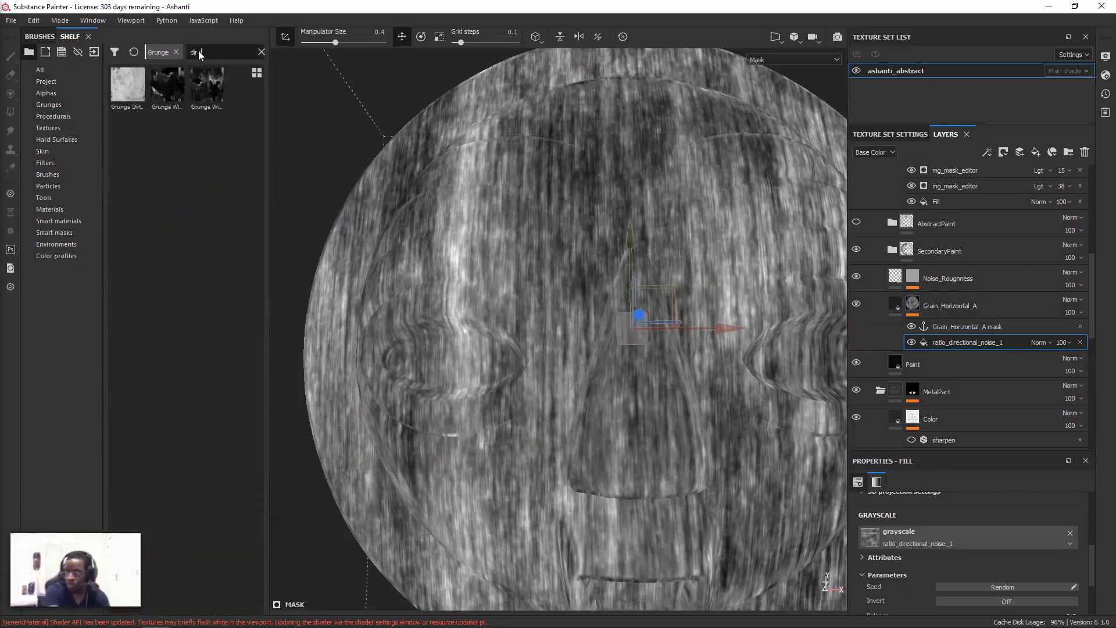
- Try searching the procedurals for "dire" and "ratio", clearing the search text each time
left_click(53, 116)
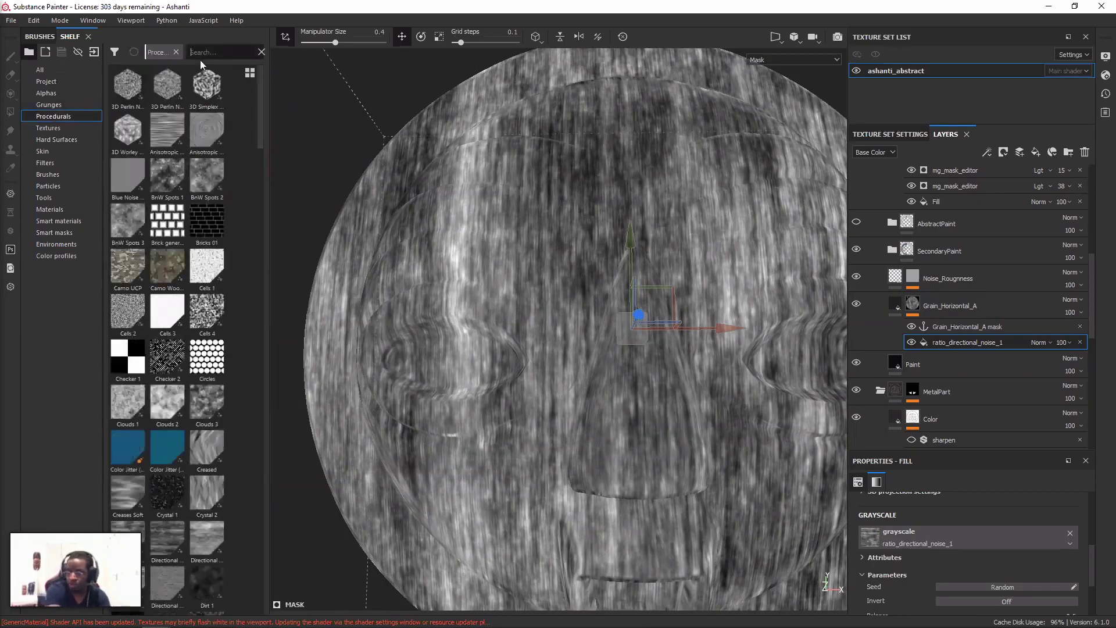
type("dire")
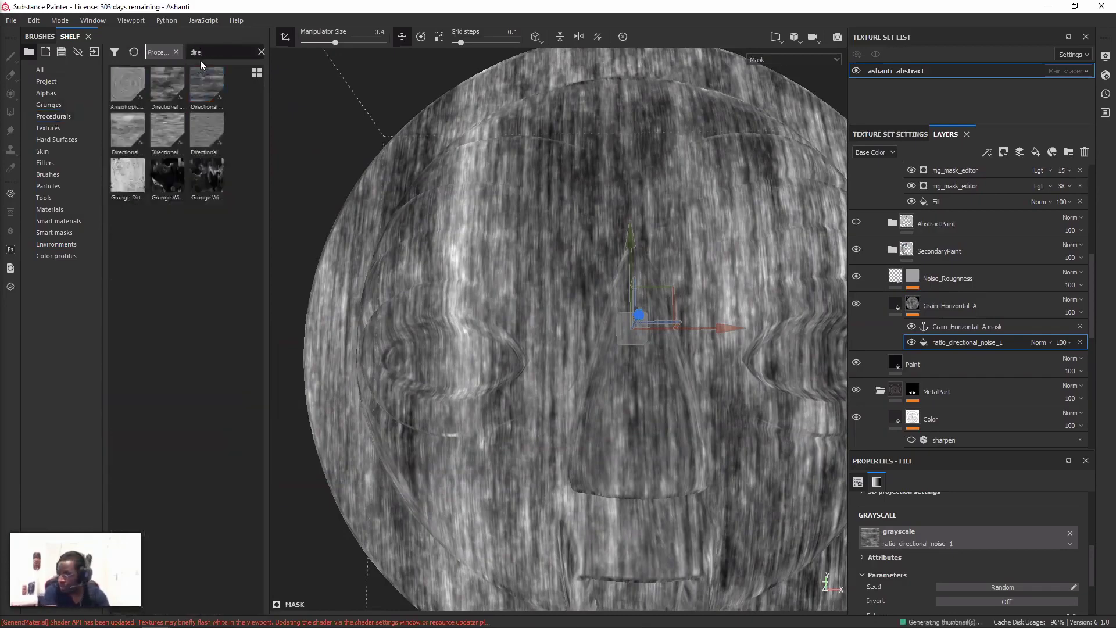
key("BackSpace")
key("BackSpace")
key("BackSpace")
type("rat")
key("BackSpace")
key("BackSpace")
key("BackSpace")
key("BackSpace")
type("ratio")
key("BackSpace")
key("BackSpace")
key("BackSpace")
key("BackSpace")
key("BackSpace")
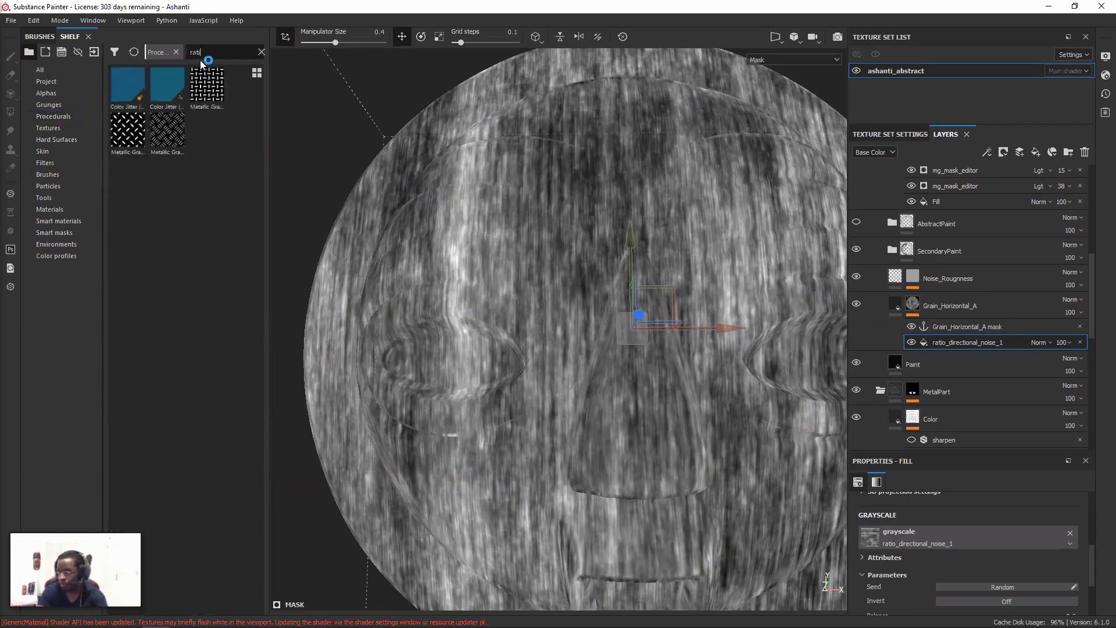
- Search the procedurals for "direc" to list the directional noises
type("dsl")
key("BackSpace")
key("BackSpace")
key("BackSpace")
type("direc")
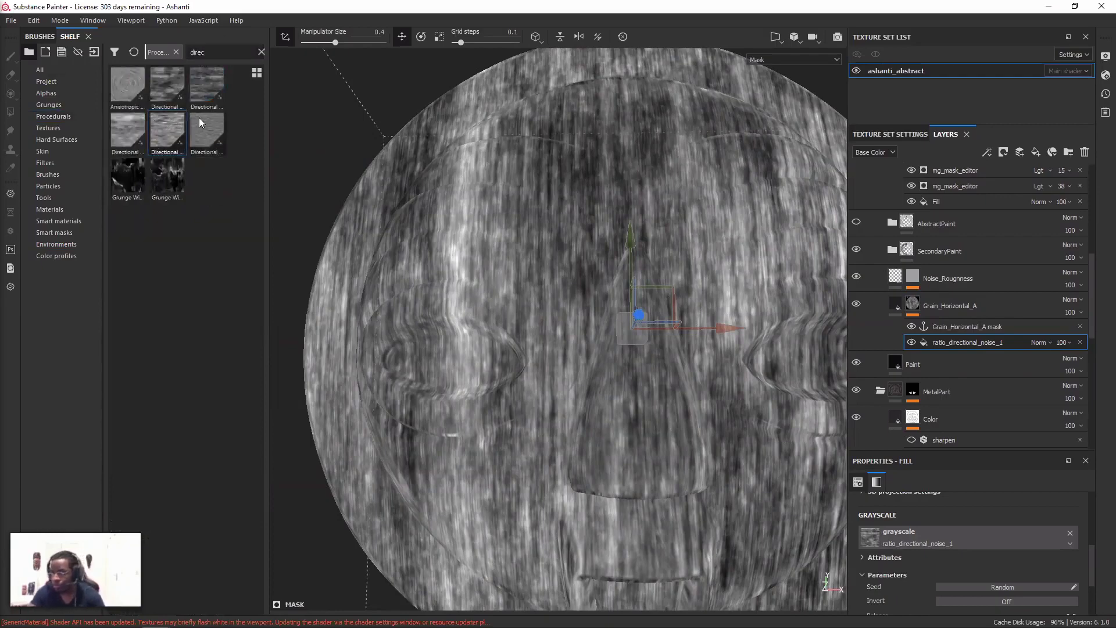
- Try Directional Noise 4, Directional Noise 3 and another directional noise as the Grain_Horizontal_A mask fill's grayscale source
left_click_drag(197, 123, 890, 540)
left_click_drag(182, 135, 891, 536)
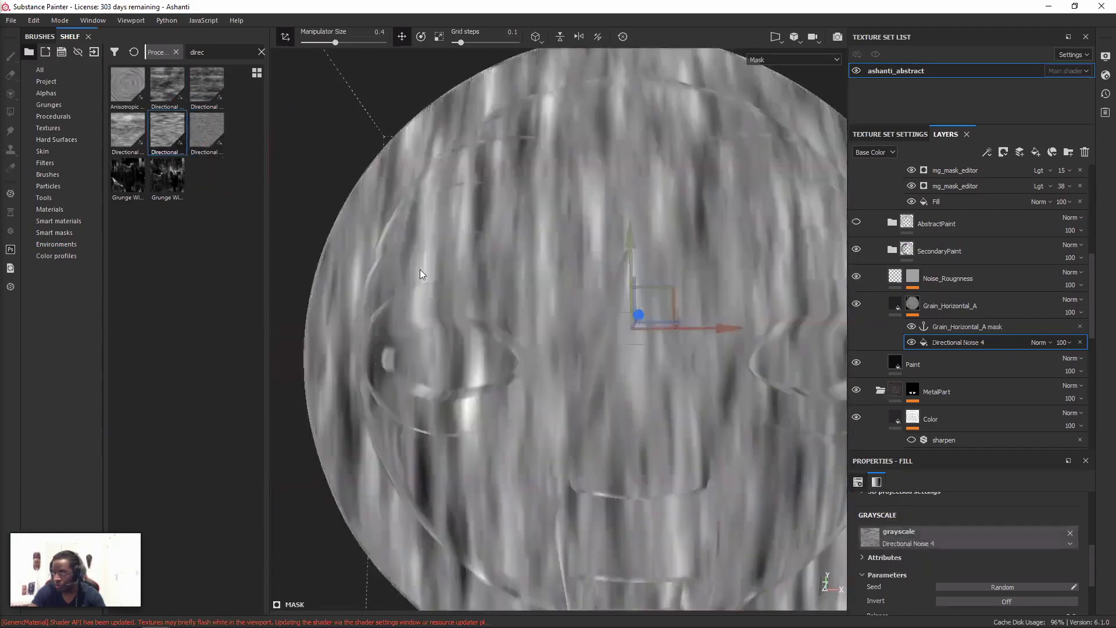
left_click_drag(139, 135, 885, 534)
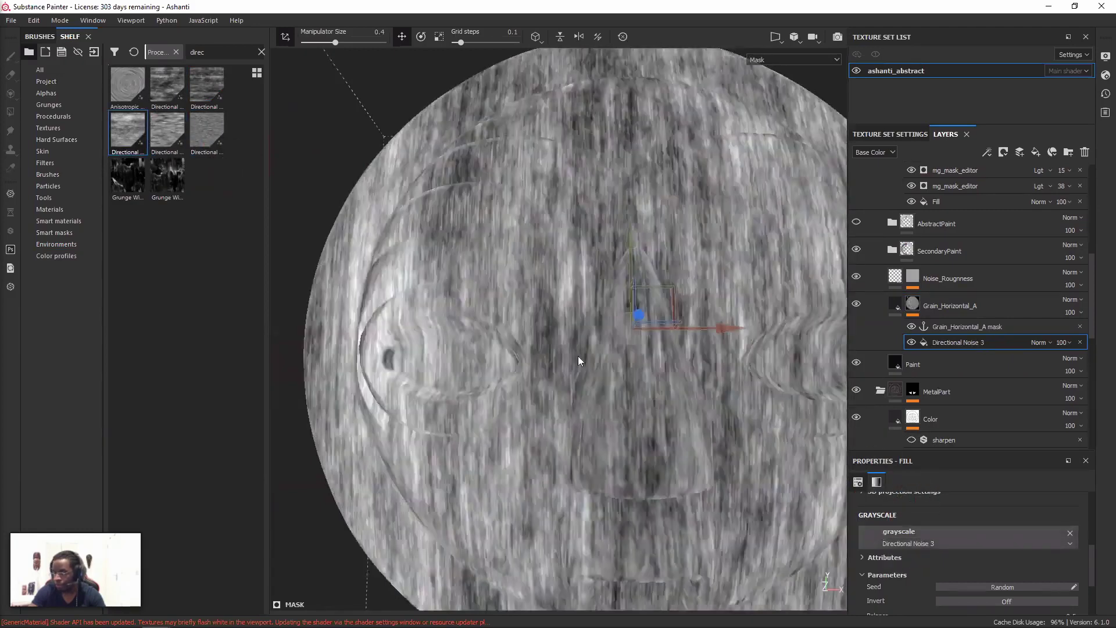
left_click_drag(211, 87, 888, 541)
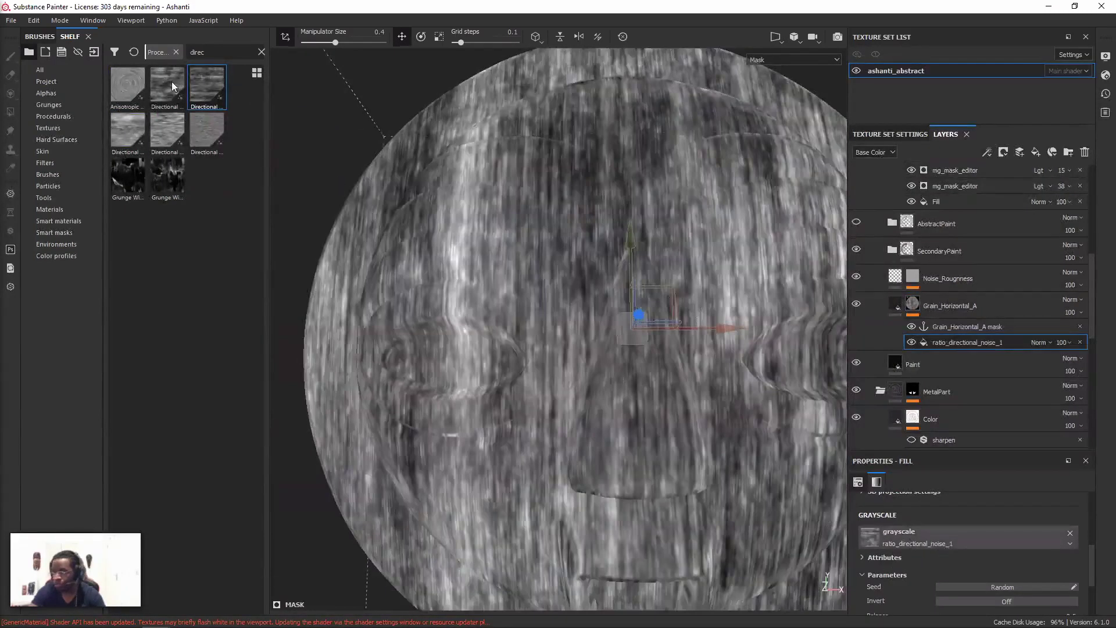
- Use Directional Noise 1 as the Grain_Horizontal_A mask fill's grayscale source and inspect the mask model in material view
left_click_drag(172, 86, 954, 544)
left_click_drag(627, 324, 640, 357, "alt")
scroll(975, 522, "up", 6)
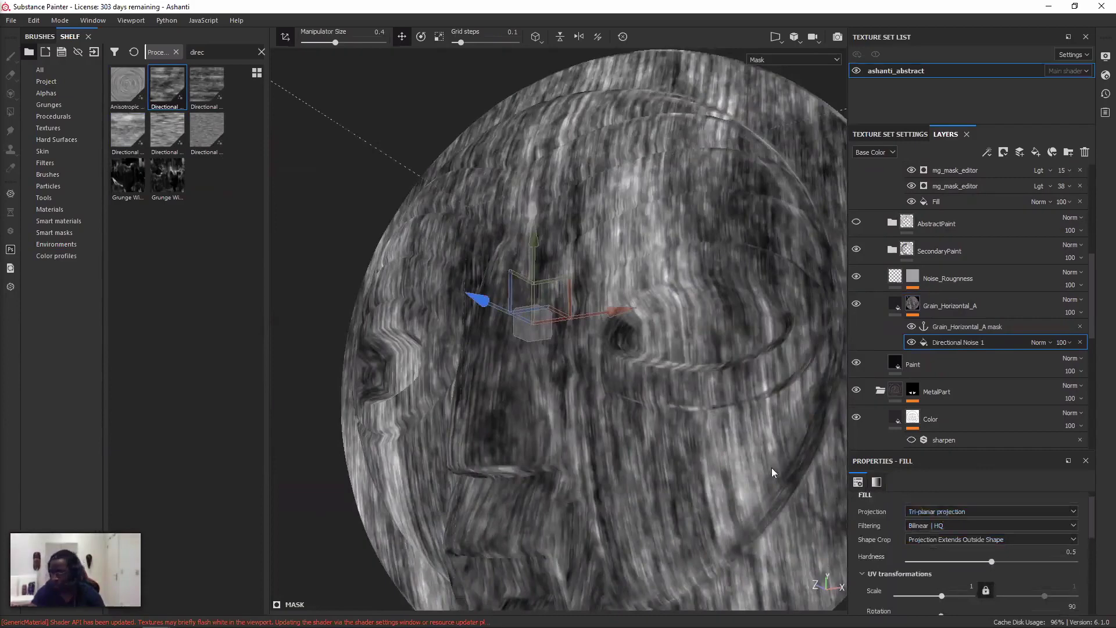
key("m")
left_click_drag(611, 295, 600, 302, "alt")
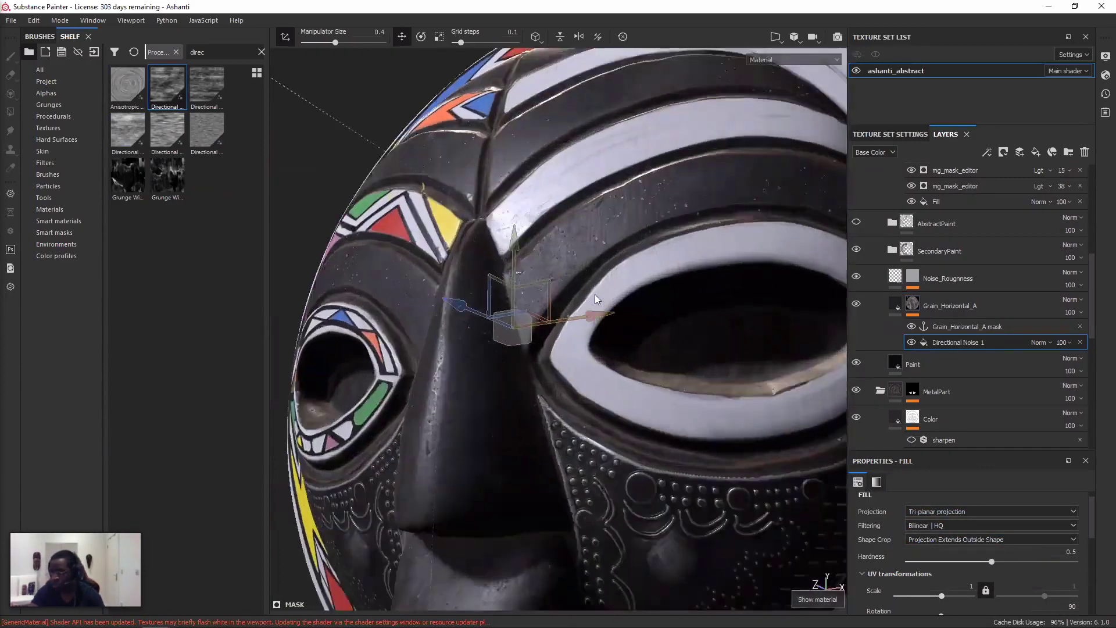
left_click_drag(638, 264, 605, 271, "alt")
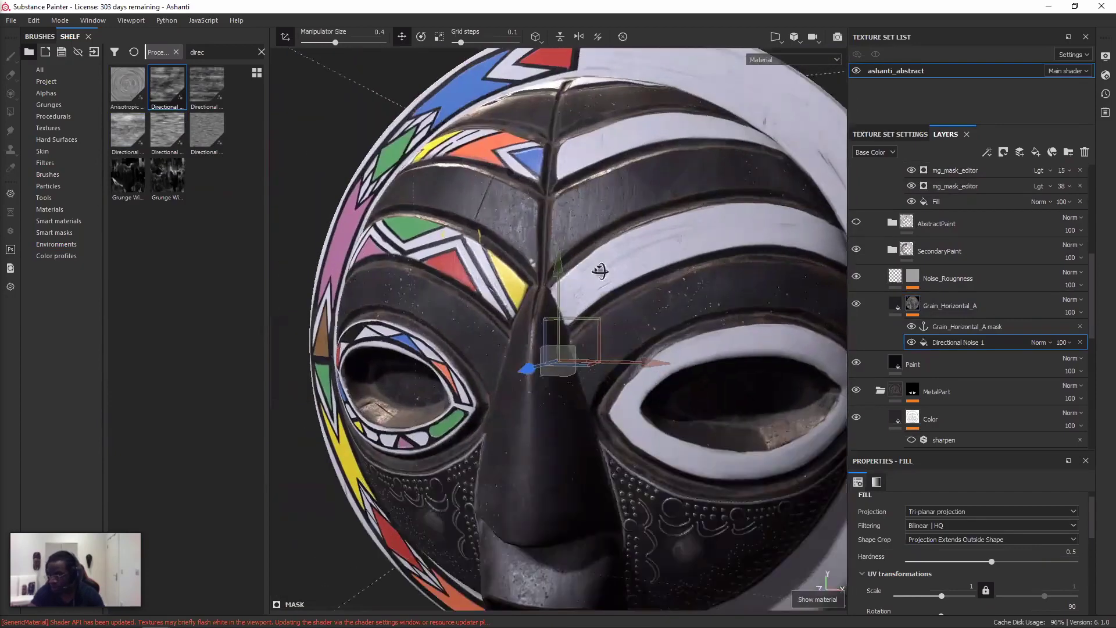
- Duplicate the Grain_Horizontal_A layer
right_click_drag(680, 256, 781, 275, "alt")
left_click_drag(598, 277, 571, 285, "alt")
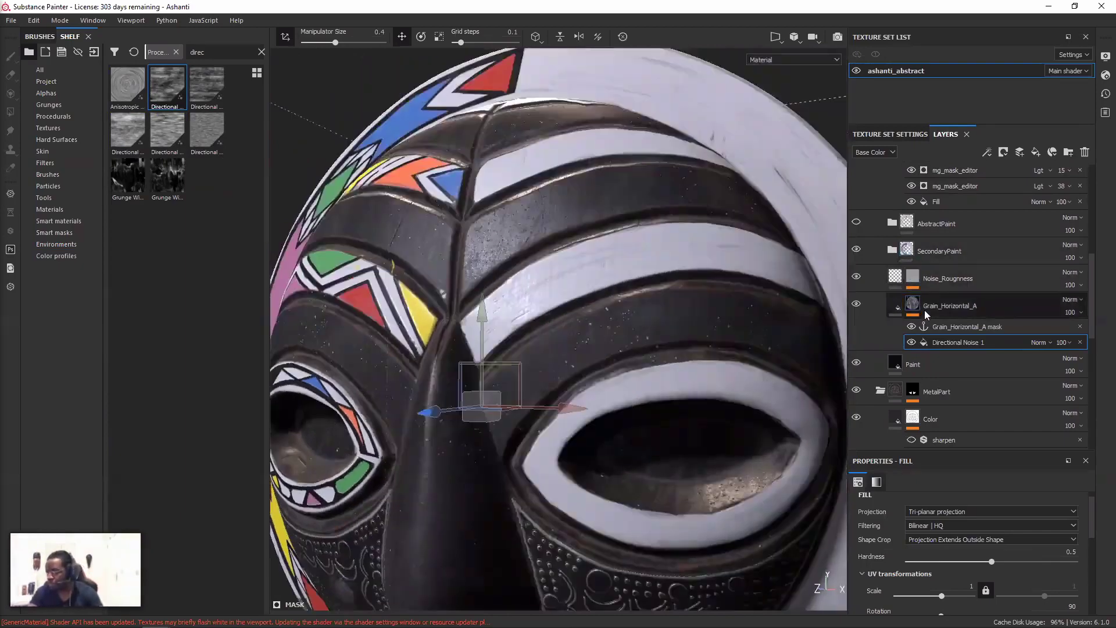
left_click(924, 309)
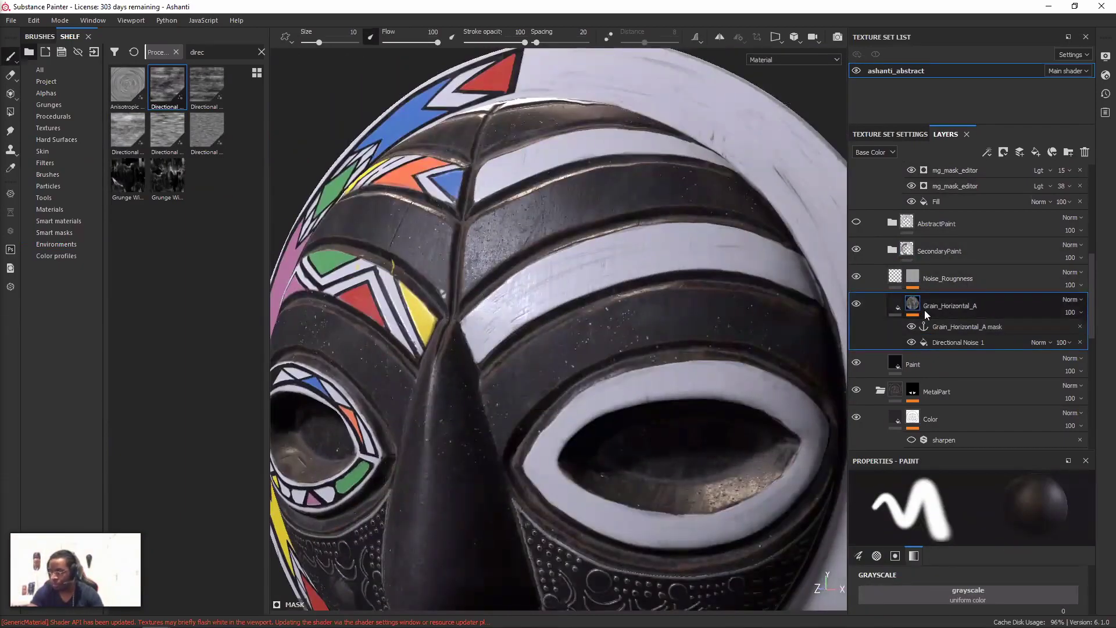
key("ctrl+d")
right_click(913, 310)
left_click(922, 347)
left_click(945, 329)
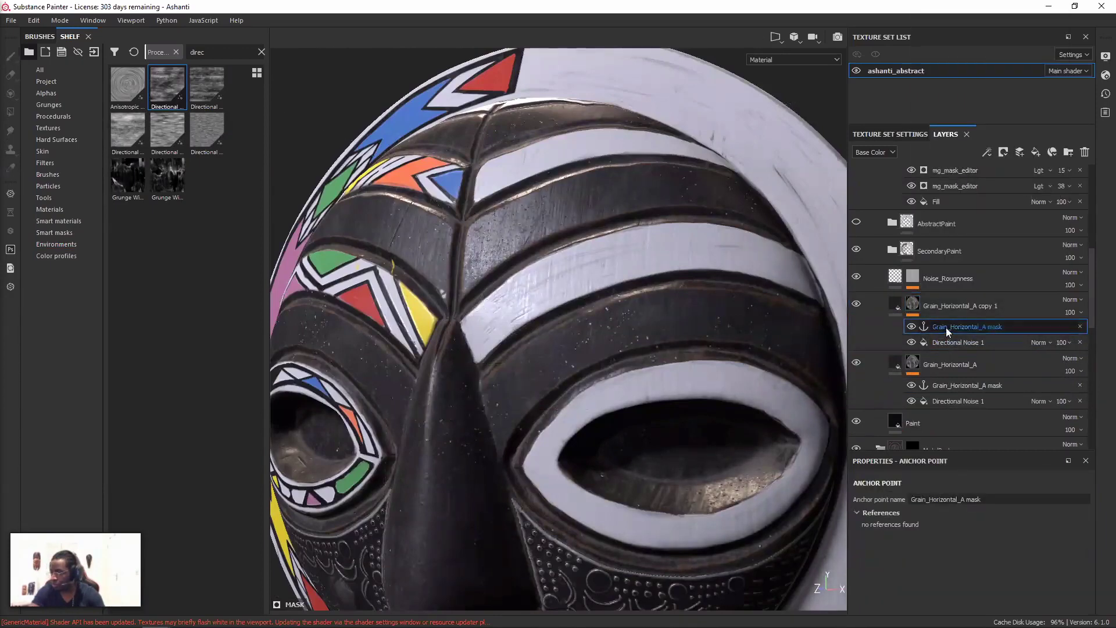
- Set the rotation of the duplicated grain layer's Directional Noise 1 mask fill to 180
left_click(947, 342)
scroll(936, 563, "down", 2)
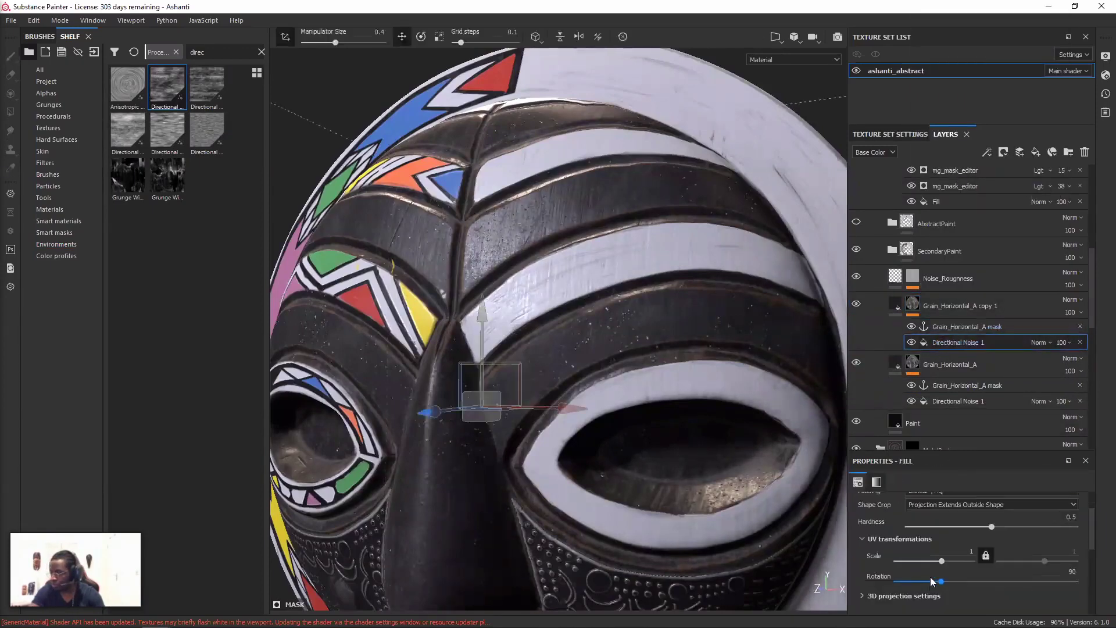
left_click_drag(944, 581, 971, 581)
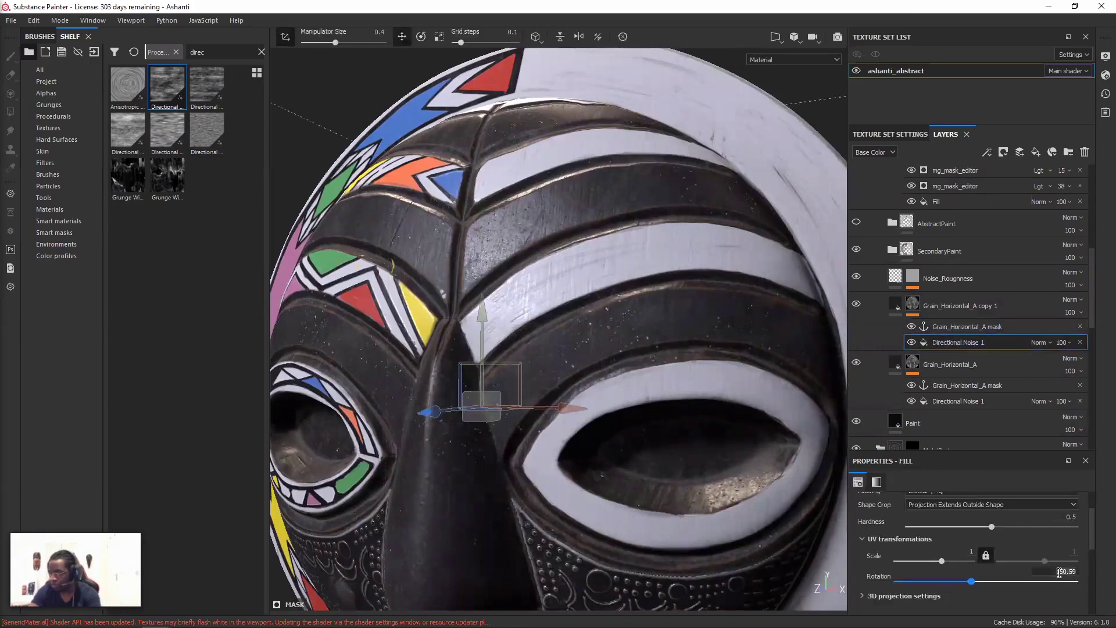
key("Return")
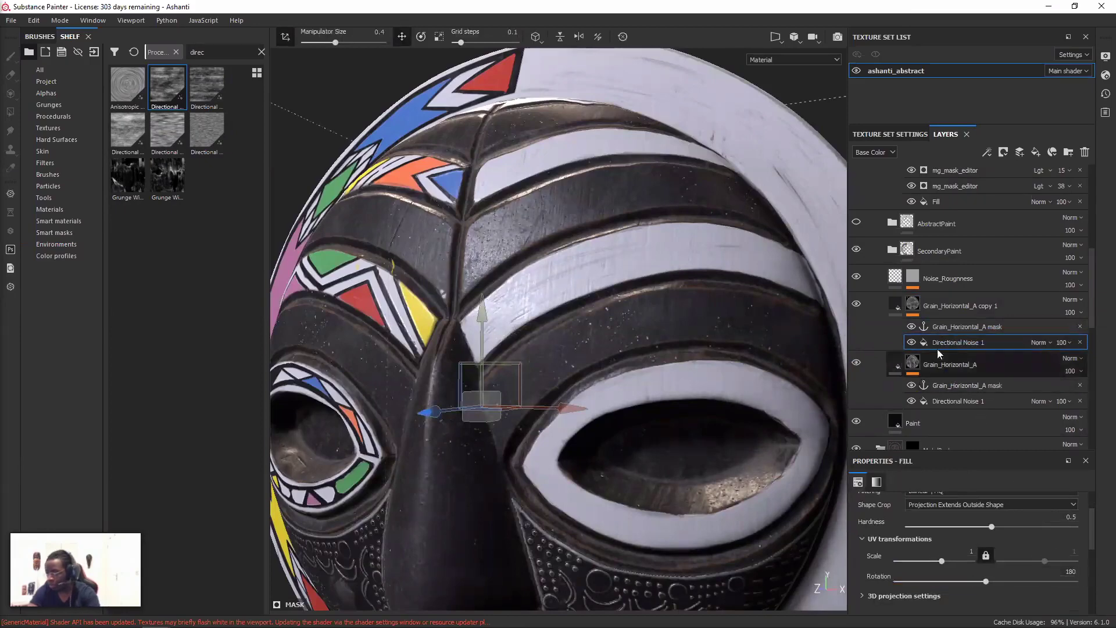
- Add a paint effect to the duplicated grain layer's mask and paint two broad black bands across the forehead, then return to material view
left_click(912, 304, "alt")
scroll(937, 345, "down", 1)
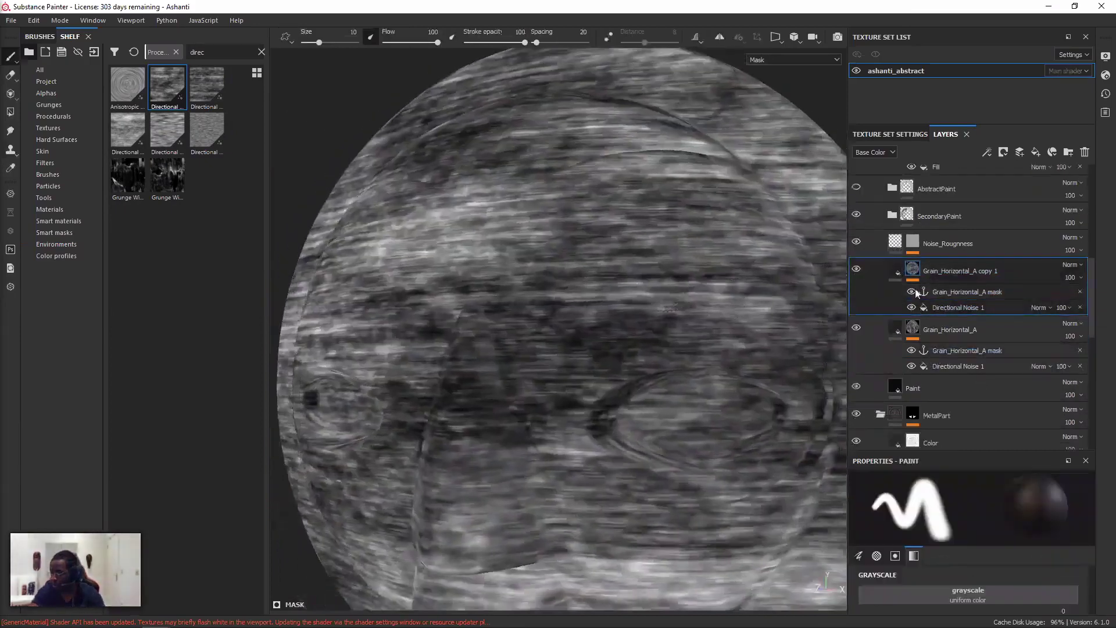
right_click(913, 268)
left_click(957, 511)
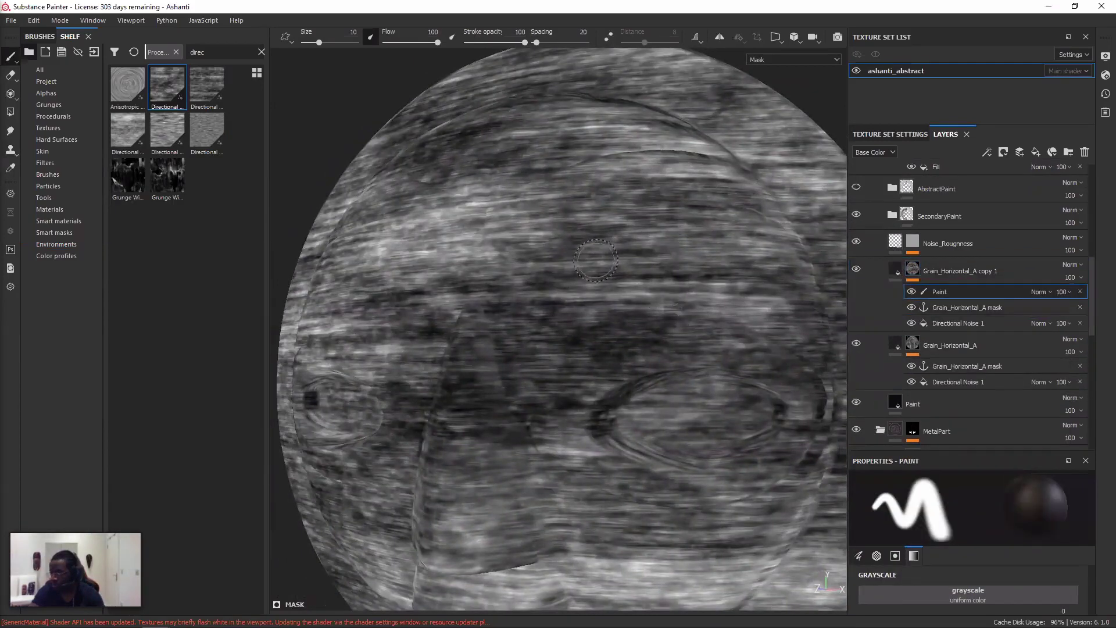
right_click_drag(581, 267, 604, 268, "ctrl")
mouse_move(645, 198)
left_mouse_down()
mouse_move(541, 233)
mouse_move(652, 194)
mouse_move(737, 194)
mouse_move(721, 205)
left_mouse_up()
key("x")
key("ctrl+z")
mouse_move(635, 349)
left_mouse_down()
mouse_move(756, 294)
mouse_move(756, 307)
mouse_move(558, 311)
left_mouse_up()
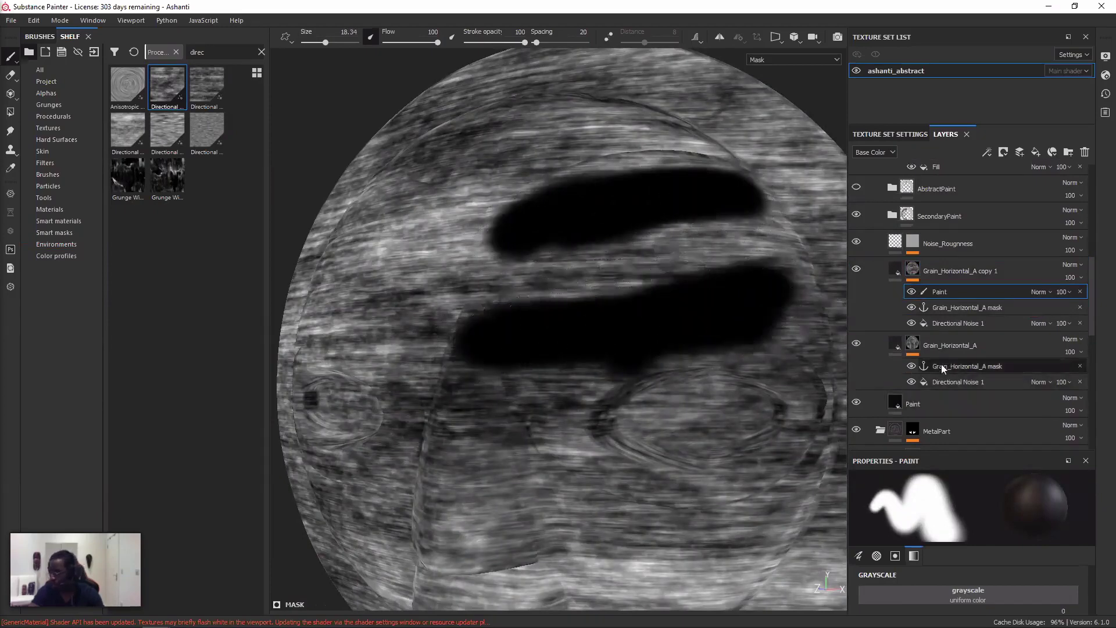
left_click(933, 379)
key("m")
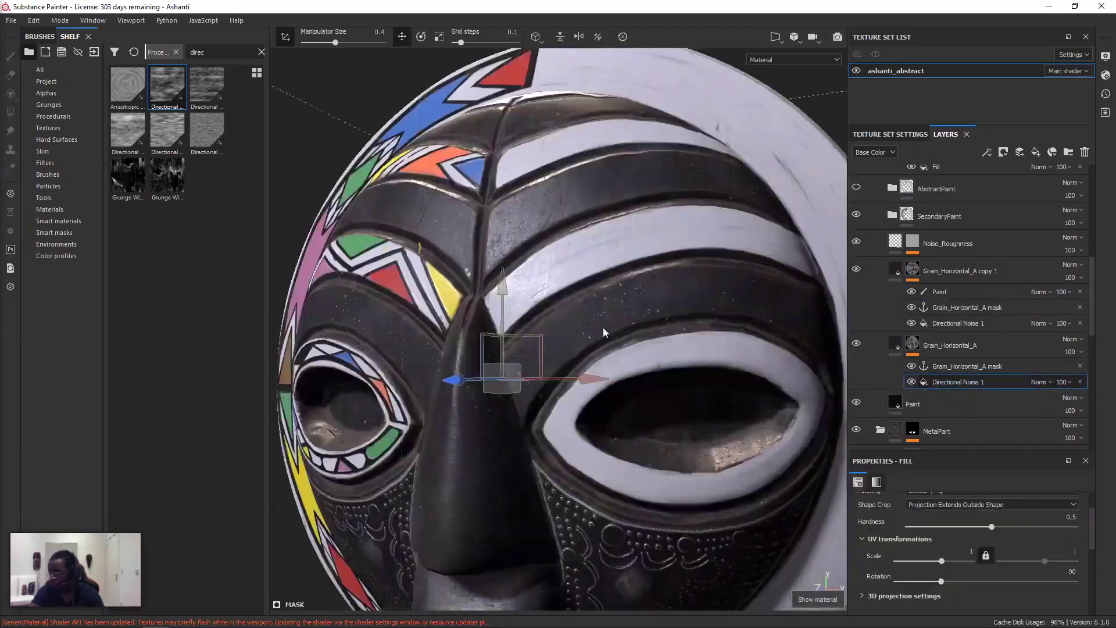
right_click_drag(639, 292, 483, 331, "alt")
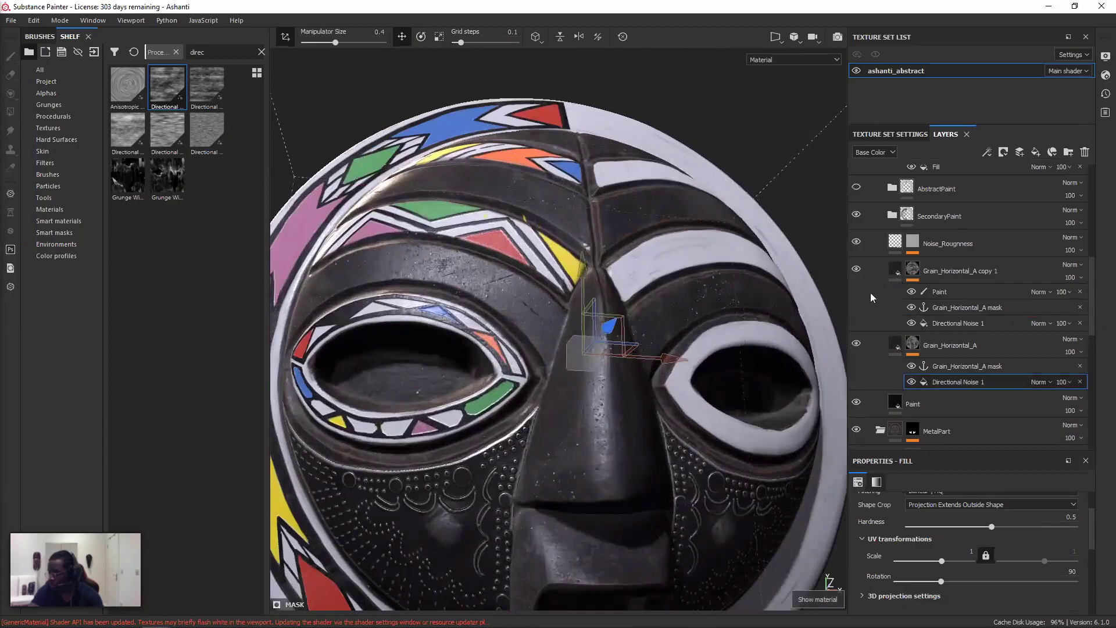
- Delete the duplicated grain layer, keeping only the original Grain_Horizontal_A
left_click(961, 272)
key("Delete")
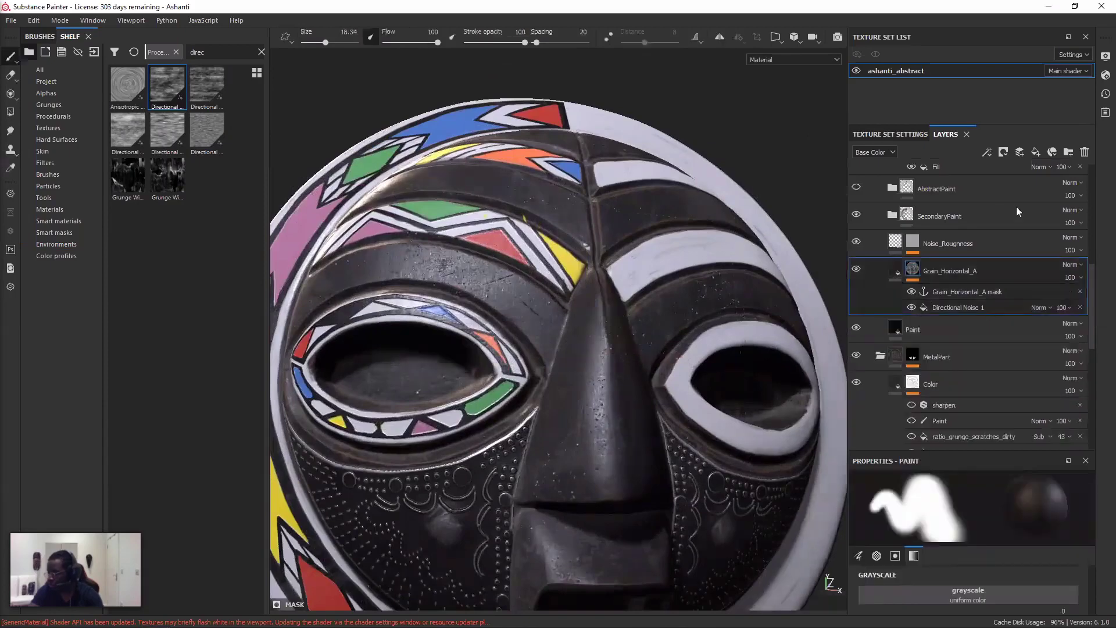
key("ctrl+d")
key("Delete")
key("Delete")
key("ctrl+z")
- Hide Grain_Horizontal_A and add a fill layer above Paint with a black mask containing a fill effect
left_click(1036, 152)
left_click(856, 268)
right_click(916, 330)
left_click(959, 20)
right_click(913, 330)
left_click(965, 327)
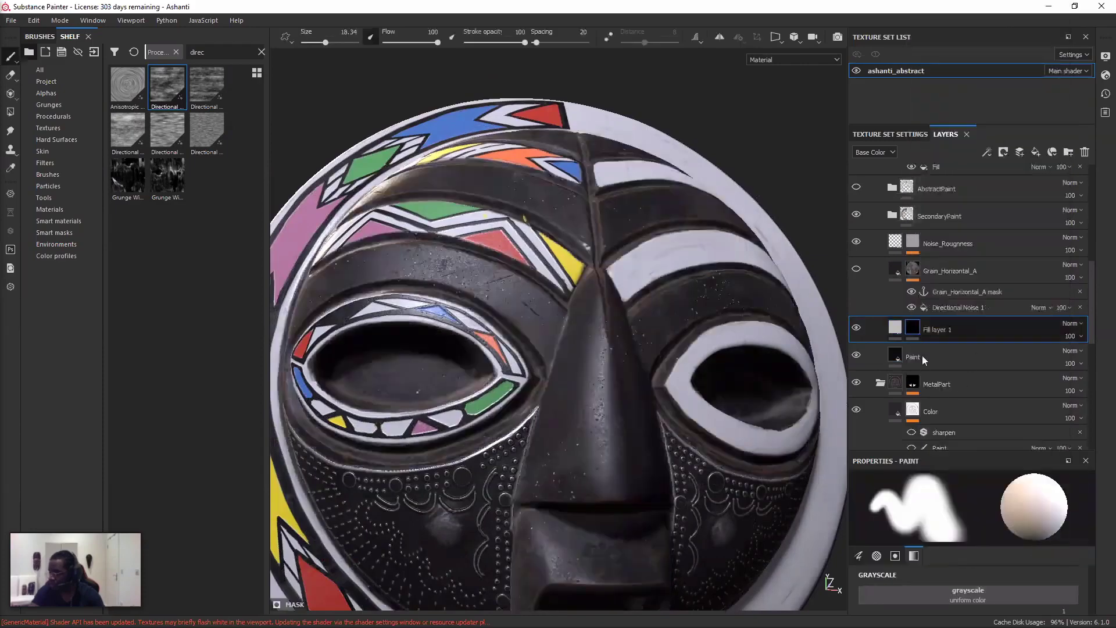
- Try 3D Perlin Noise as the Fill layer 1 mask fill's grayscale source and display the mask alone
scroll(952, 536, "down", 5)
left_click(966, 523)
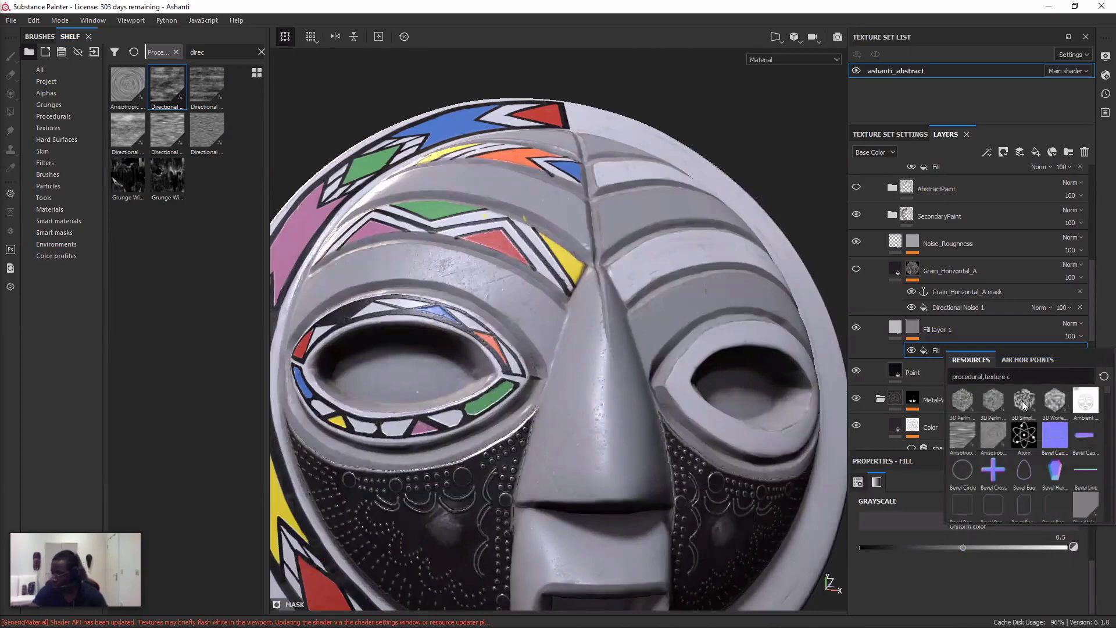
mouse_move(1024, 405)
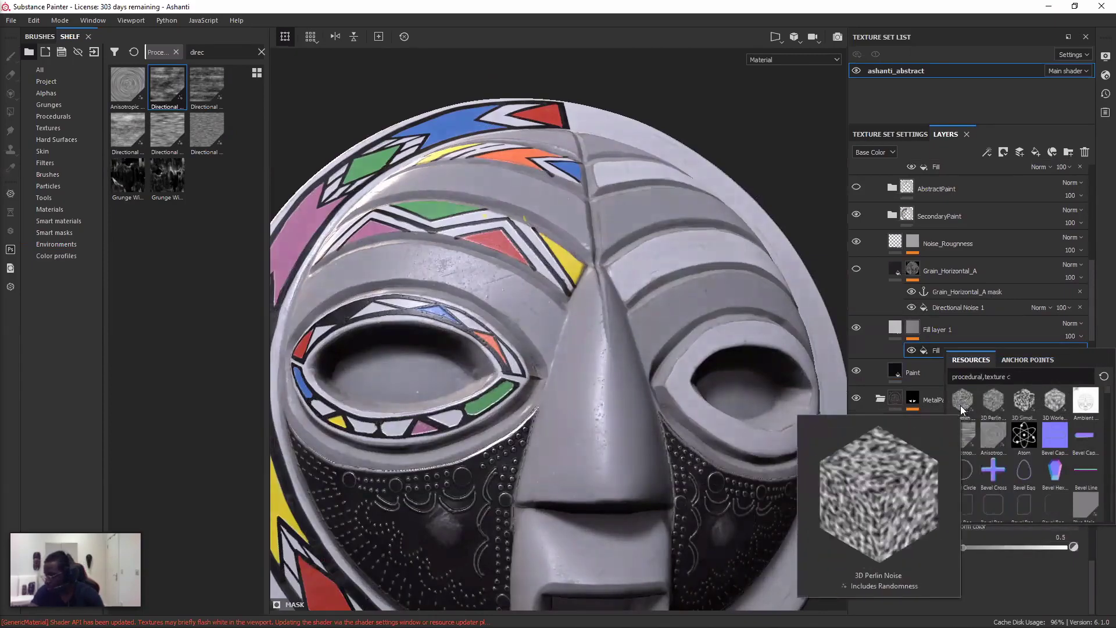
left_click(960, 406)
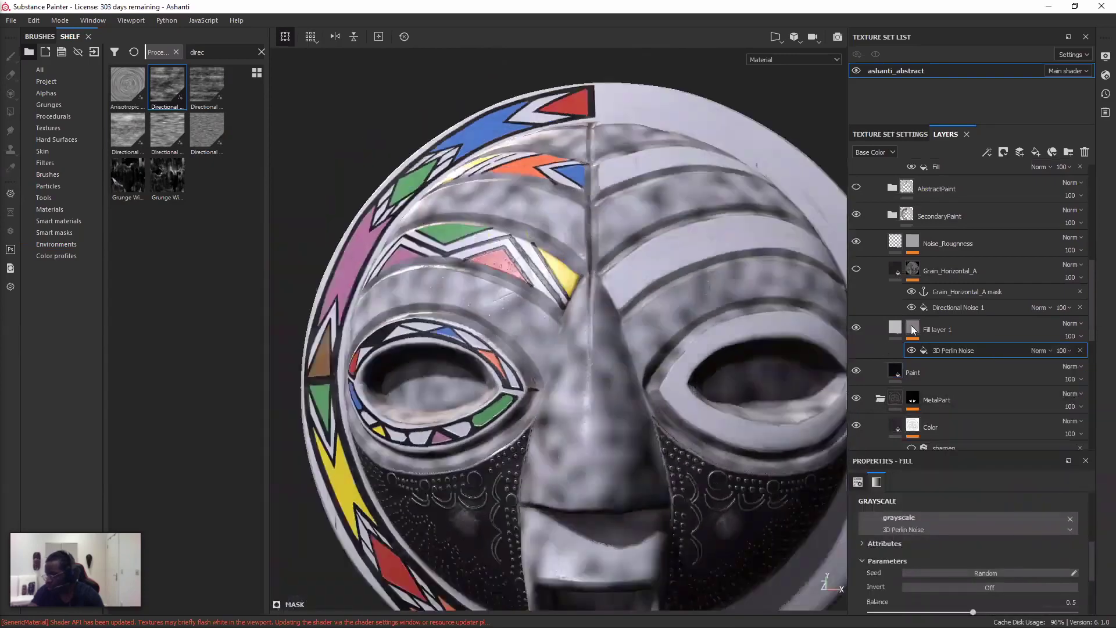
left_click(912, 329, "alt")
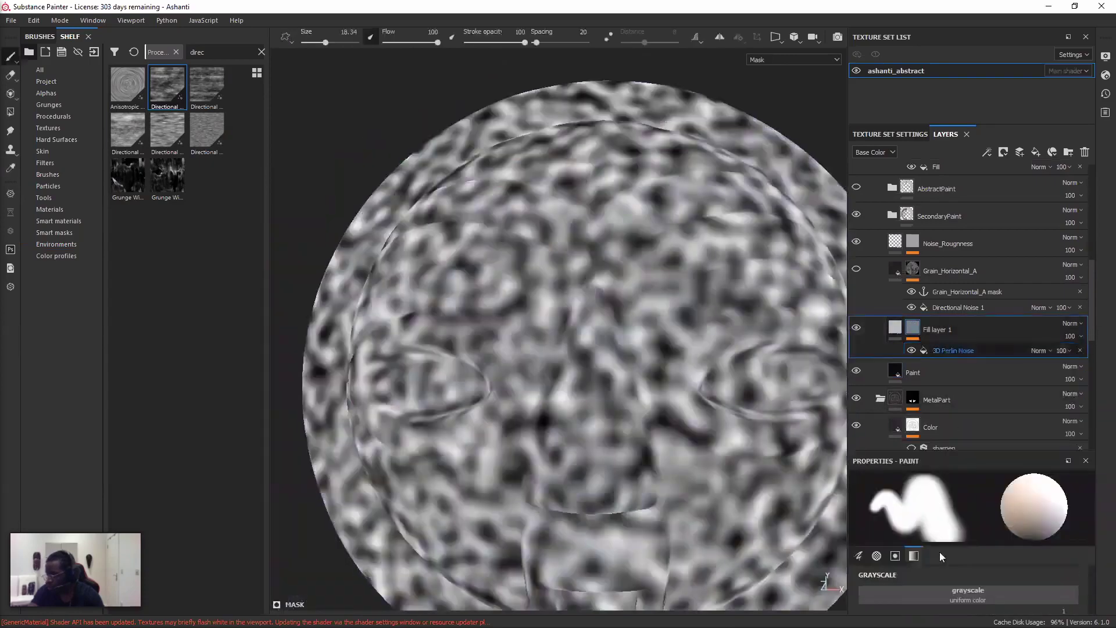
- Search the grayscale resources for "cell" and use Cells 1 as the Fill layer 1 mask fill's source
left_click(947, 348)
scroll(946, 521, "down", 2)
scroll(946, 520, "up", 1)
left_click(941, 522)
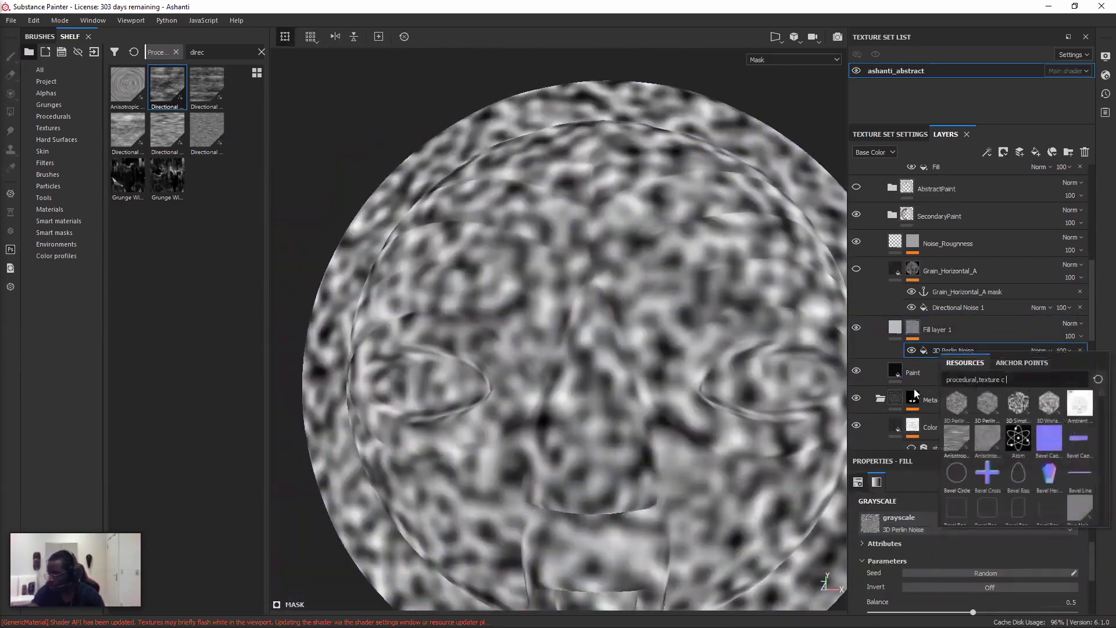
type("c")
key("BackSpace")
key("BackSpace")
key("BackSpace")
key("BackSpace")
key("BackSpace")
key("BackSpace")
key("BackSpace")
key("BackSpace")
key("BackSpace")
key("BackSpace")
key("BackSpace")
key("BackSpace")
key("BackSpace")
key("BackSpace")
key("BackSpace")
key("BackSpace")
key("BackSpace")
key("BackSpace")
key("BackSpace")
key("BackSpace")
type("cell")
left_click(955, 403)
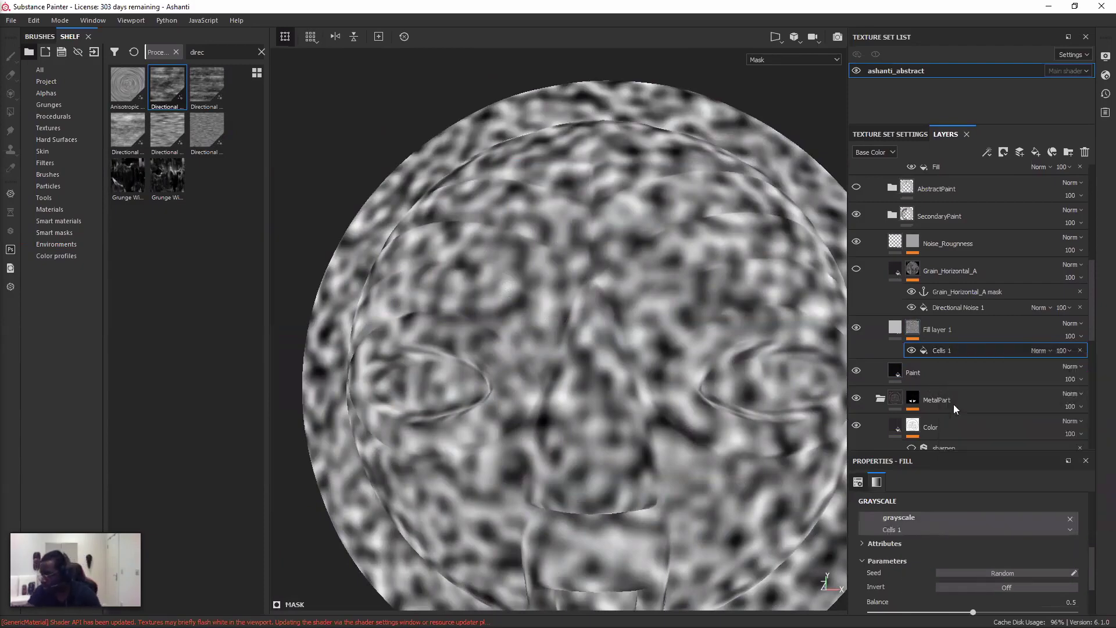
left_click_drag(633, 349, 866, 346, "alt")
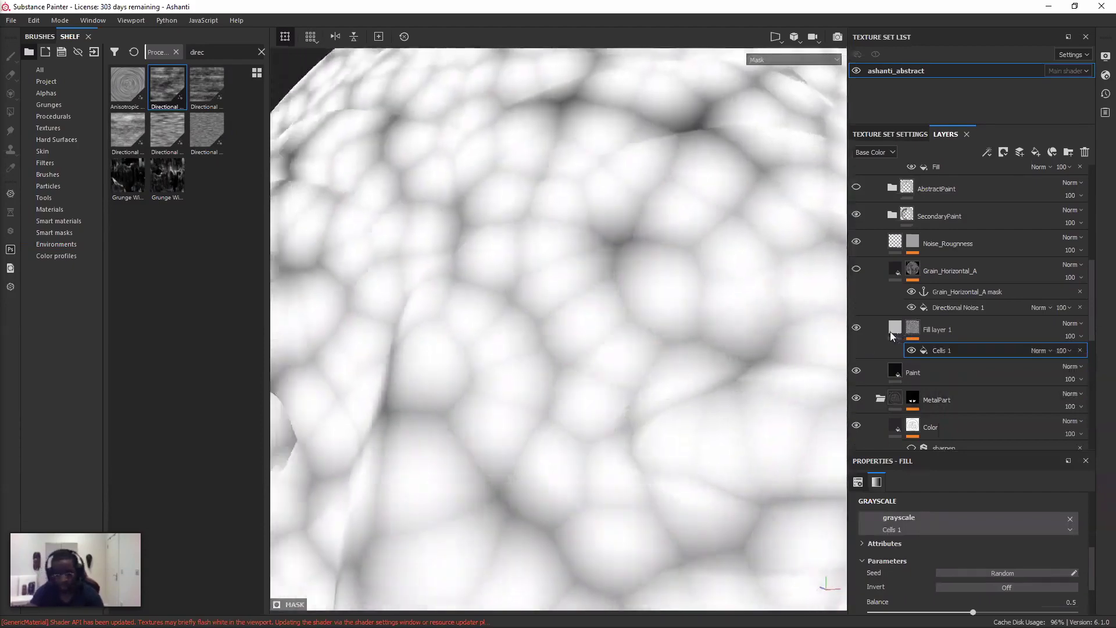
- Limit Fill layer 1 to the height channel and raise its height value to emboss the cell pattern
left_click(913, 330)
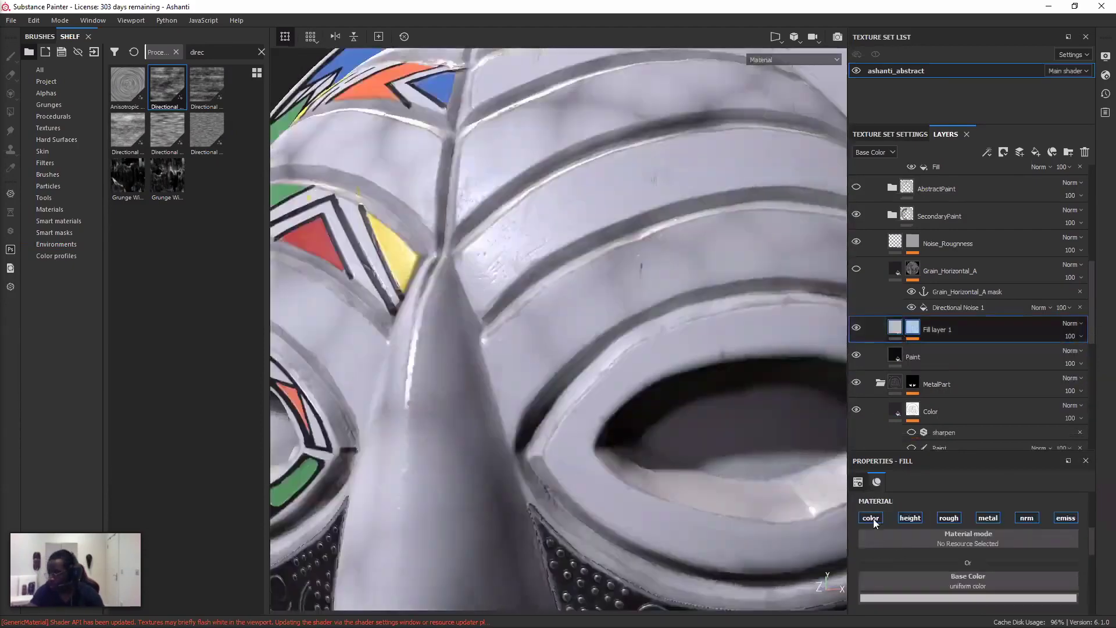
left_click(872, 519)
left_click(939, 517)
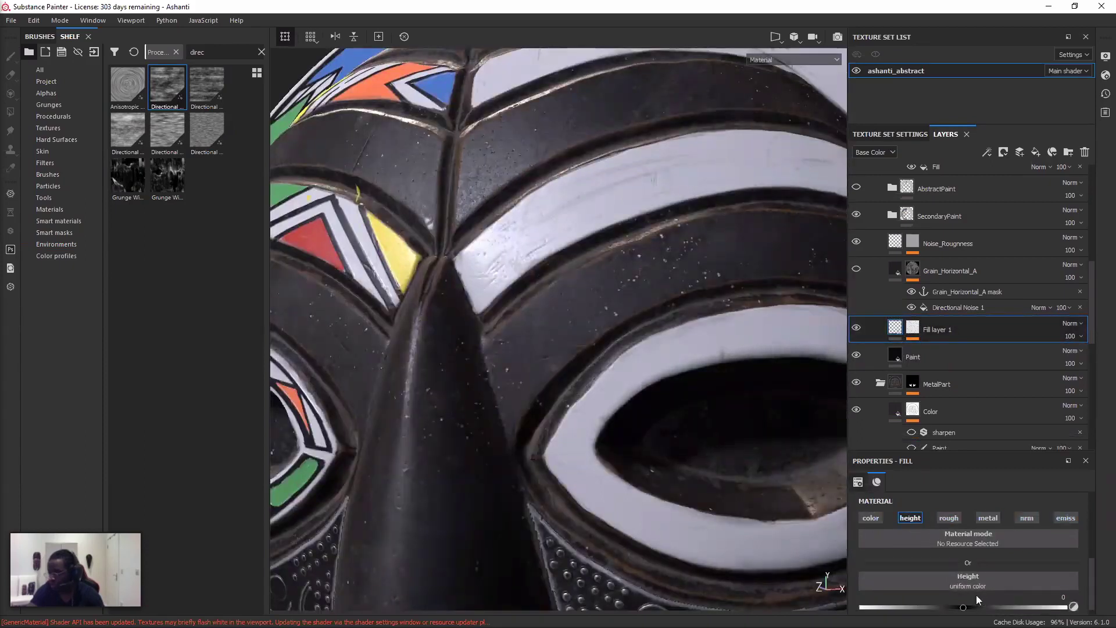
scroll(999, 586, "down", 1)
left_click_drag(963, 597, 971, 597)
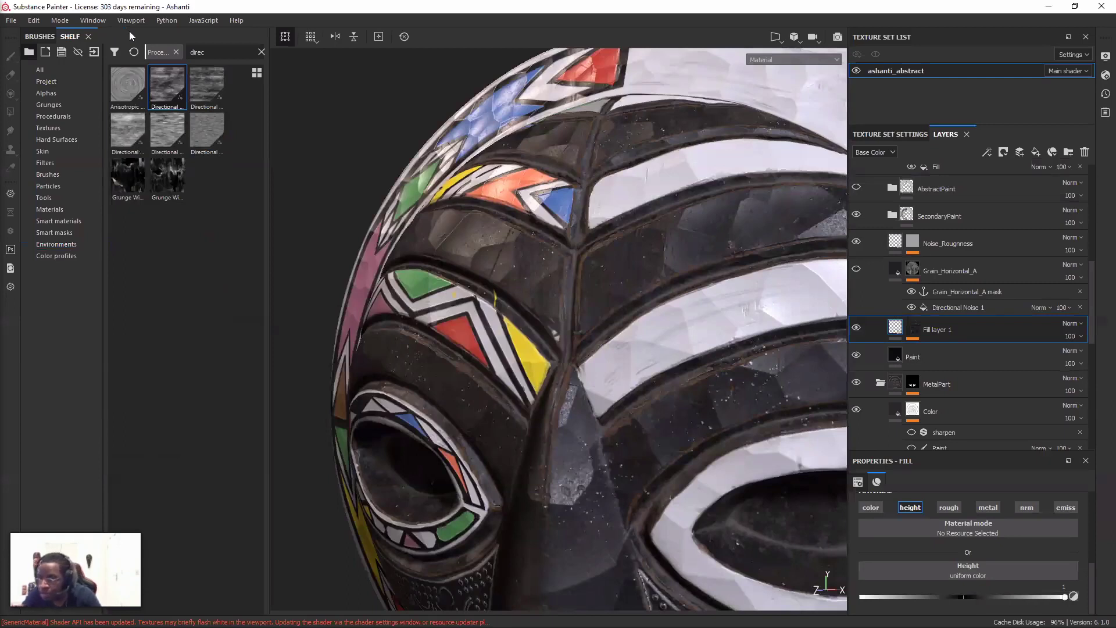
key("ctrl+z")
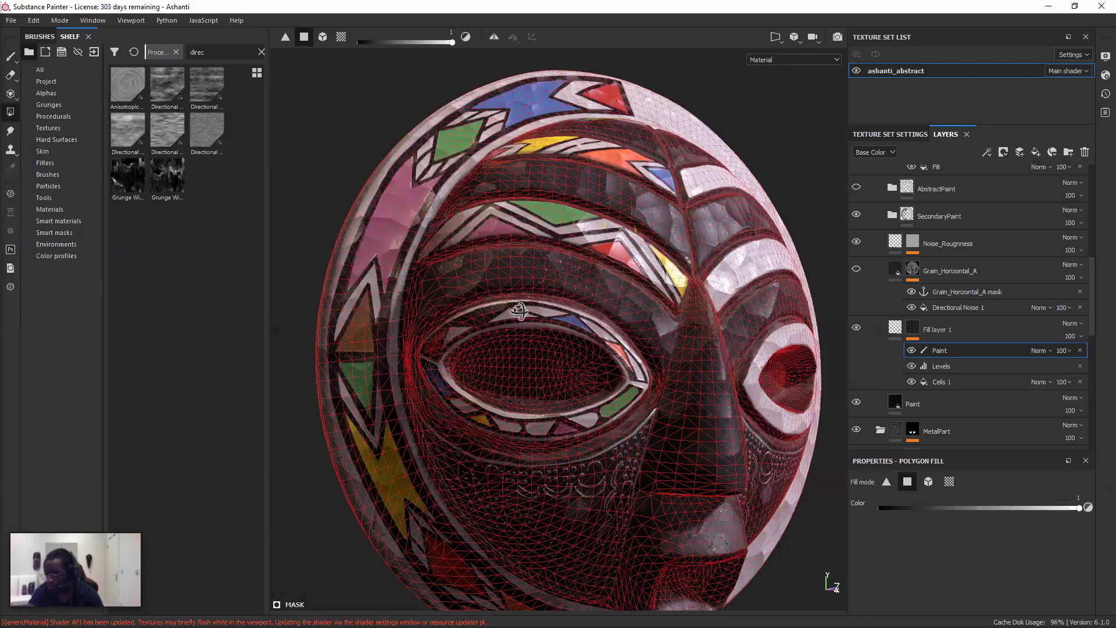
- Examine the Ashanti mask's carved facets and painted wood surface from several angles and distances
left_click_drag(567, 357, 520, 325, "alt")
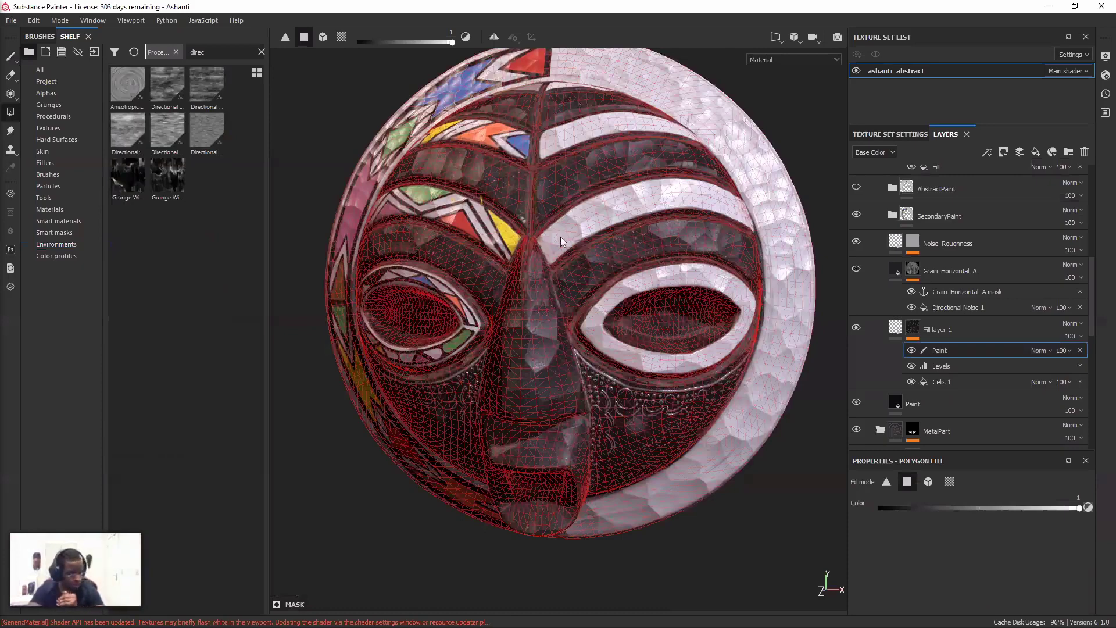
left_click_drag(561, 236, 616, 250, "alt")
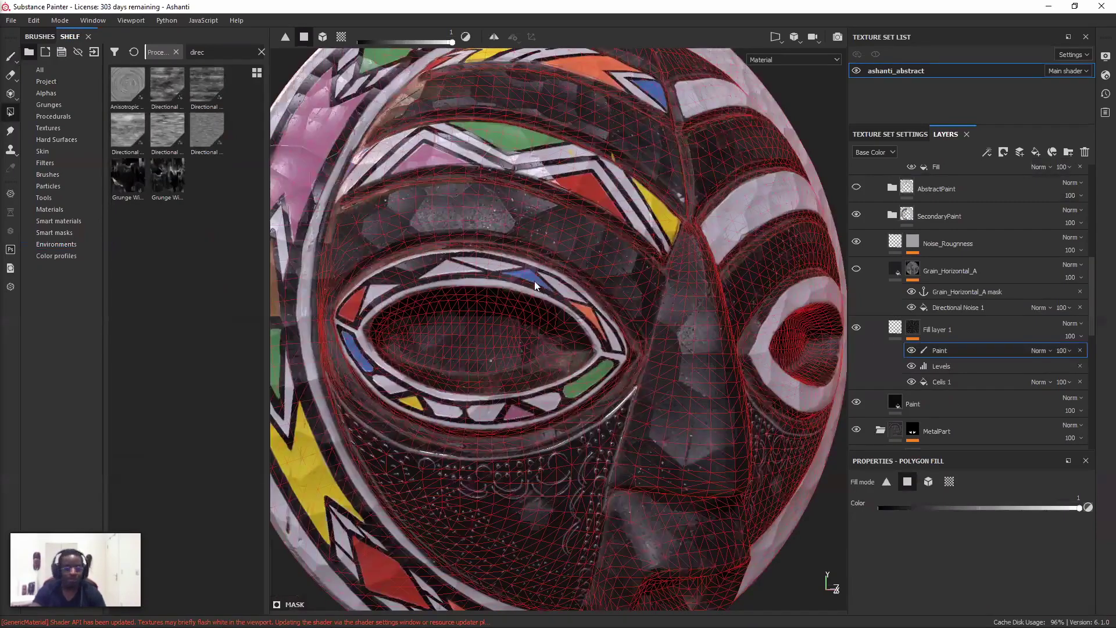
scroll(521, 235, "up", 5)
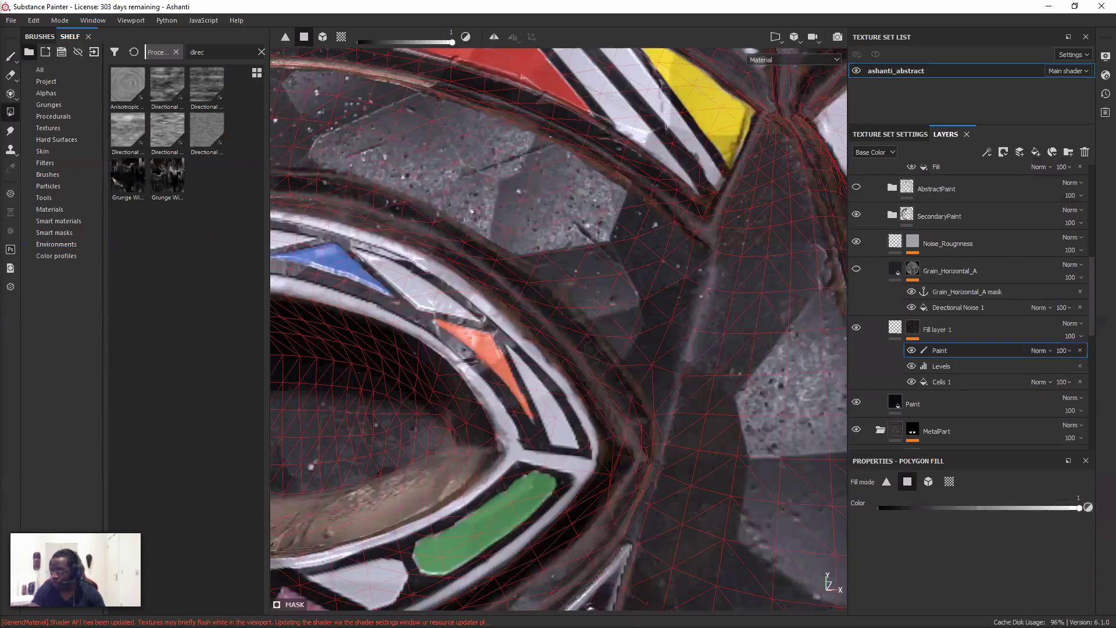
right_click_drag(515, 288, 603, 279, "alt")
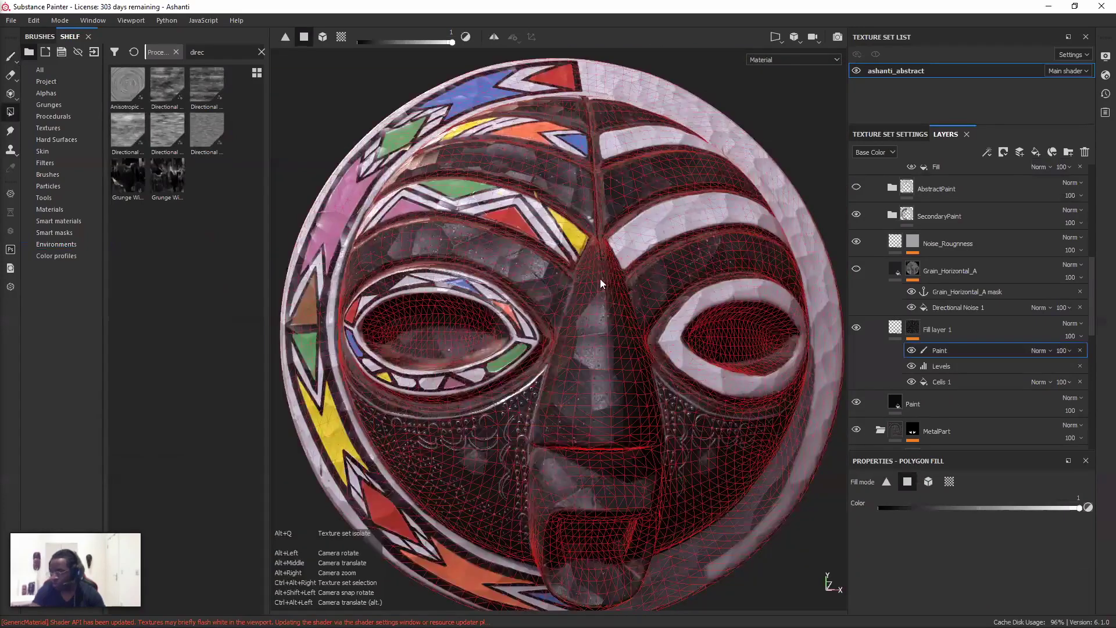
left_click_drag(600, 278, 600, 278, "alt")
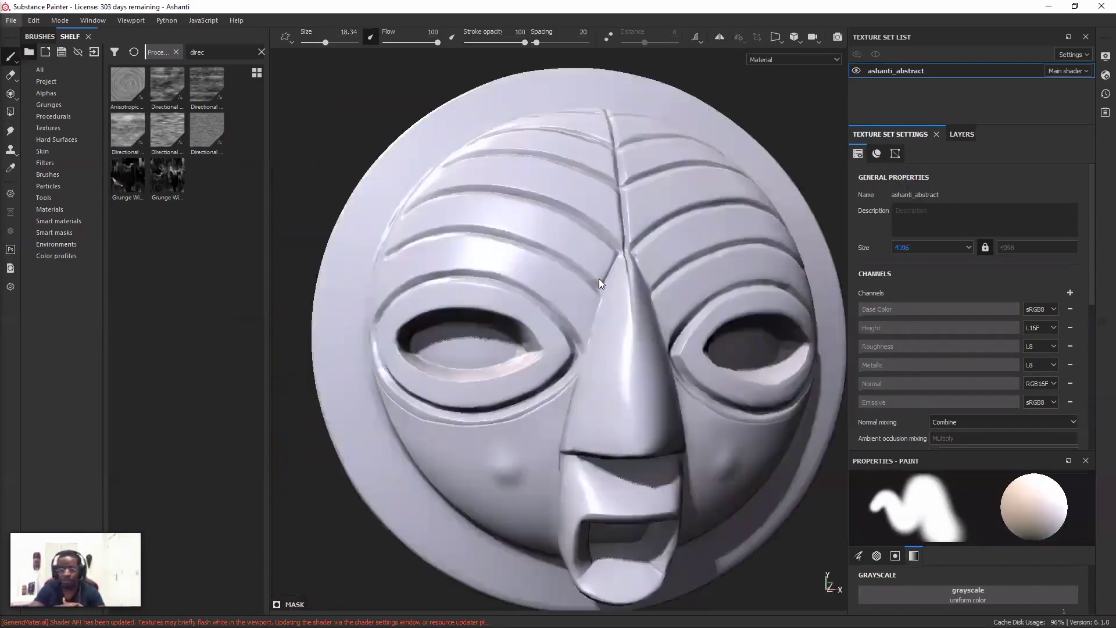
scroll(600, 283, "down", 2)
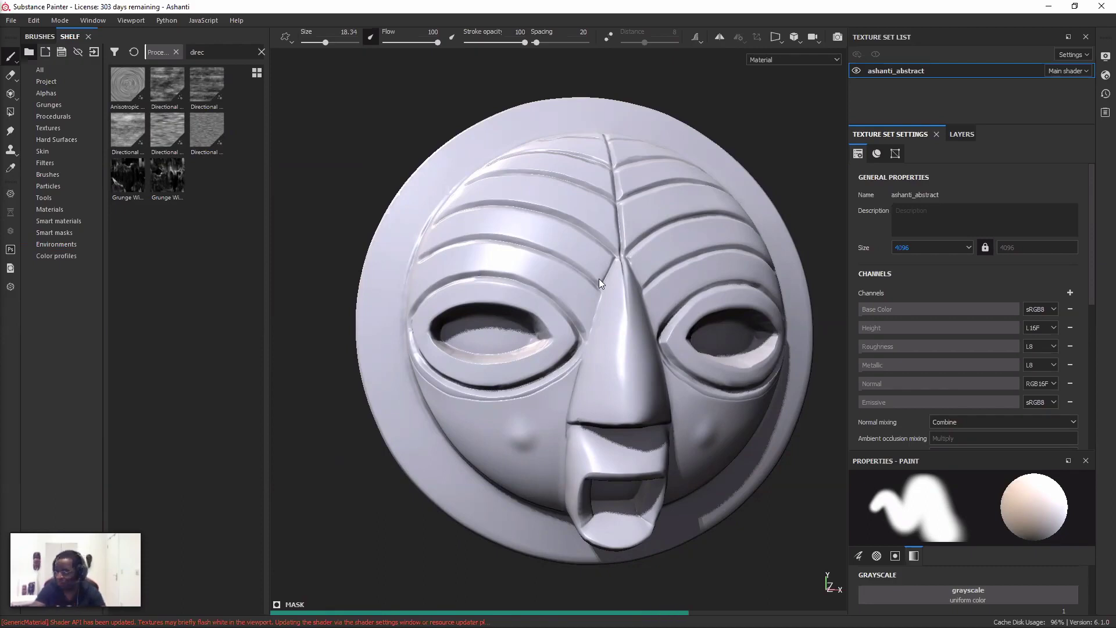
key("alt")
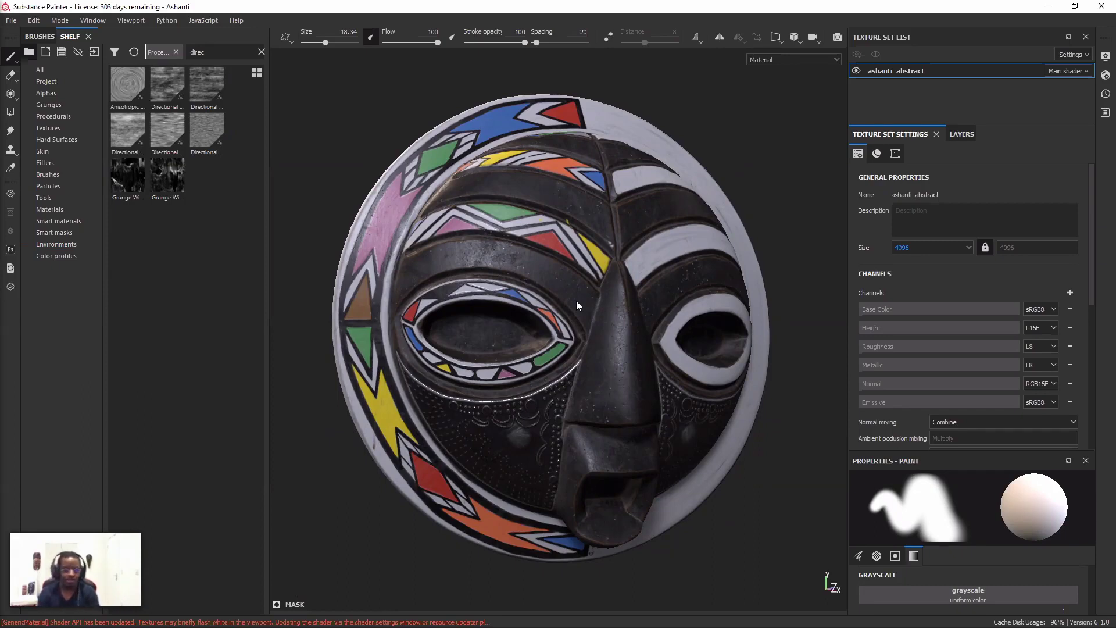
left_click_drag(486, 206, 497, 210, "alt")
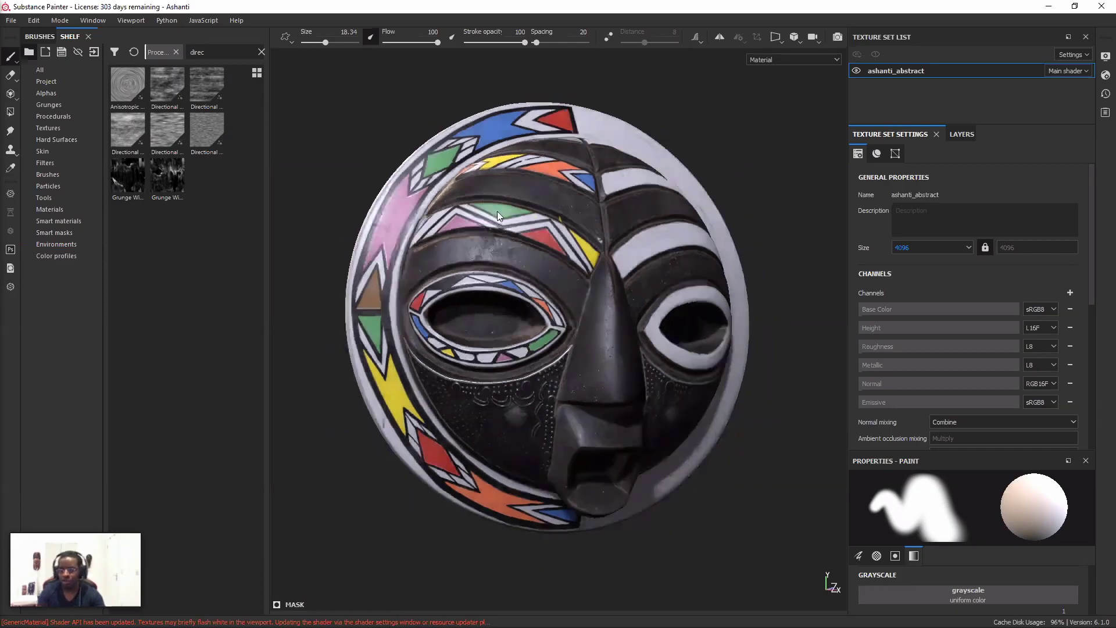
scroll(497, 211, "up", 2)
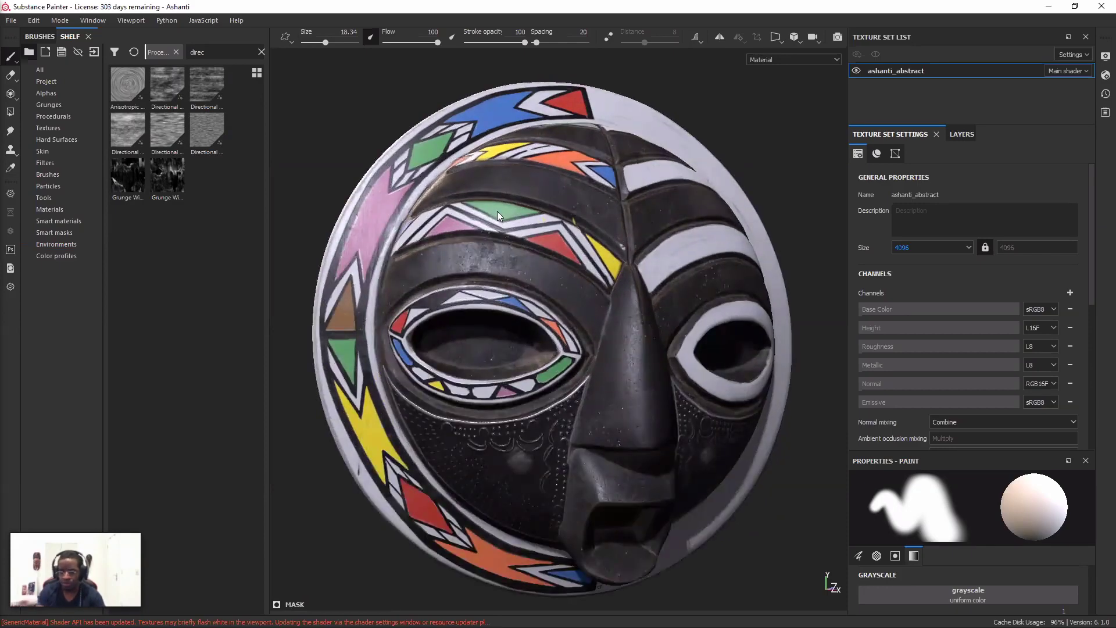
scroll(497, 211, "up", 2)
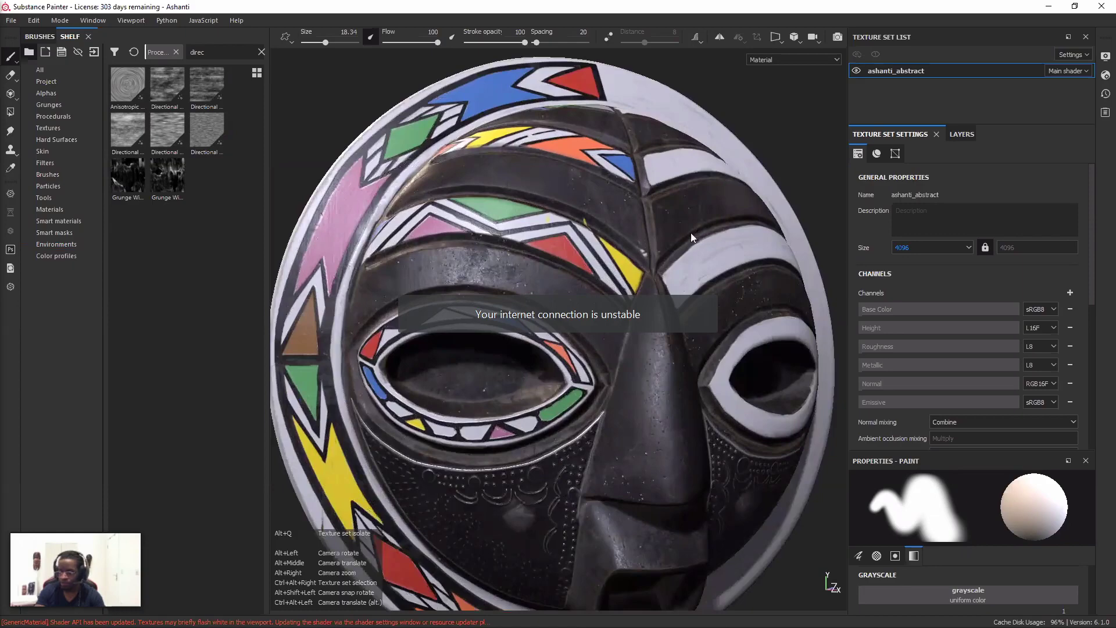
left_click_drag(691, 233, 677, 233, "alt")
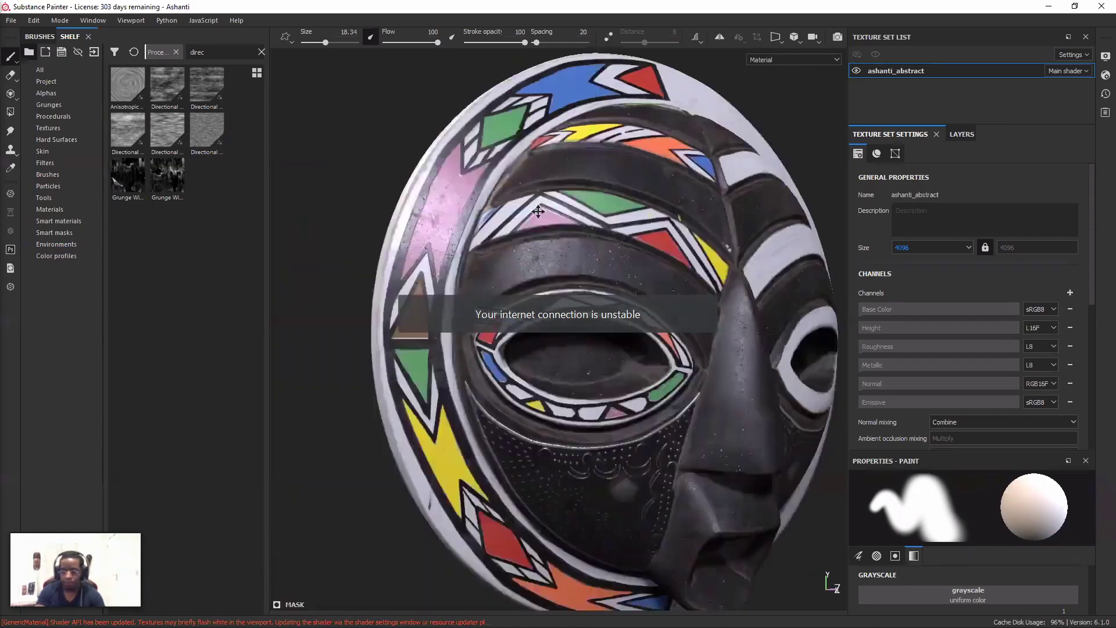